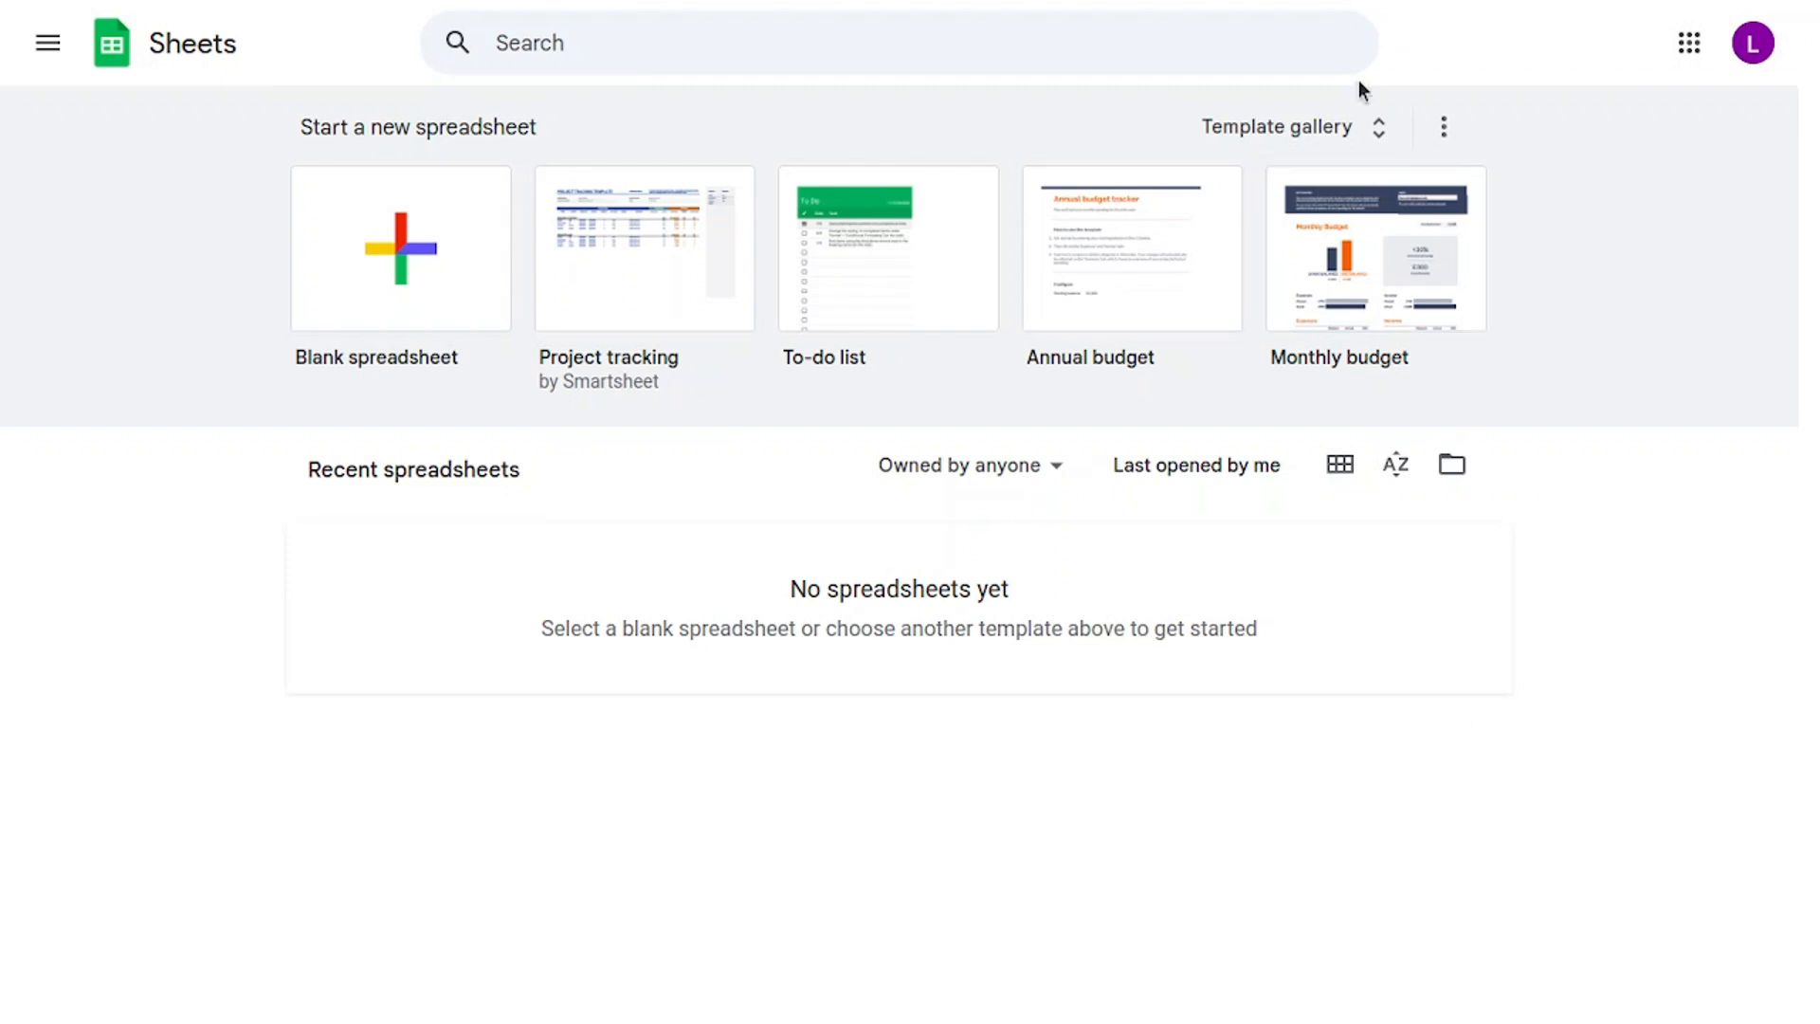
# Create a new spreadsheet from the Project tracking by Smartsheet template in the Template gallery.
pyautogui.click(1331, 114)
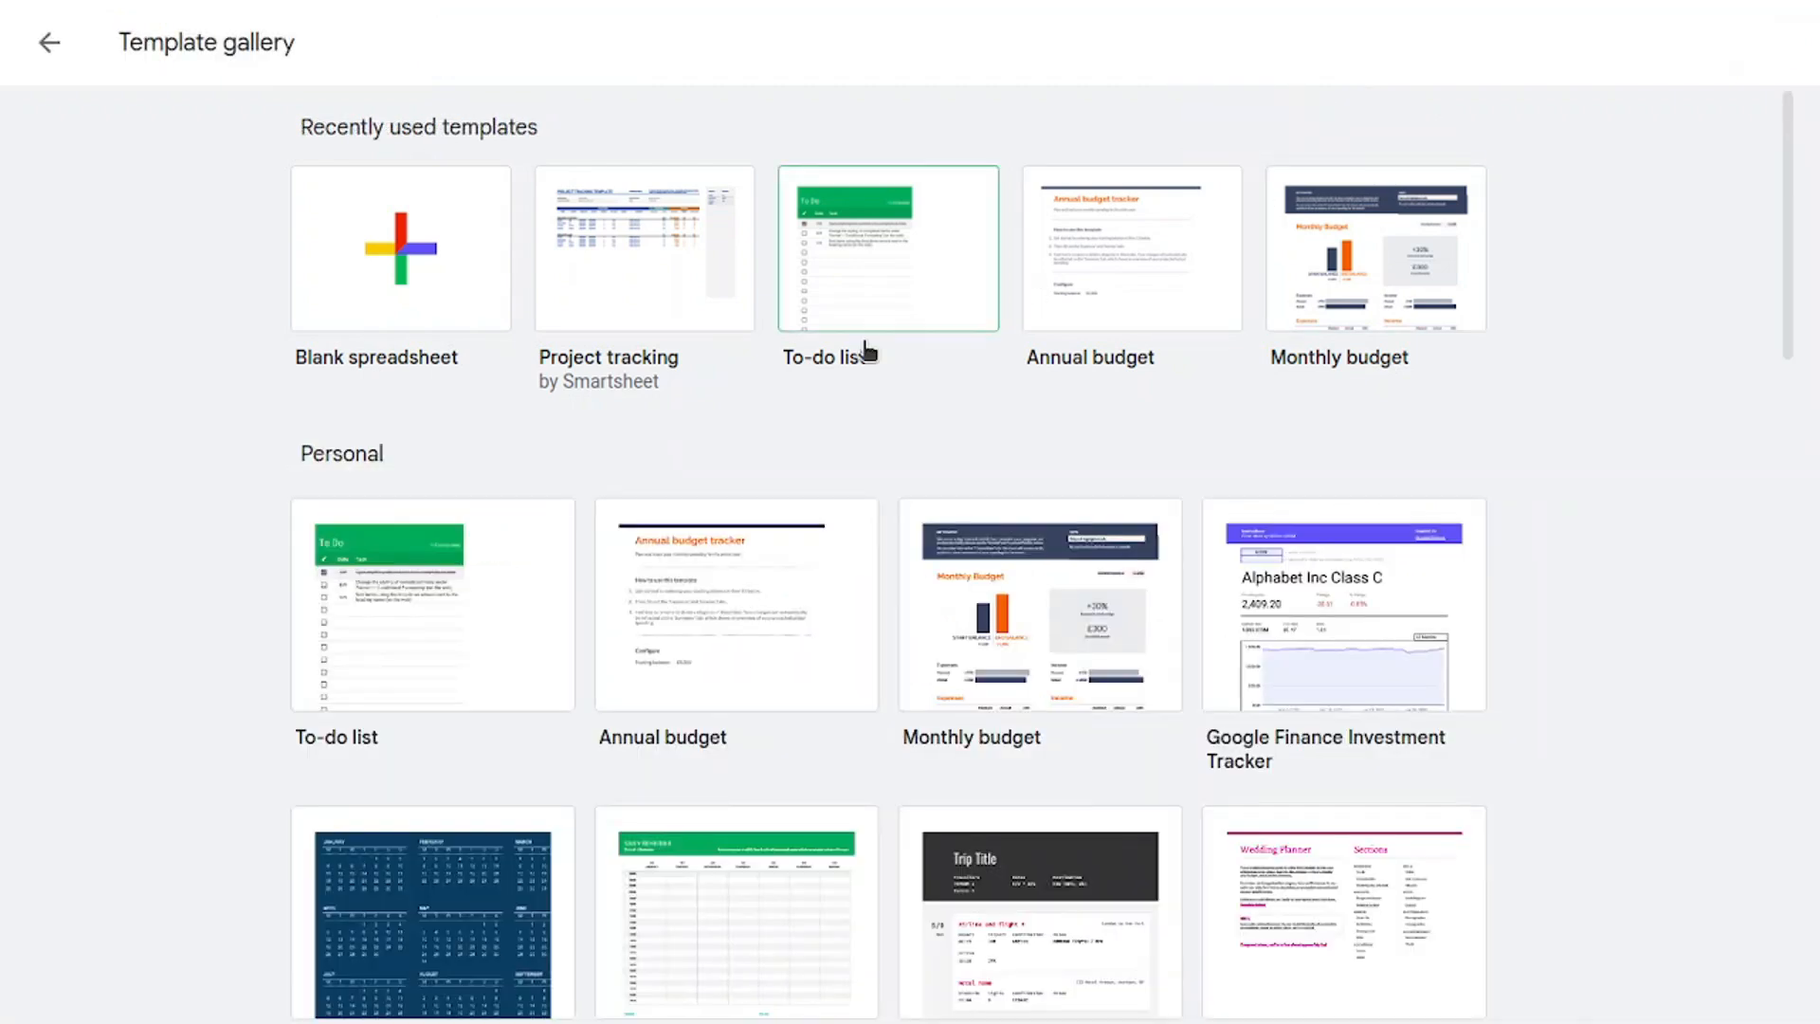
pyautogui.scroll(-3, 667, 438)
pyautogui.scroll(-6, 666, 438)
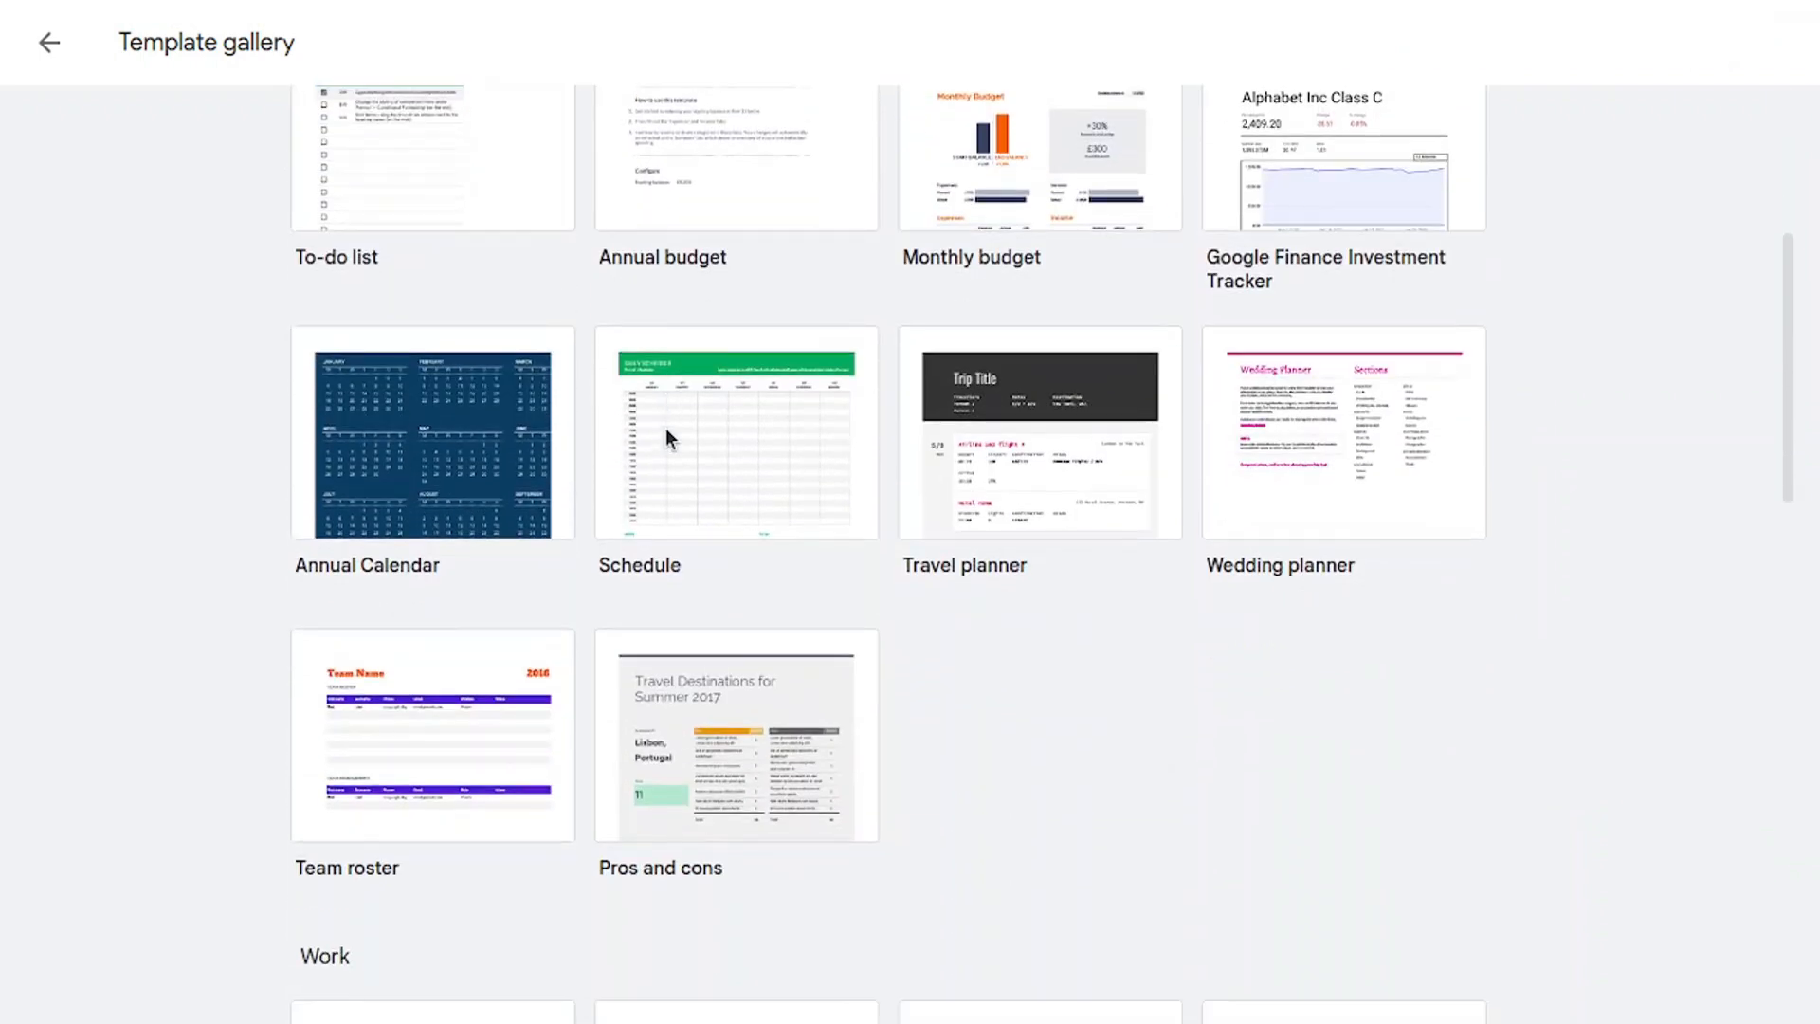
pyautogui.scroll(-7, 671, 429)
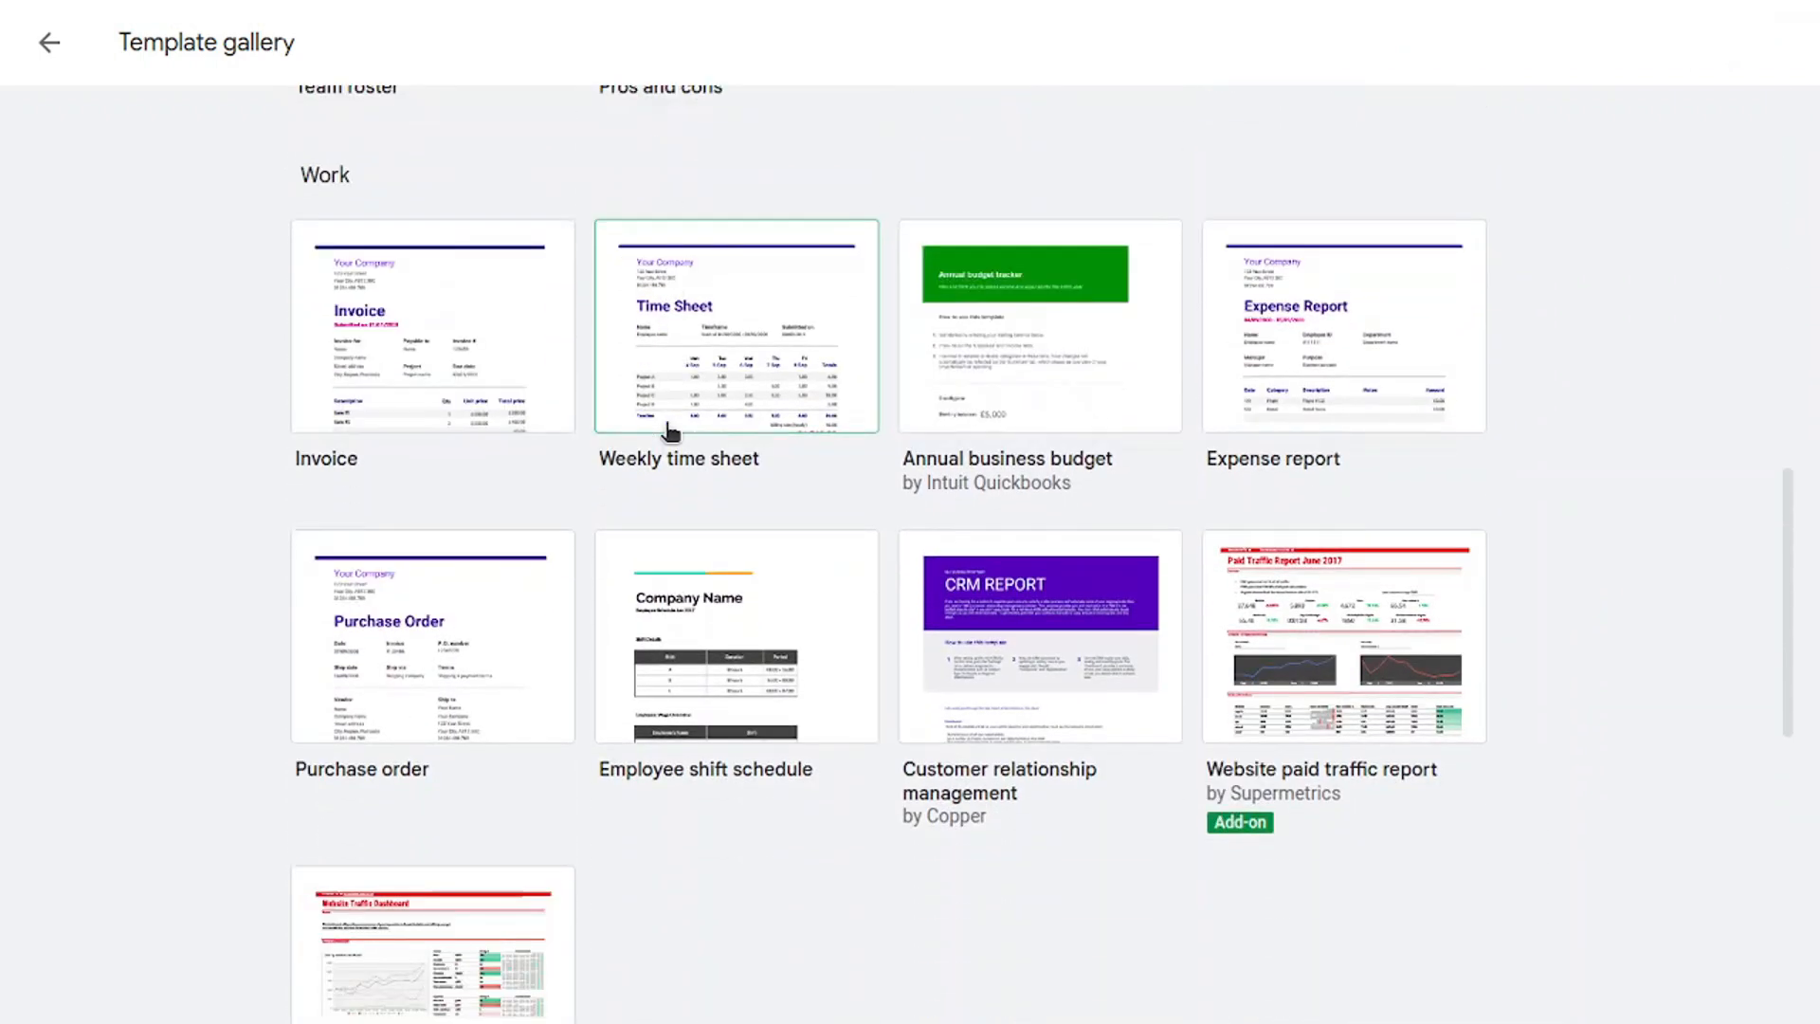
pyautogui.scroll(-2, 673, 427)
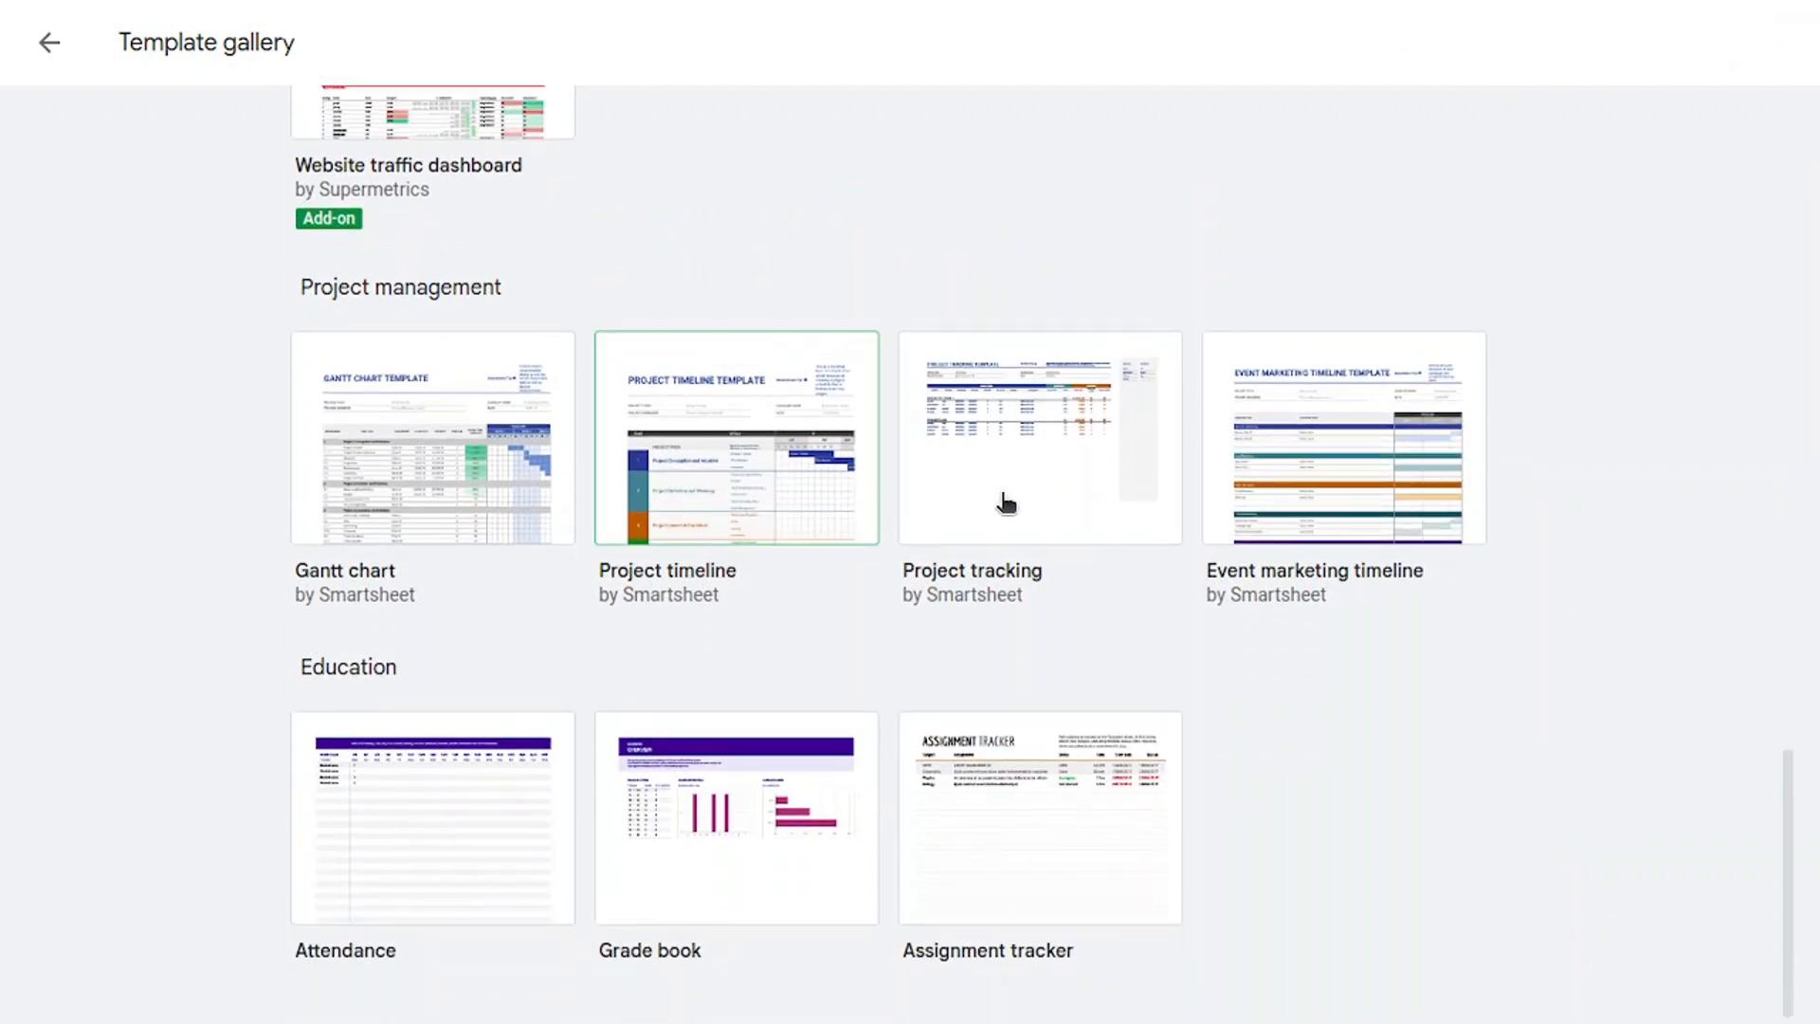
pyautogui.click(1005, 502)
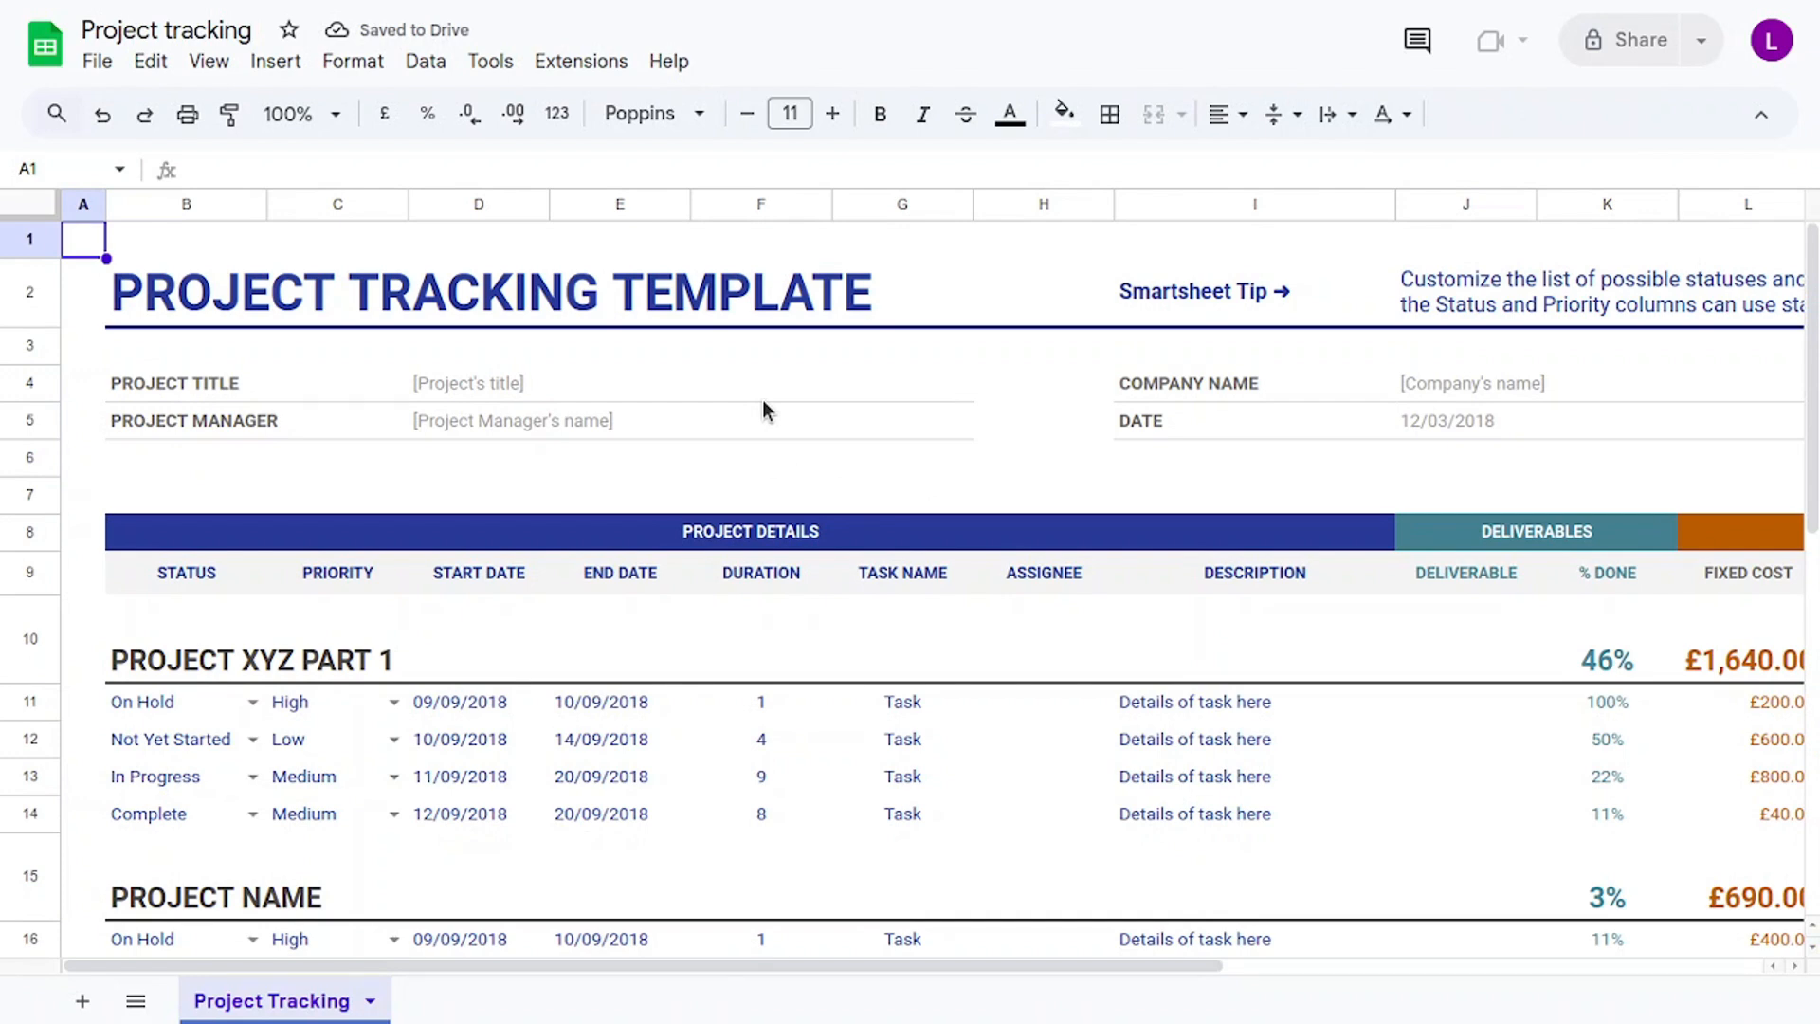
pyautogui.scroll(-5, 765, 408)
pyautogui.scroll(2, 764, 408)
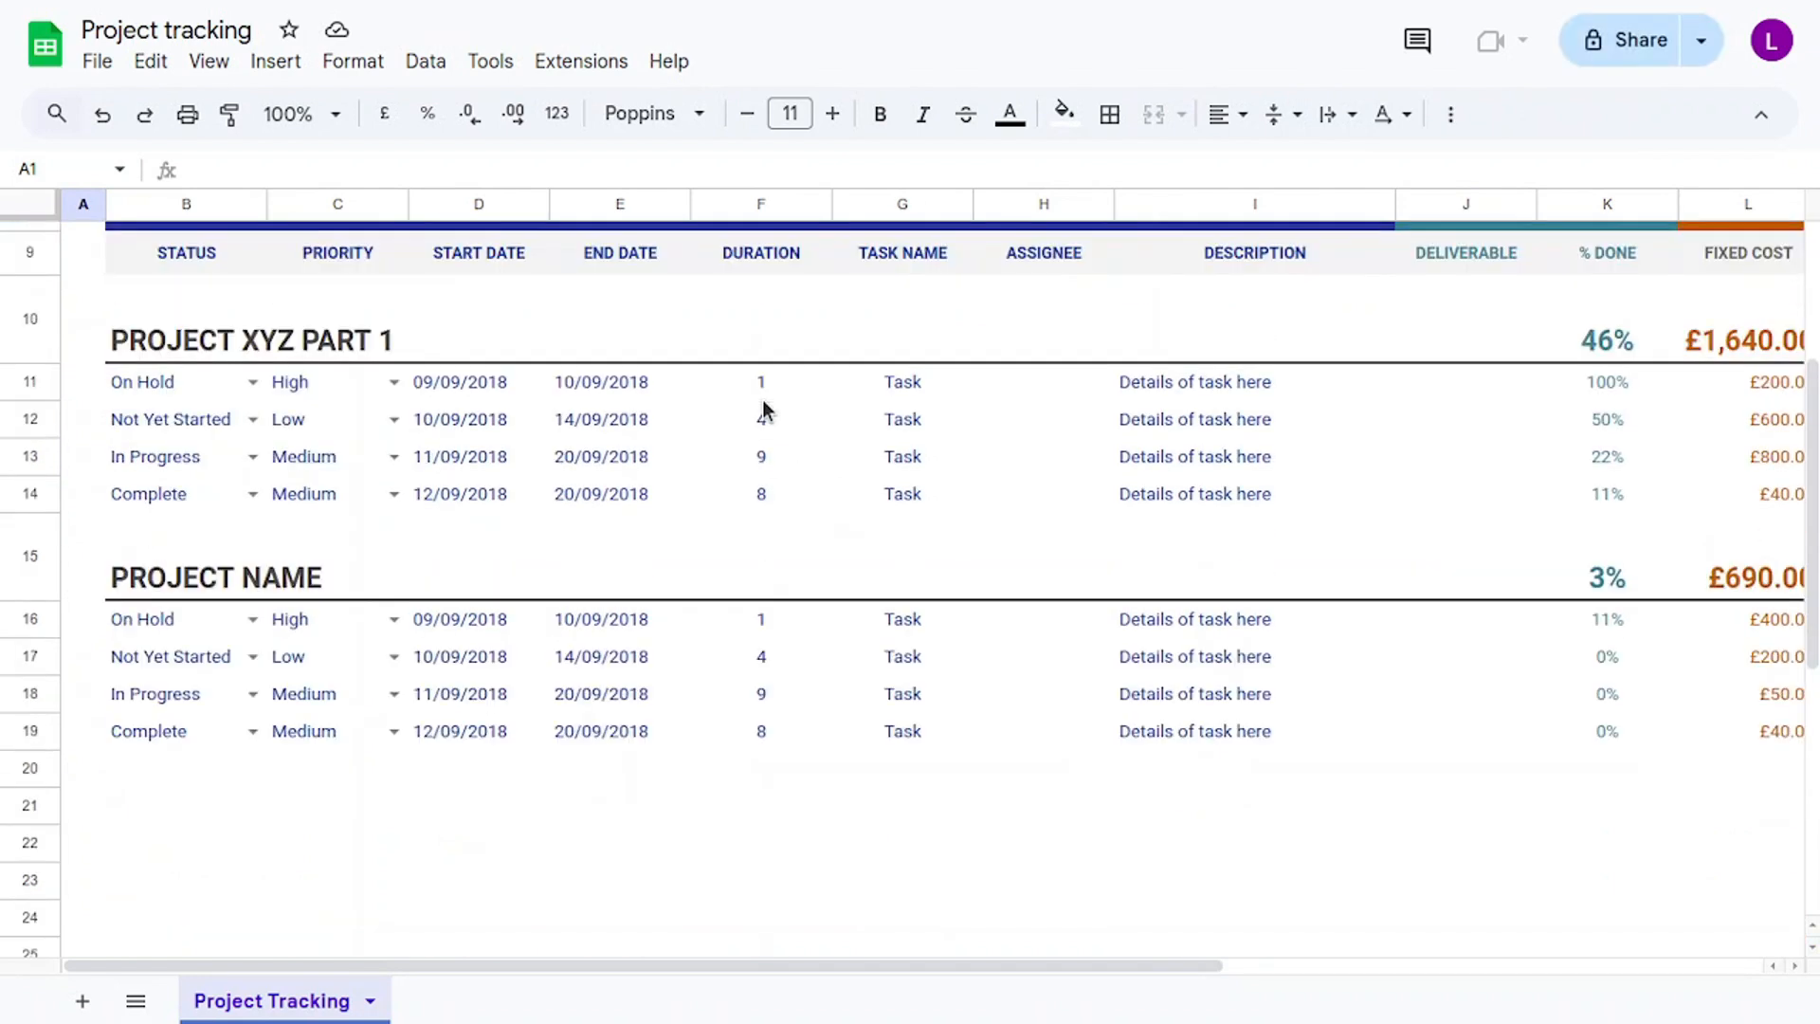
pyautogui.scroll(2, 764, 408)
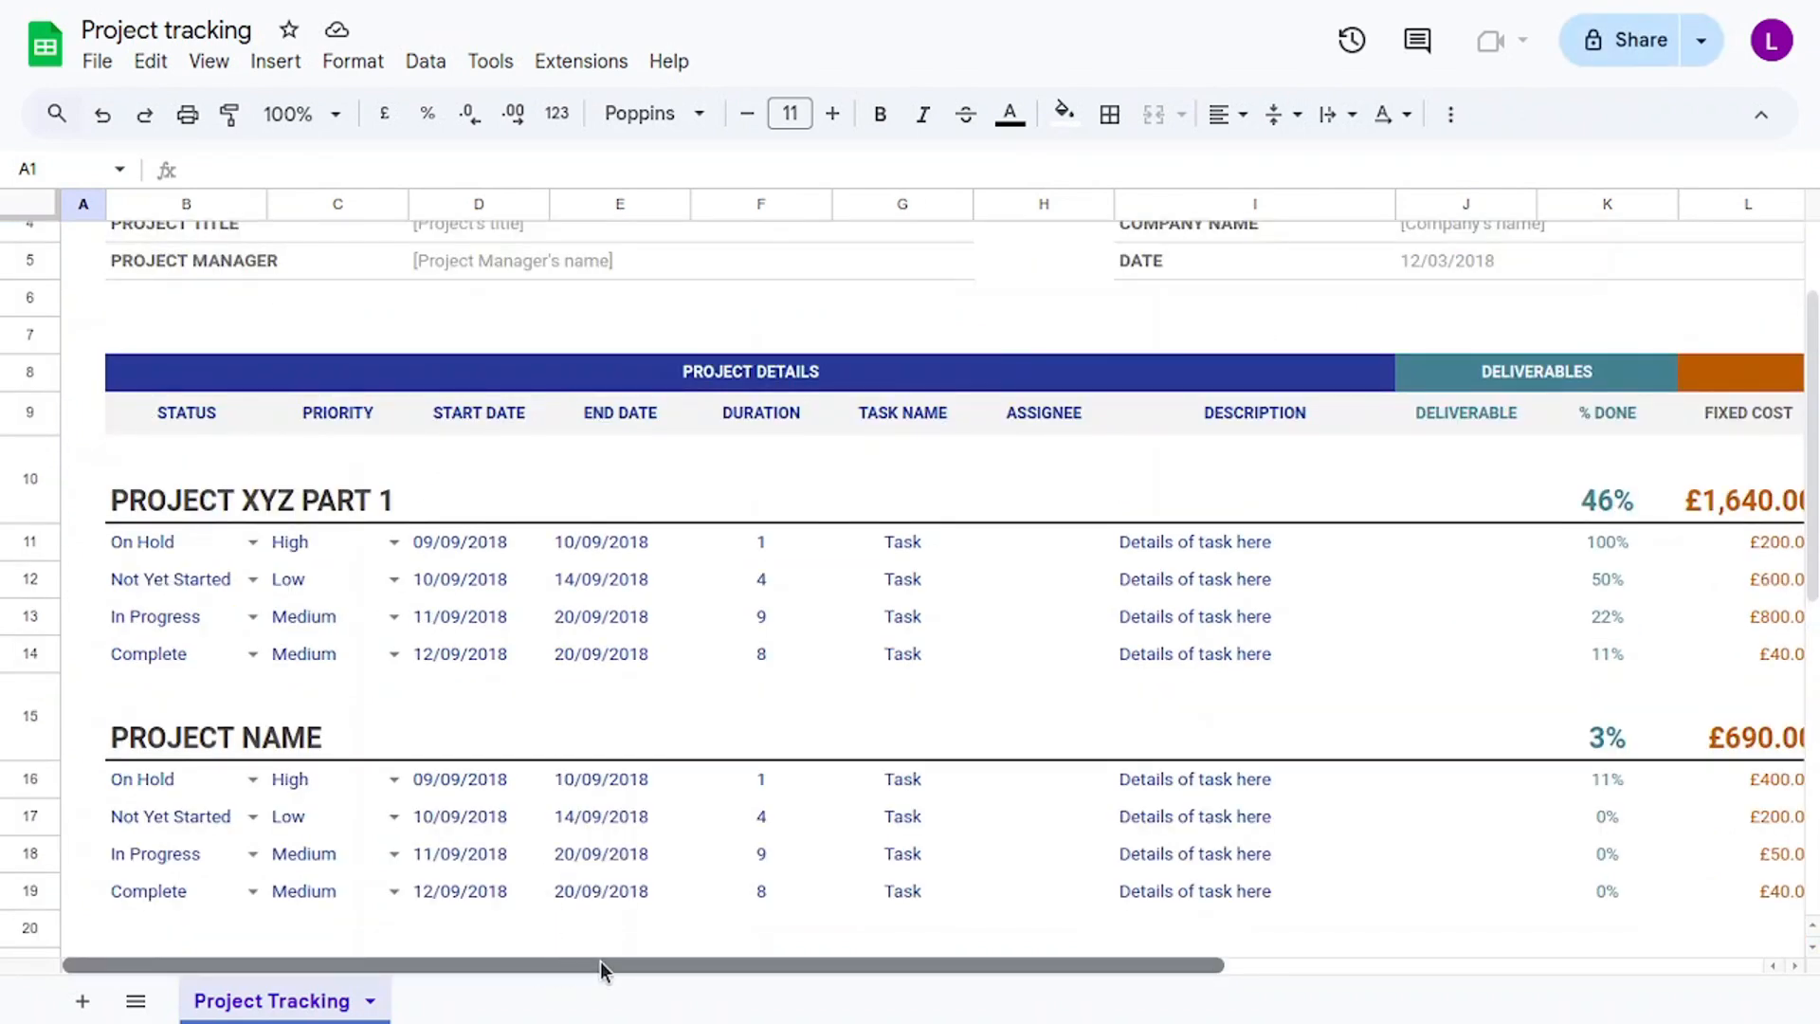
pyautogui.moveTo(600, 964); pyautogui.dragTo(800, 963)
pyautogui.moveTo(924, 956); pyautogui.dragTo(1178, 950)
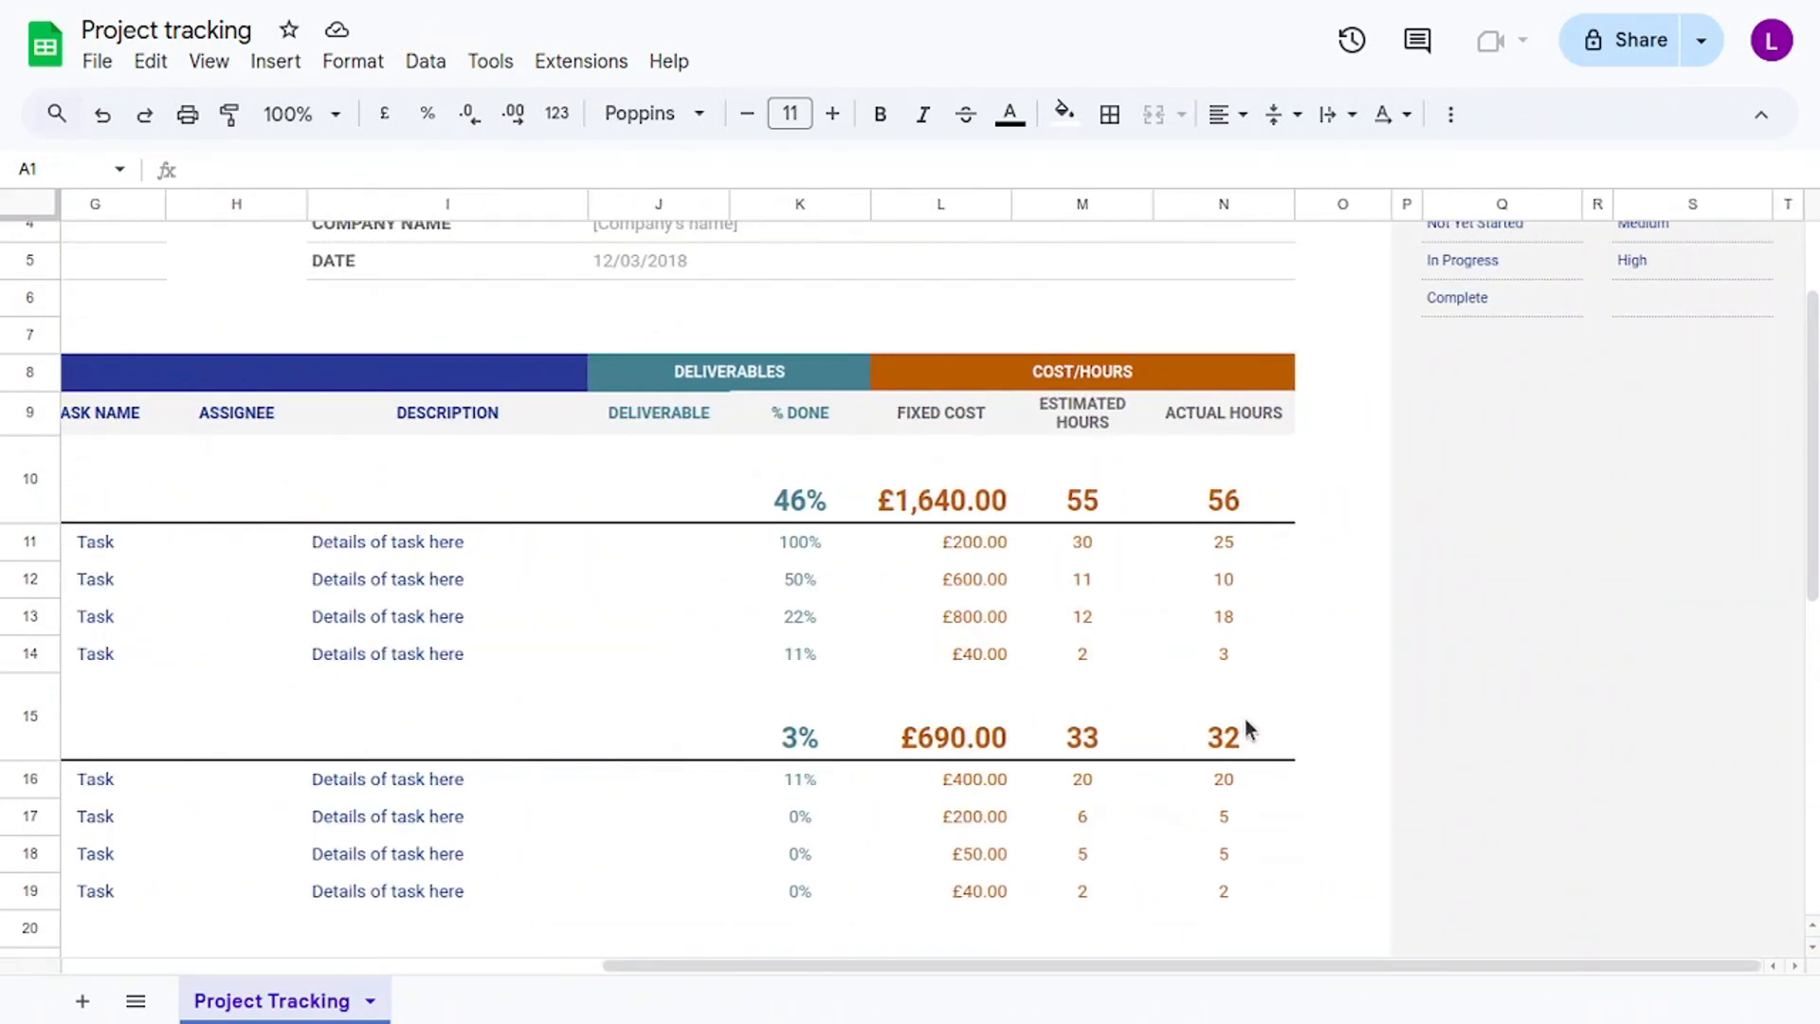
pyautogui.scroll(2, 1148, 963)
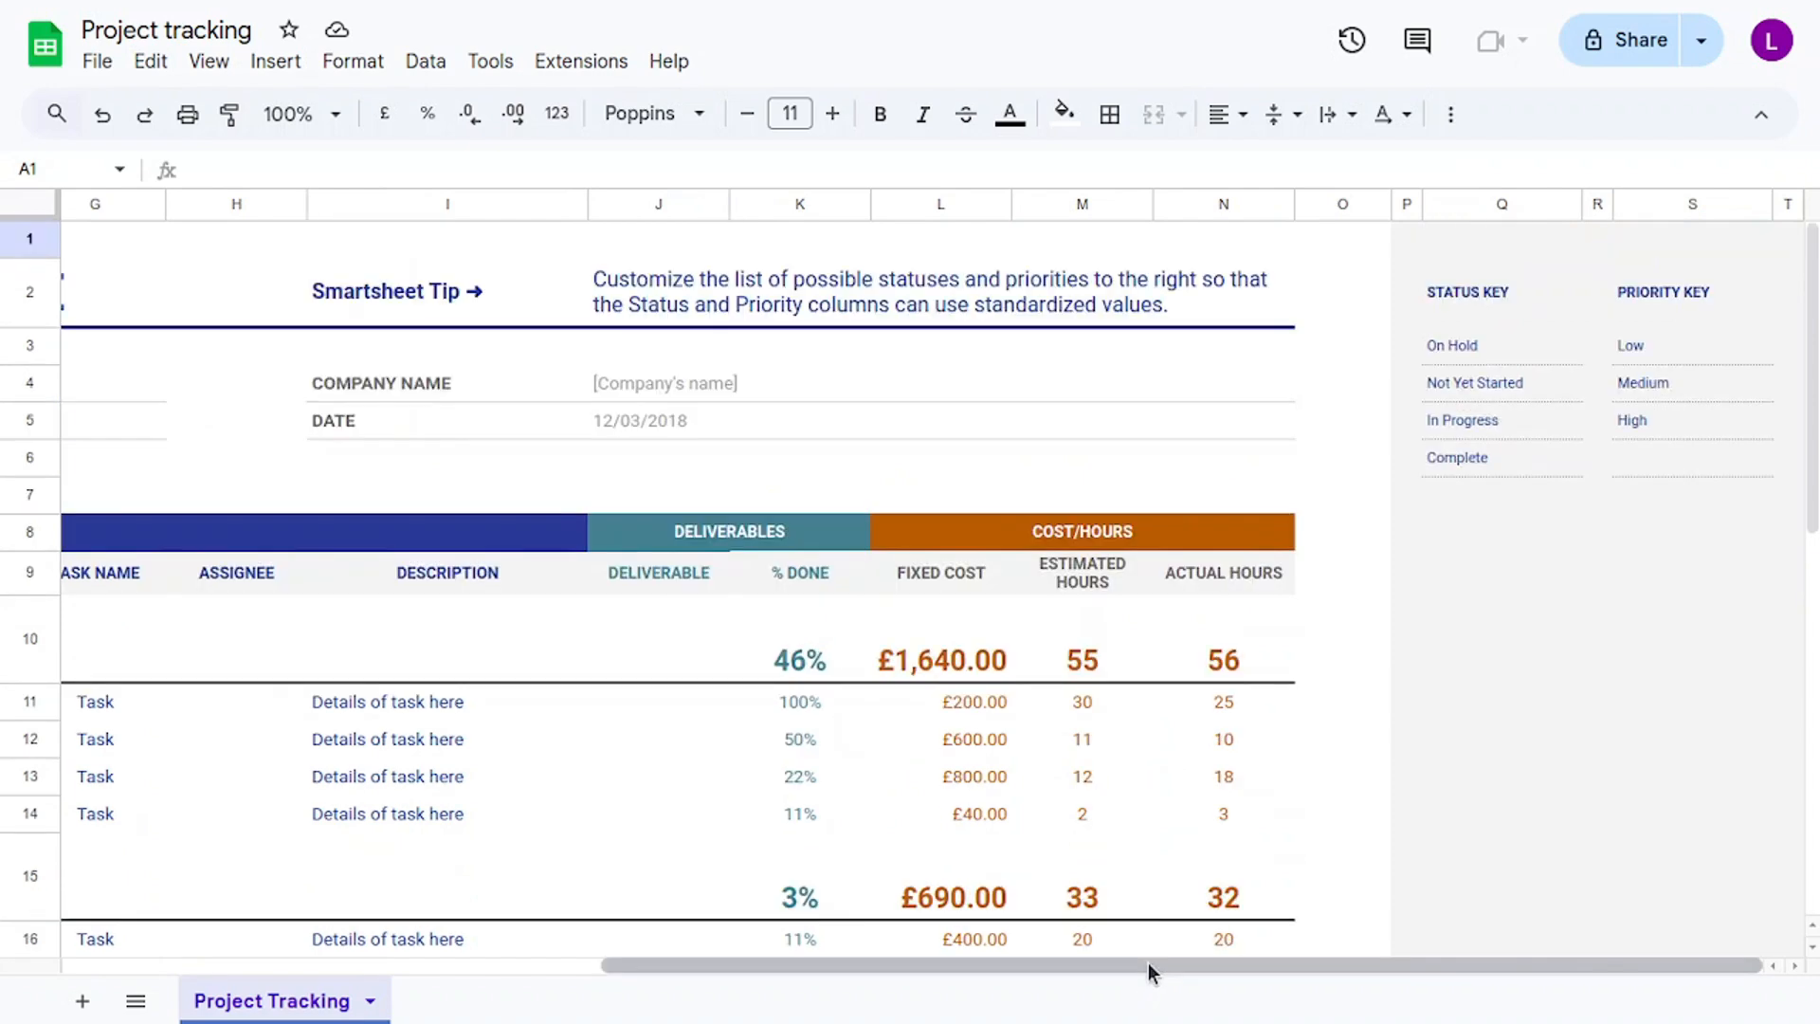
pyautogui.moveTo(1150, 963); pyautogui.dragTo(507, 910)
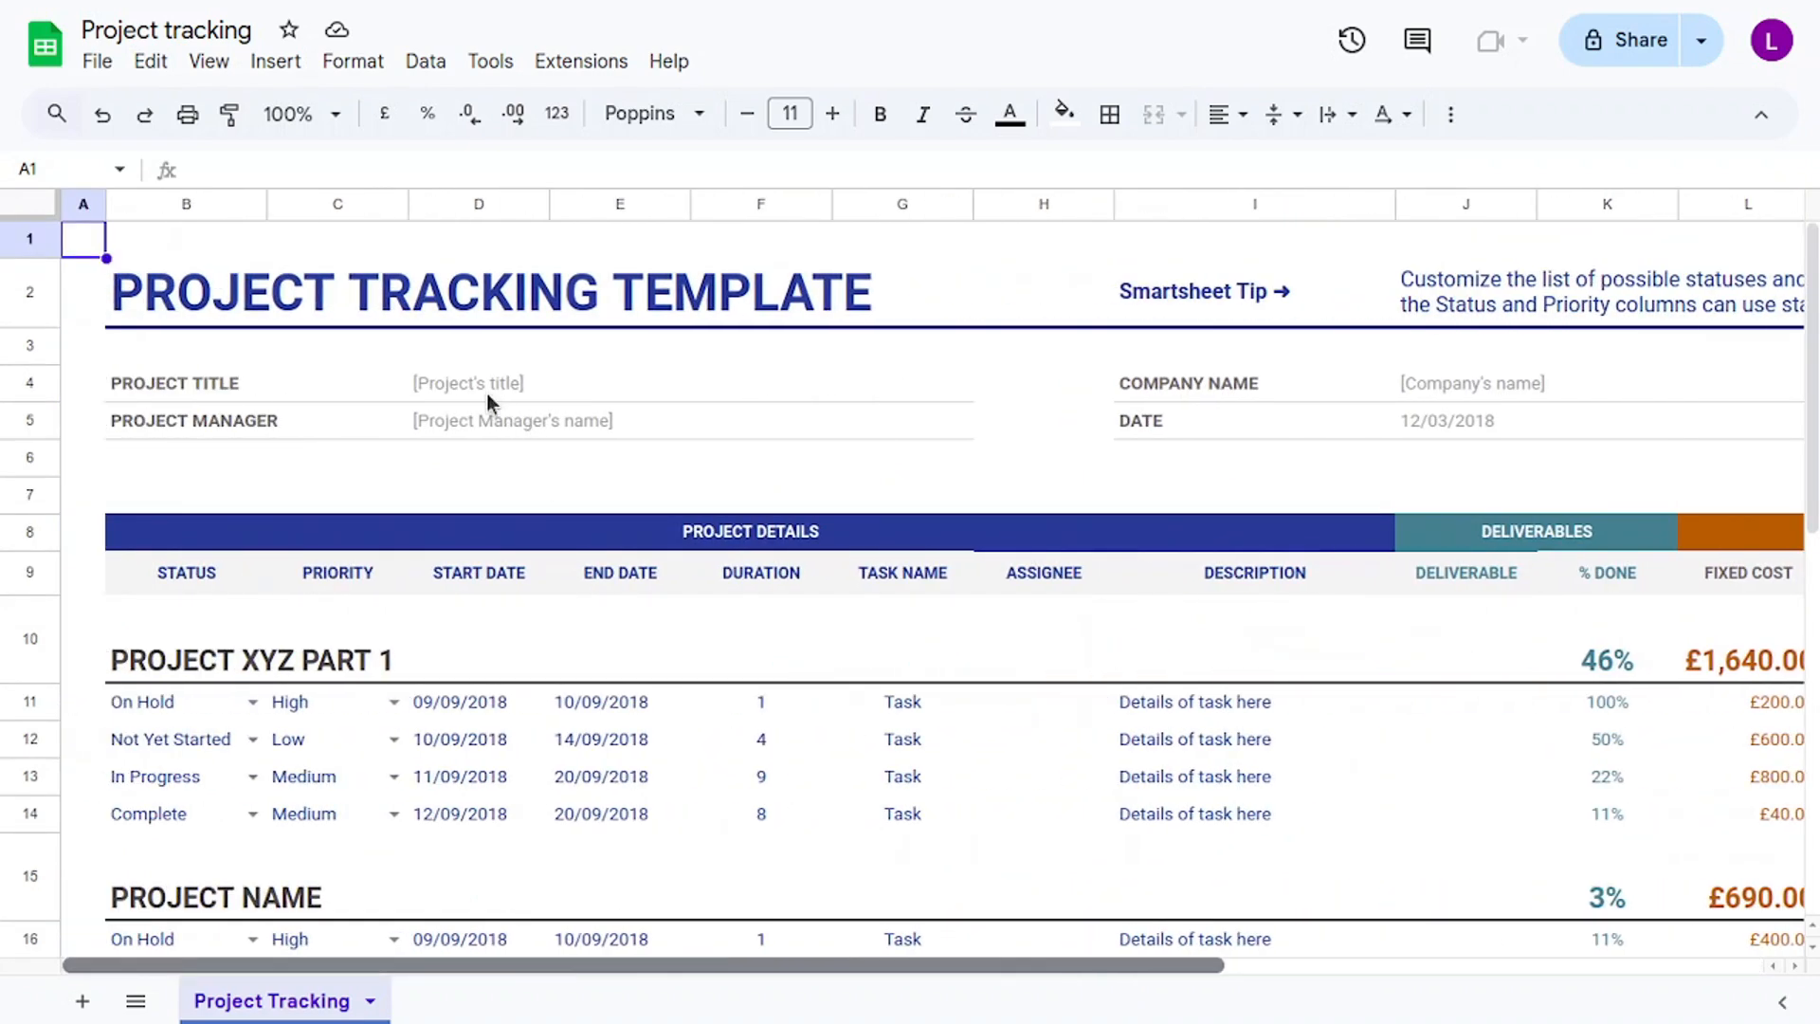
pyautogui.click(271, 373)
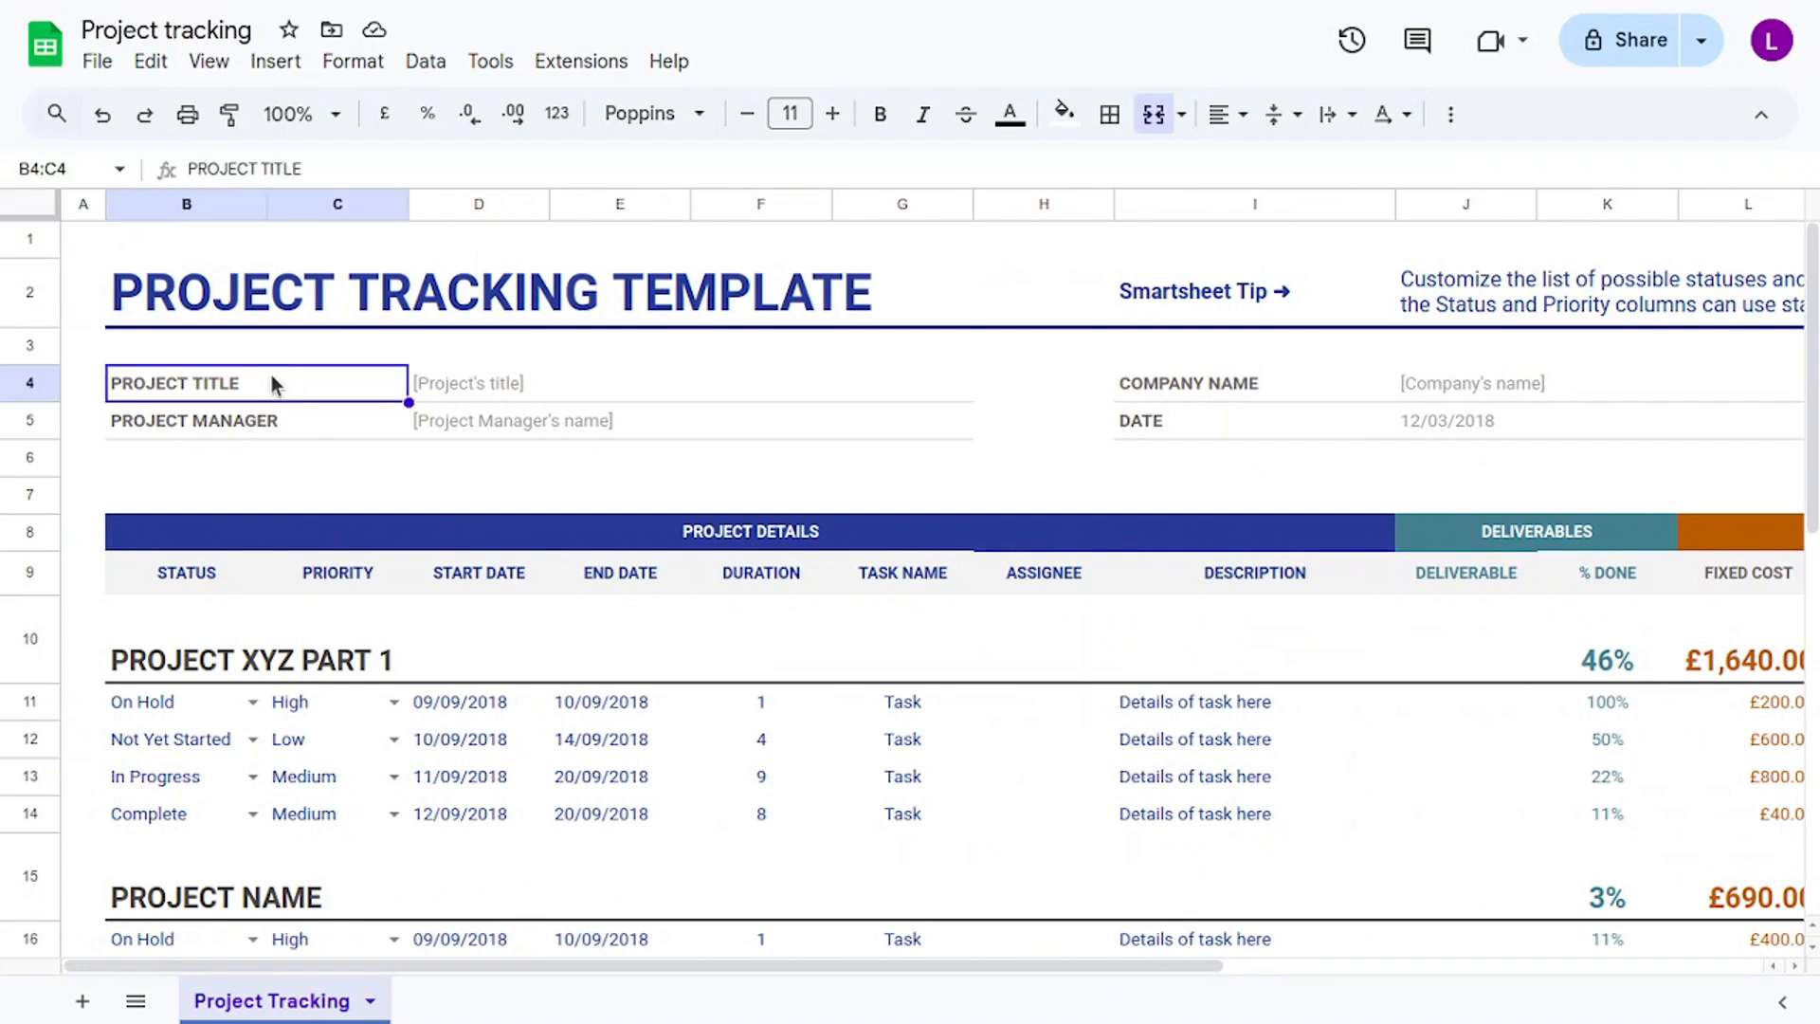
pyautogui.click(287, 424)
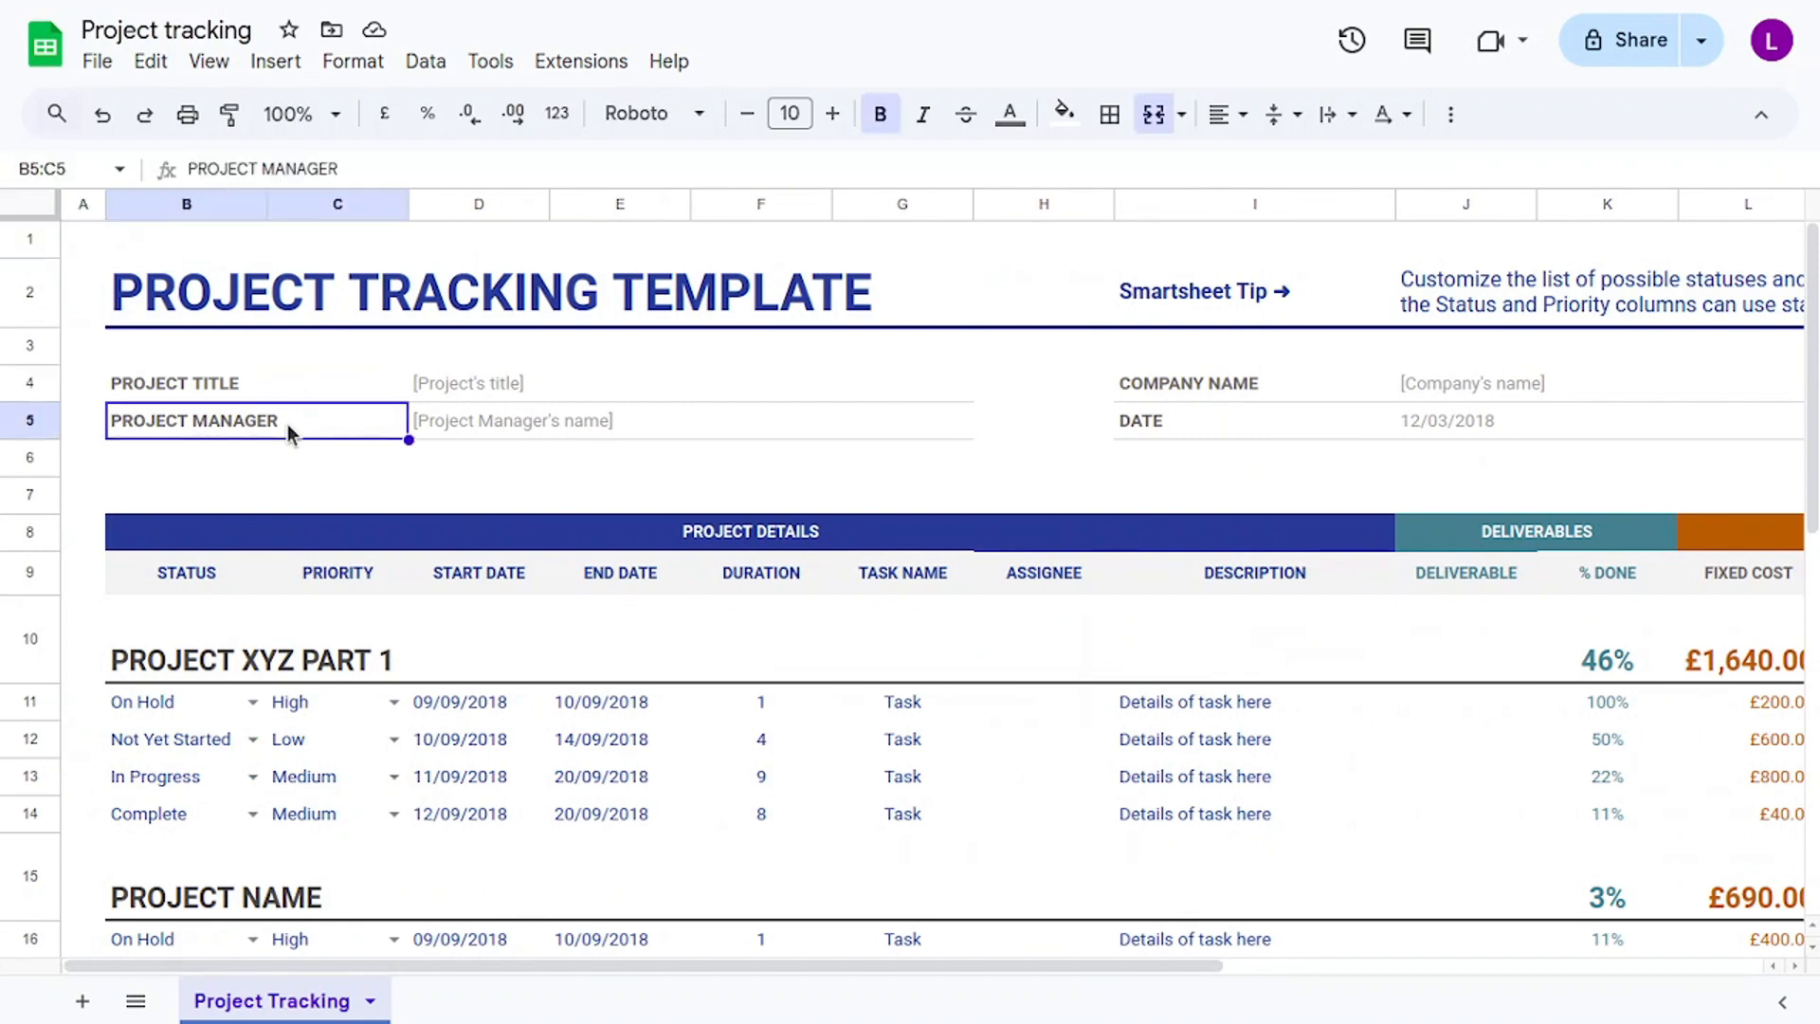
pyautogui.click(1179, 383)
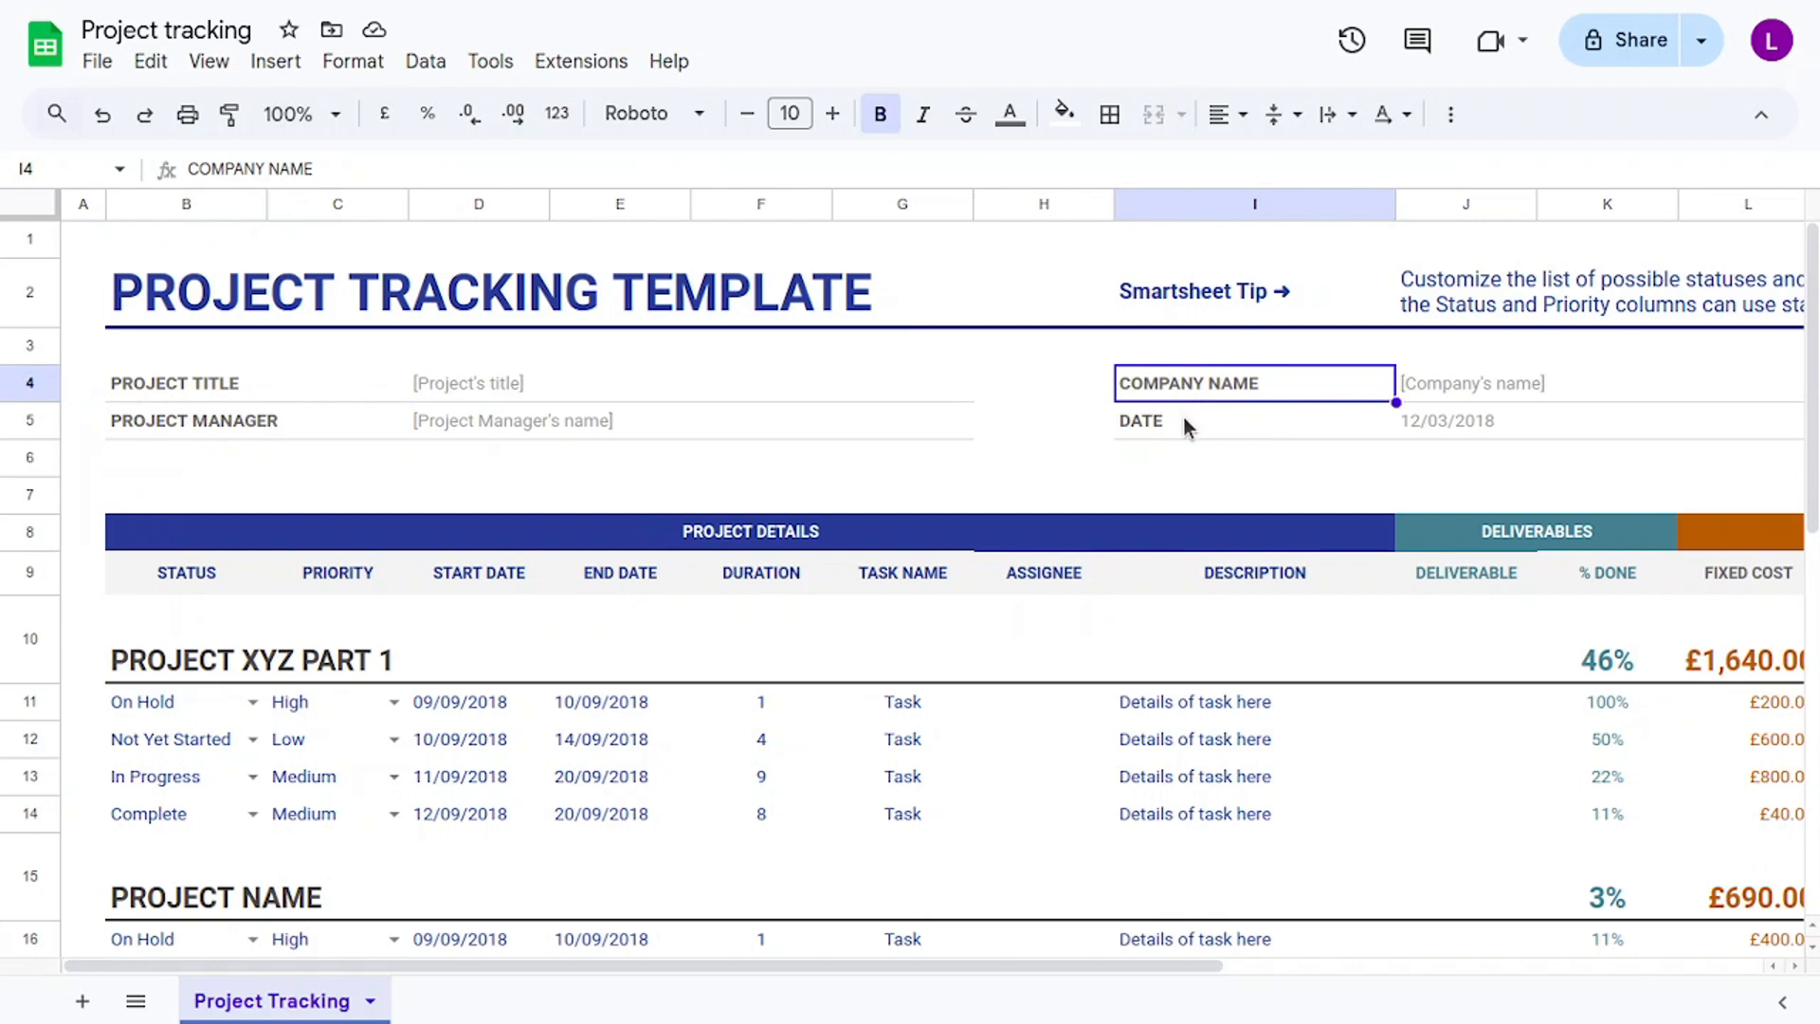
pyautogui.click(1183, 423)
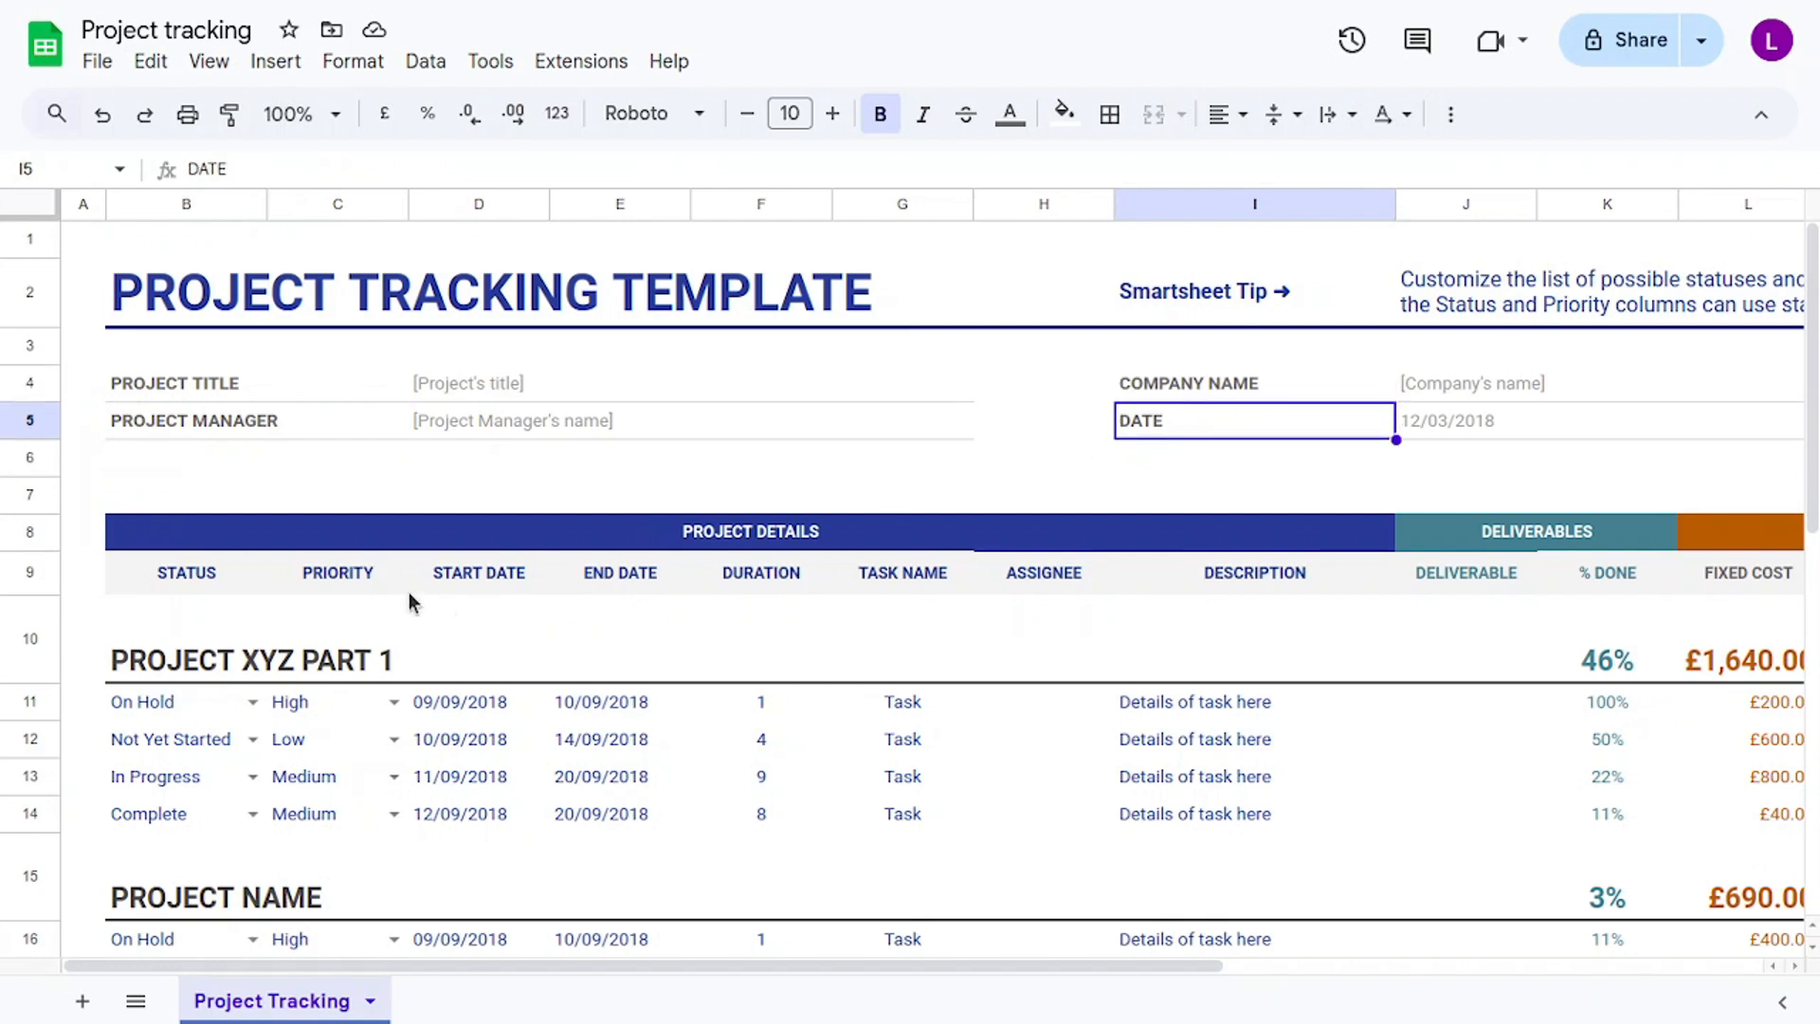
pyautogui.click(417, 540)
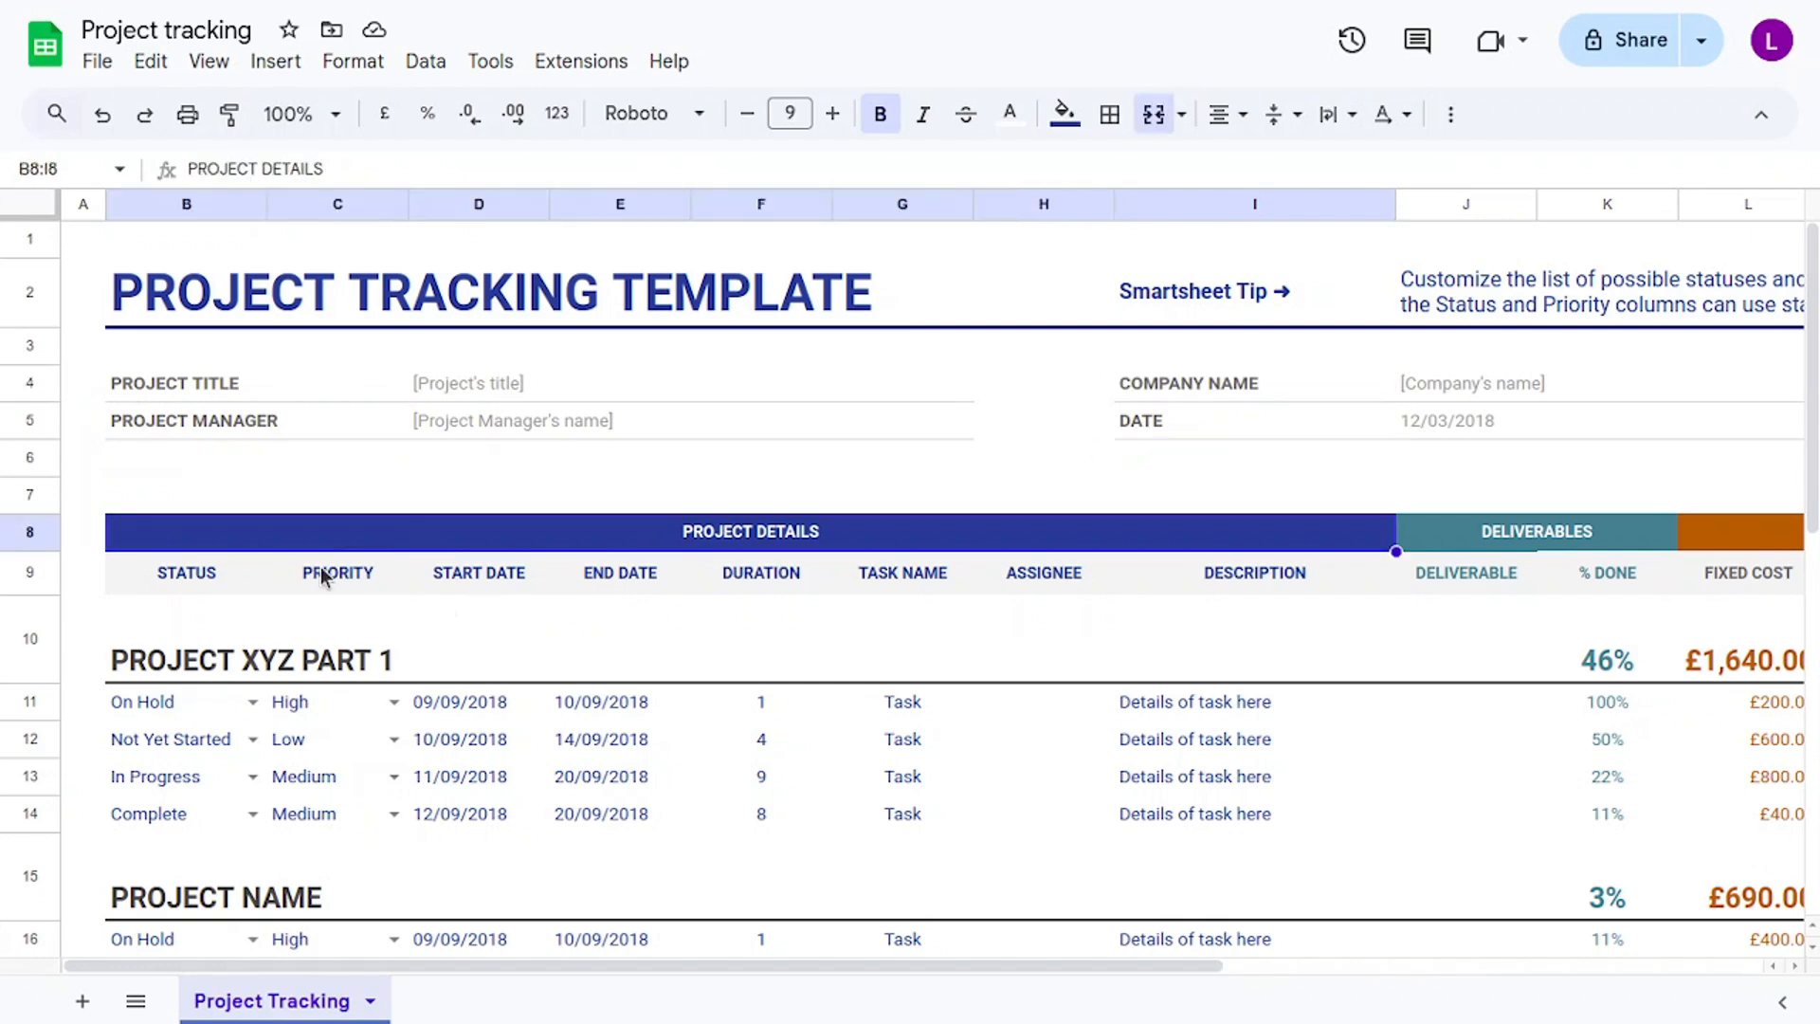
pyautogui.click(220, 576)
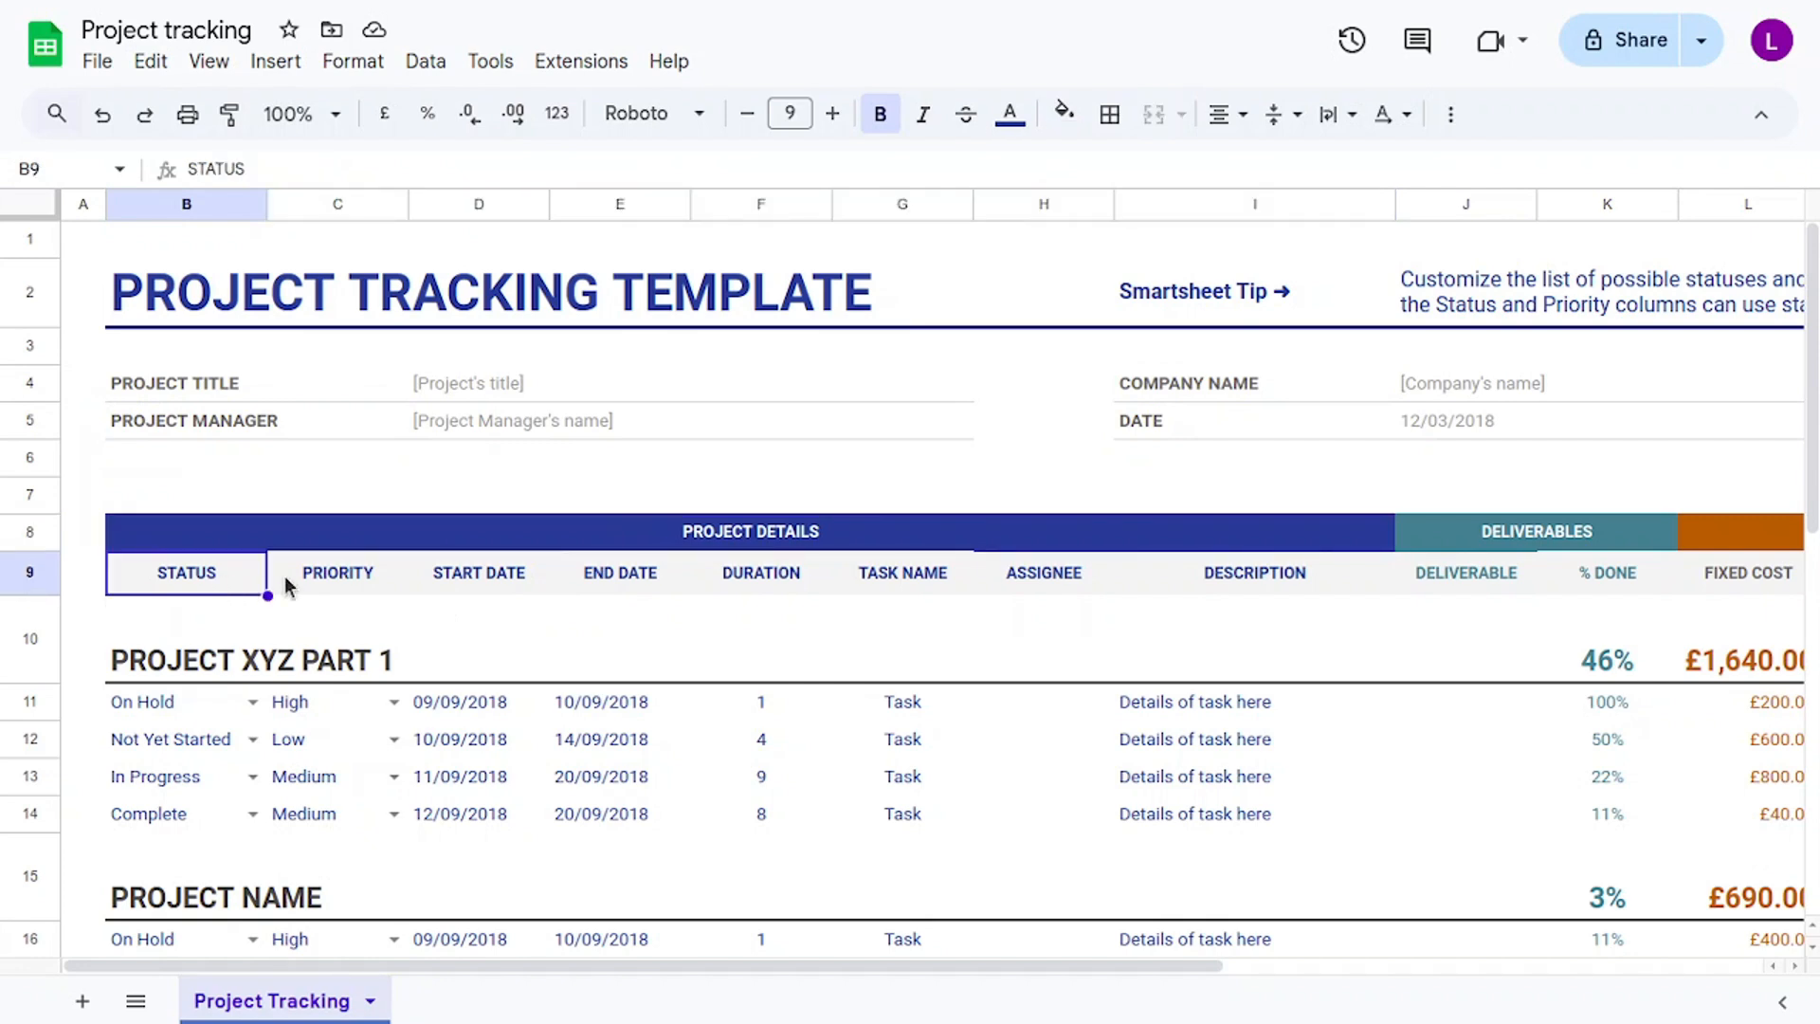
pyautogui.click(374, 579)
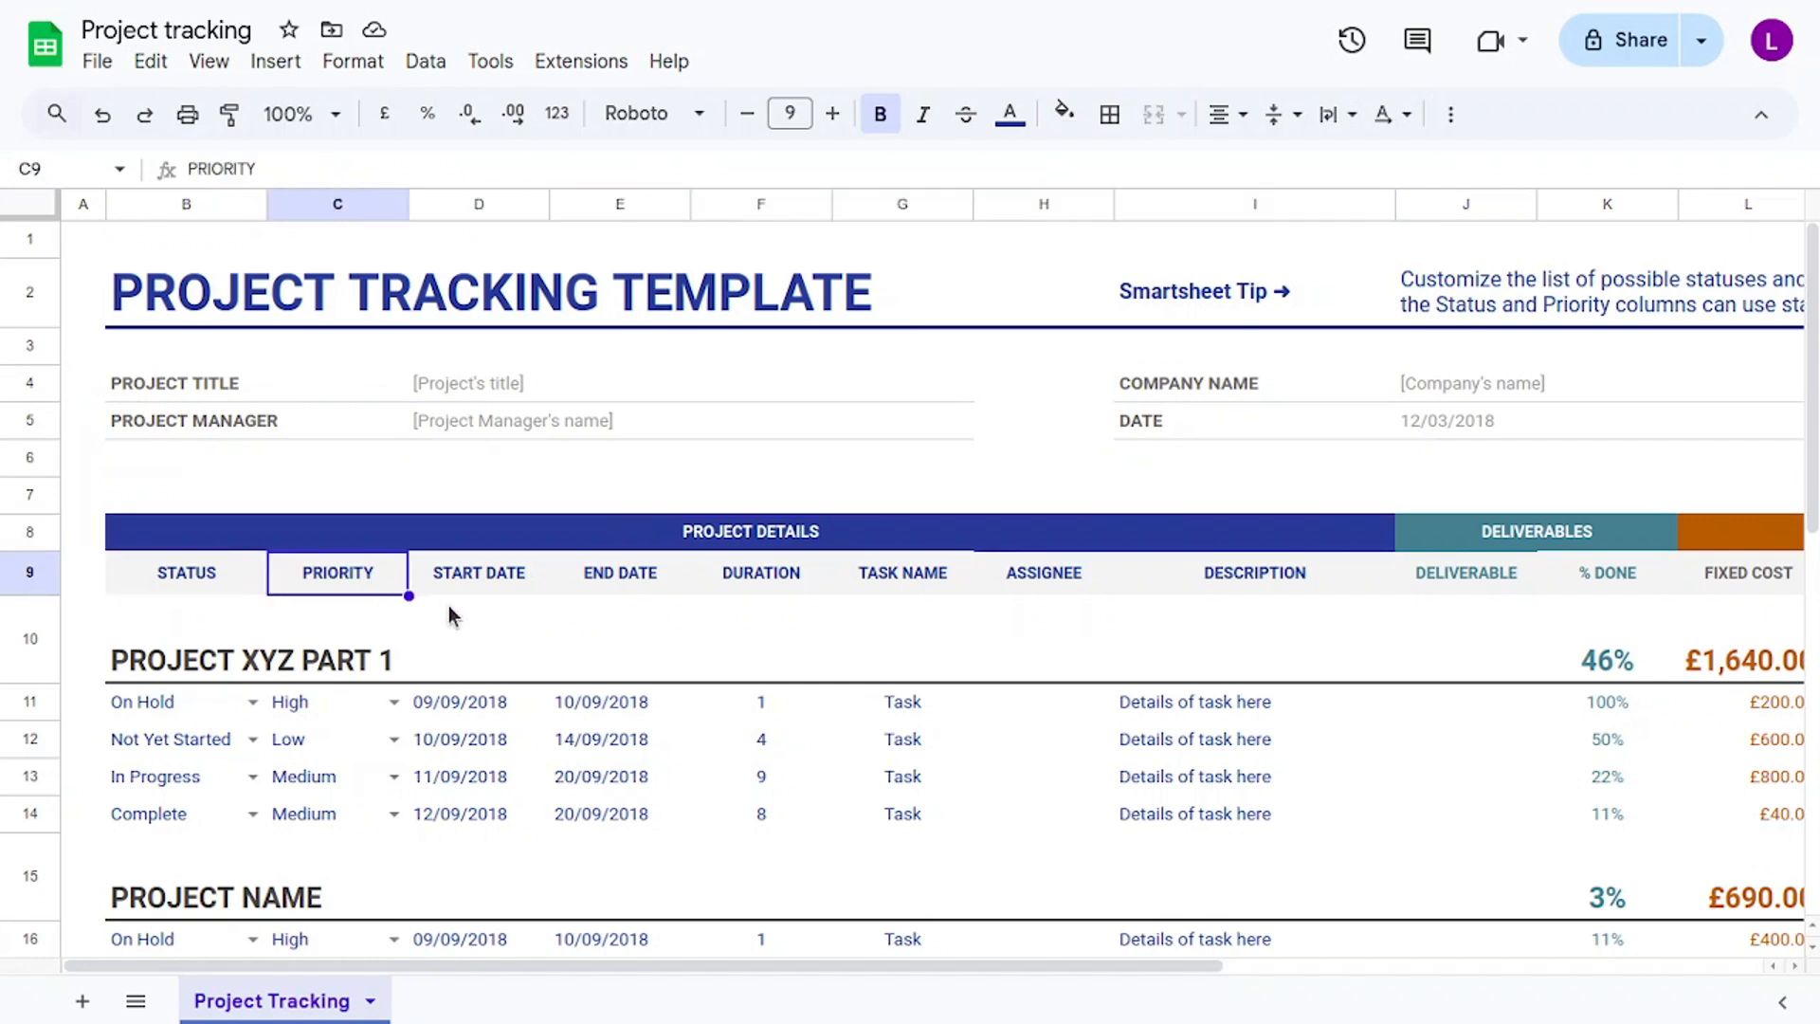
pyautogui.click(493, 592)
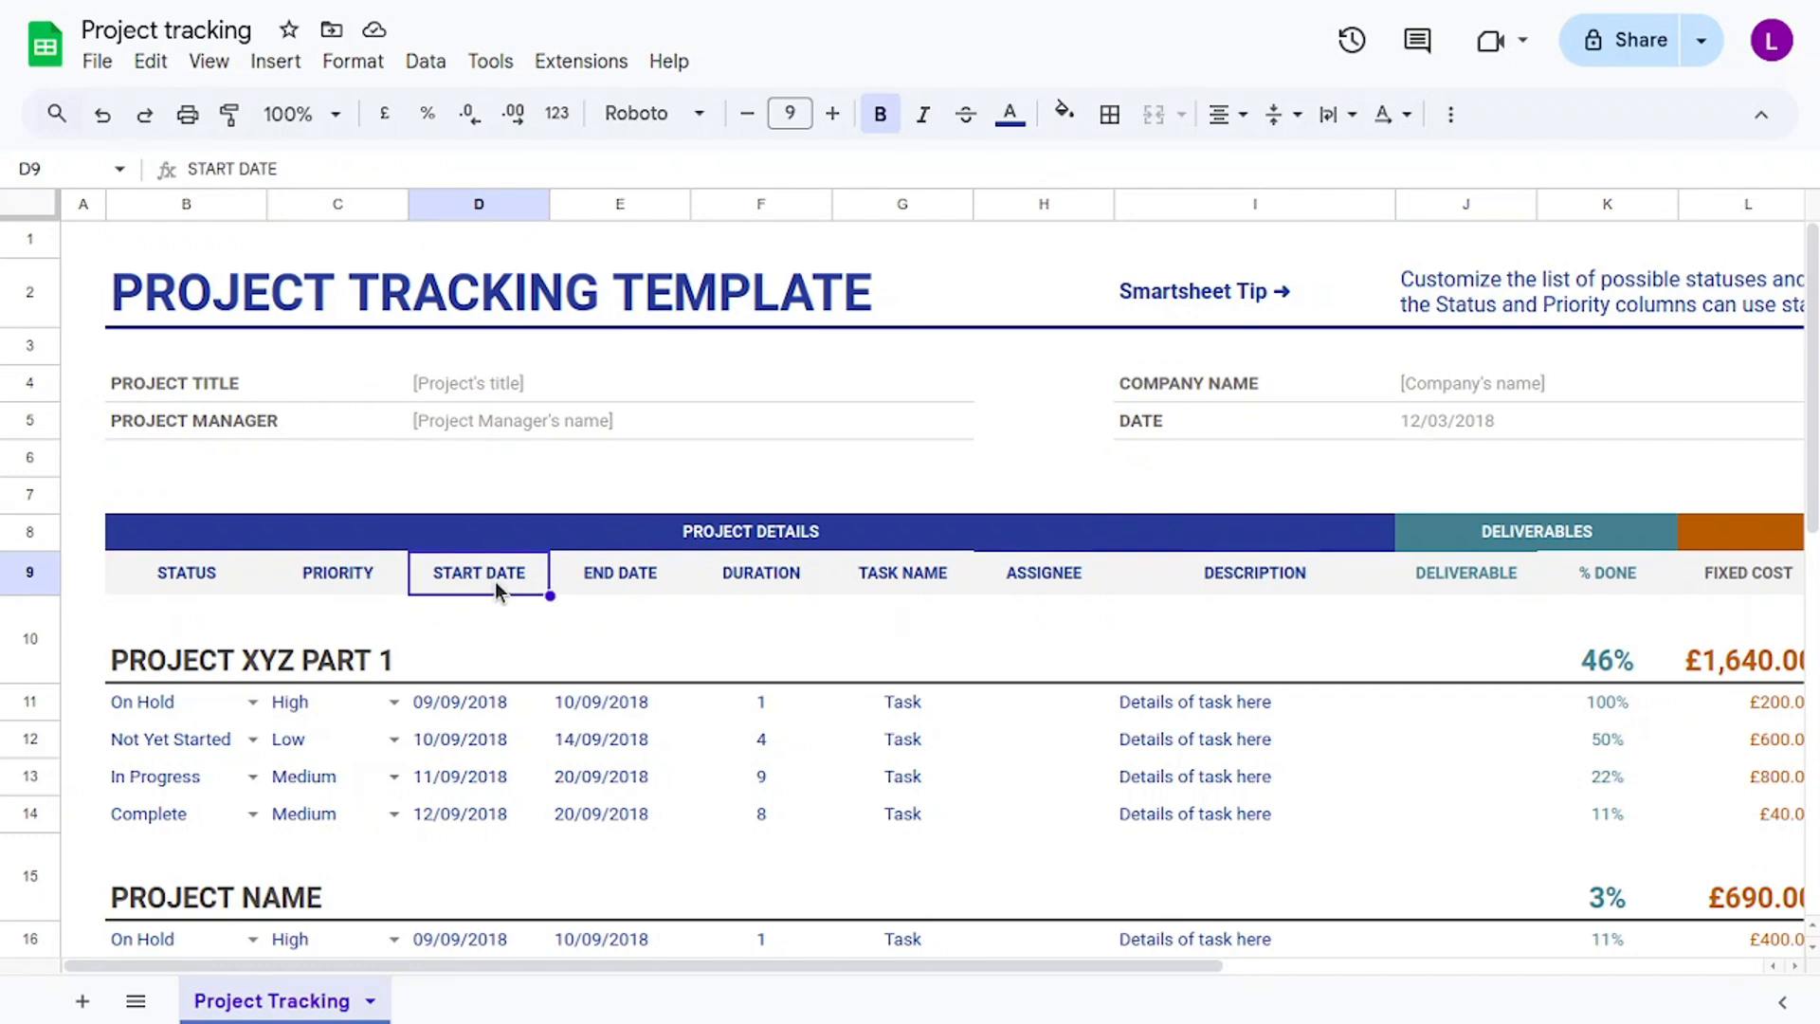
pyautogui.click(617, 593)
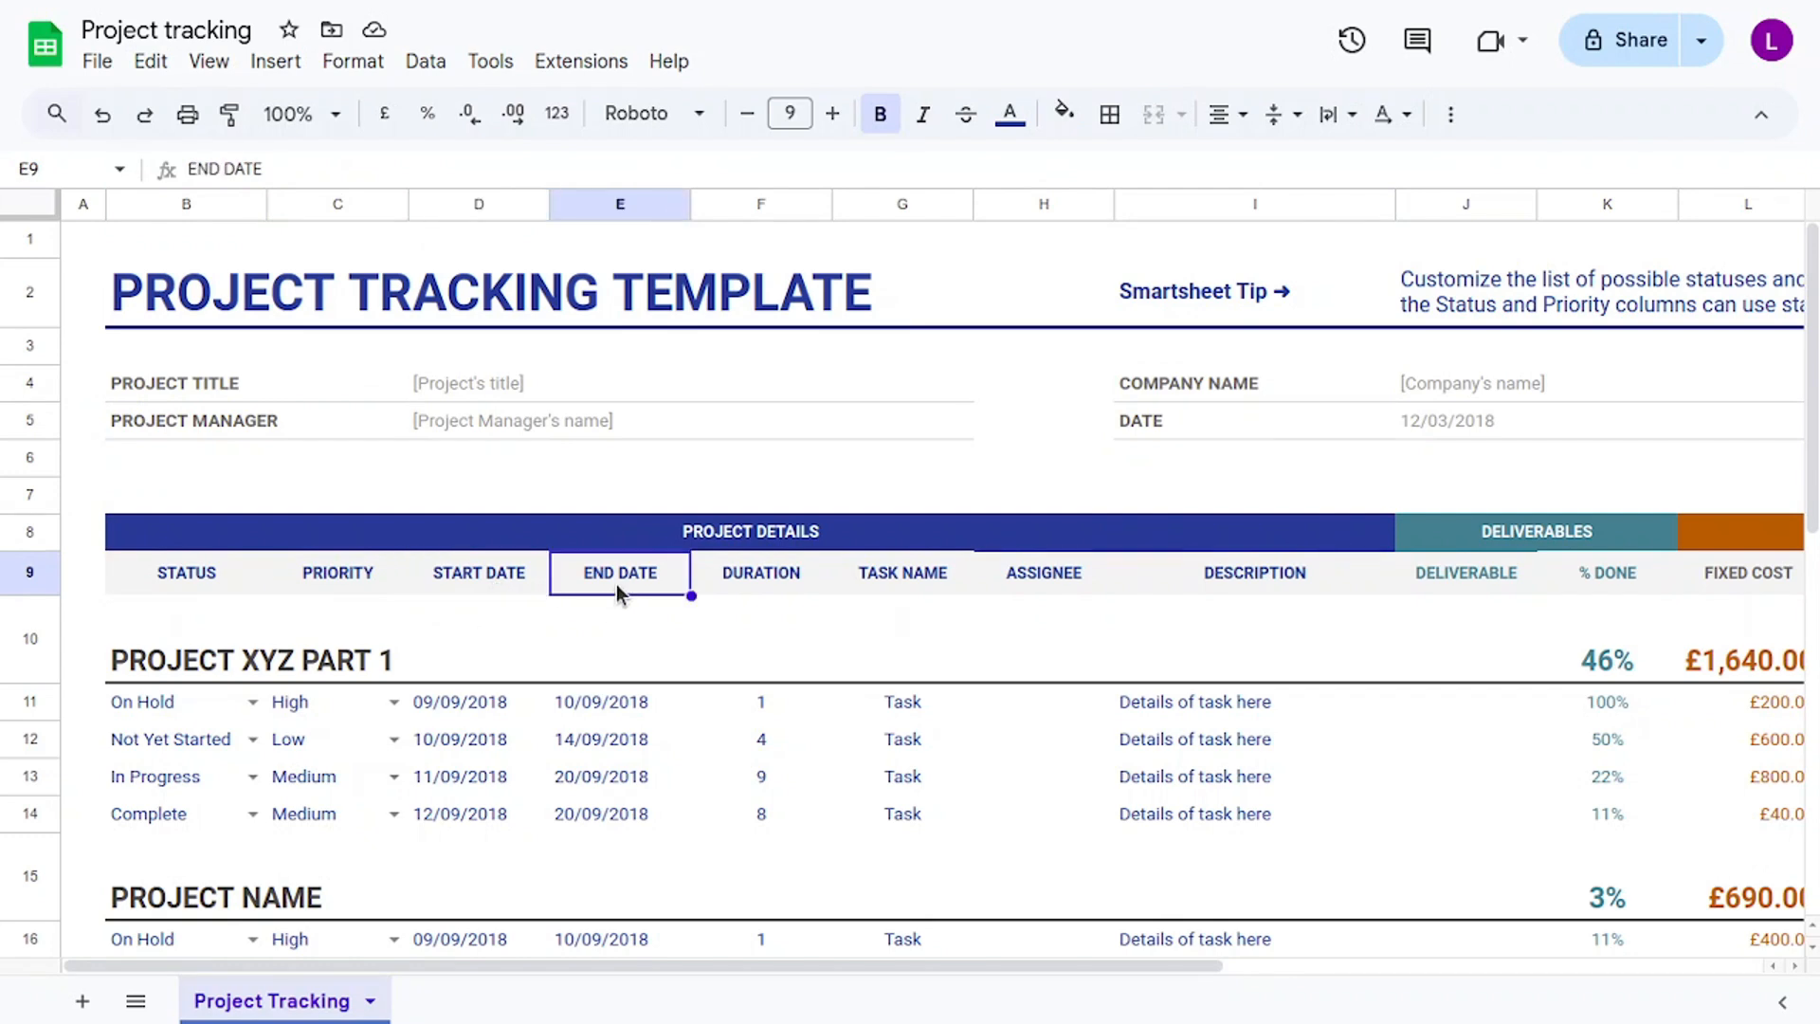
pyautogui.click(798, 574)
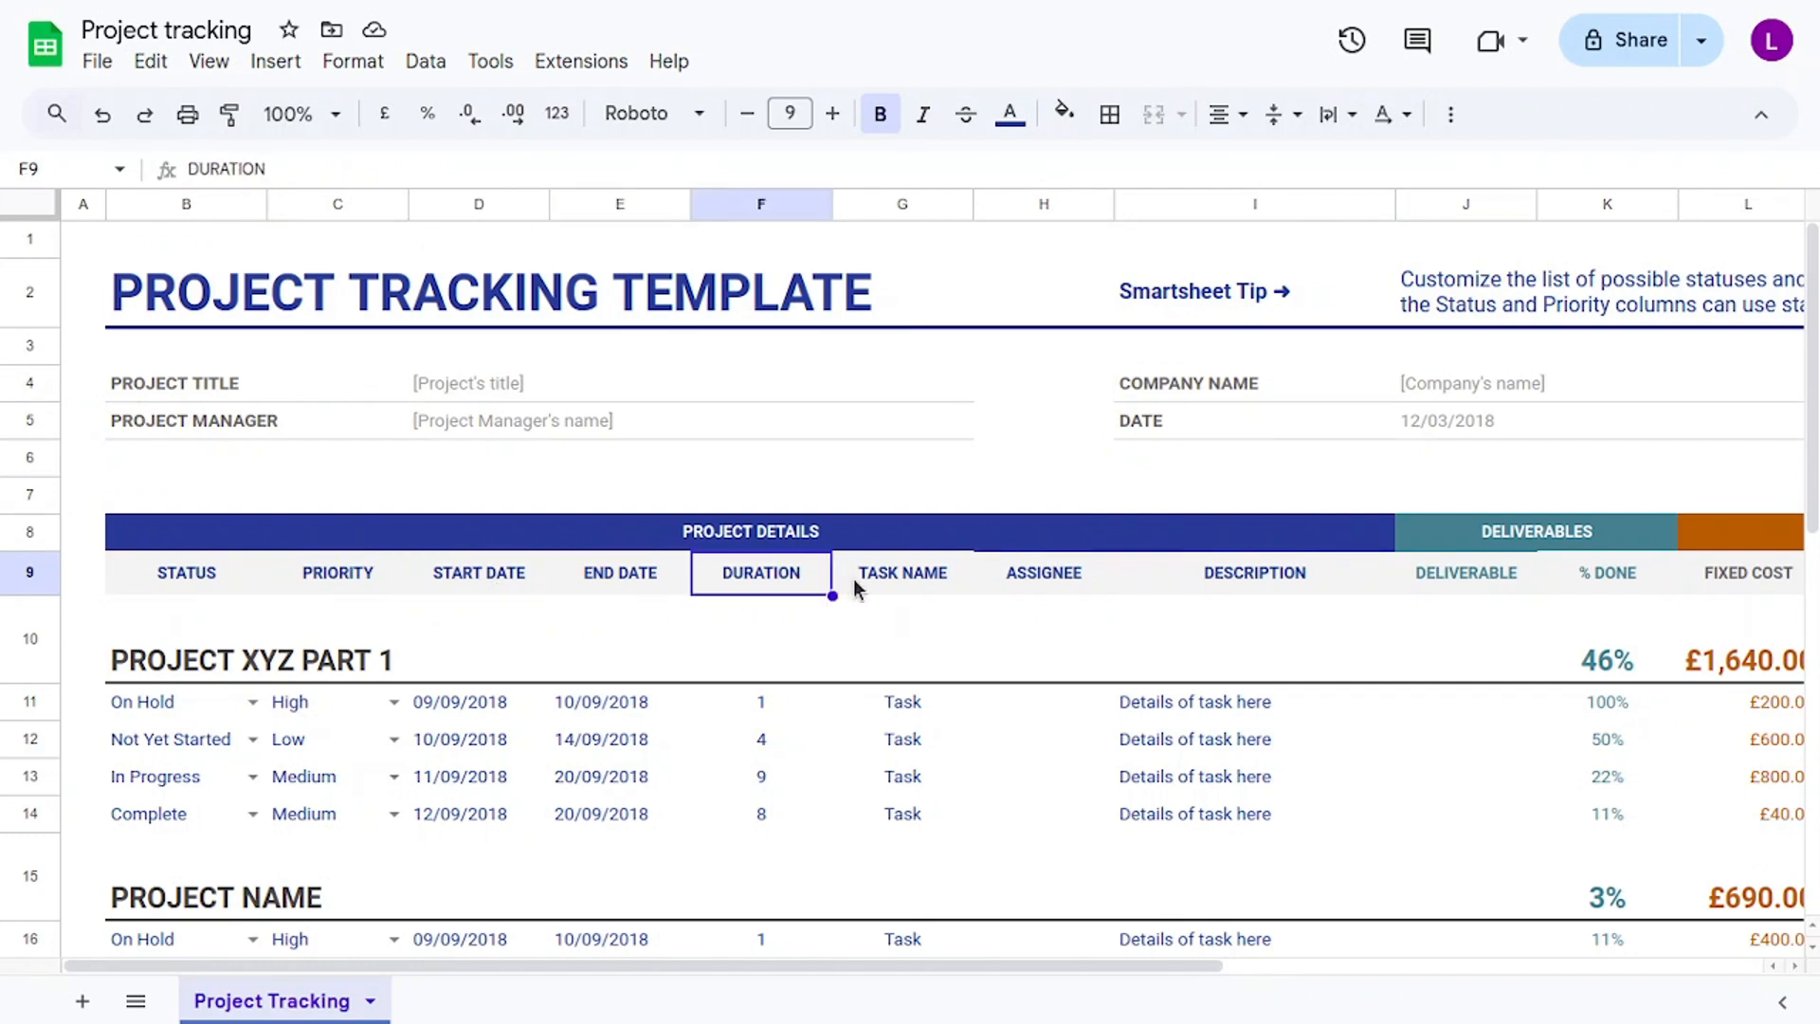
pyautogui.click(891, 582)
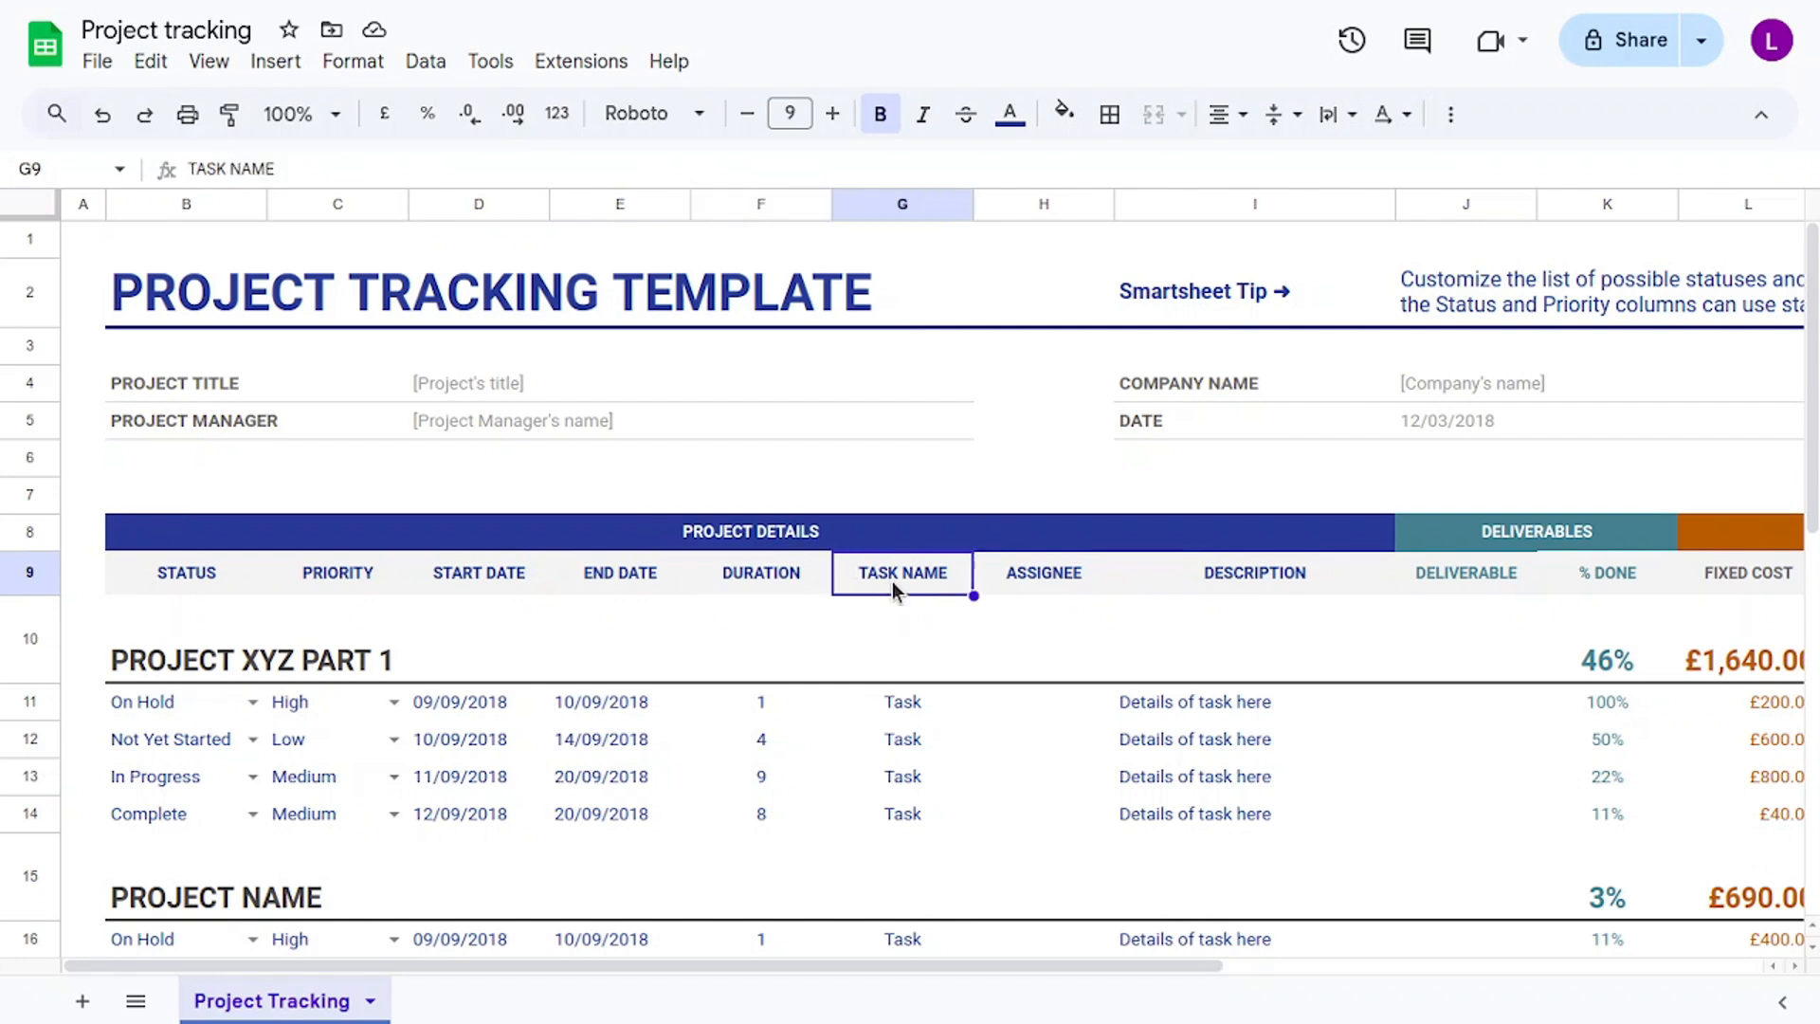
pyautogui.click(1036, 571)
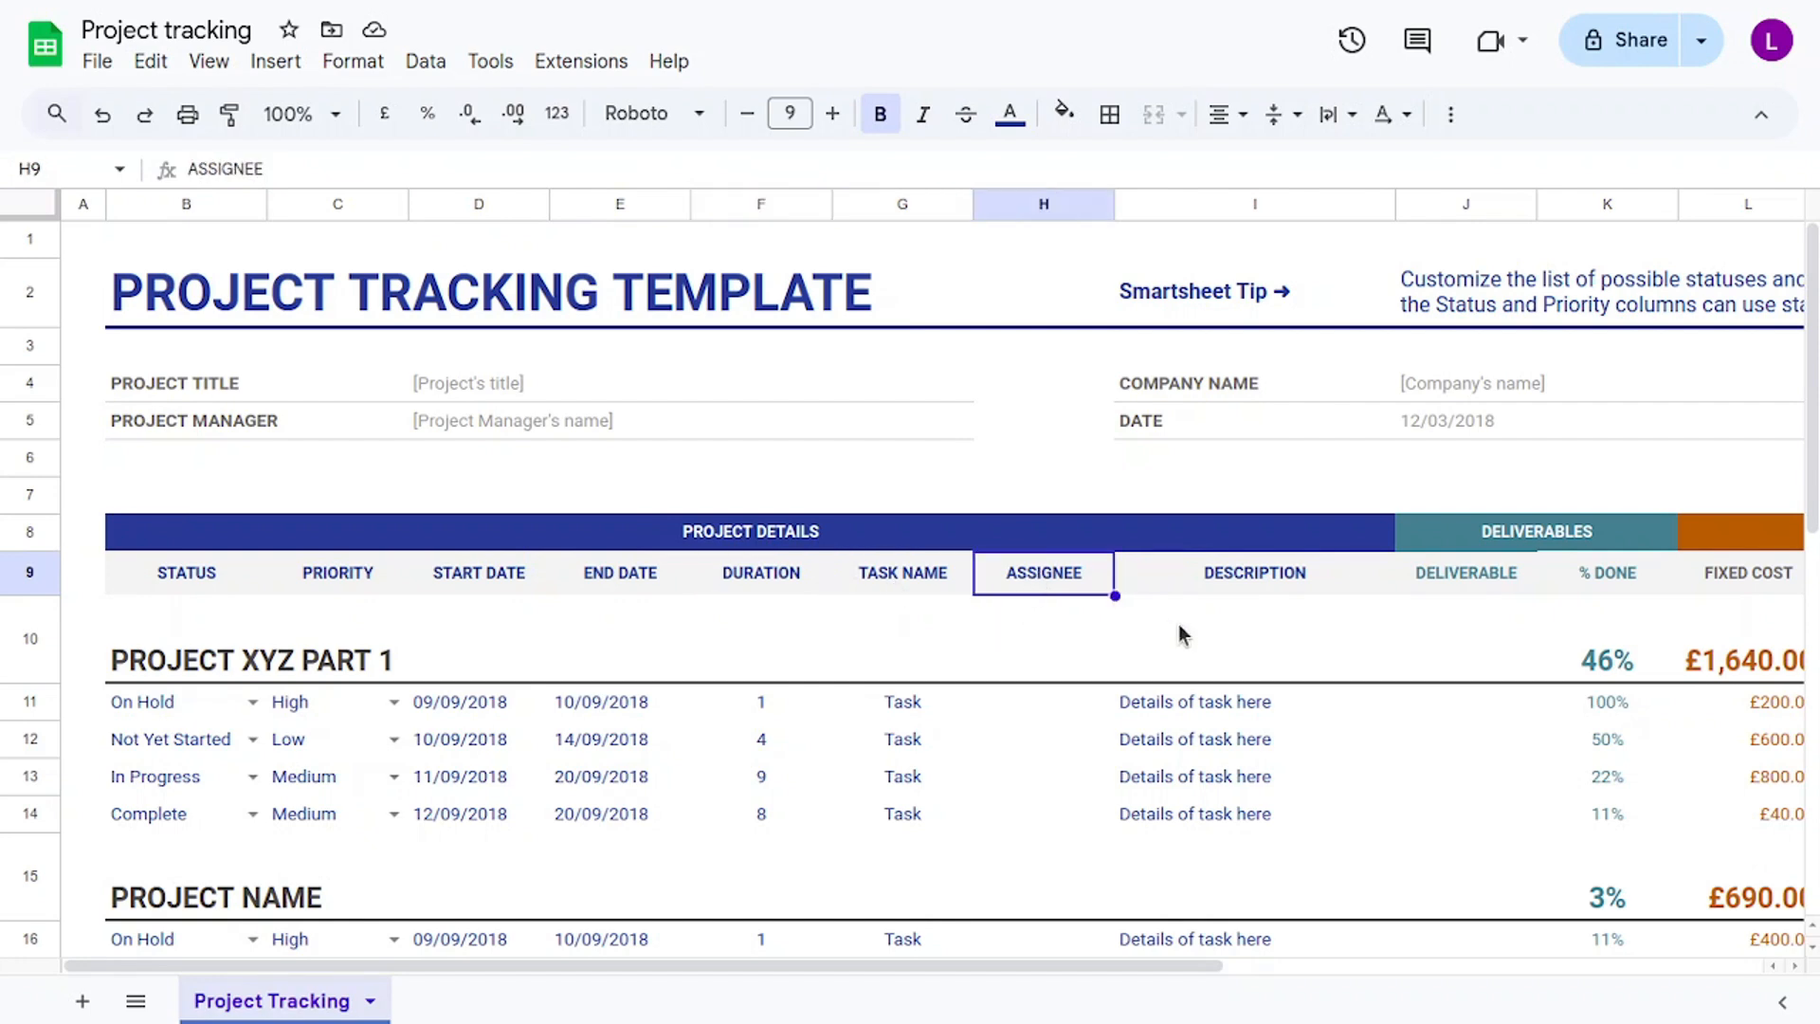
pyautogui.click(1232, 579)
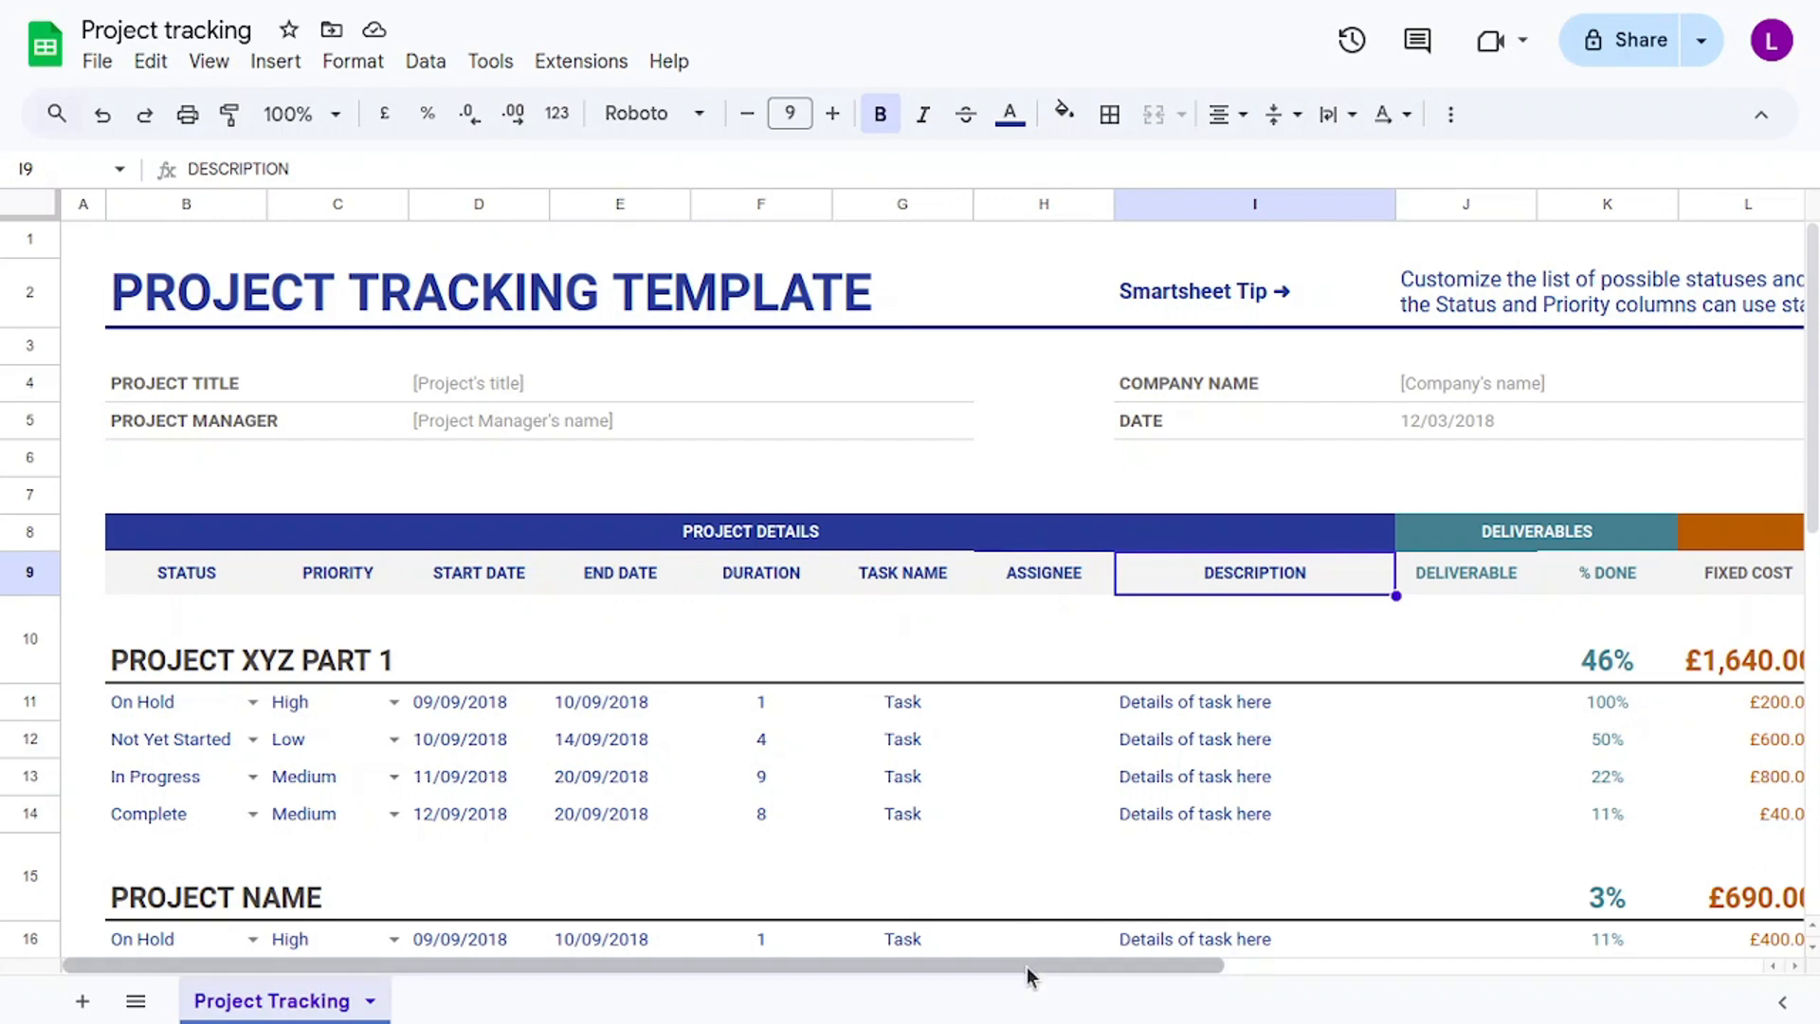
pyautogui.moveTo(1027, 967); pyautogui.dragTo(1384, 958)
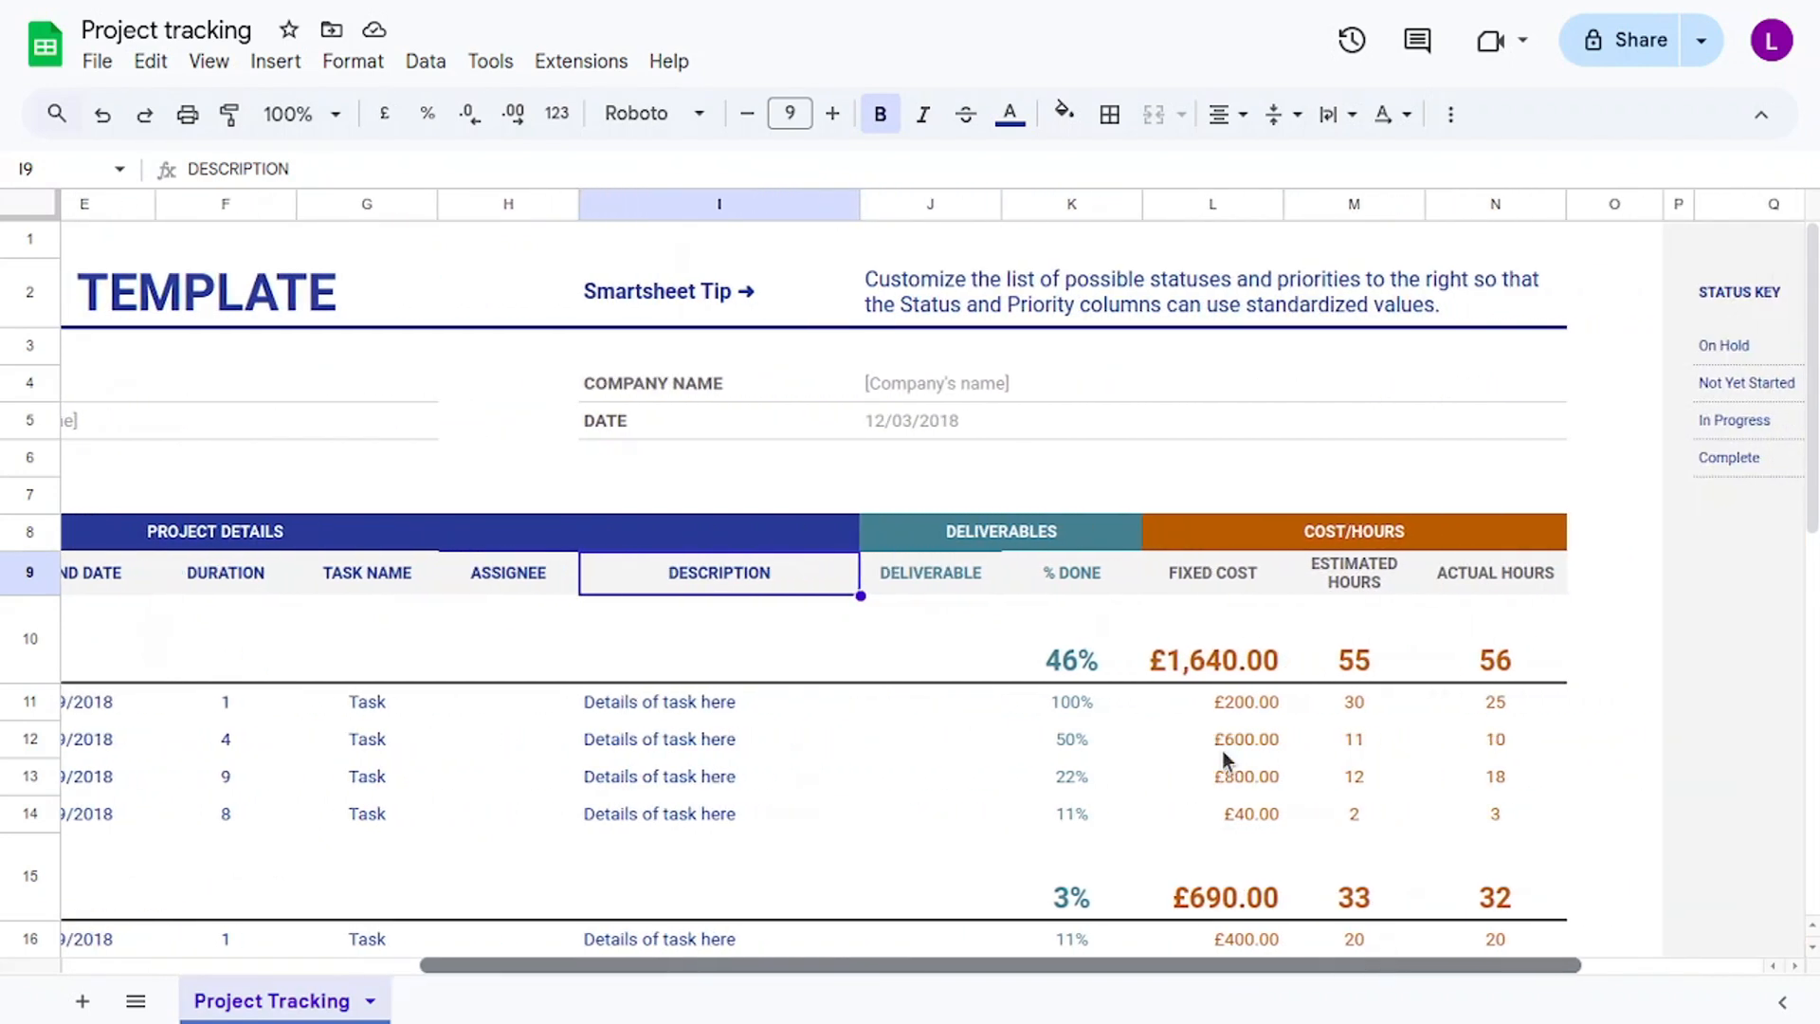
pyautogui.click(1057, 526)
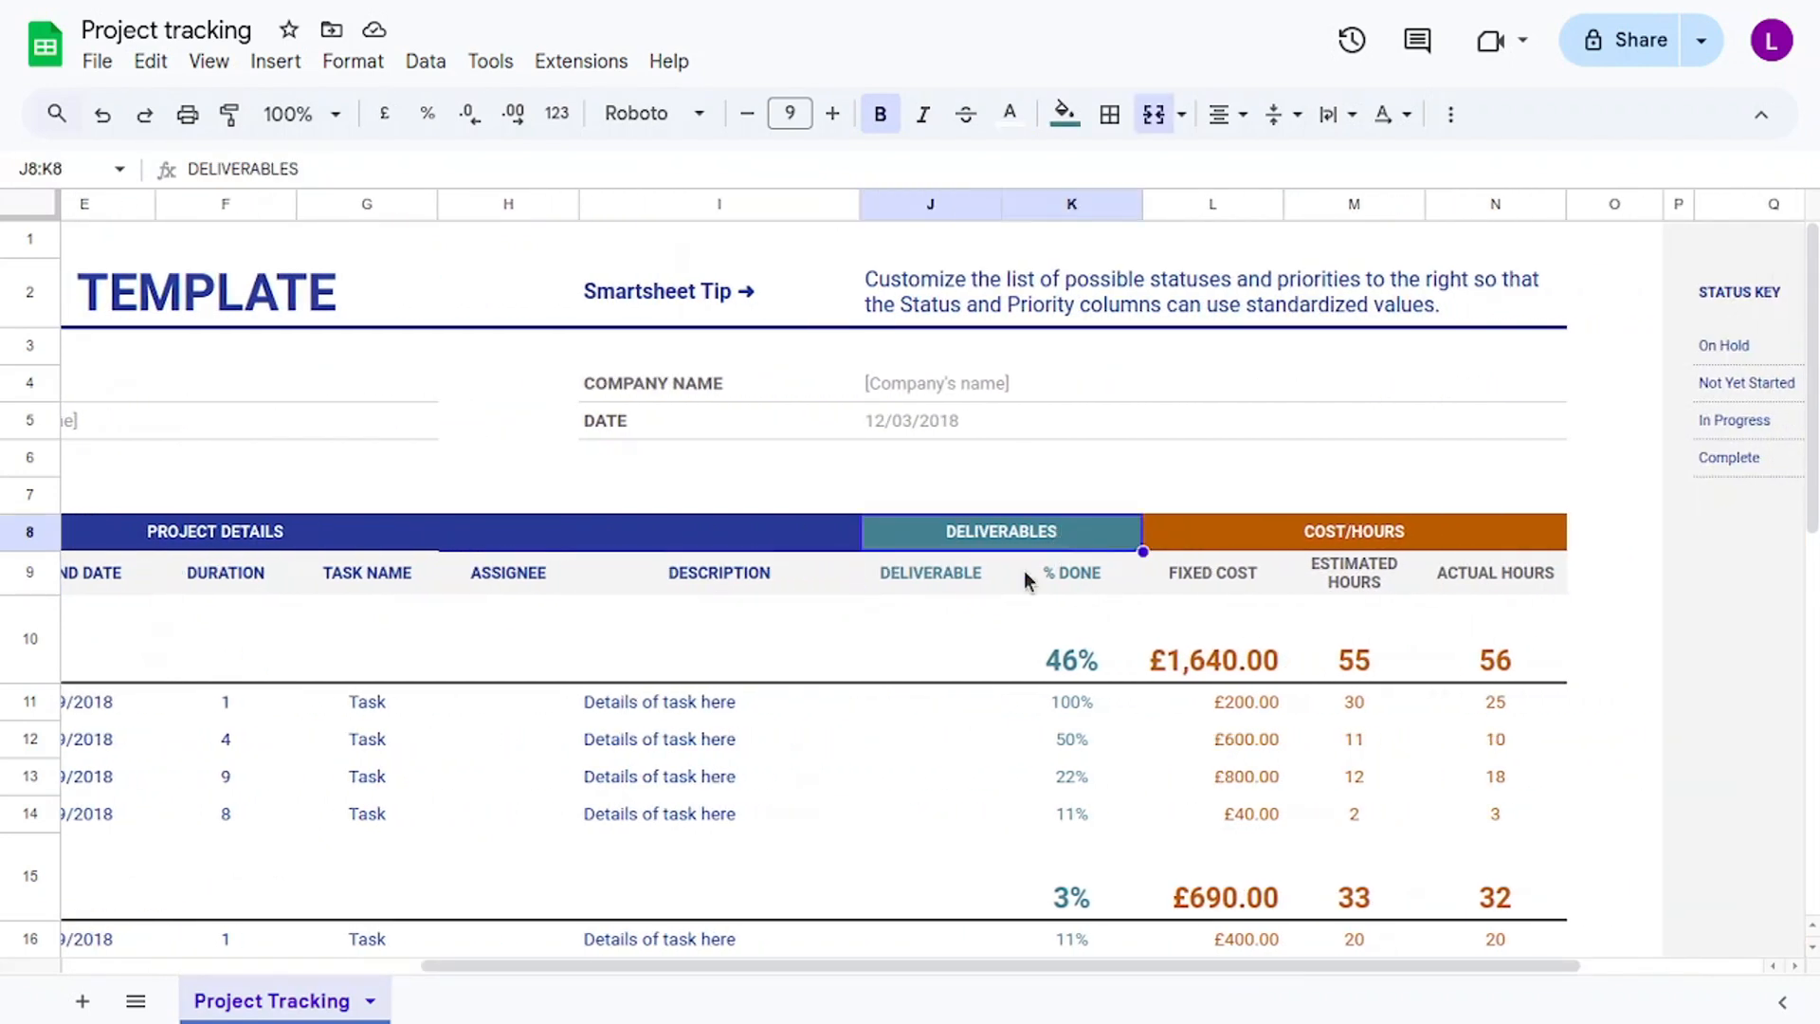
pyautogui.click(976, 573)
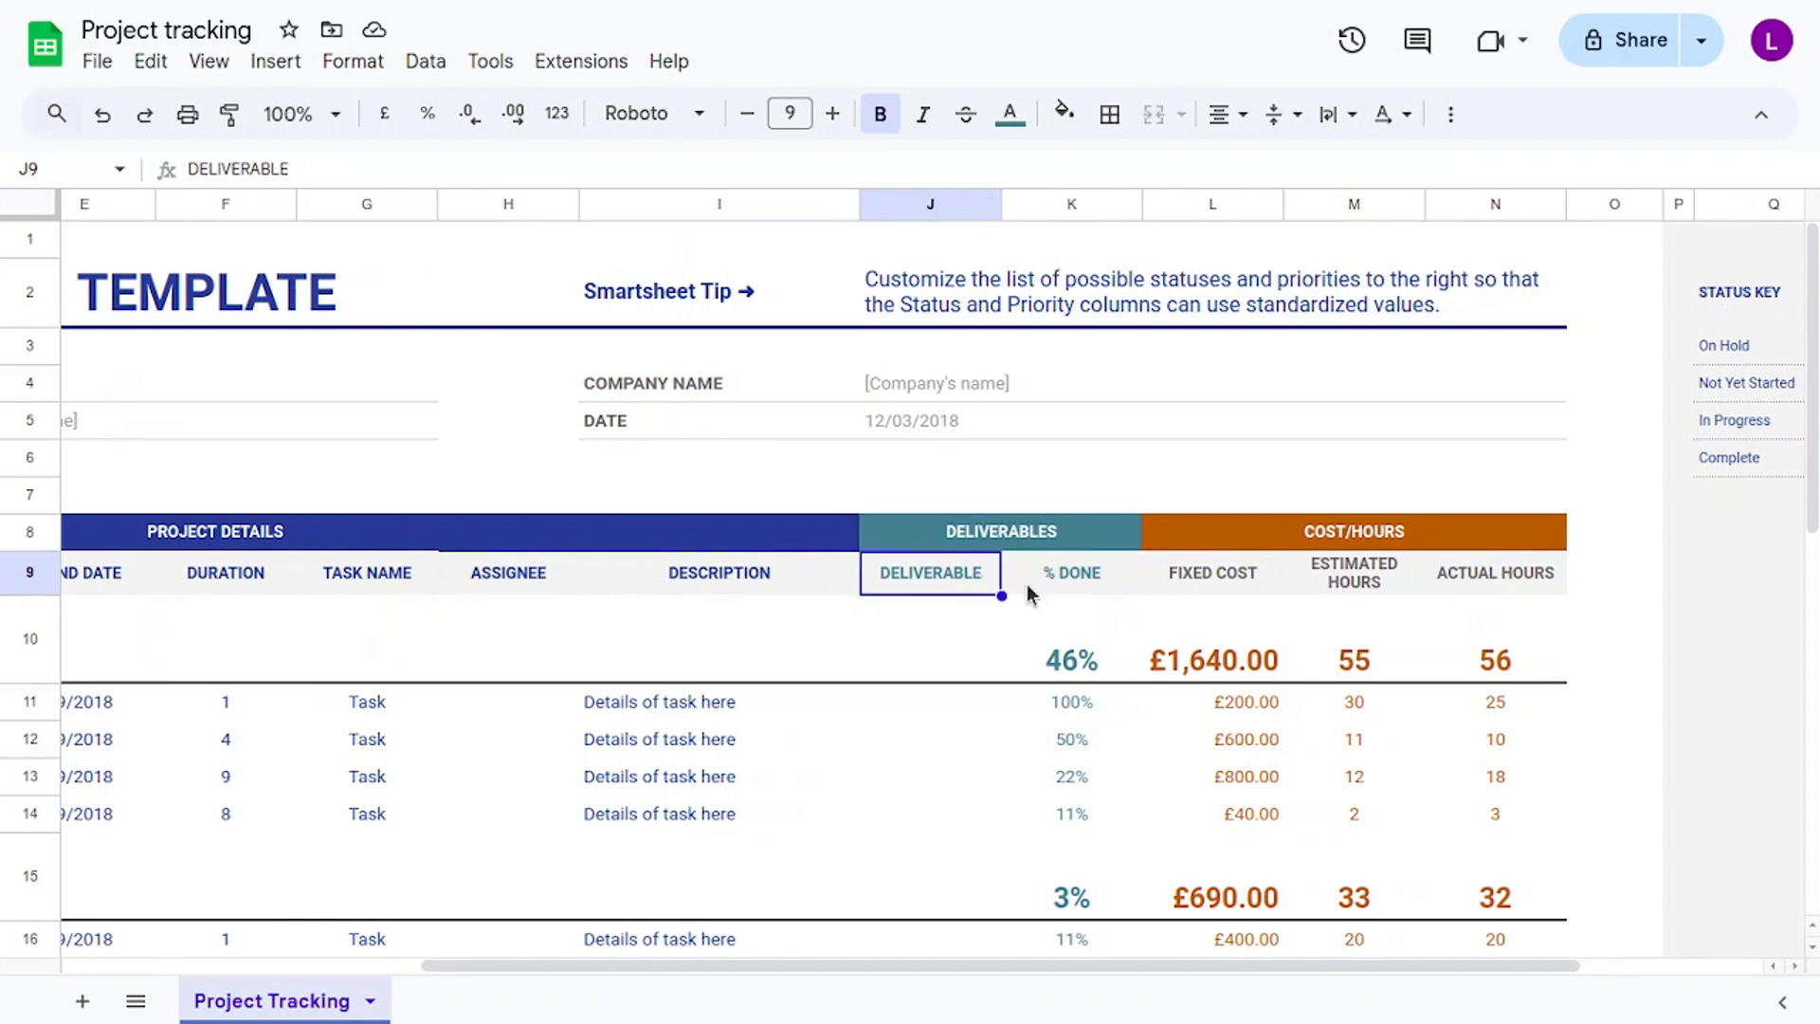
pyautogui.click(1073, 581)
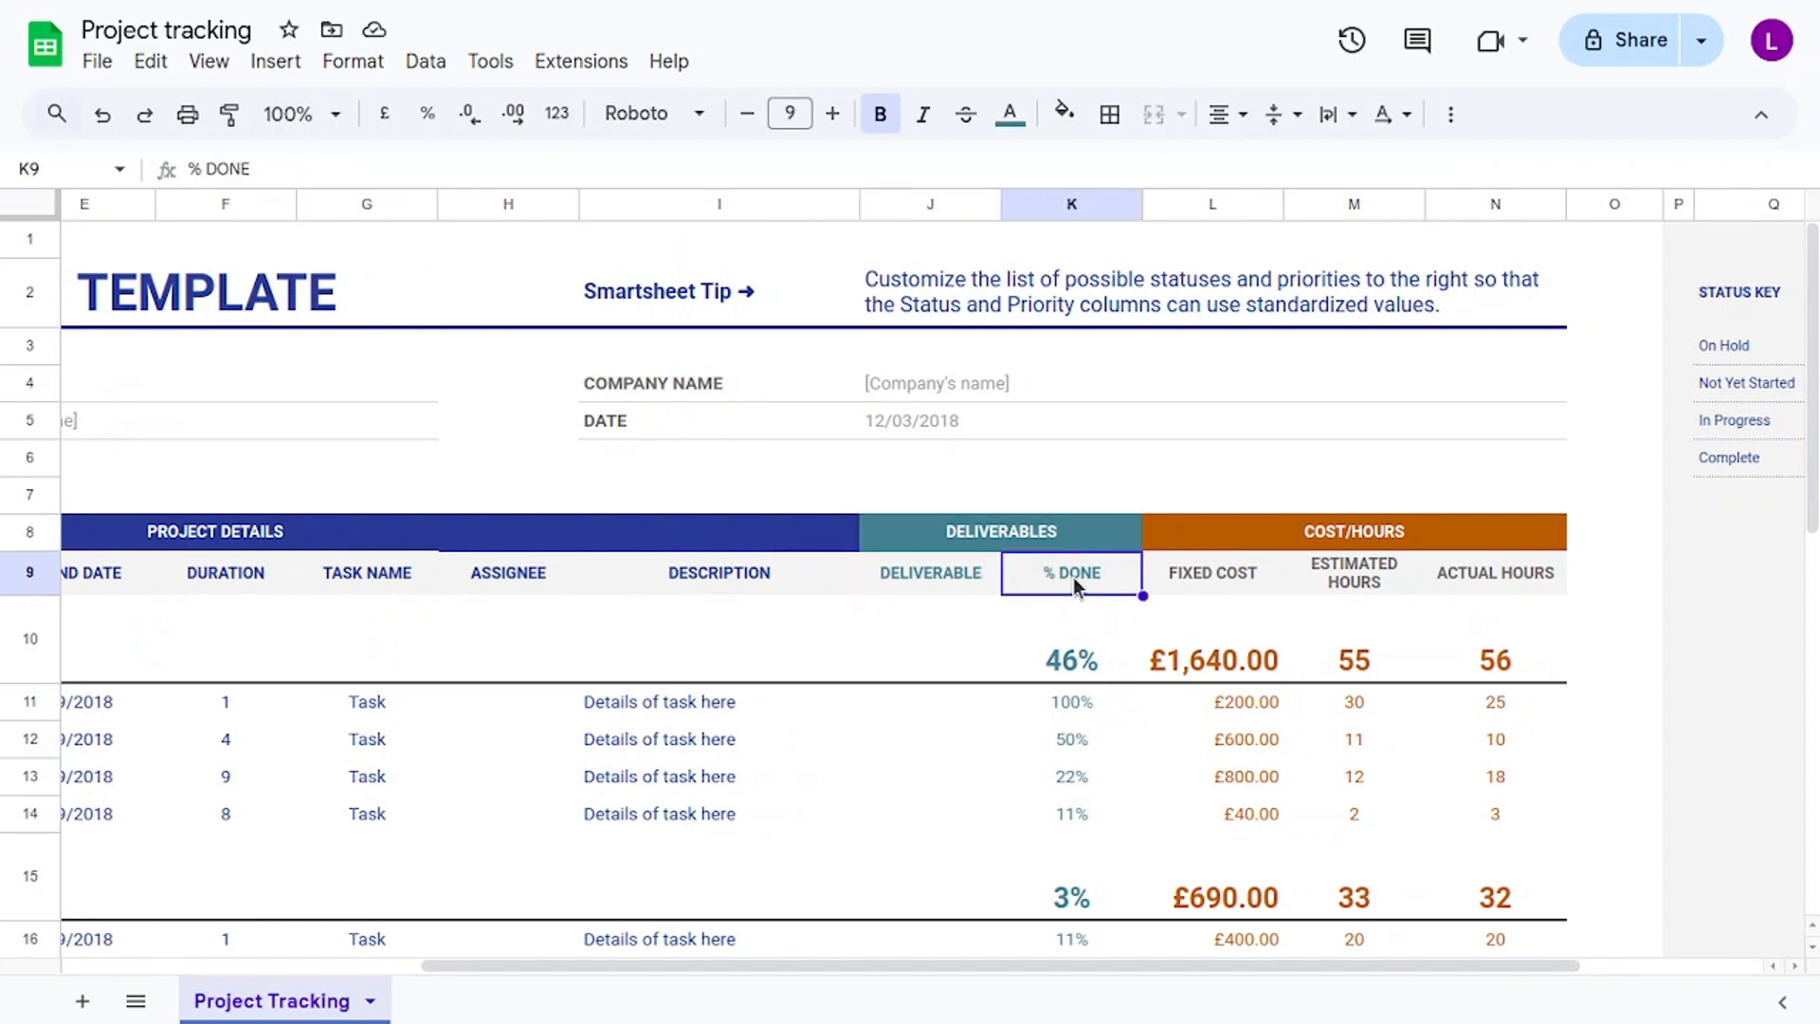
pyautogui.click(1297, 534)
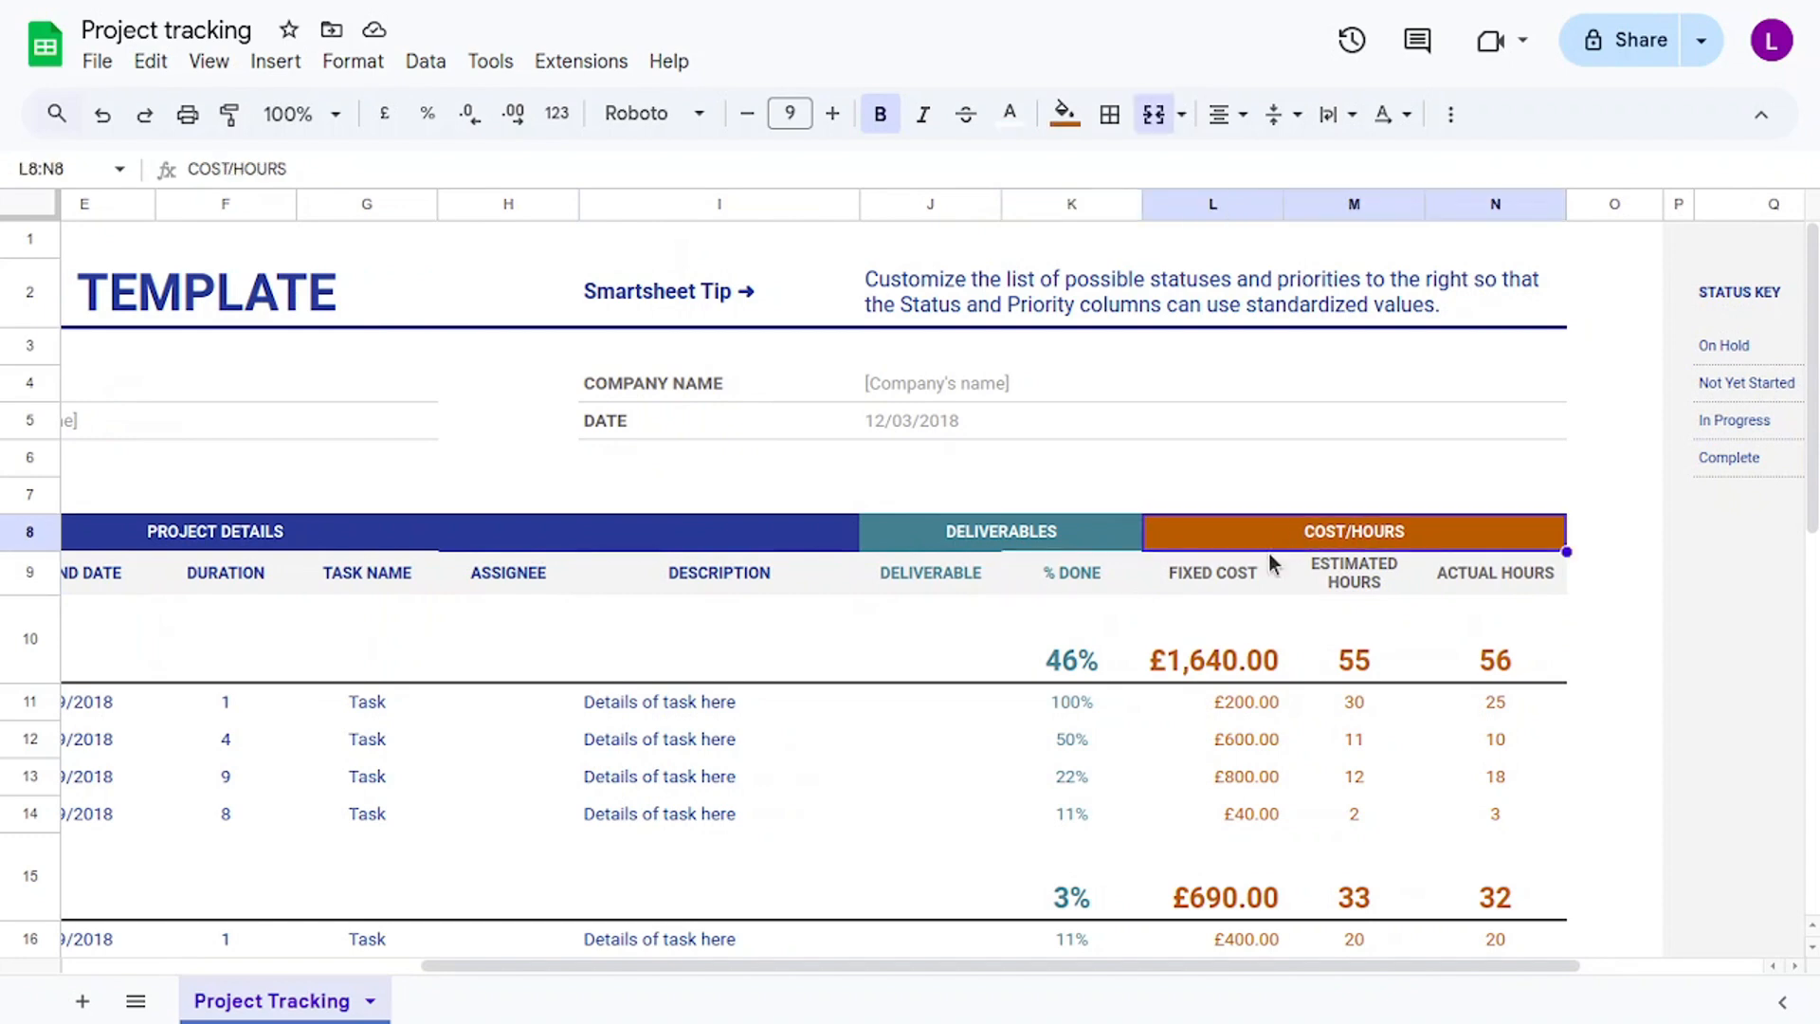
pyautogui.click(1254, 588)
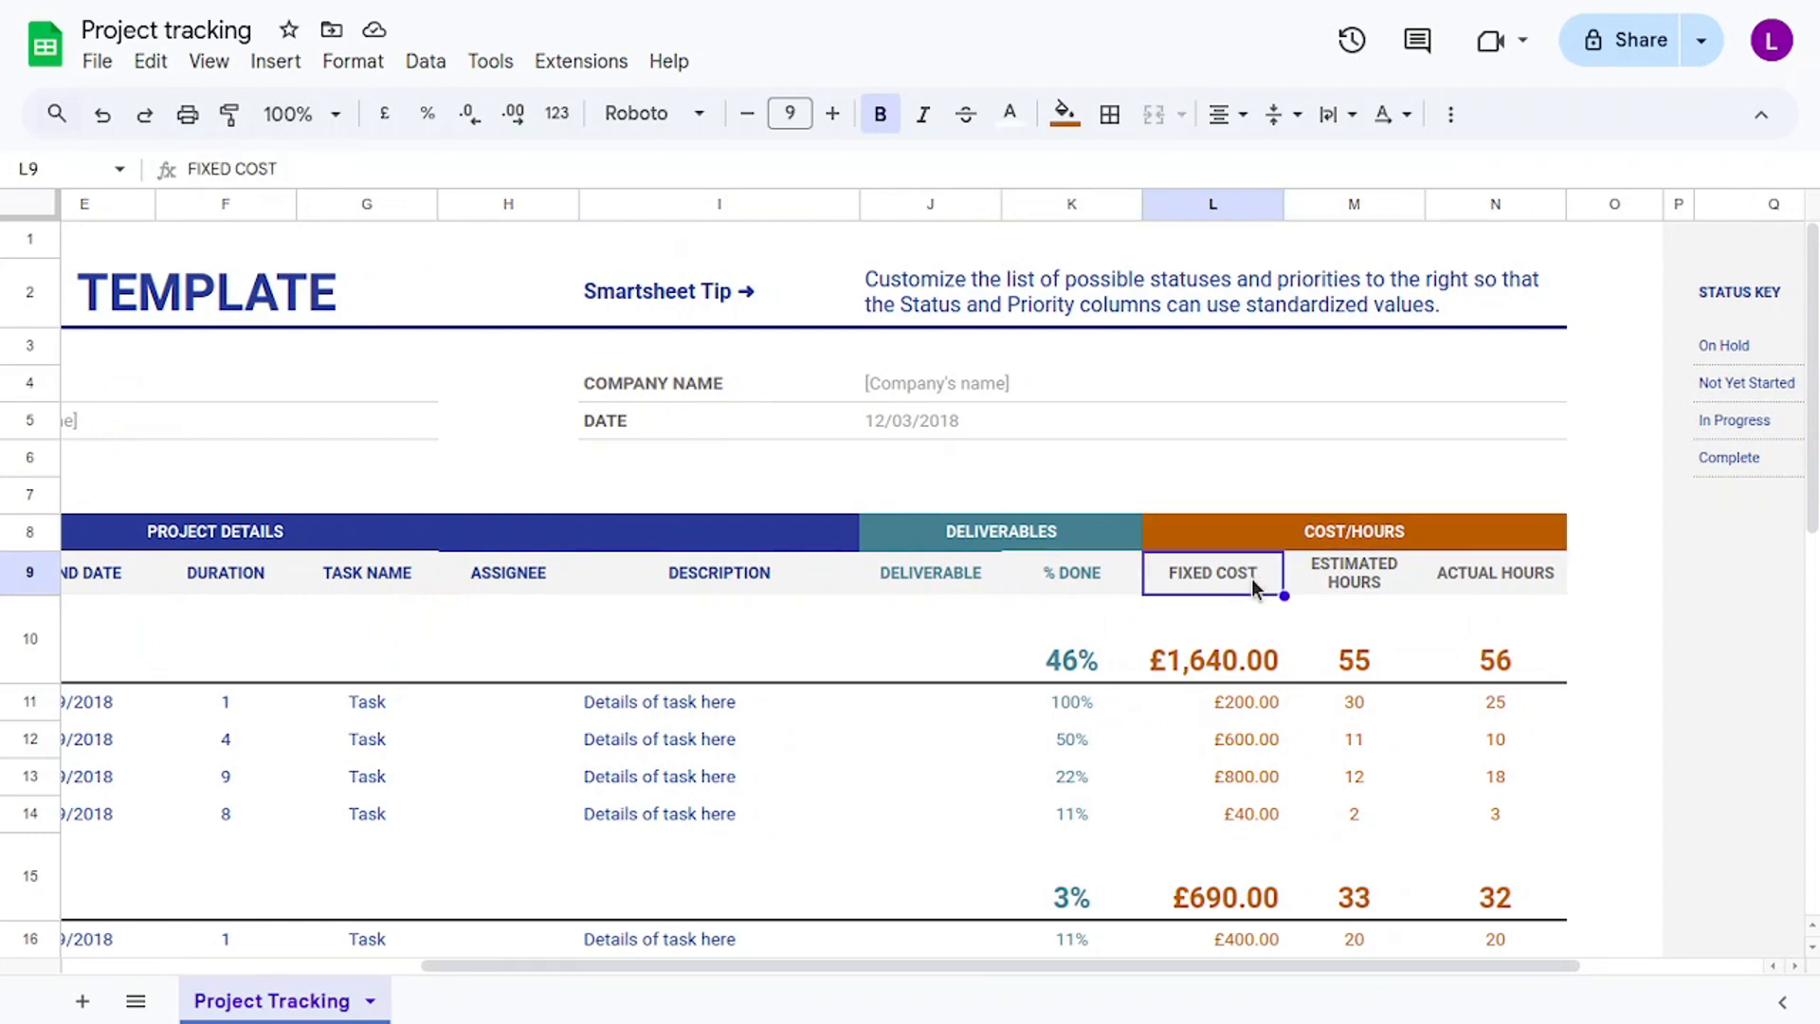
pyautogui.click(1358, 573)
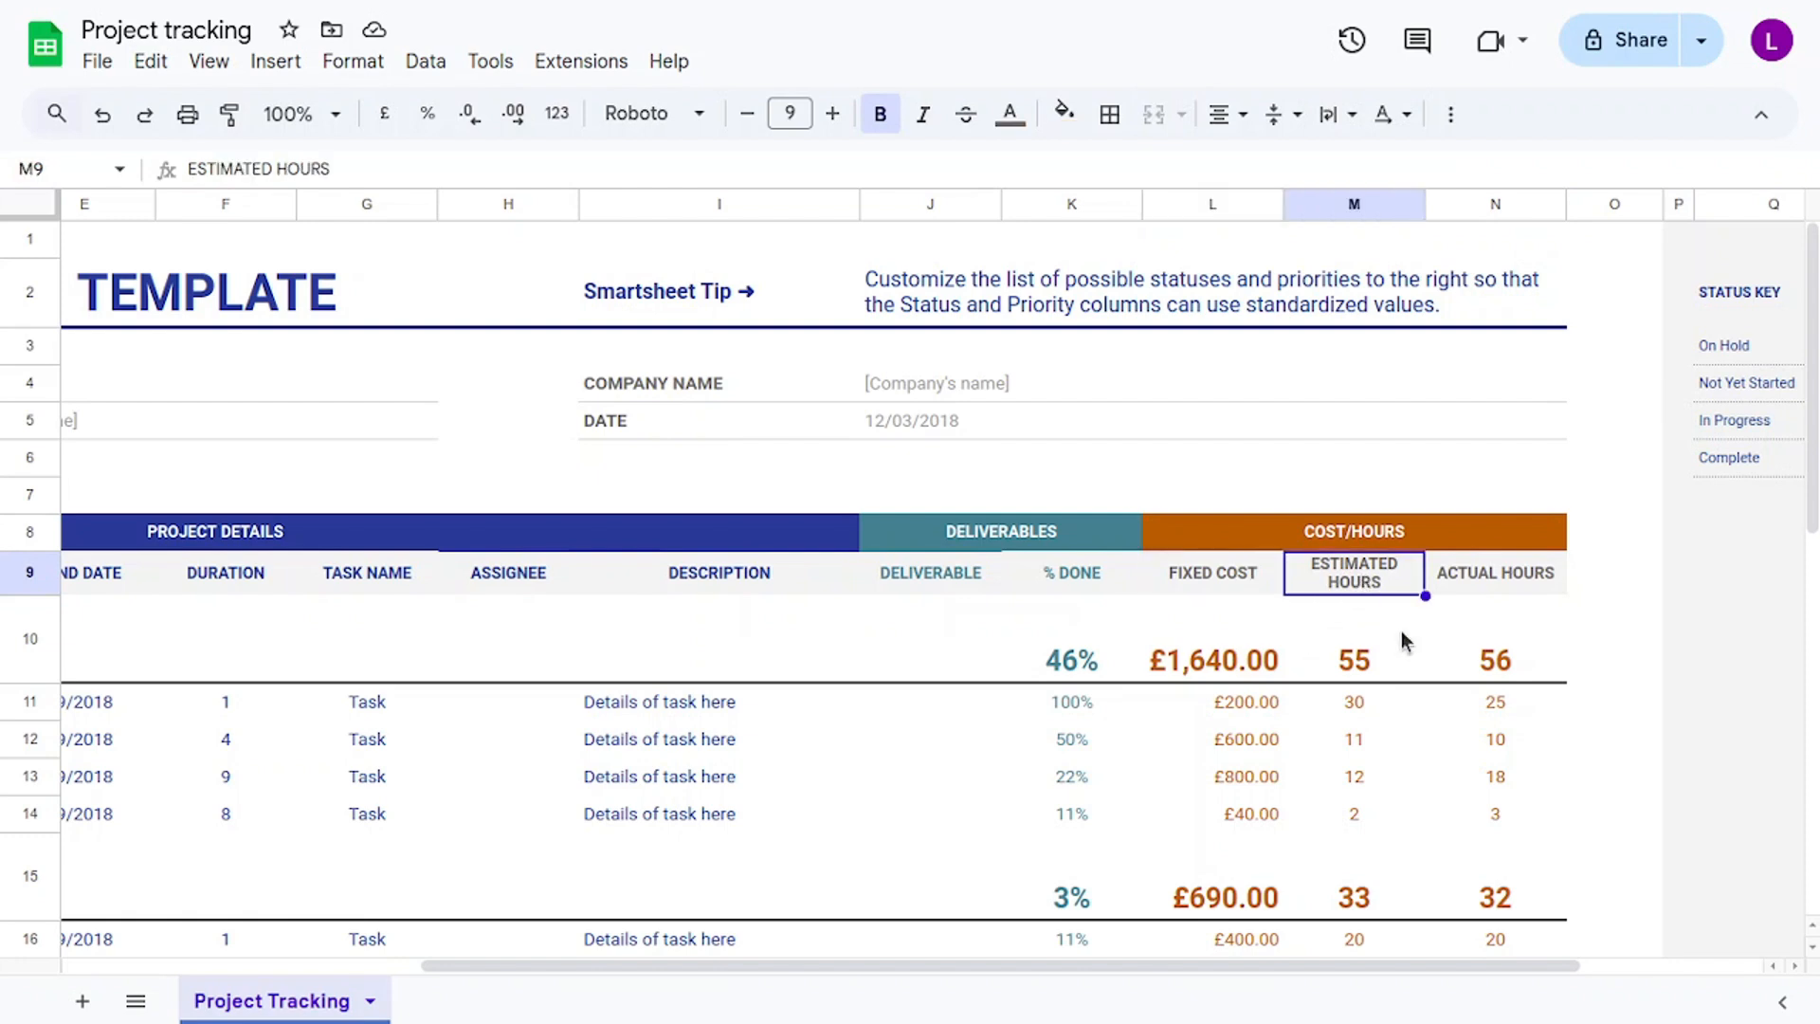
pyautogui.click(1486, 572)
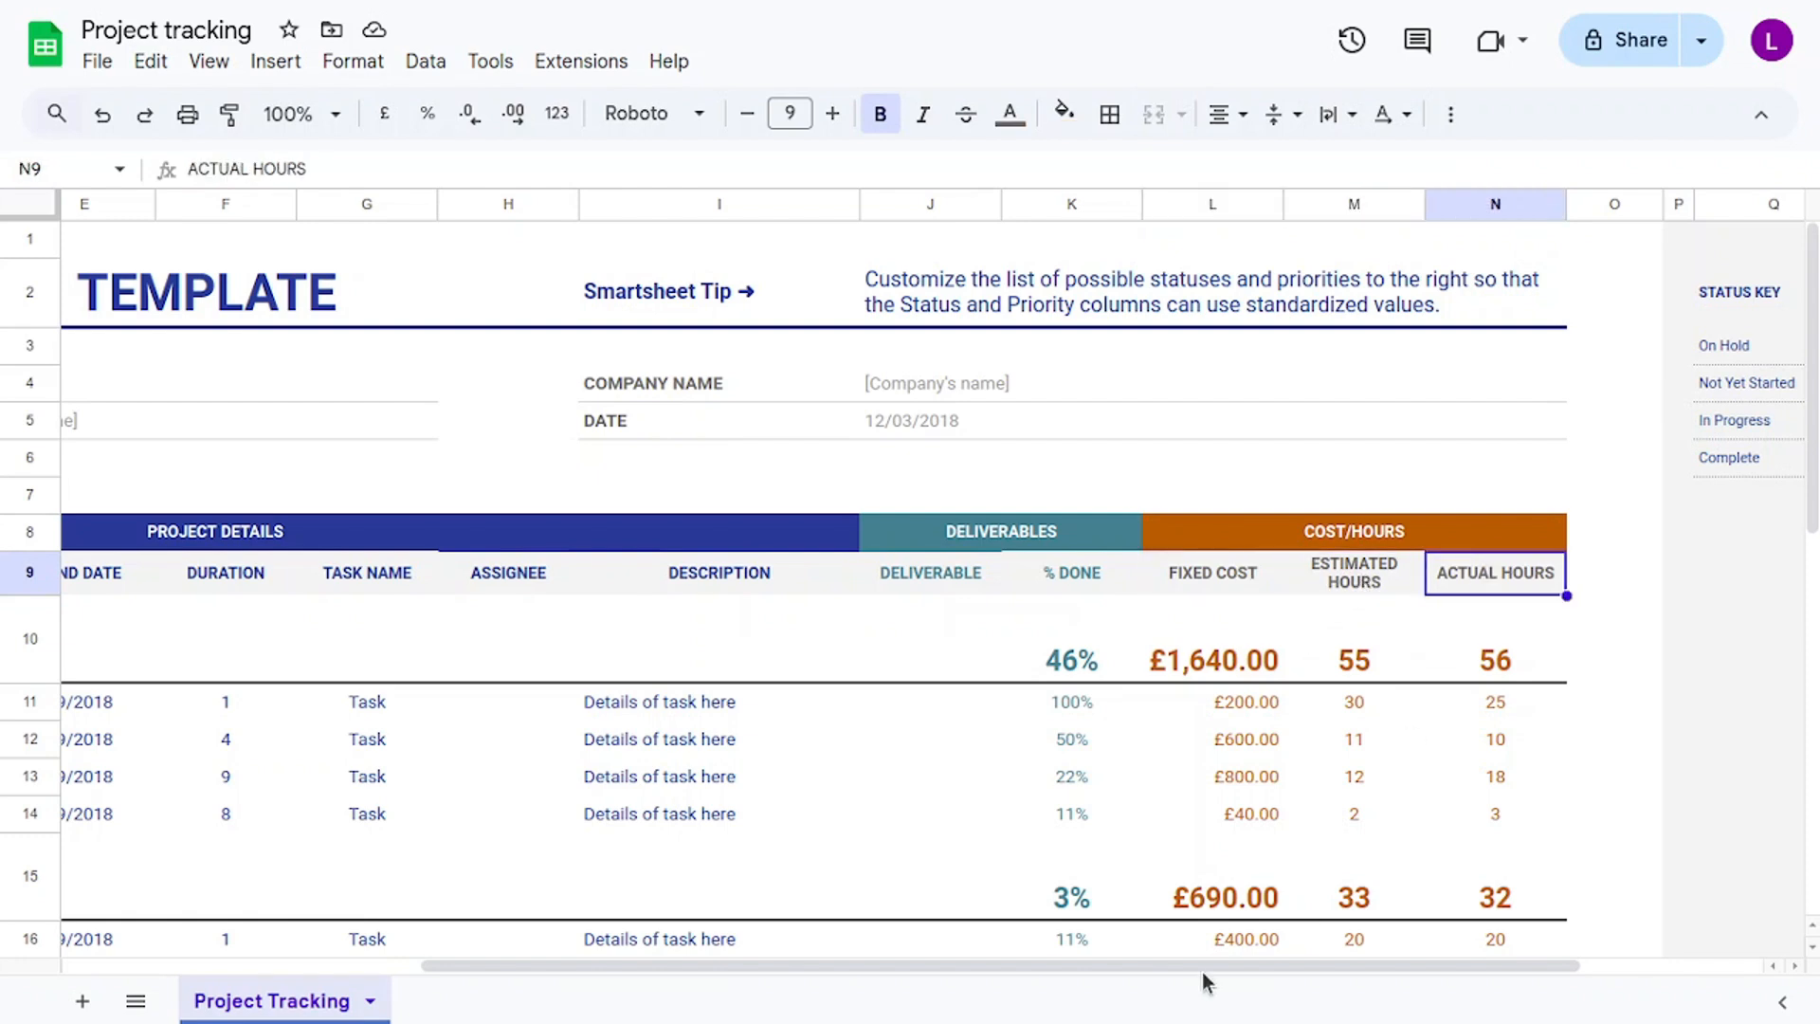
pyautogui.moveTo(1209, 969); pyautogui.dragTo(665, 965)
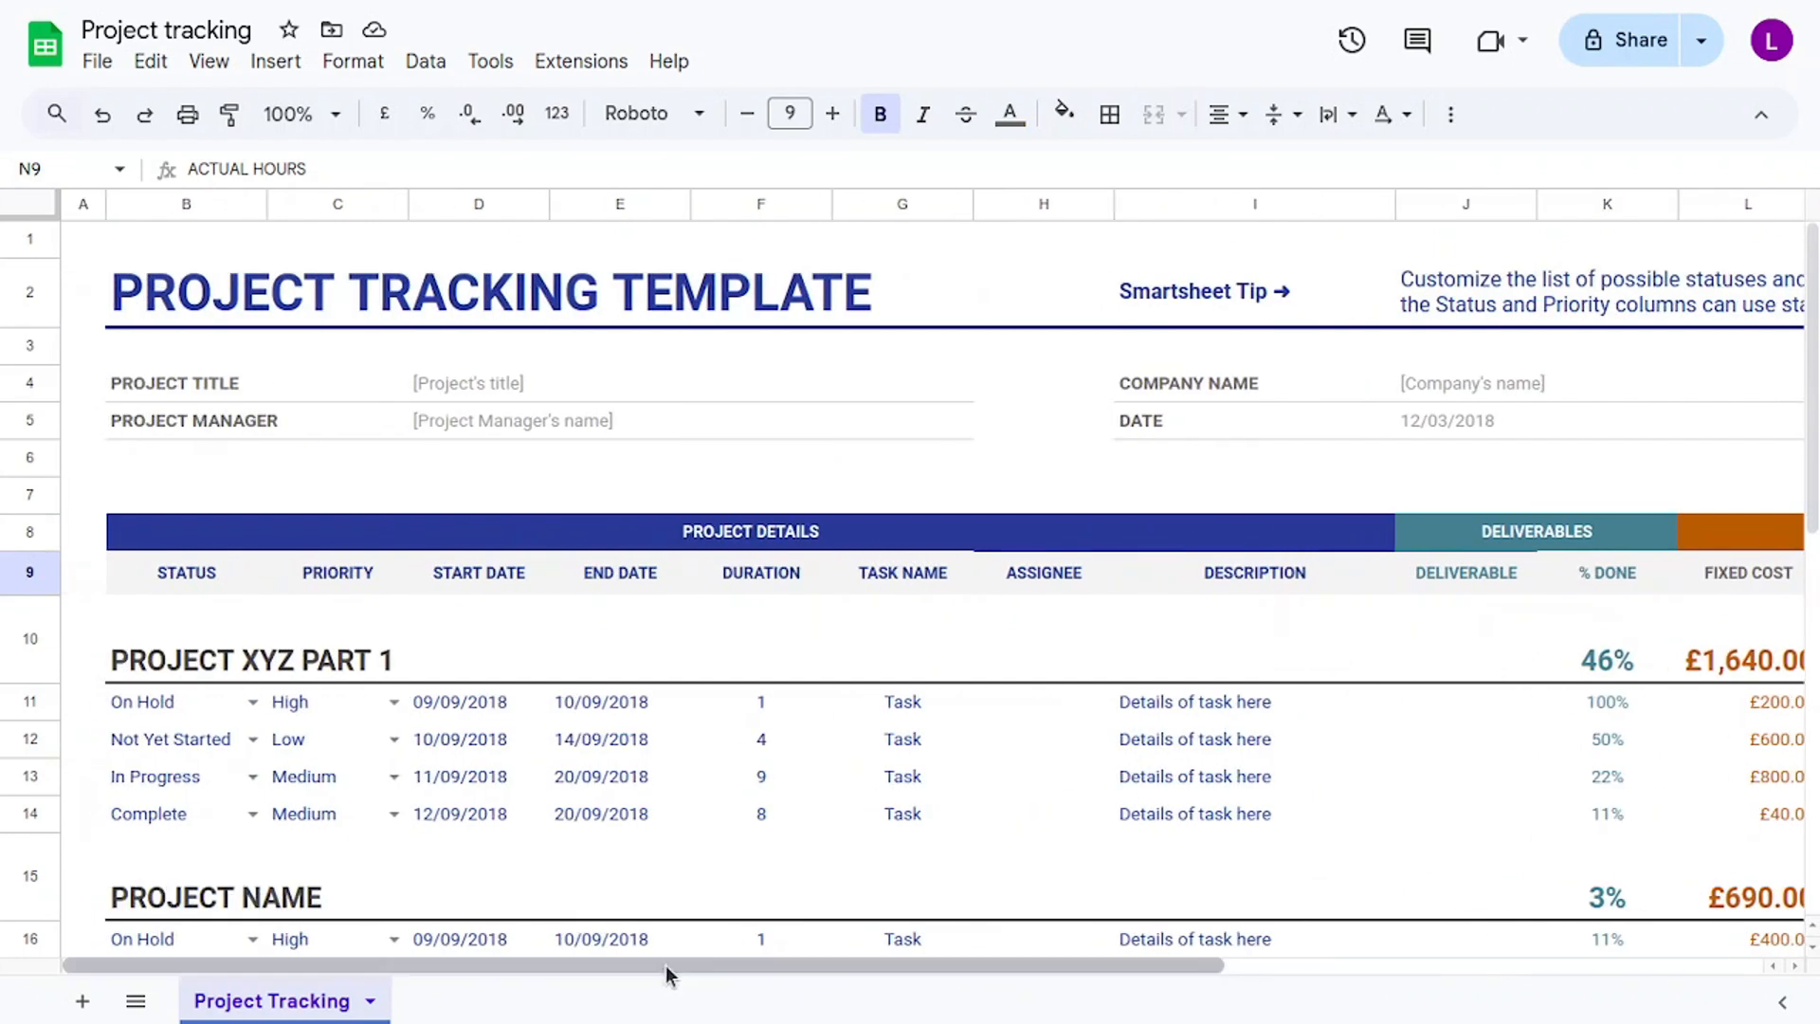
# Fill the header with title 'Coffee Roasted Improvement', the manager's name, and company 'Coffee Roasted'.
pyautogui.click(599, 384)
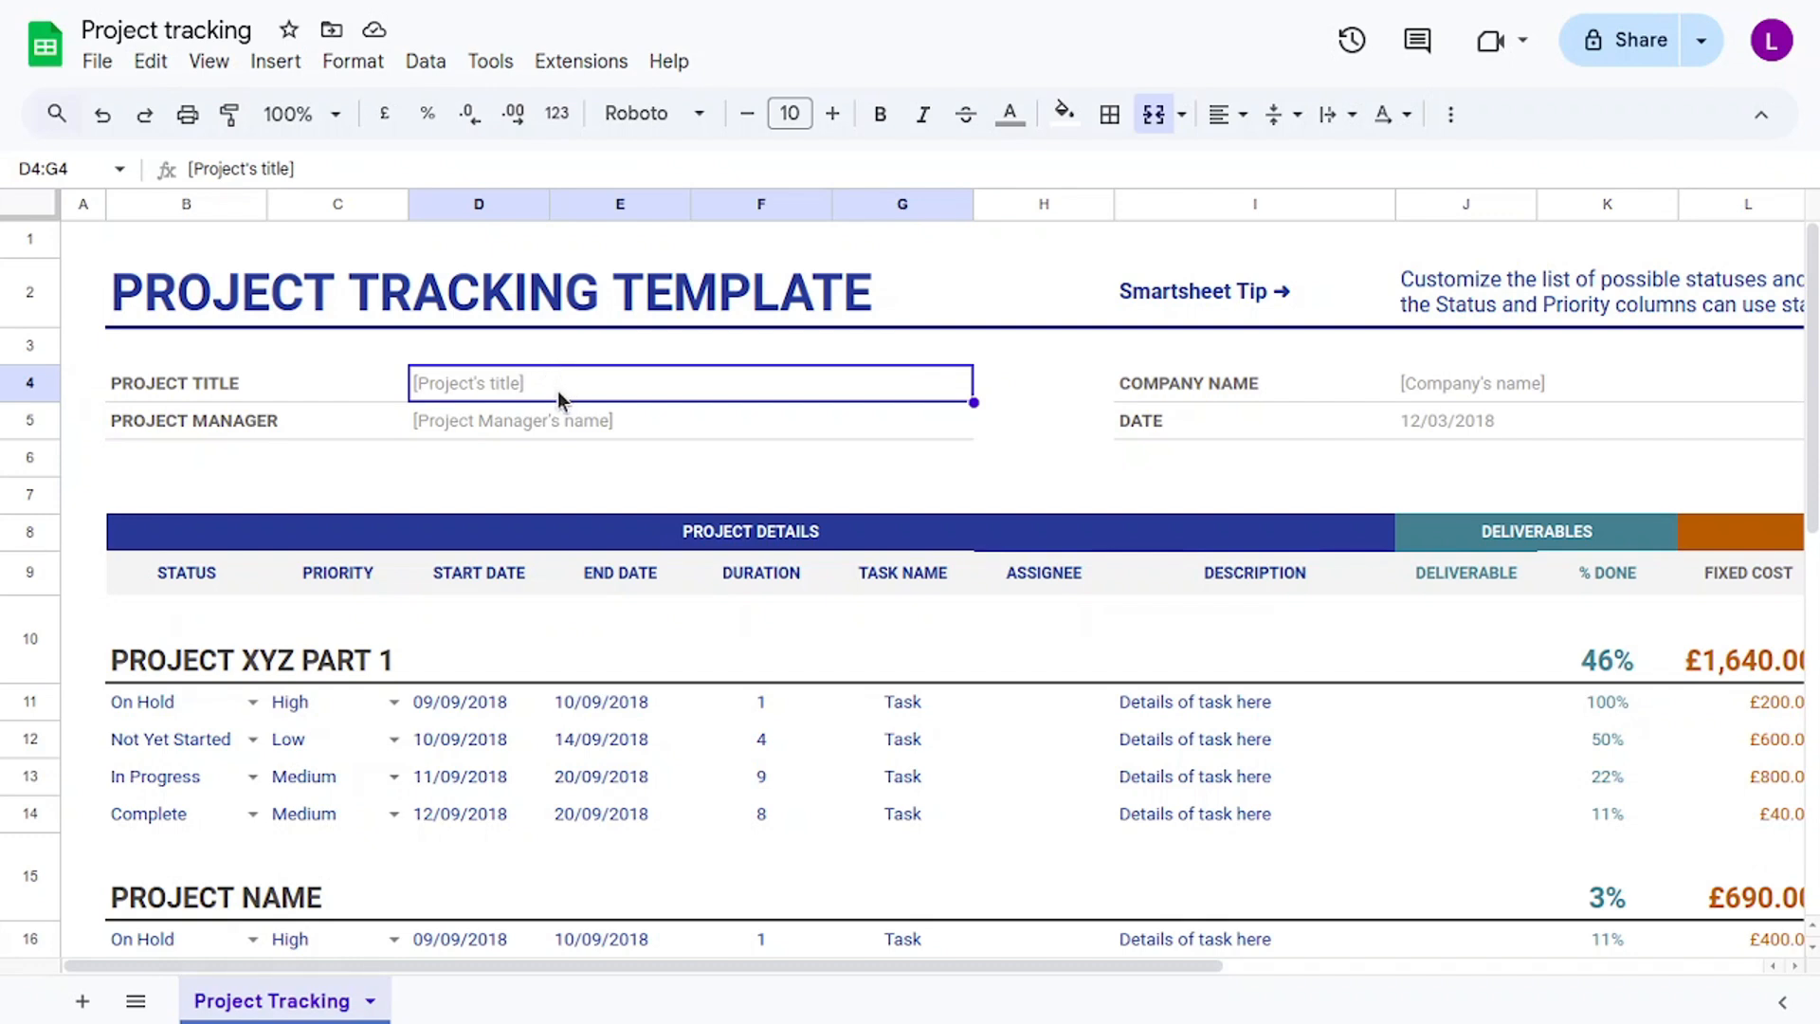
pyautogui.write('Co')
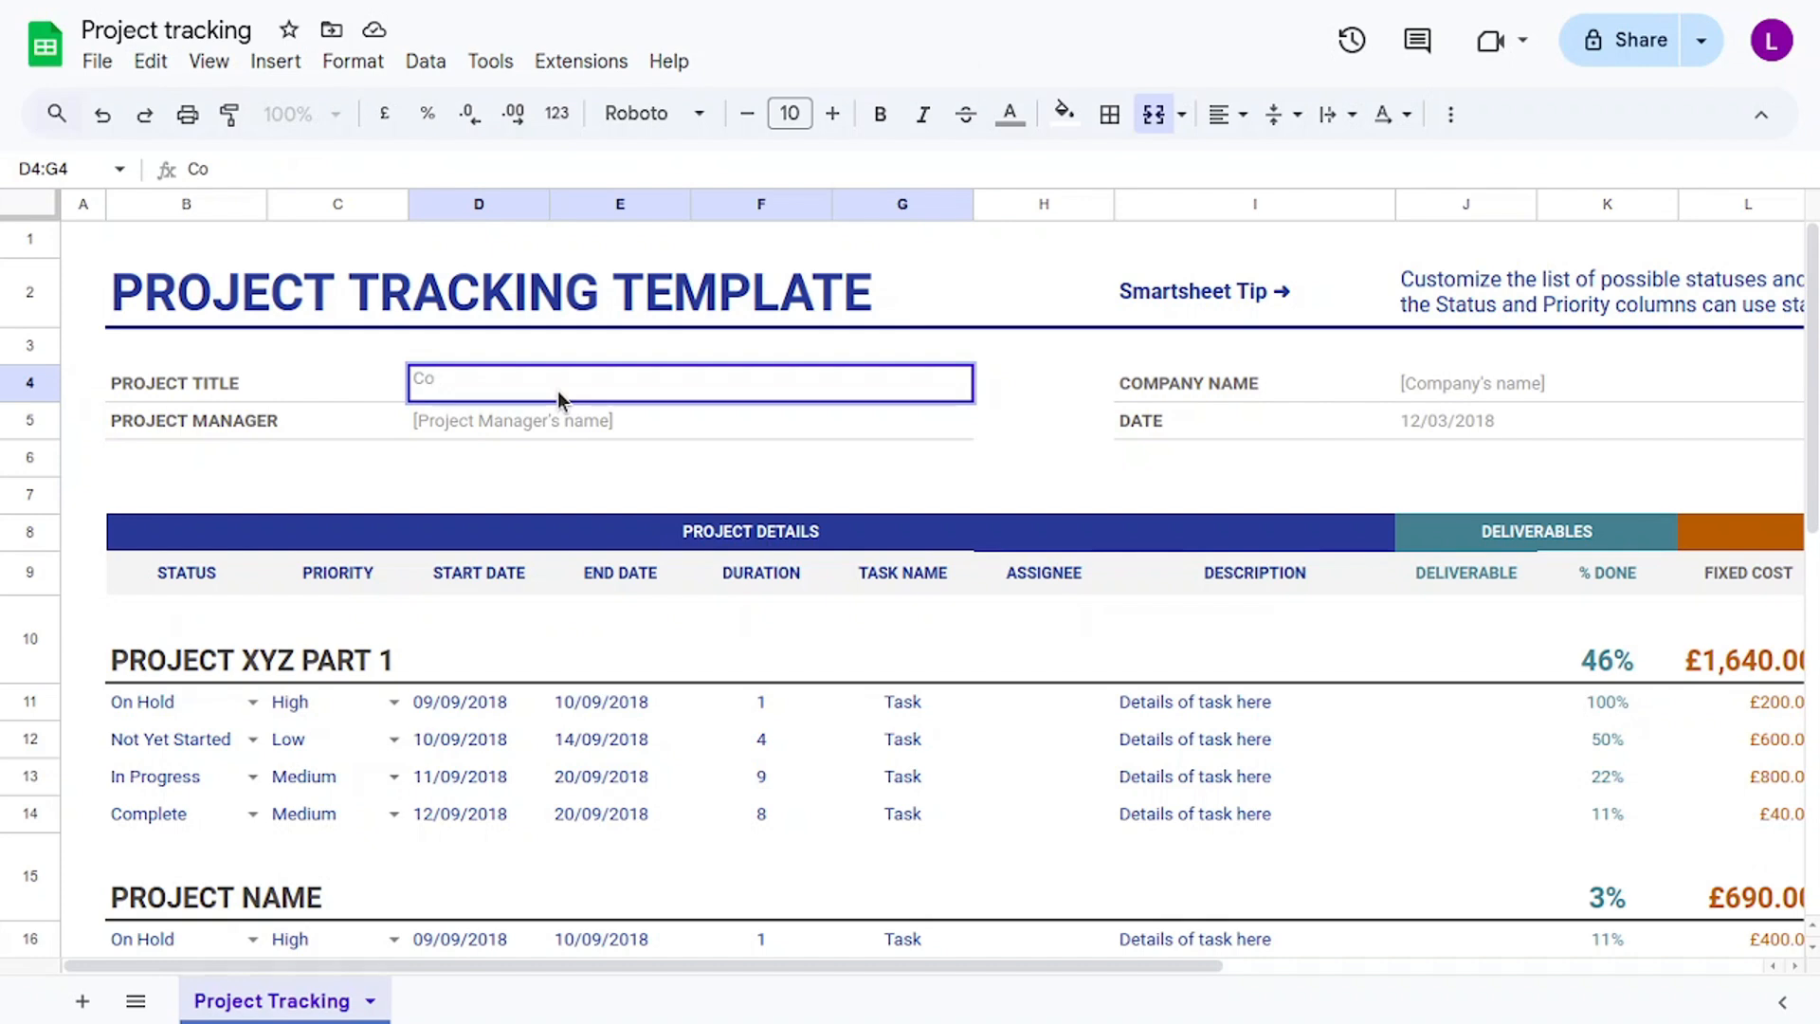
pyautogui.write('ffee Roaste')
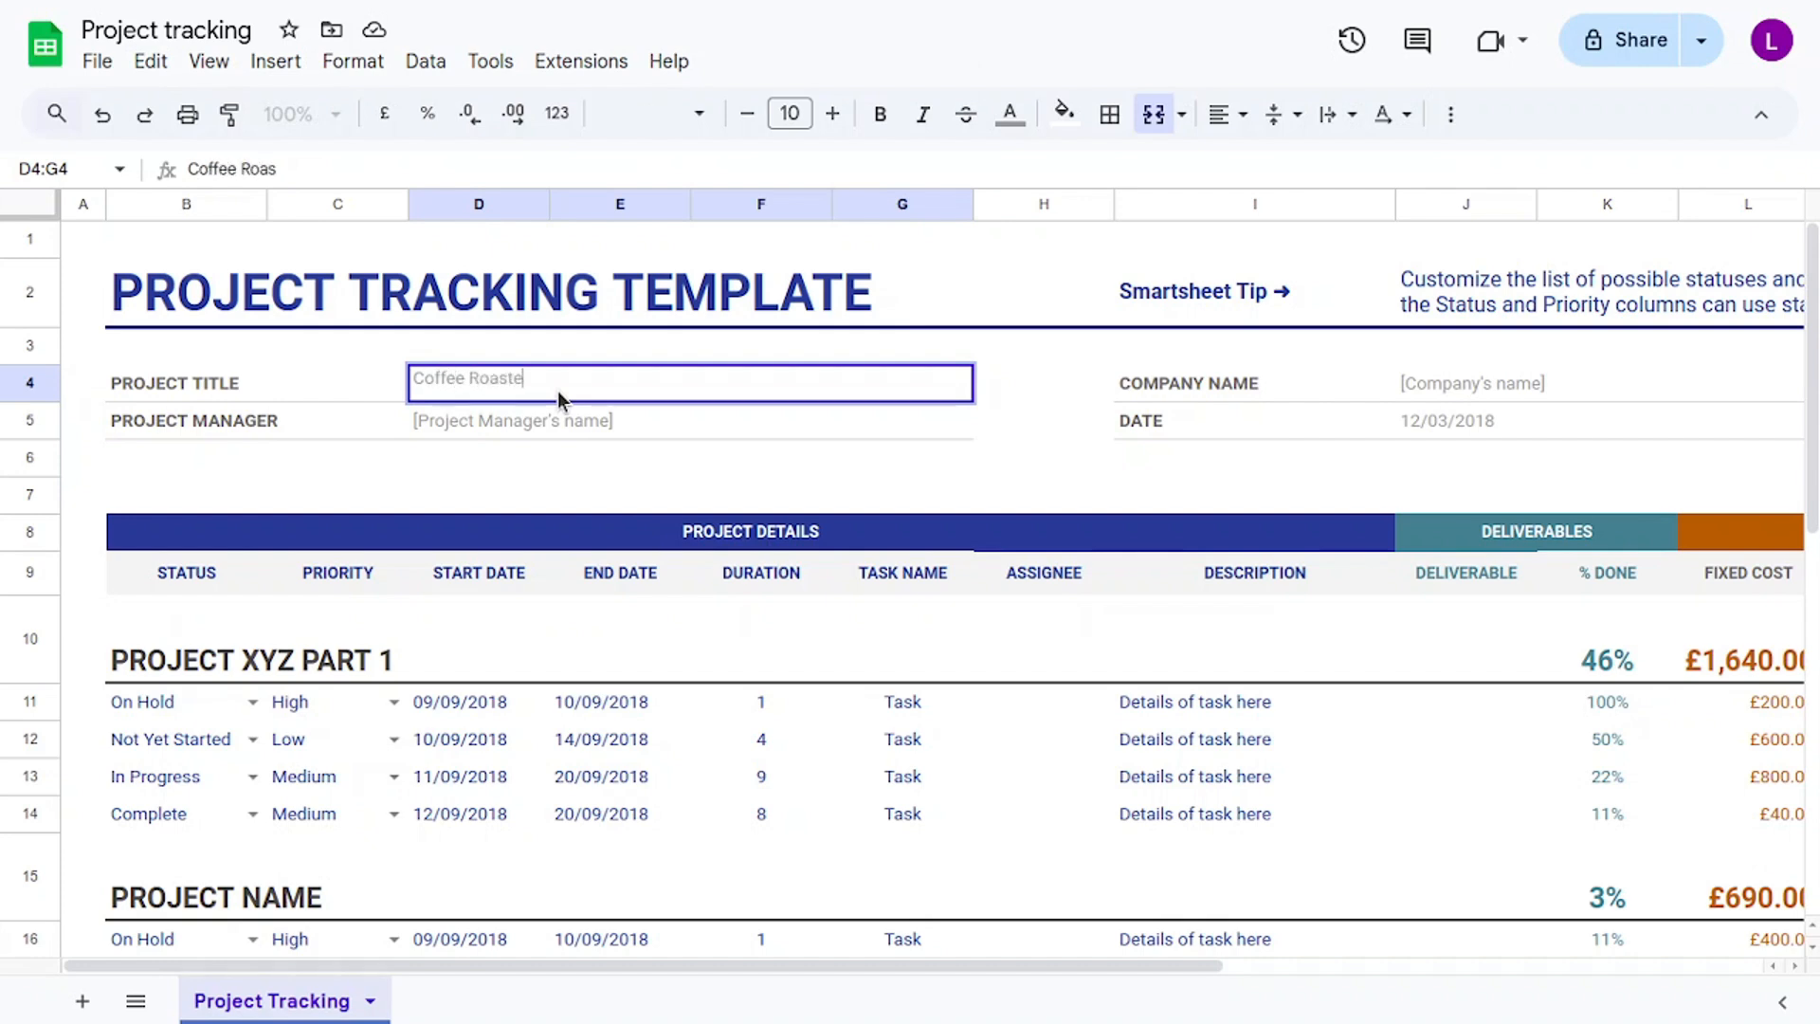
pyautogui.write('d Improvement')
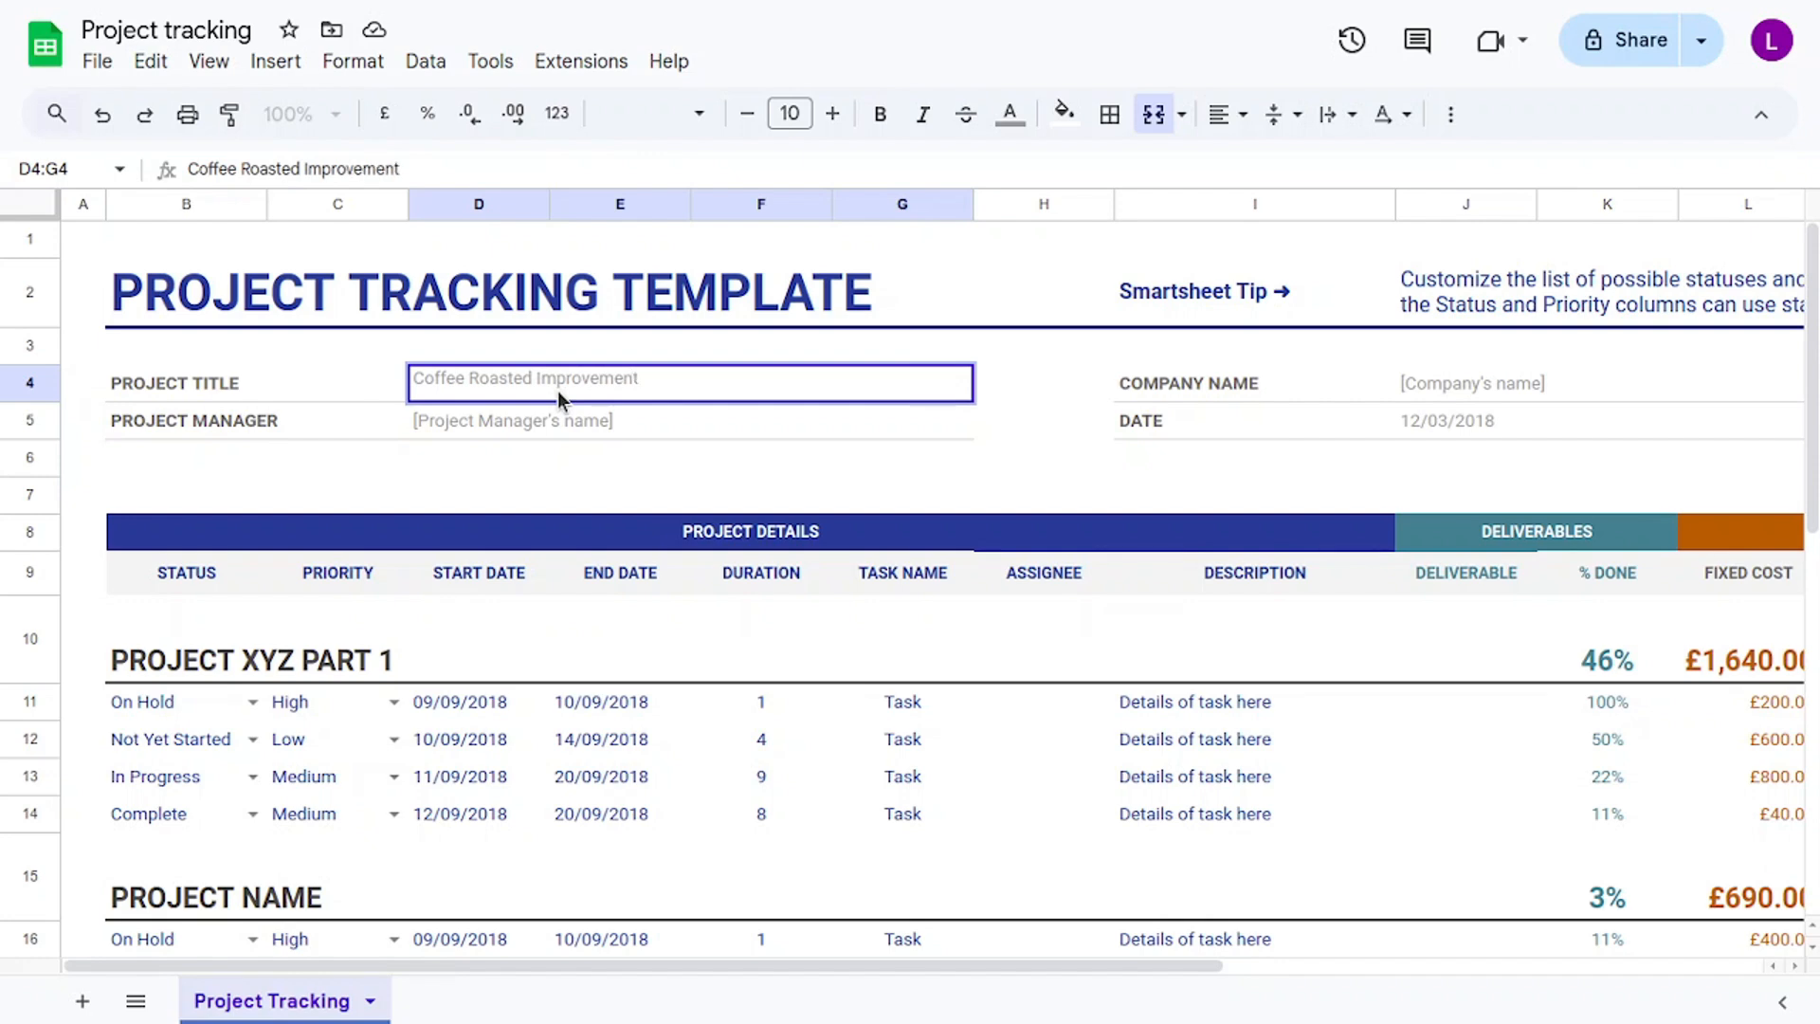
pyautogui.click(605, 418)
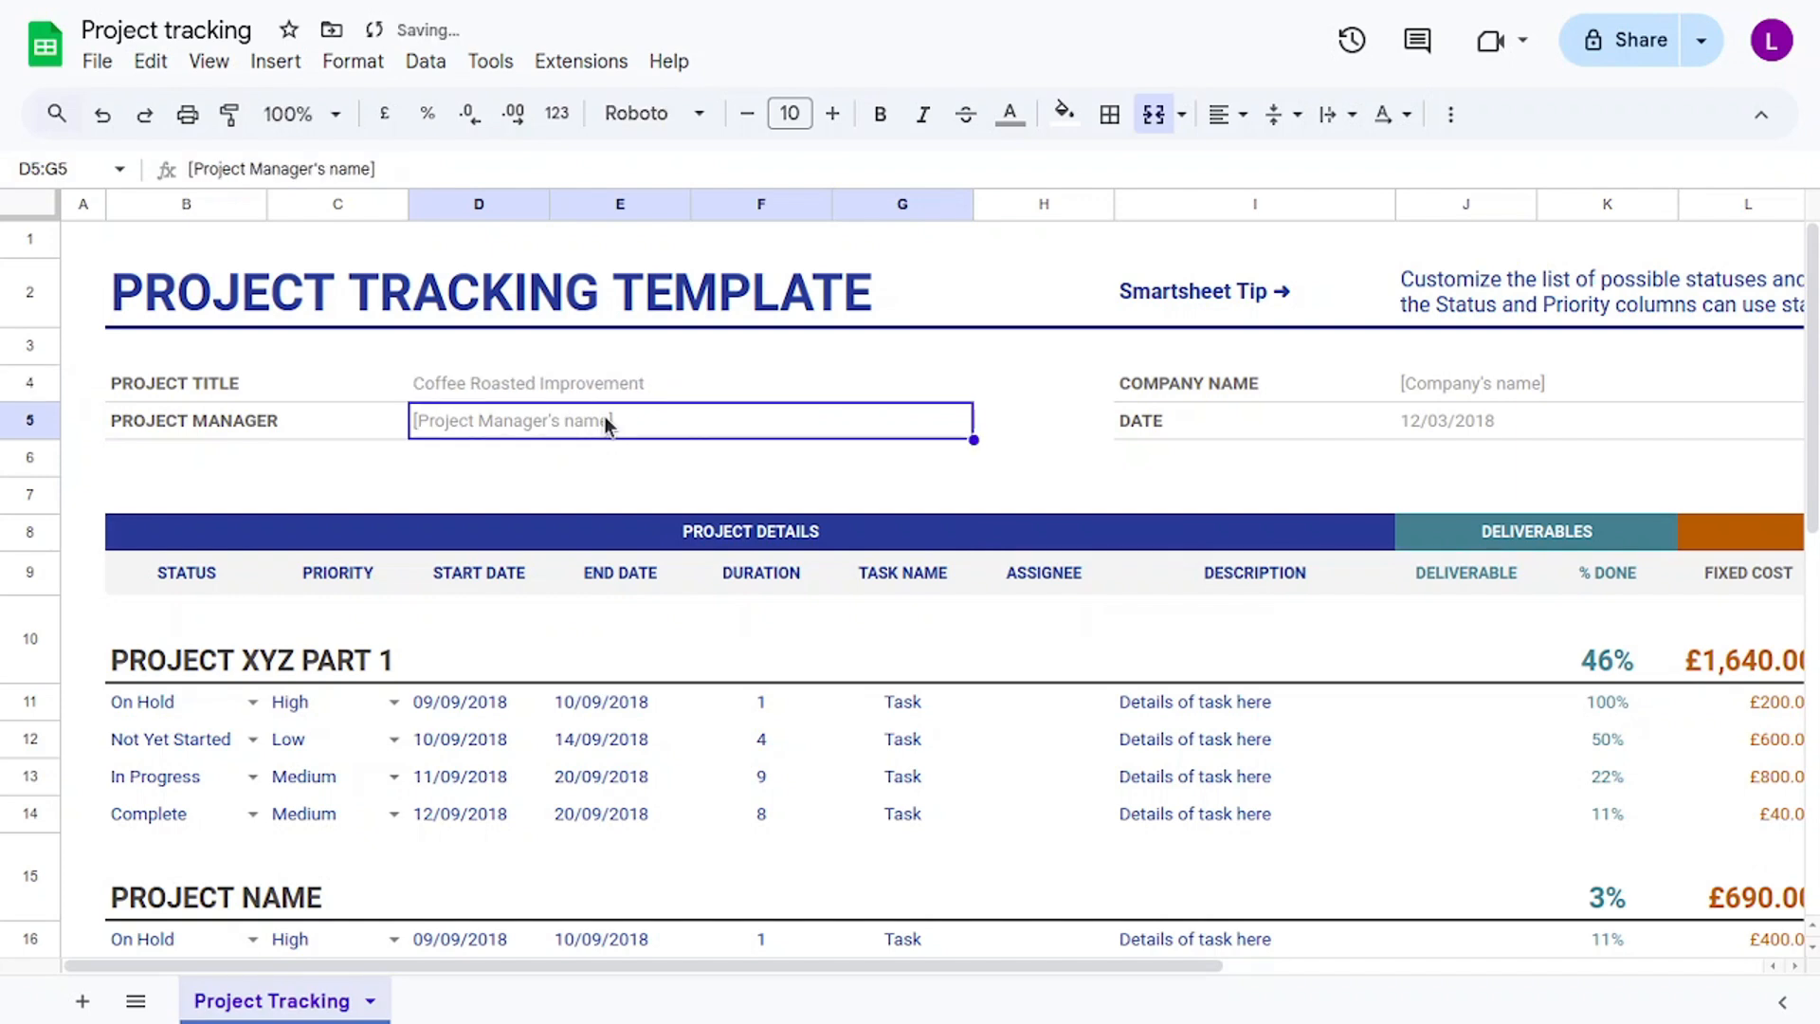
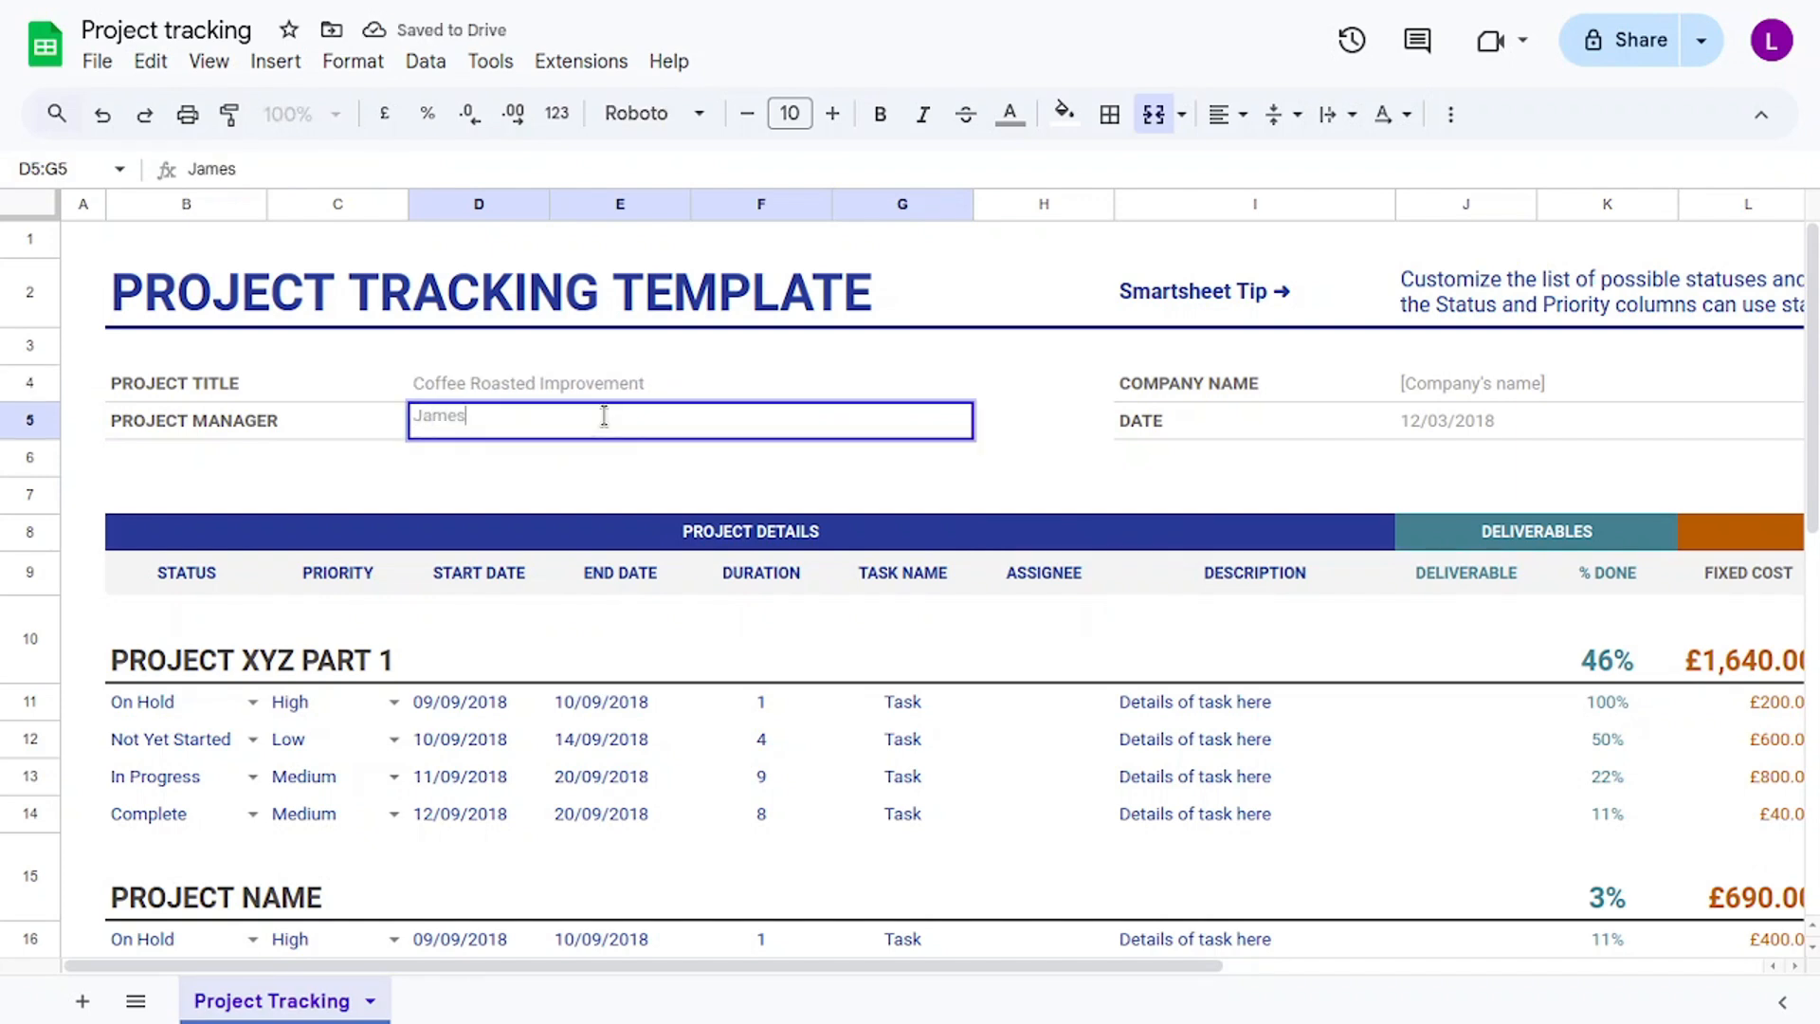
pyautogui.click(1435, 382)
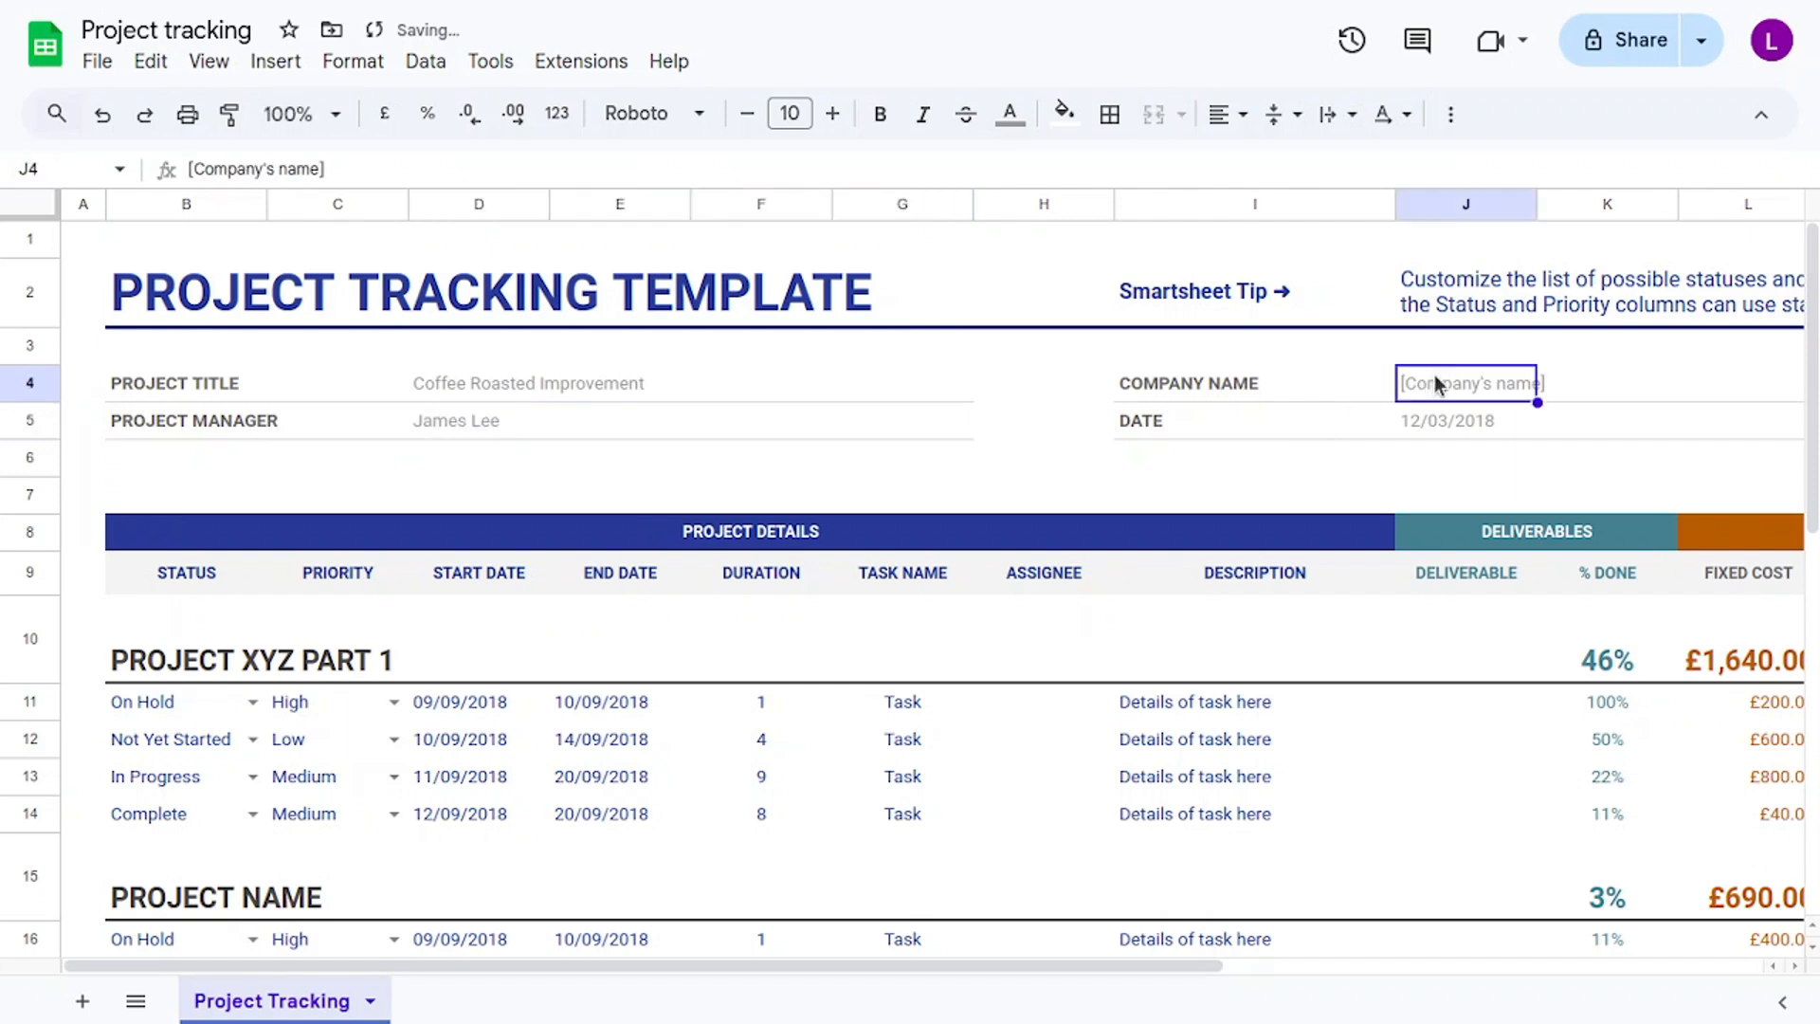
pyautogui.write('Coffe')
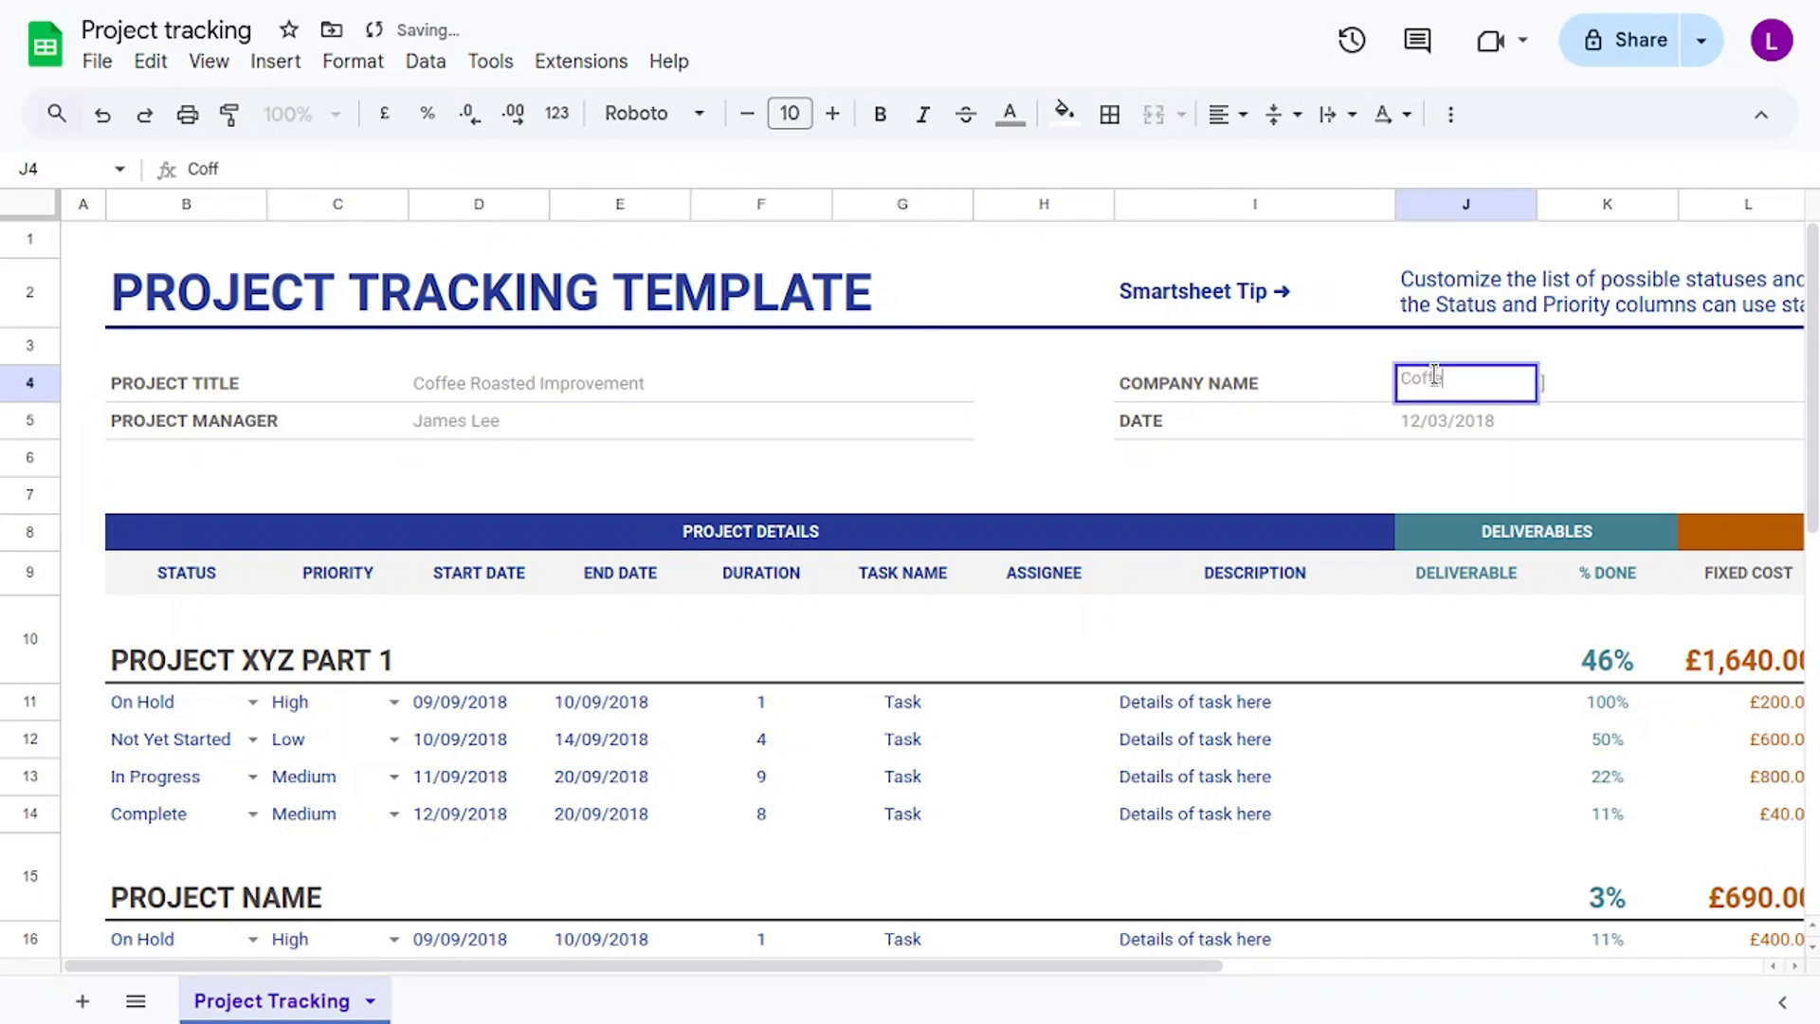
pyautogui.write('e Roasted')
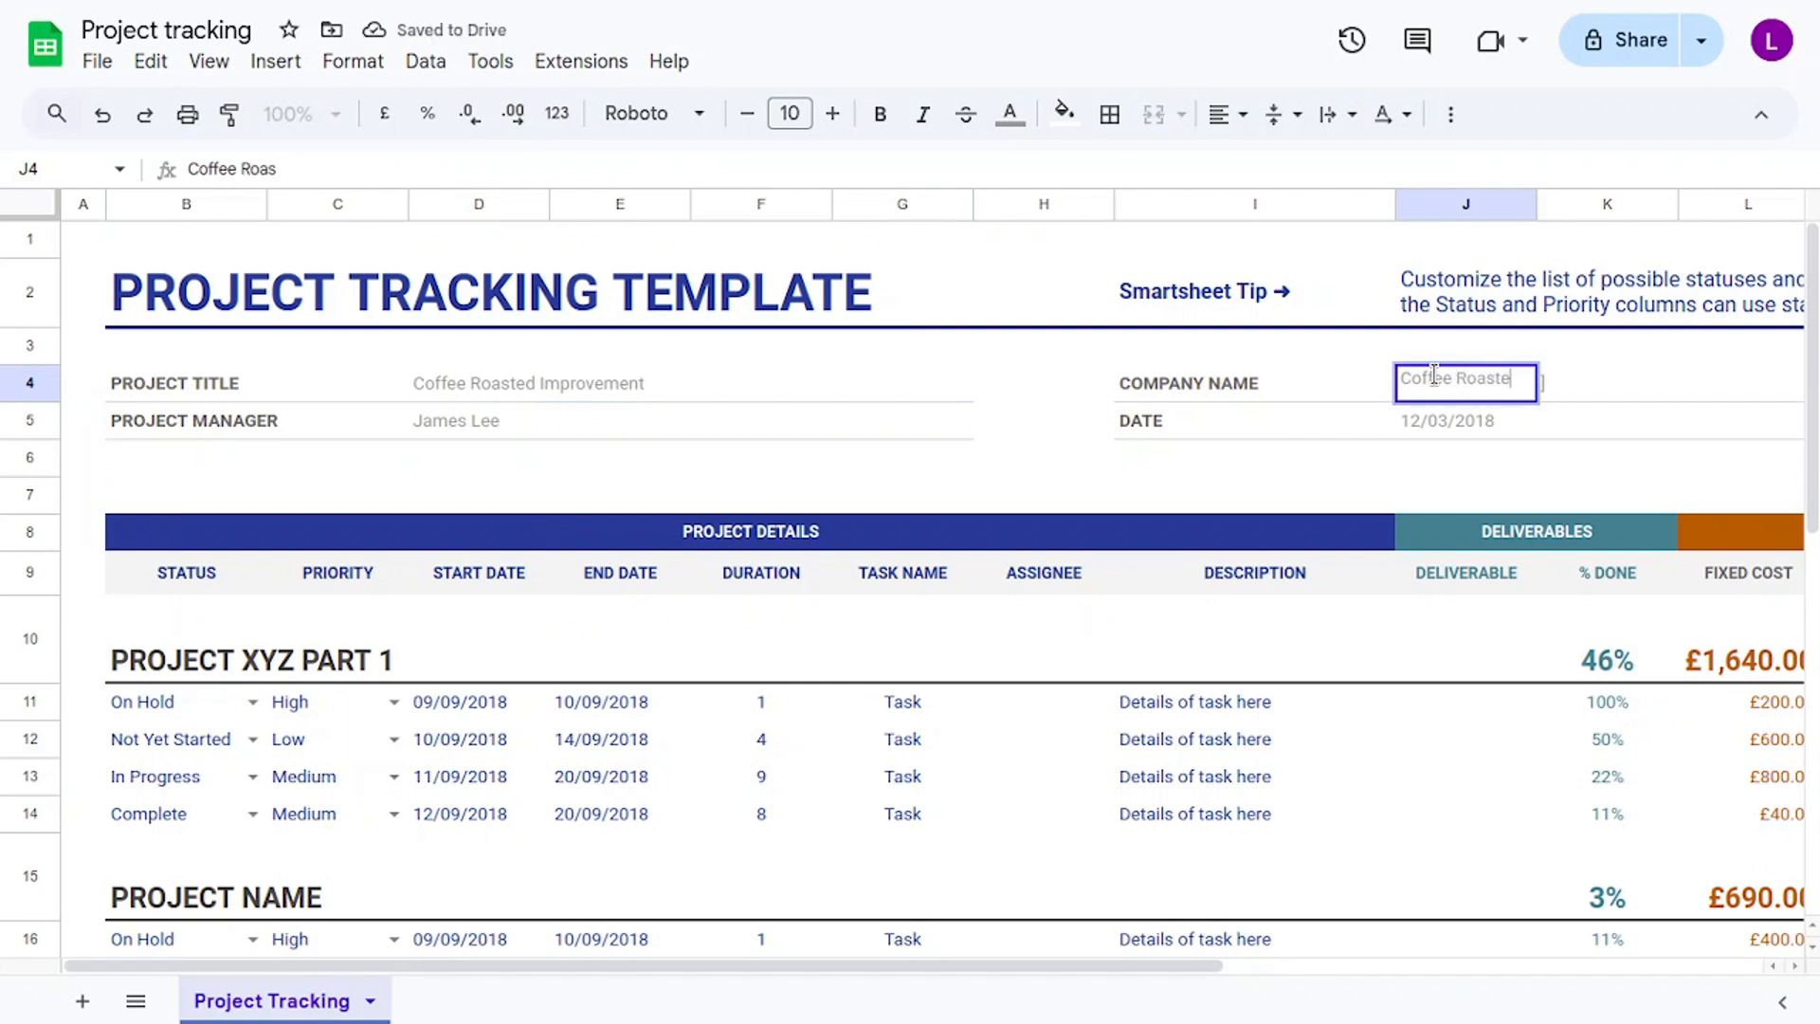
pyautogui.click(1488, 424)
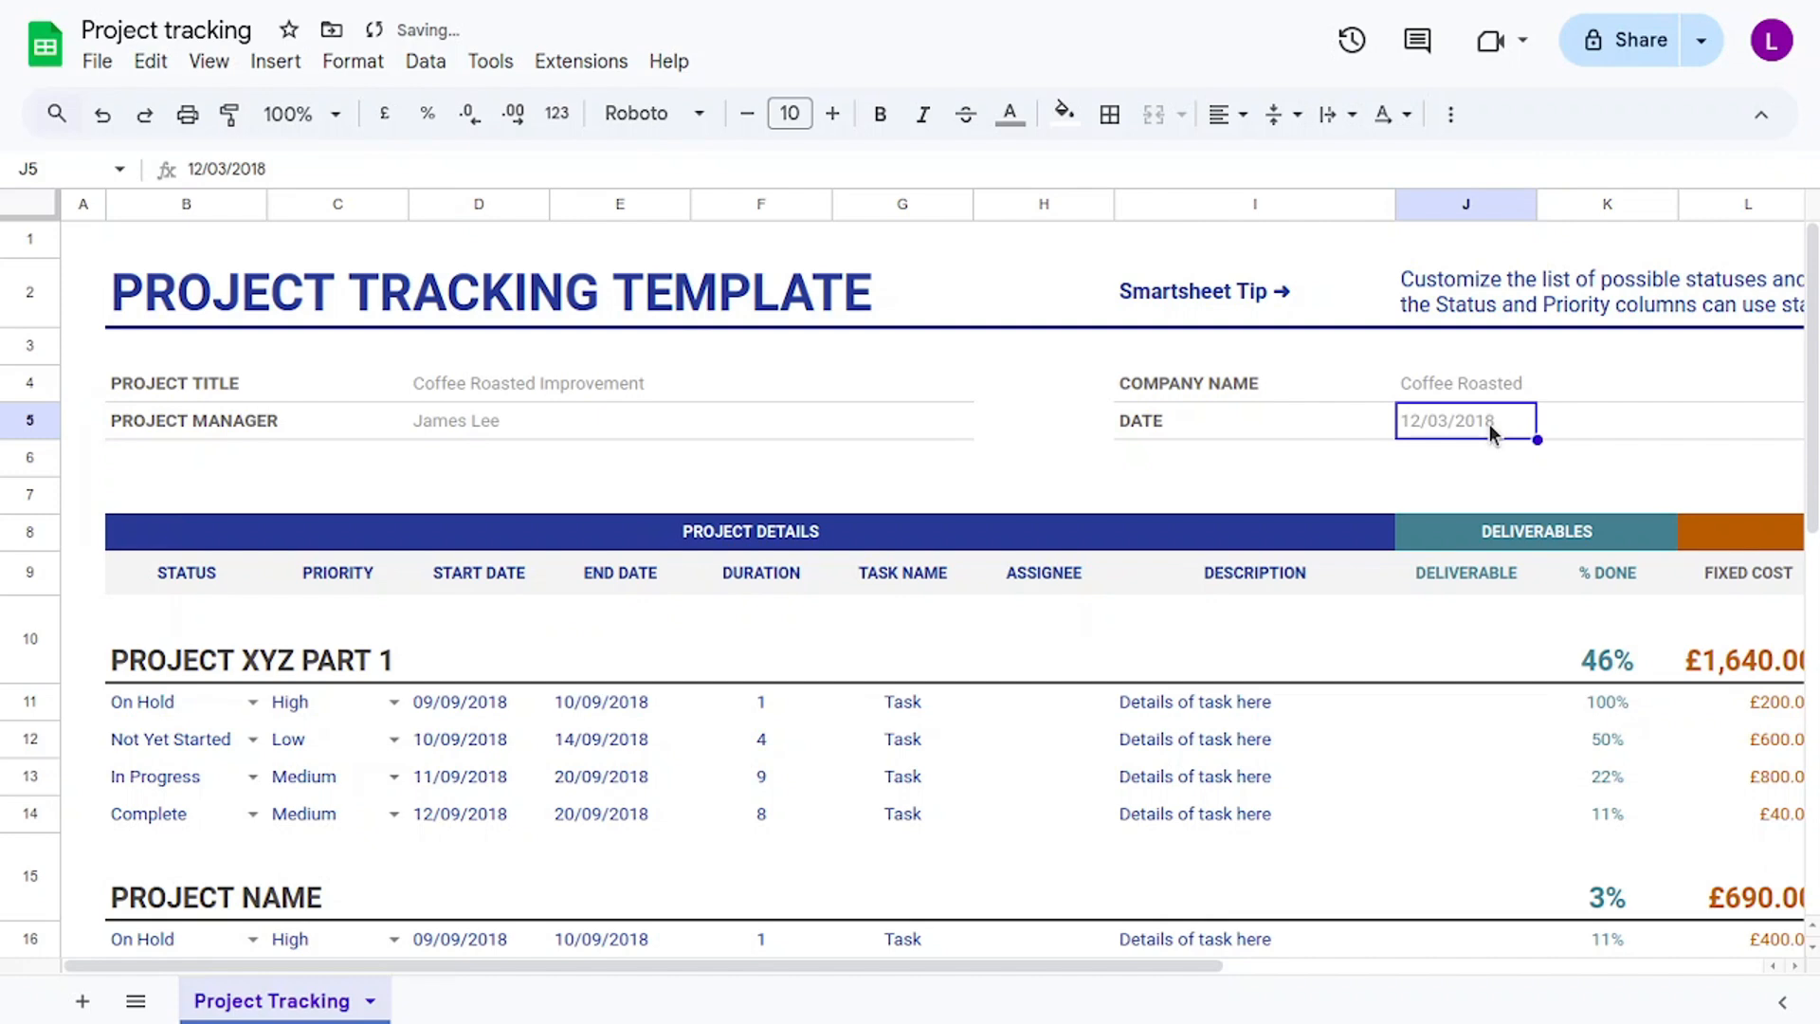
# Change the header date from 12/03/2018 to 03/03/2018 using the calendar picker.
pyautogui.doubleClick(1489, 428)
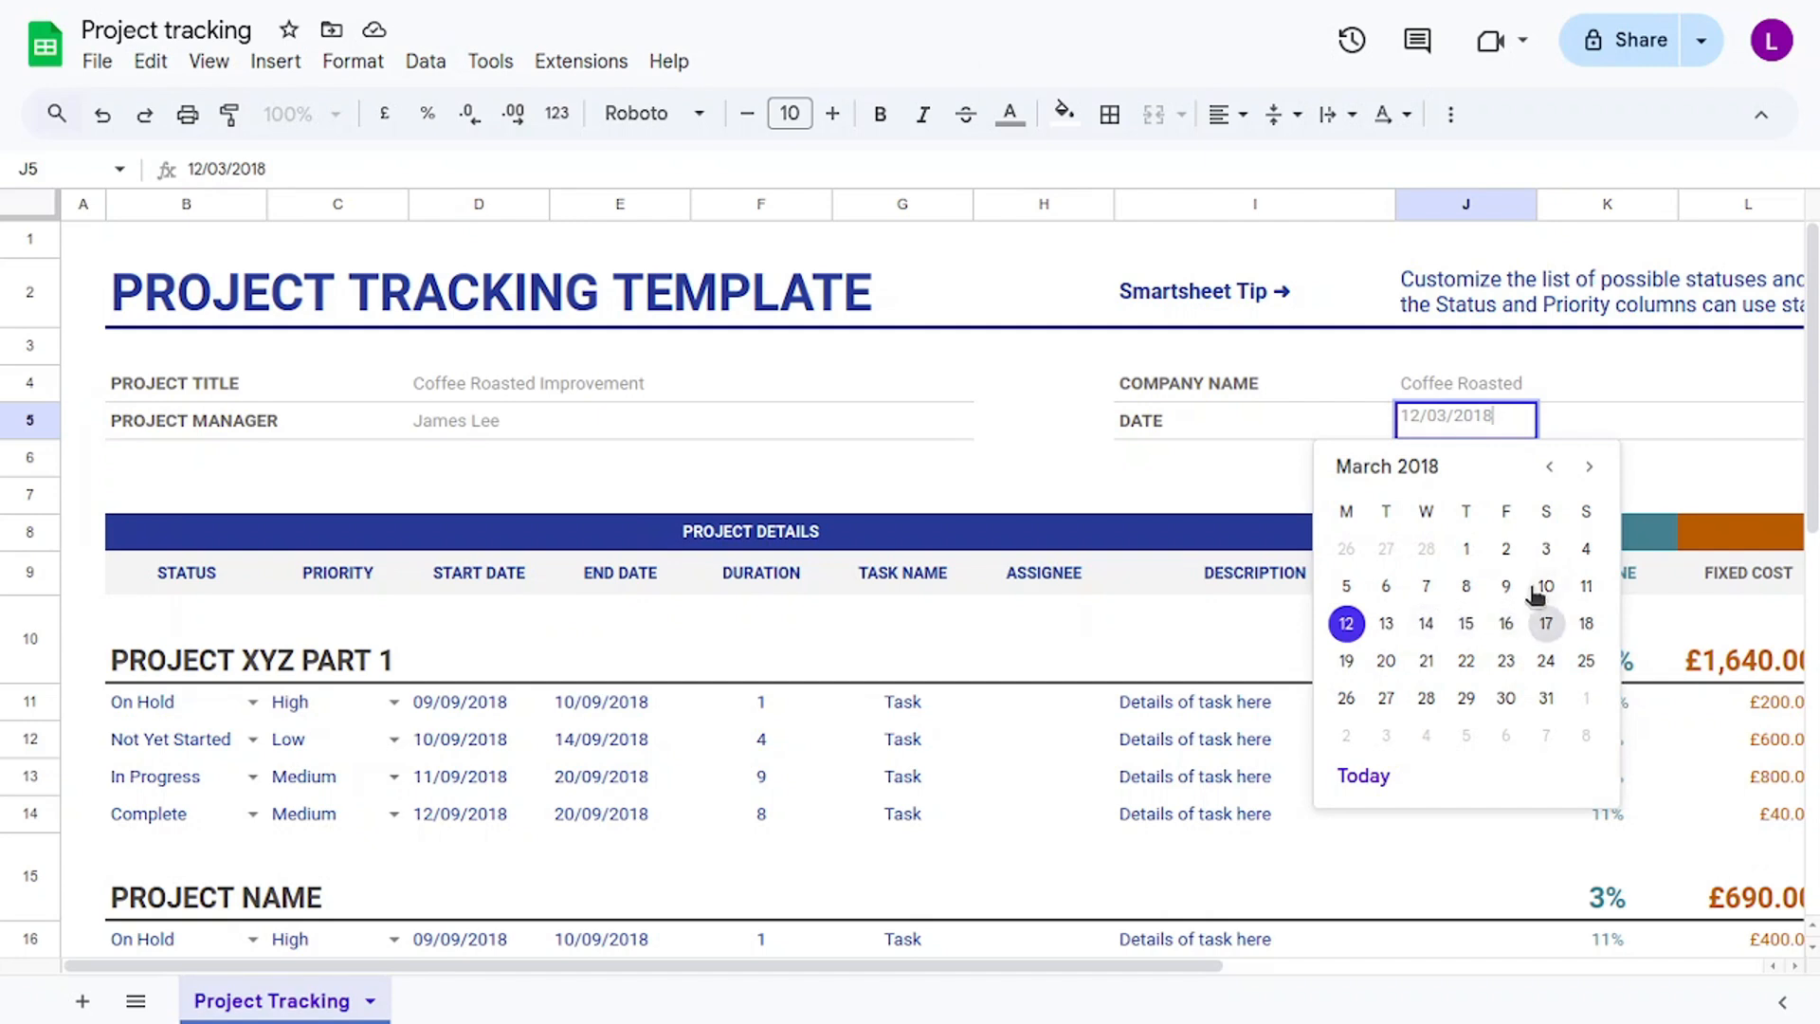
pyautogui.click(1546, 550)
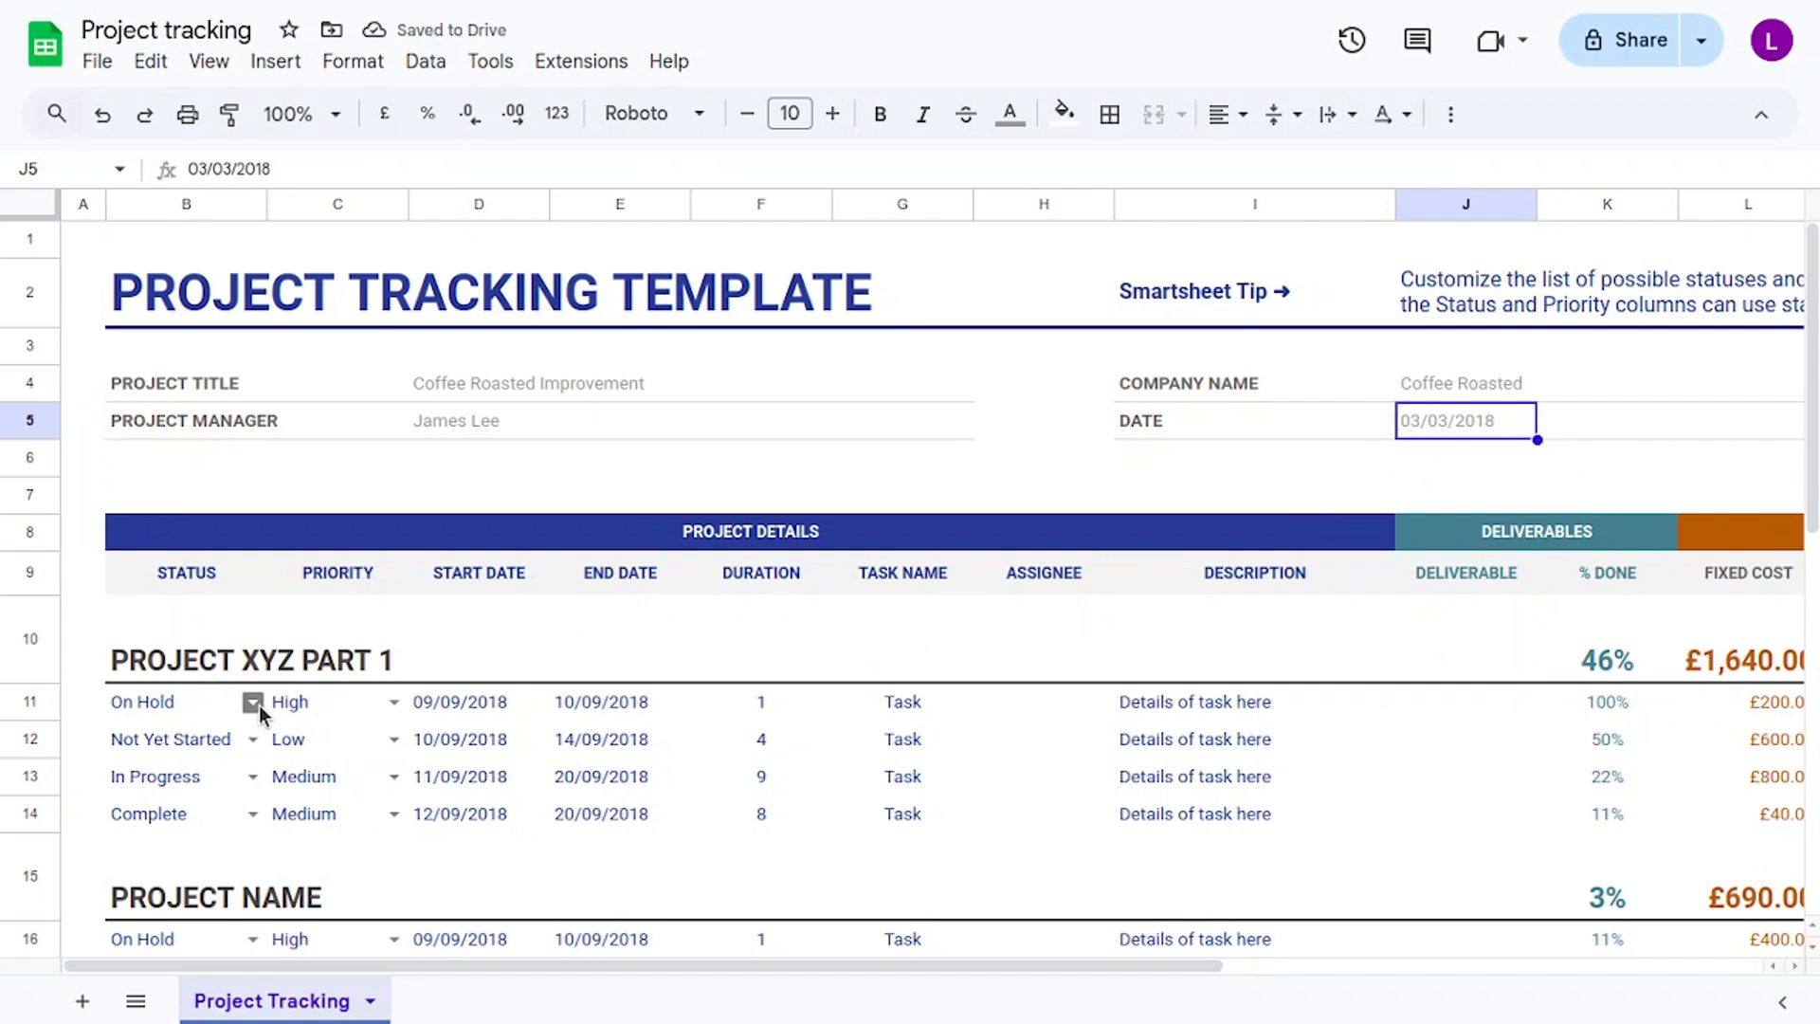
# Retitle the first project section heading from PROJECT XYZ PART 1 to LOYALTY PROGRAM.
pyautogui.click(263, 664)
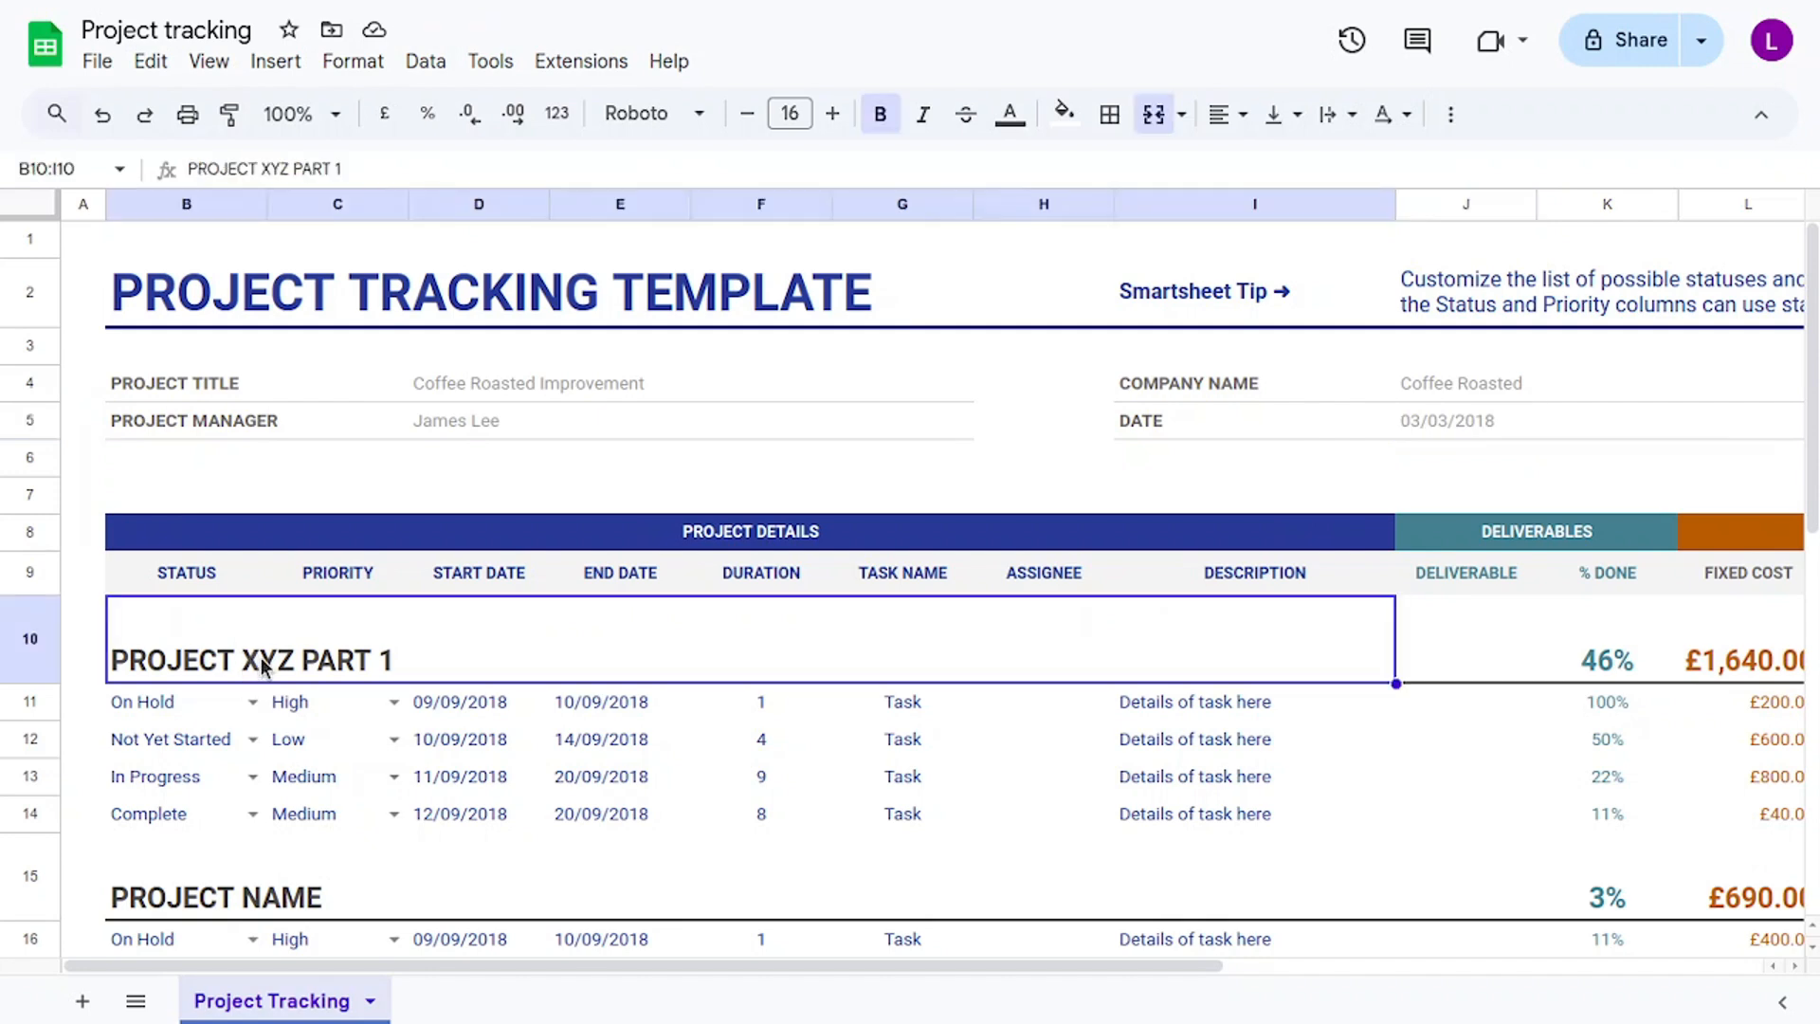
pyautogui.doubleClick(263, 666)
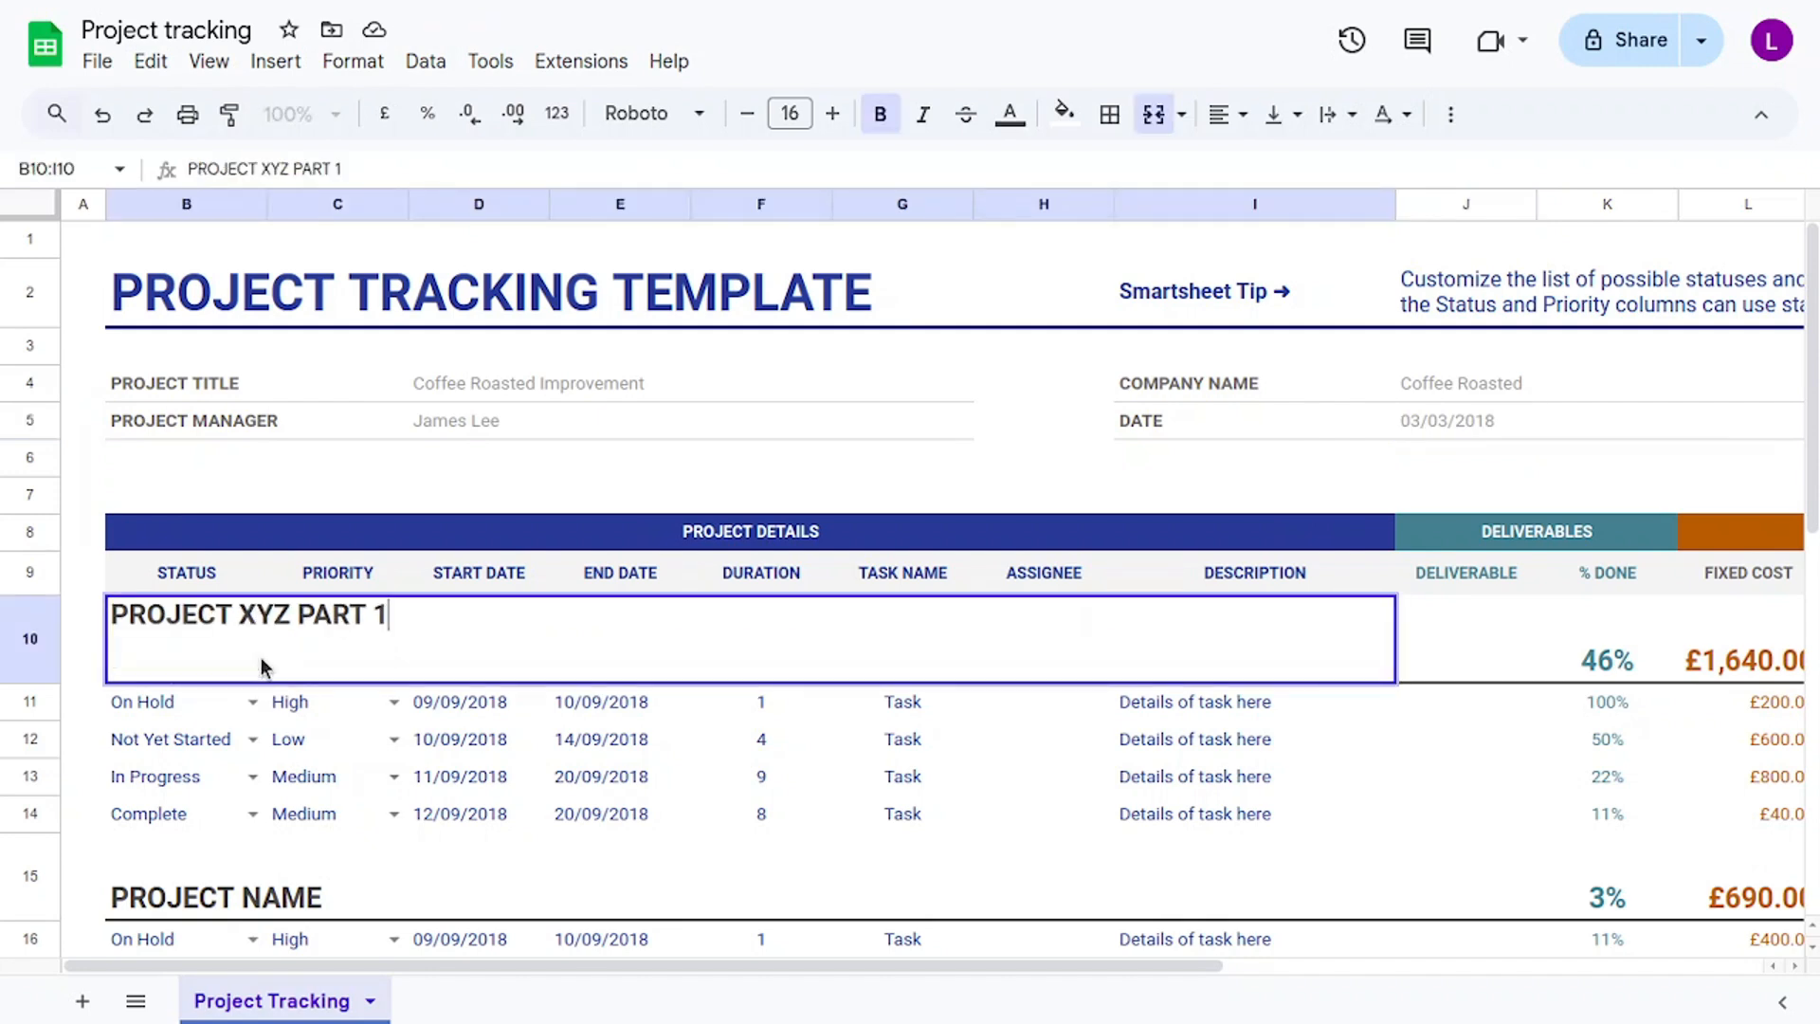
pyautogui.press('BackSpace')
pyautogui.press('BackSpace')
pyautogui.press('BackSpace')
pyautogui.press('BackSpace')
pyautogui.press('BackSpace')
pyautogui.press('BackSpace')
pyautogui.press('BackSpace')
pyautogui.press('BackSpace')
pyautogui.press('BackSpace')
pyautogui.press('BackSpace')
pyautogui.press('BackSpace')
pyautogui.press('BackSpace')
pyautogui.press('BackSpace')
pyautogui.press('BackSpace')
pyautogui.press('BackSpace')
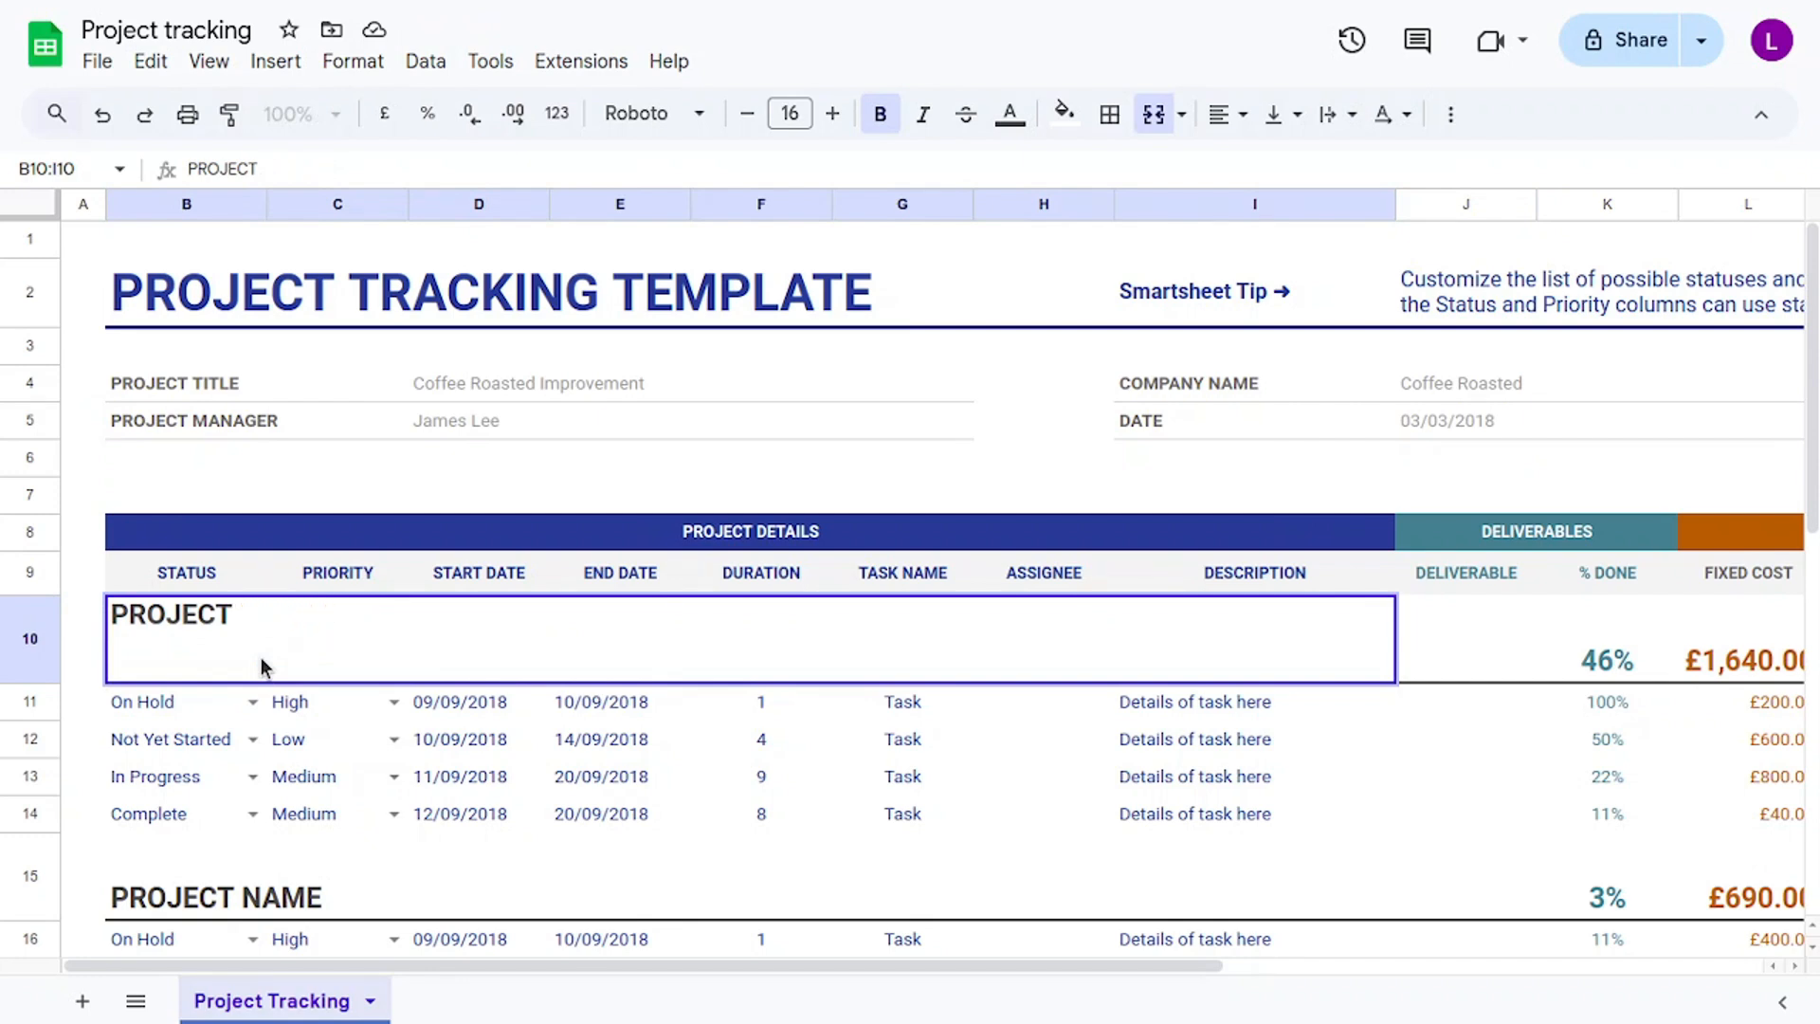
pyautogui.press('BackSpace')
pyautogui.press('BackSpace')
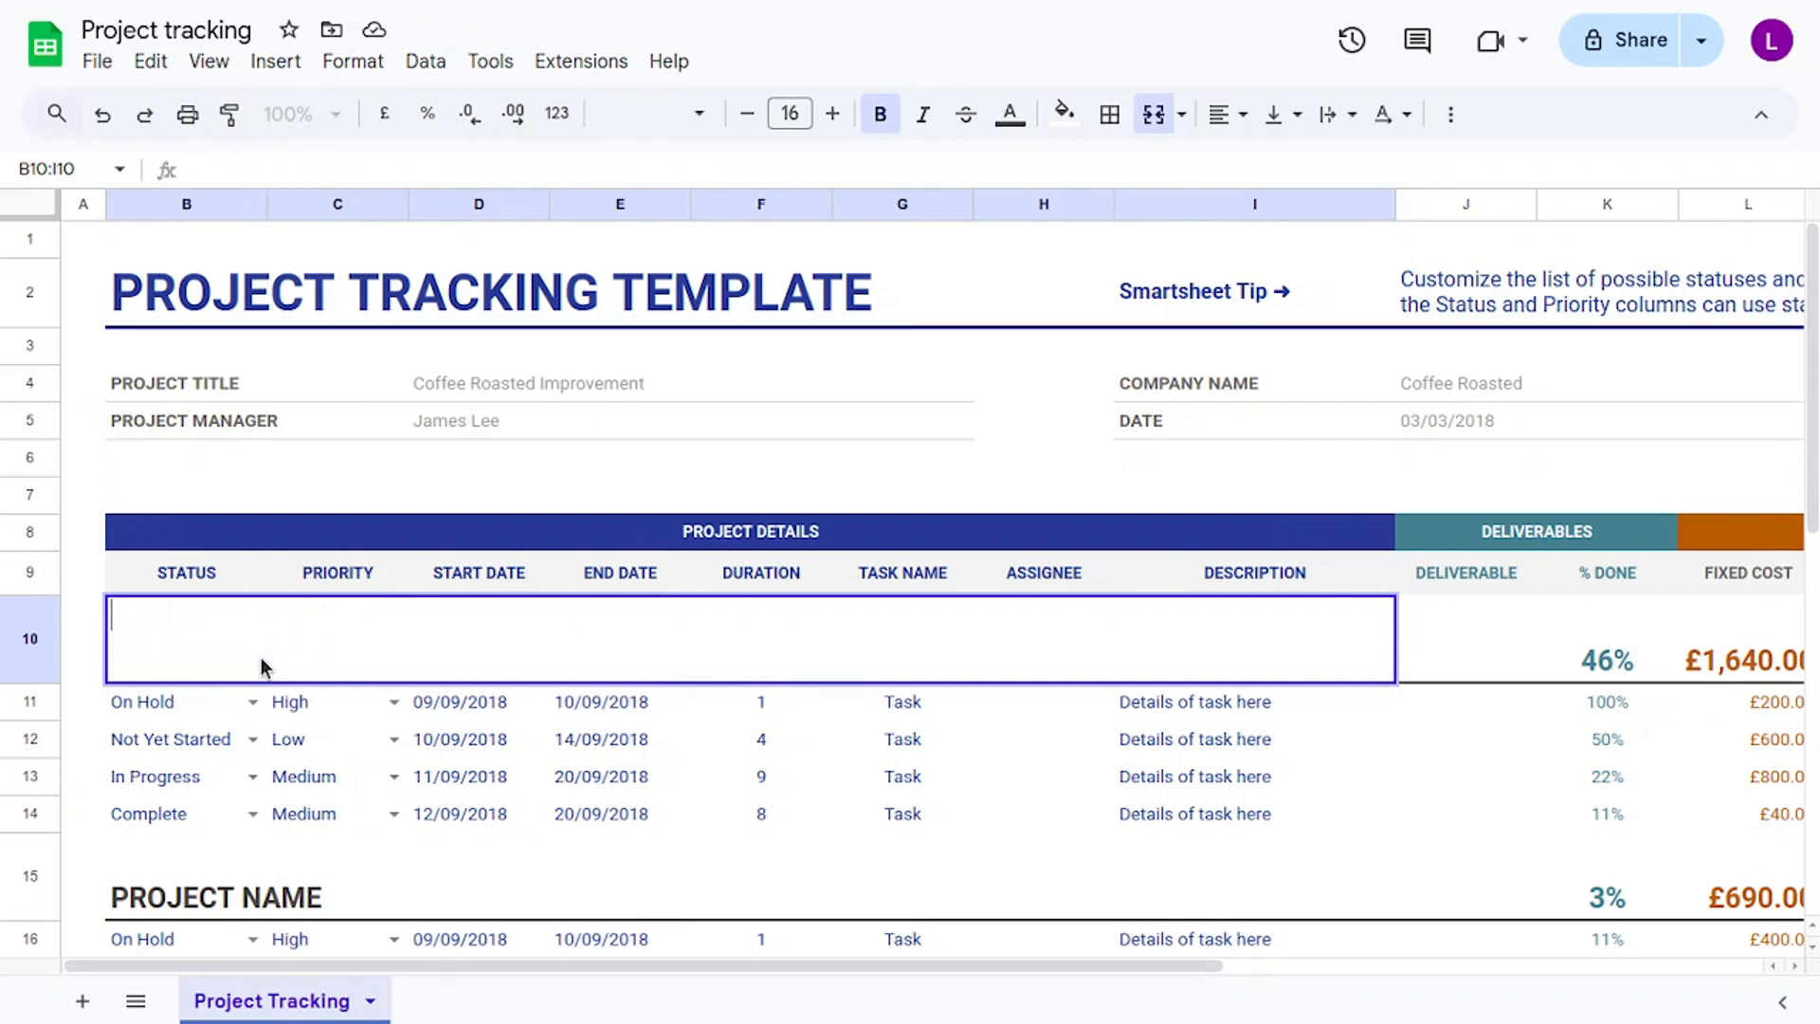
pyautogui.write('Lo')
pyautogui.press('BackSpace')
pyautogui.write('OYAL')
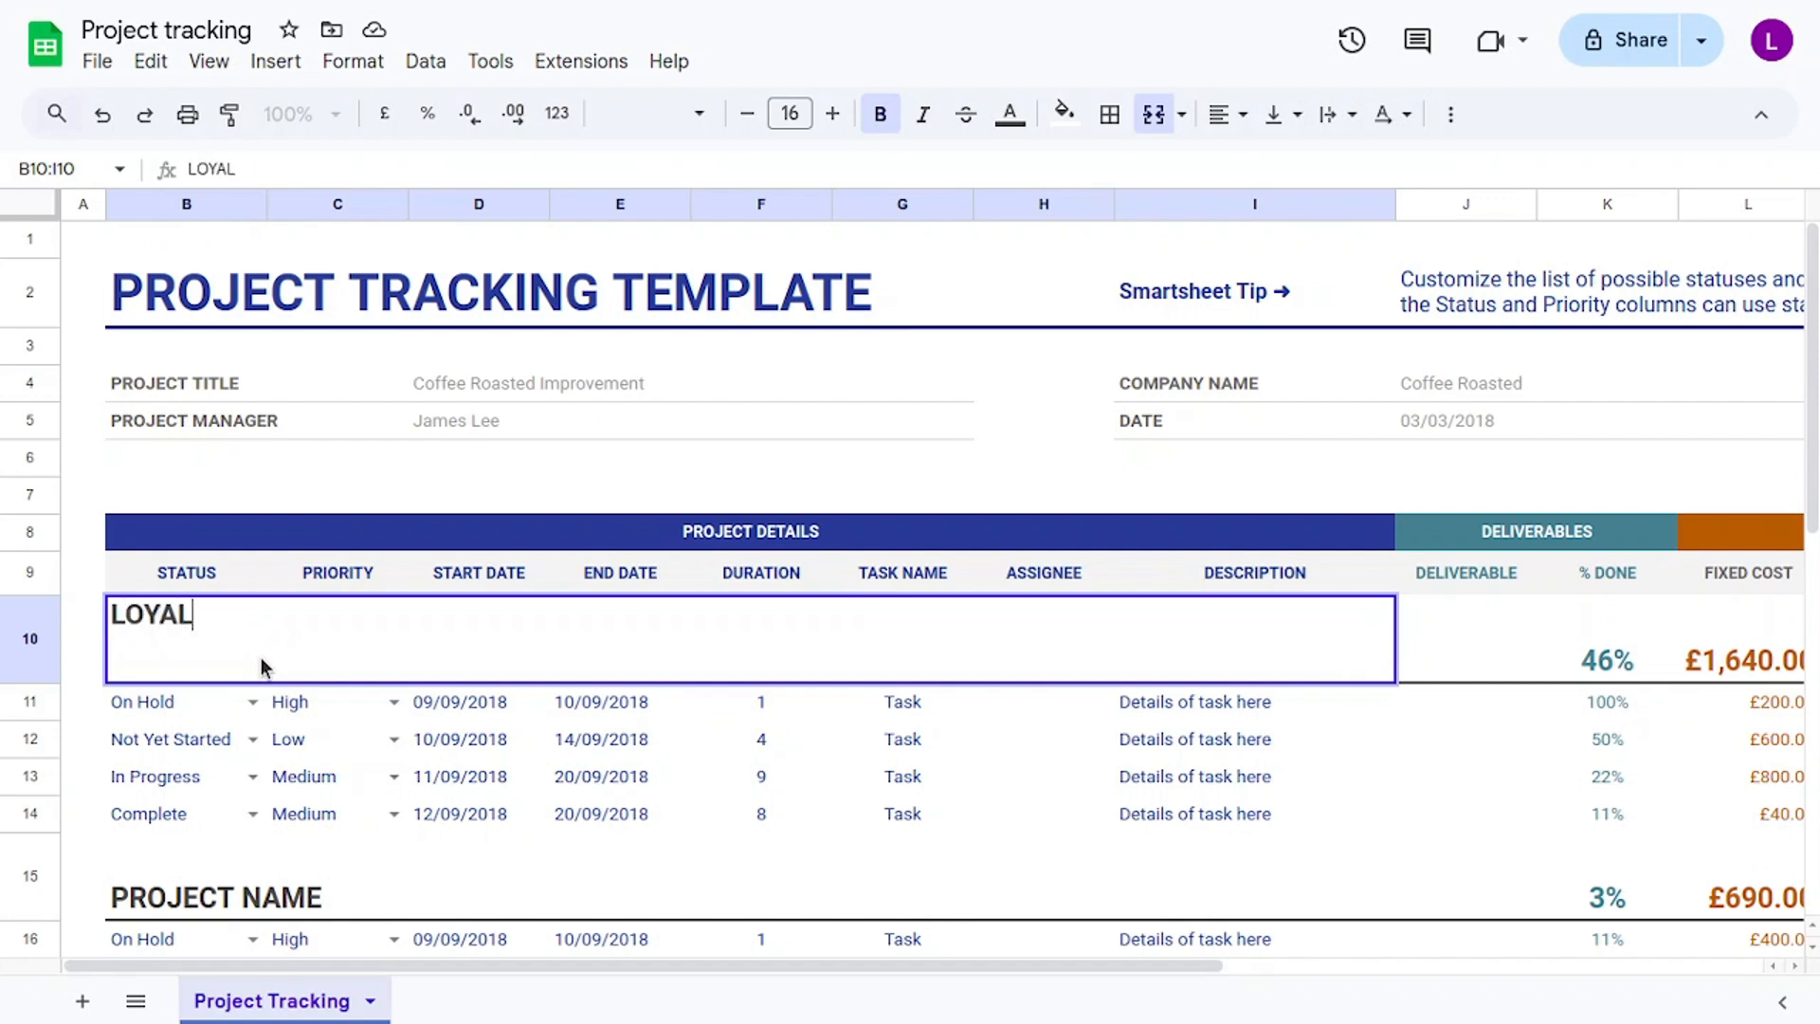
pyautogui.write('TY PROGRAM')
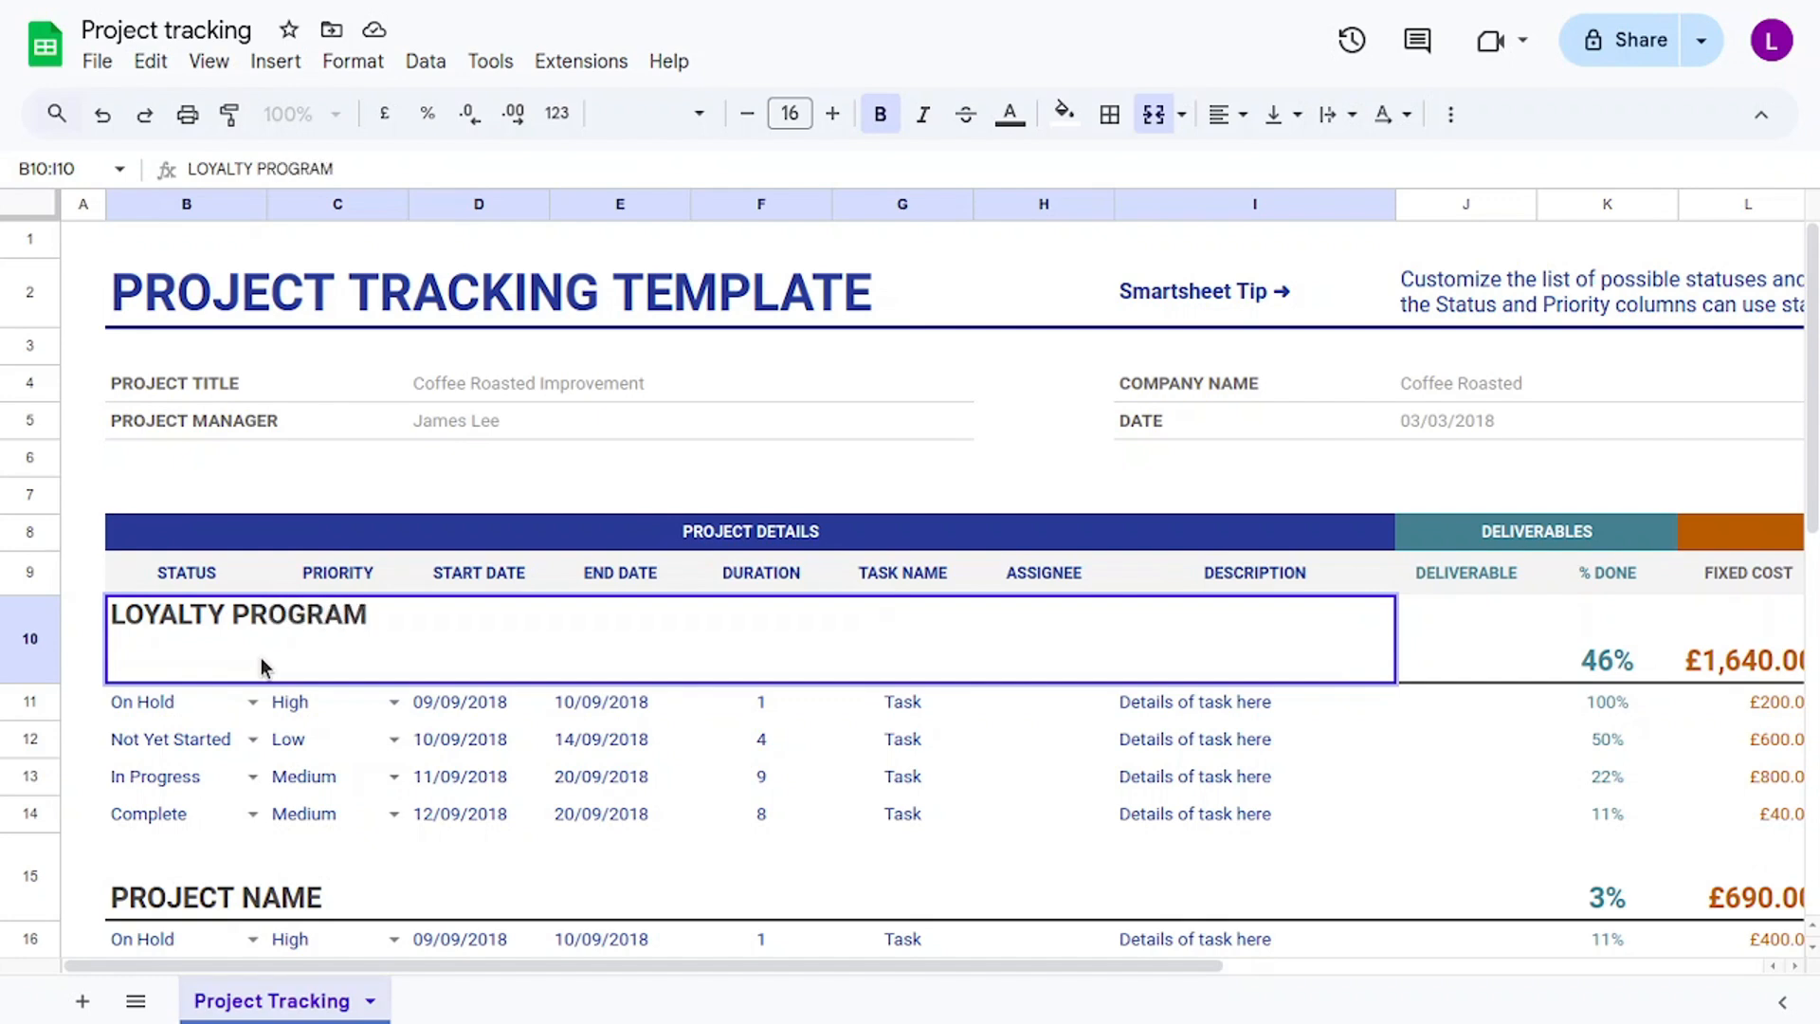
pyautogui.click(209, 711)
pyautogui.click(253, 705)
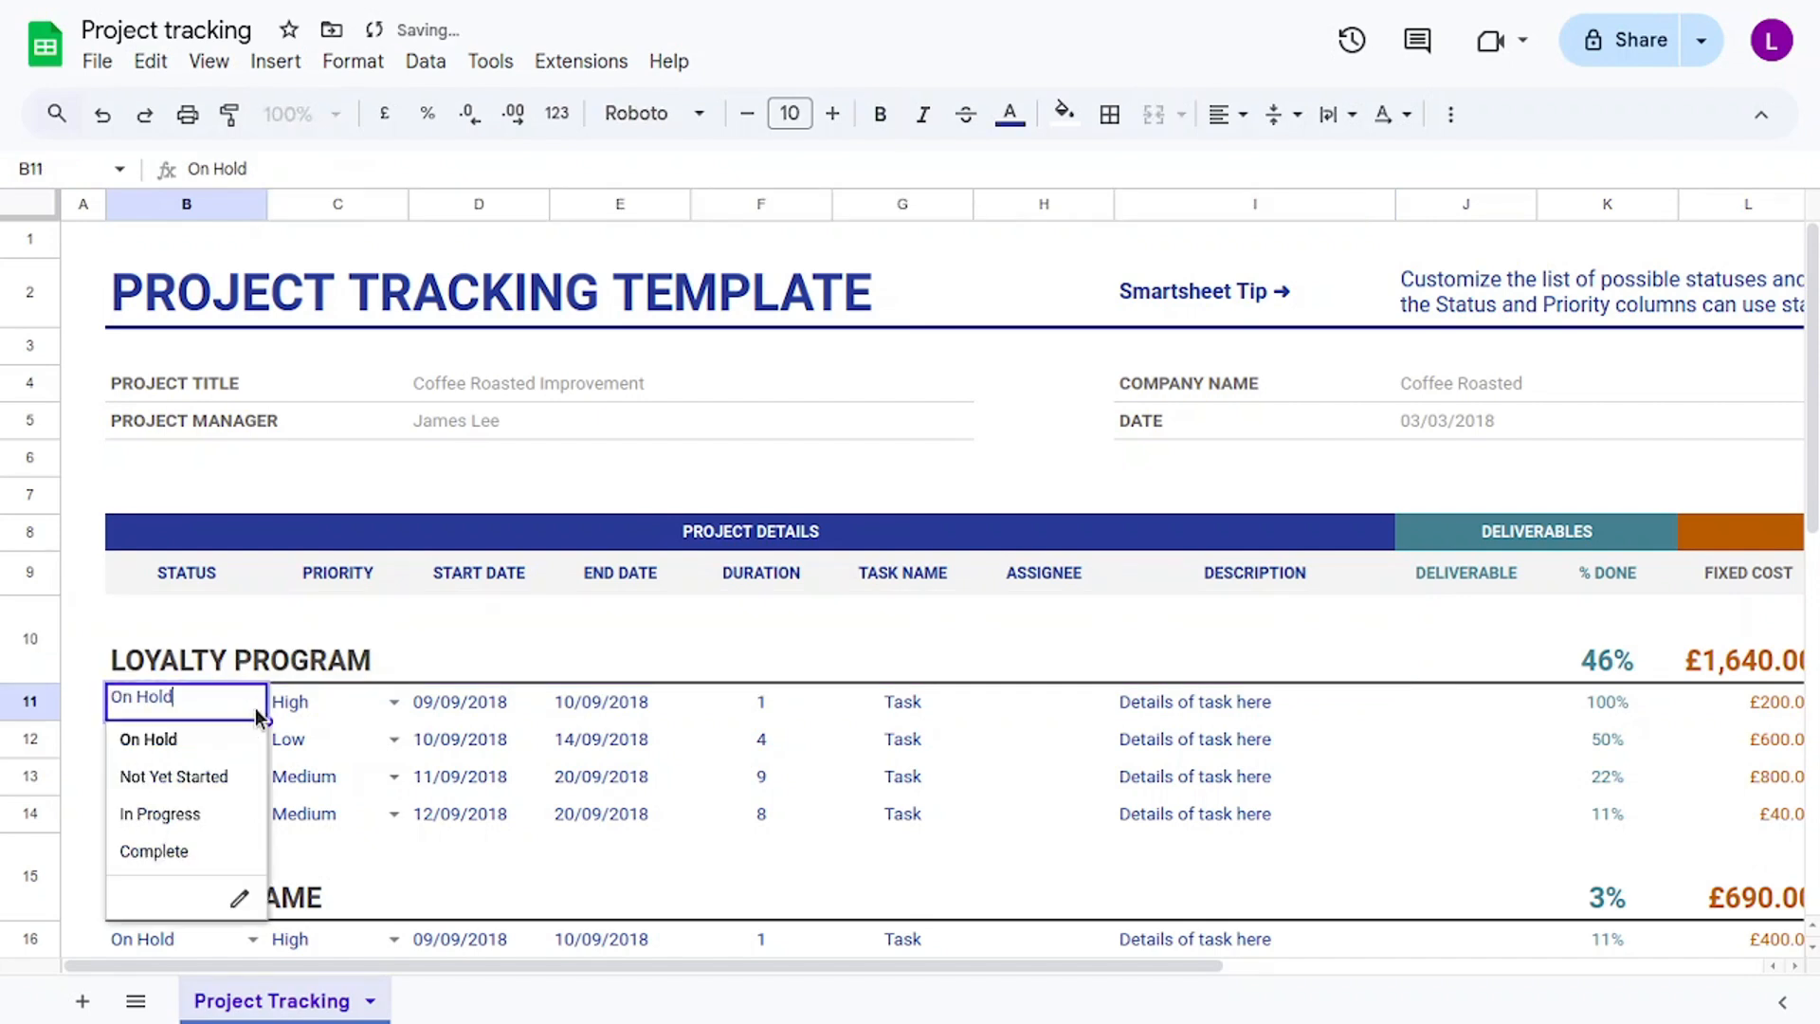
# Rename the On Hold status option to Hold in the status key and its validation rule.
pyautogui.click(243, 900)
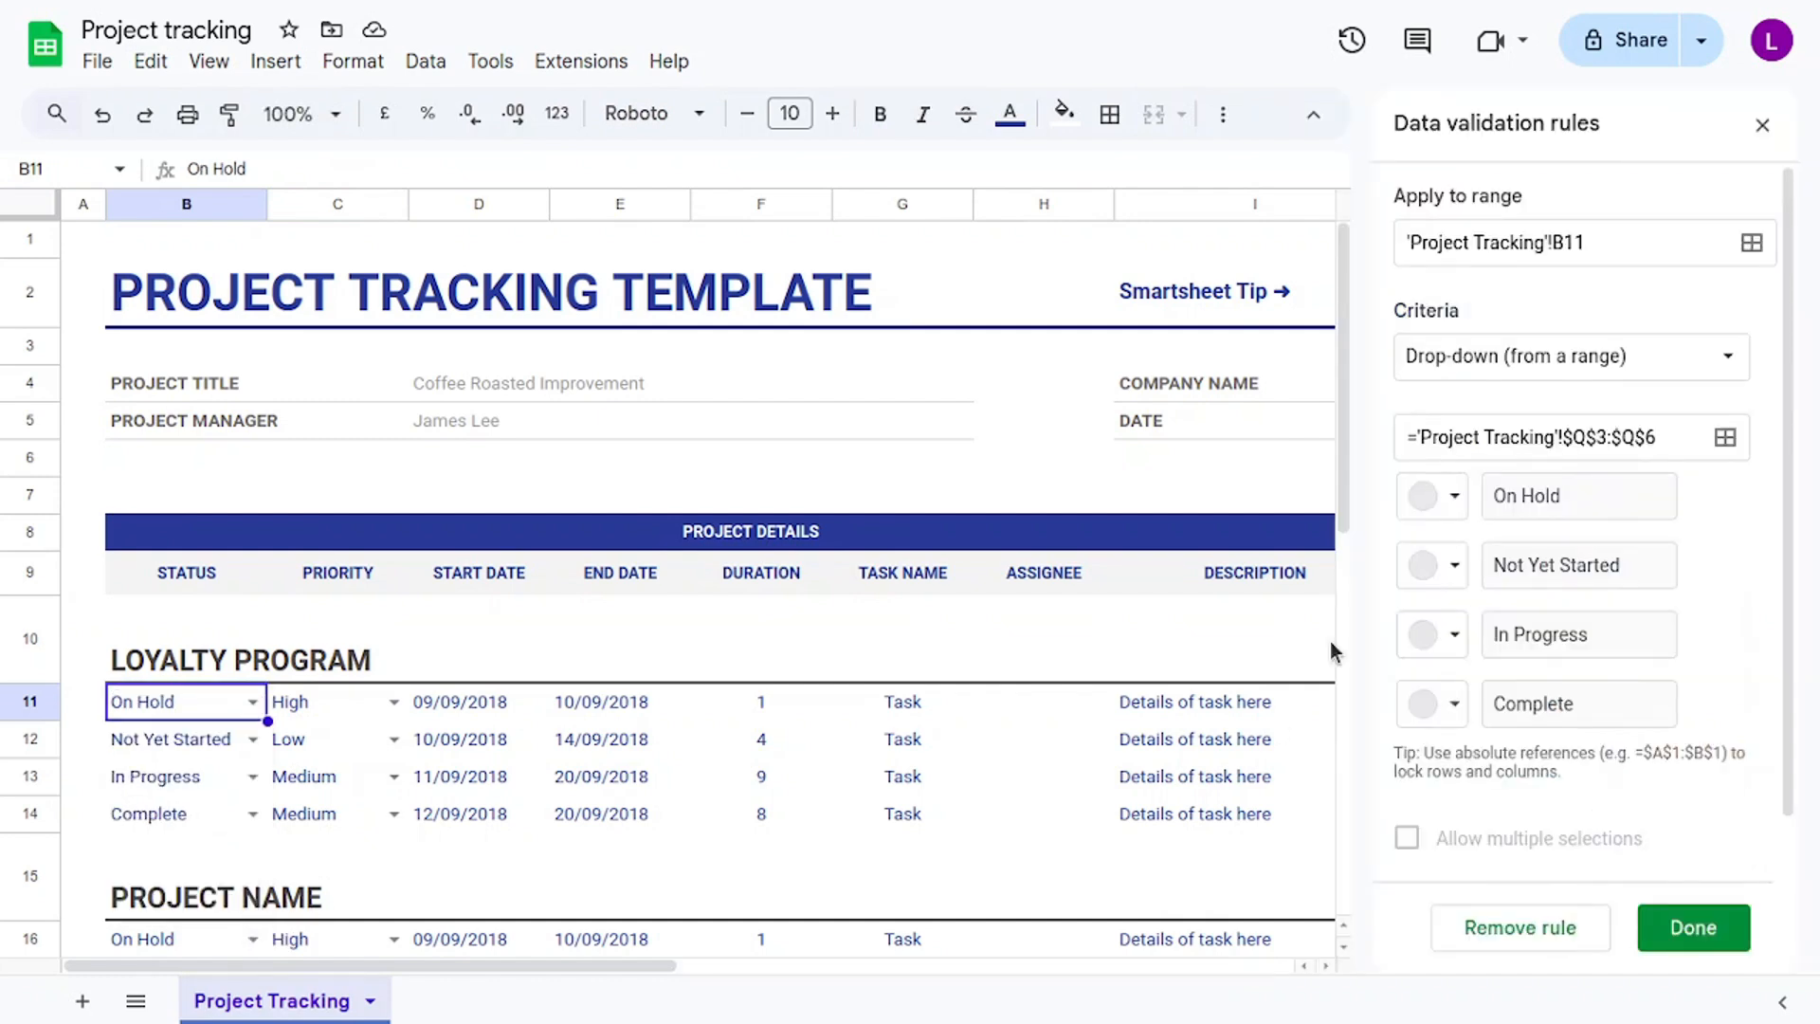
pyautogui.click(1452, 498)
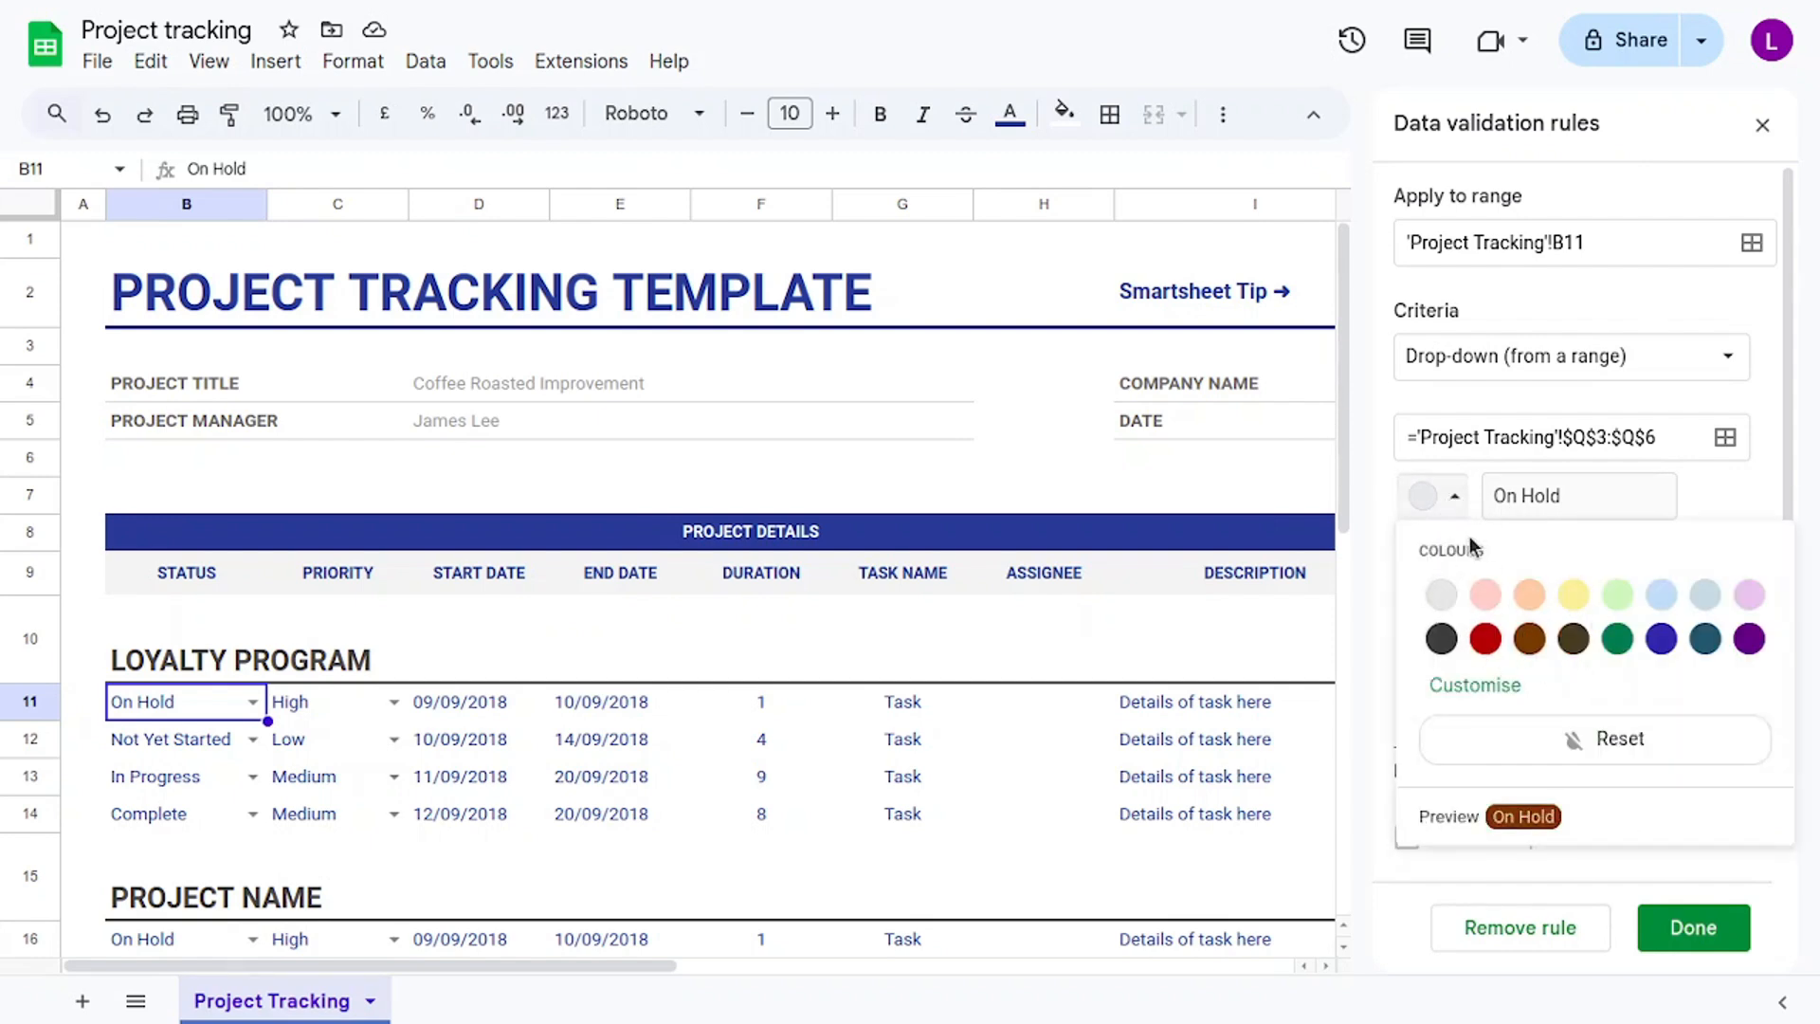
pyautogui.click(1455, 497)
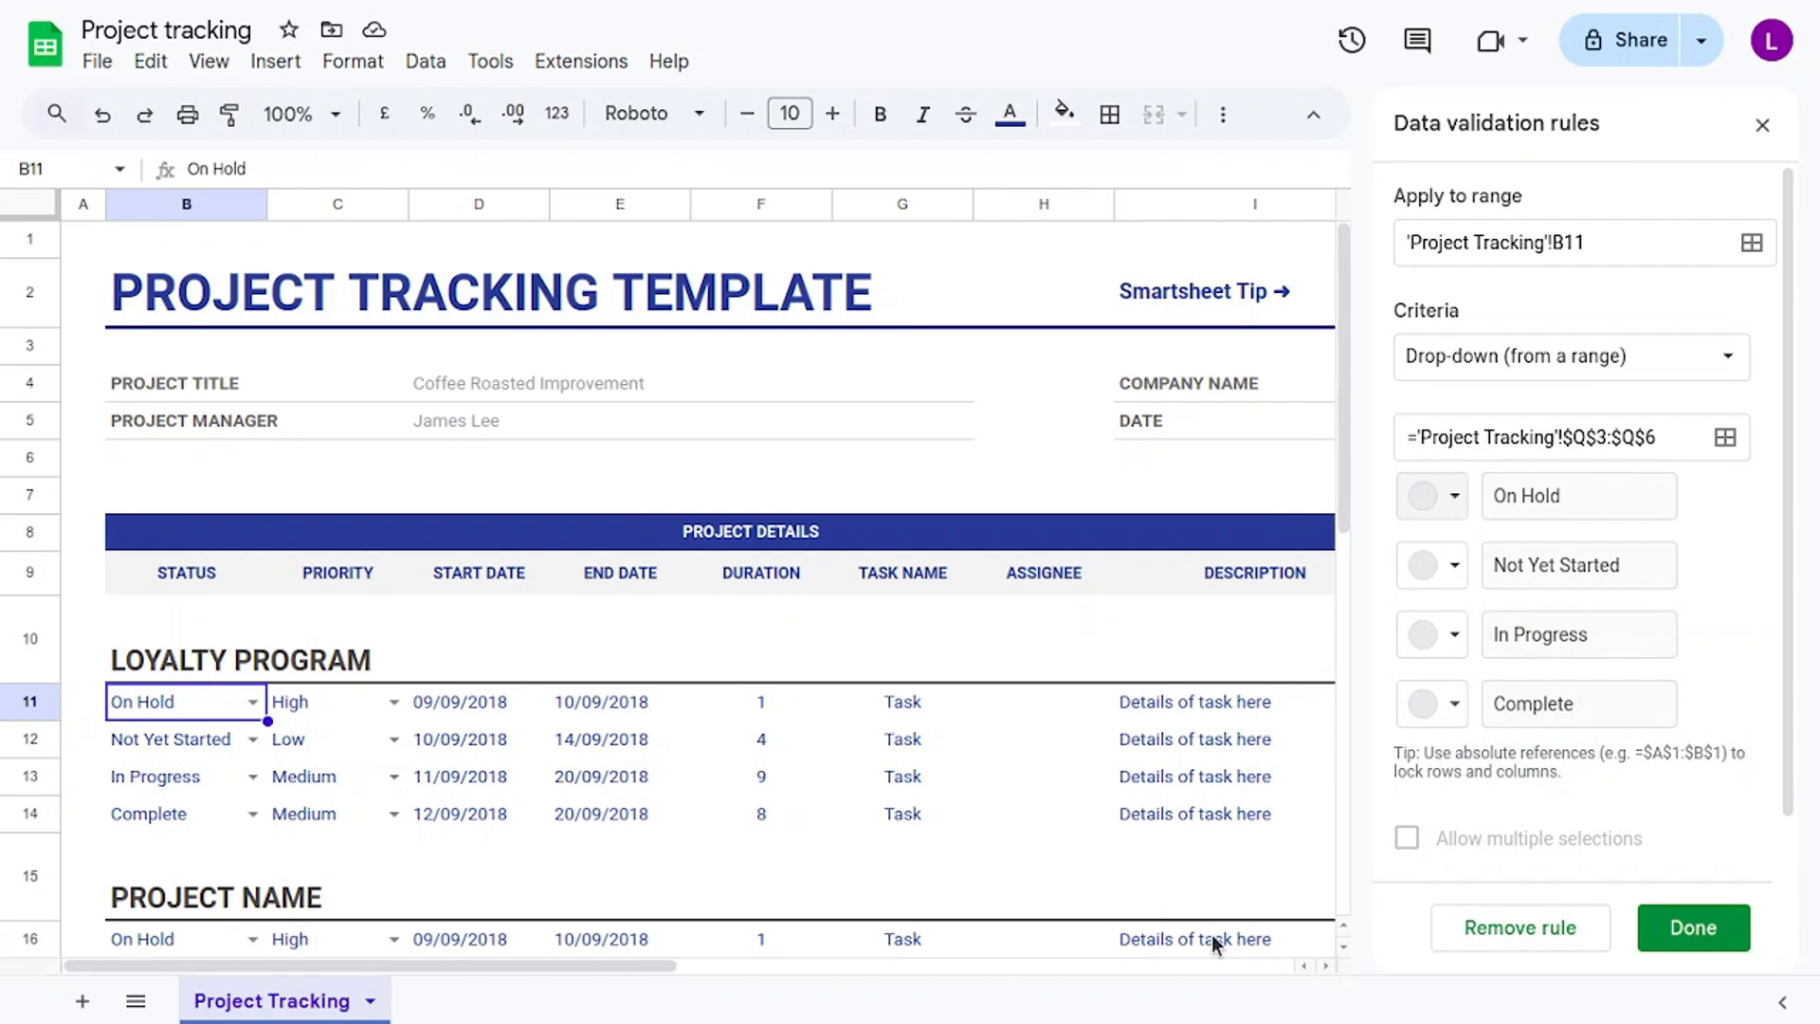
pyautogui.moveTo(586, 969); pyautogui.dragTo(1333, 572)
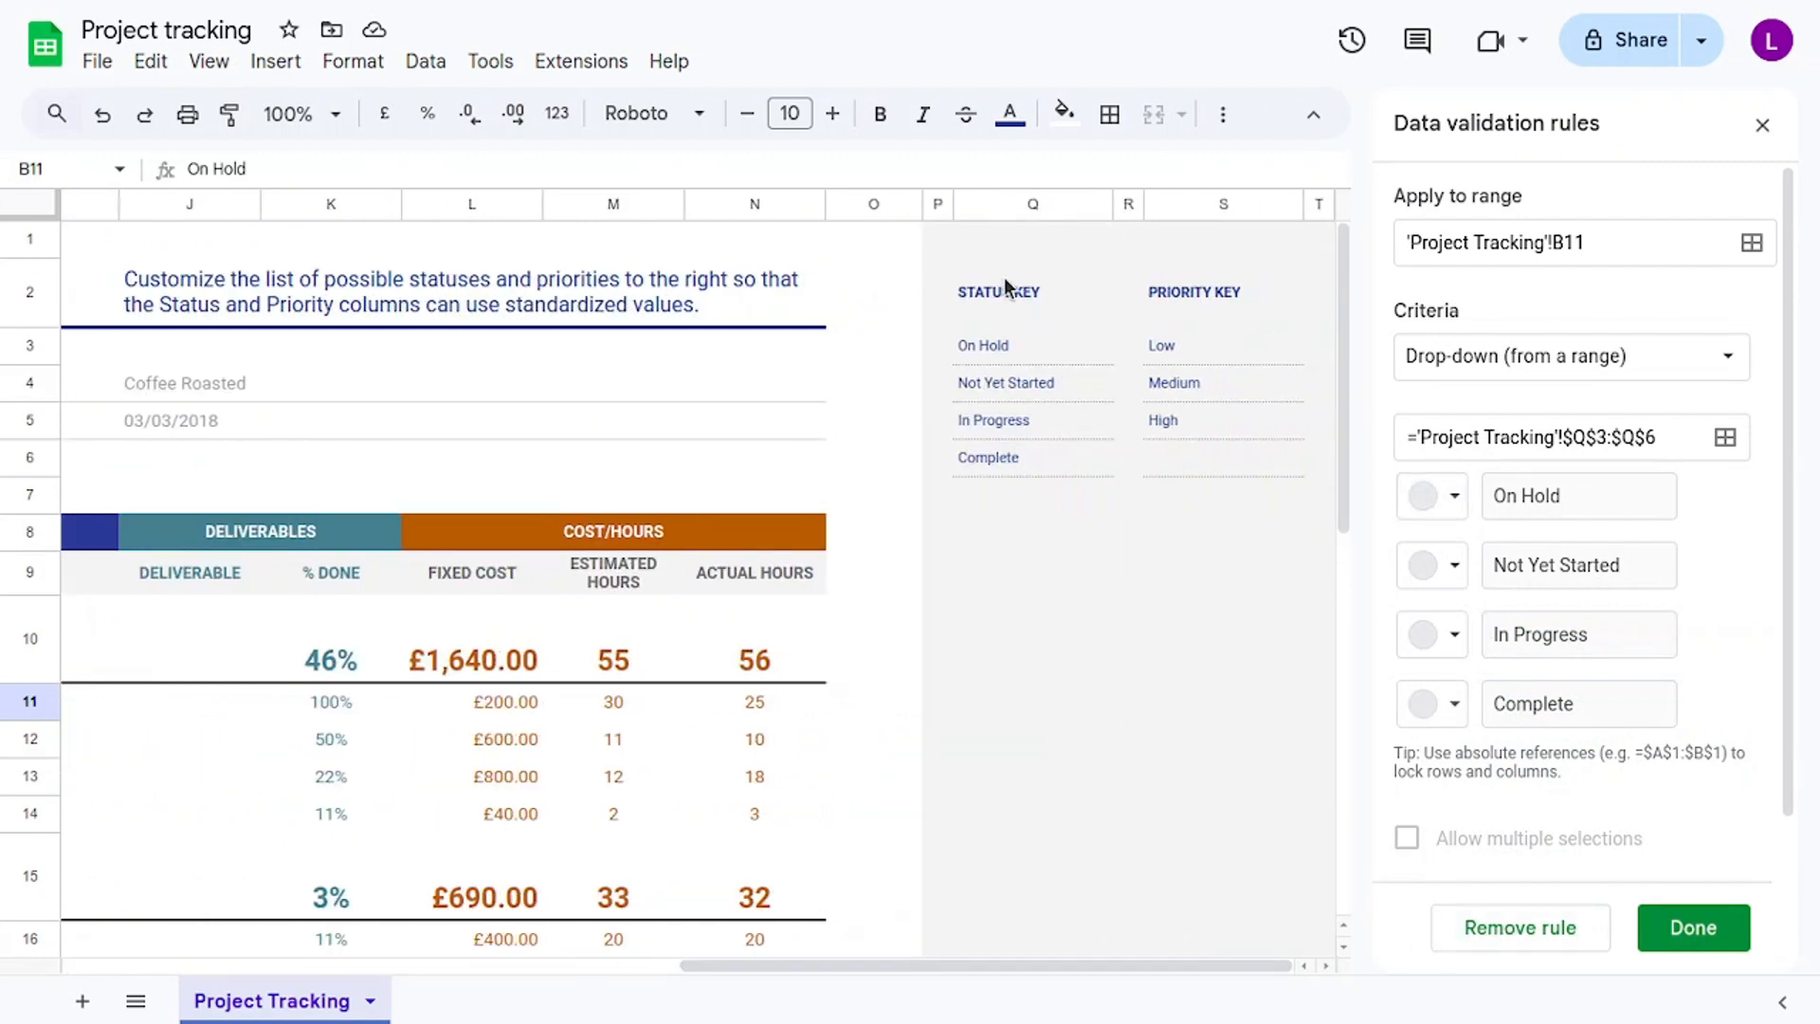
pyautogui.click(1021, 351)
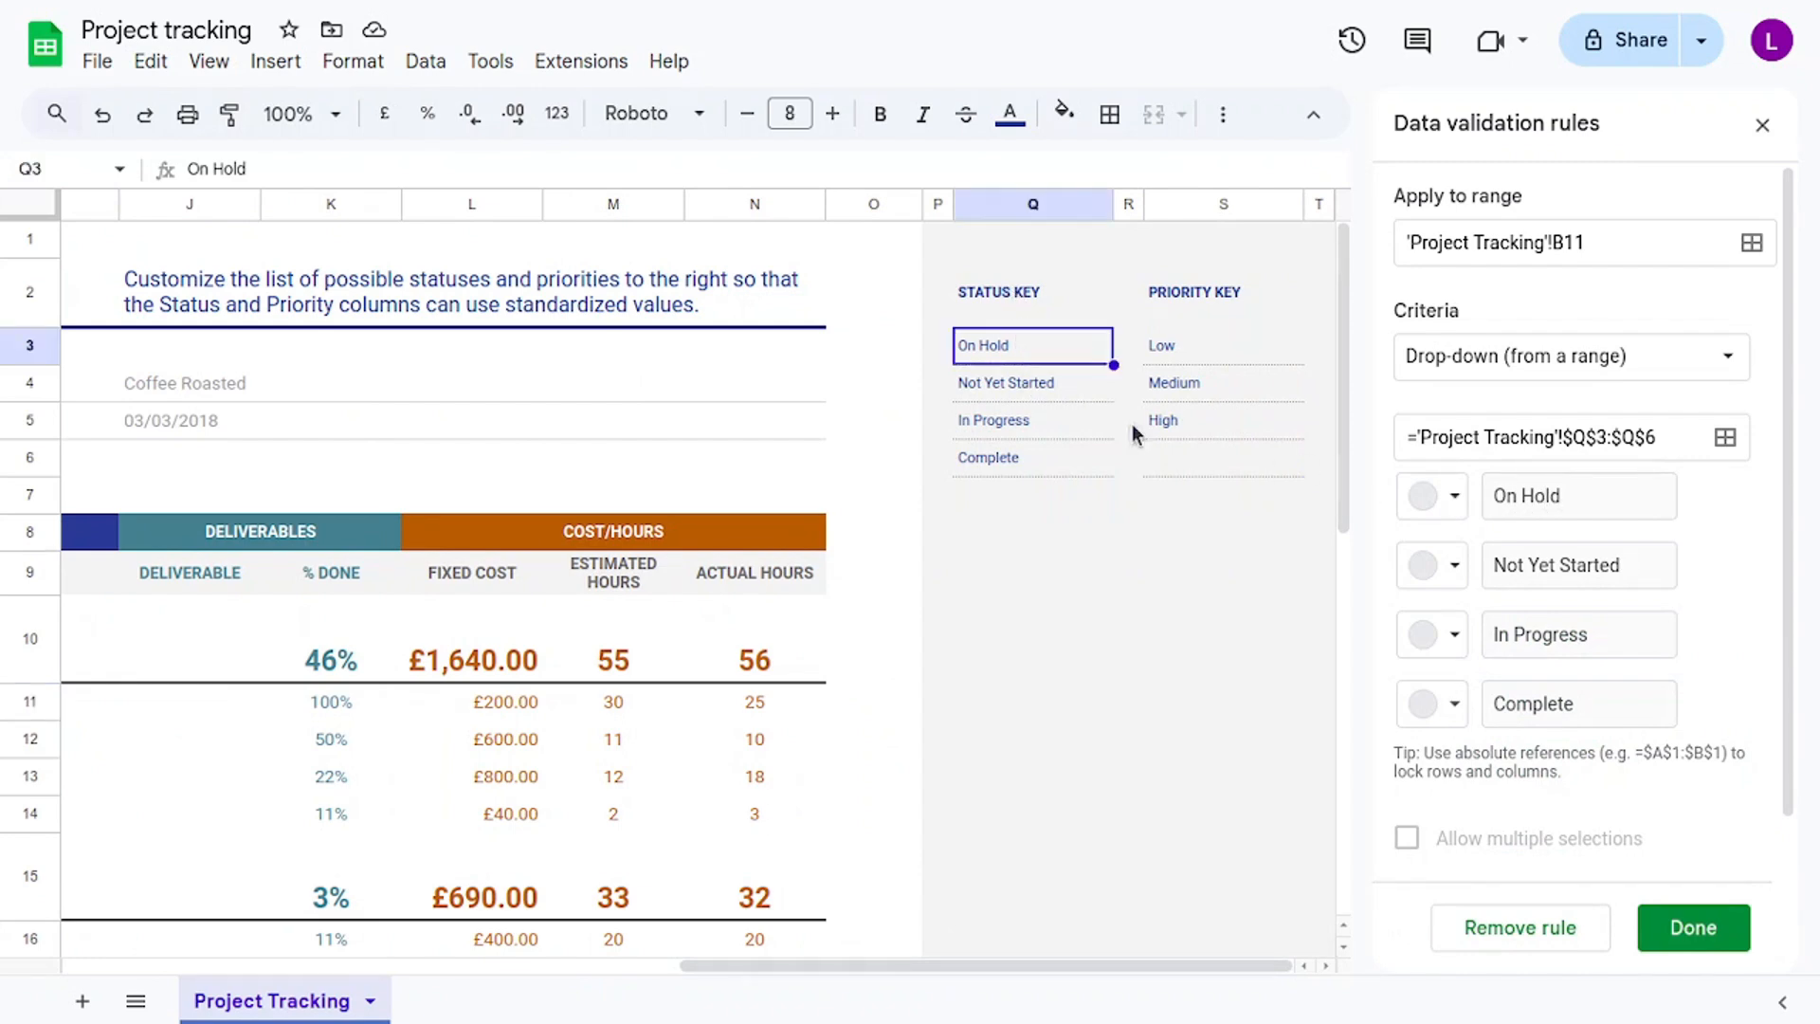
pyautogui.doubleClick(1023, 351)
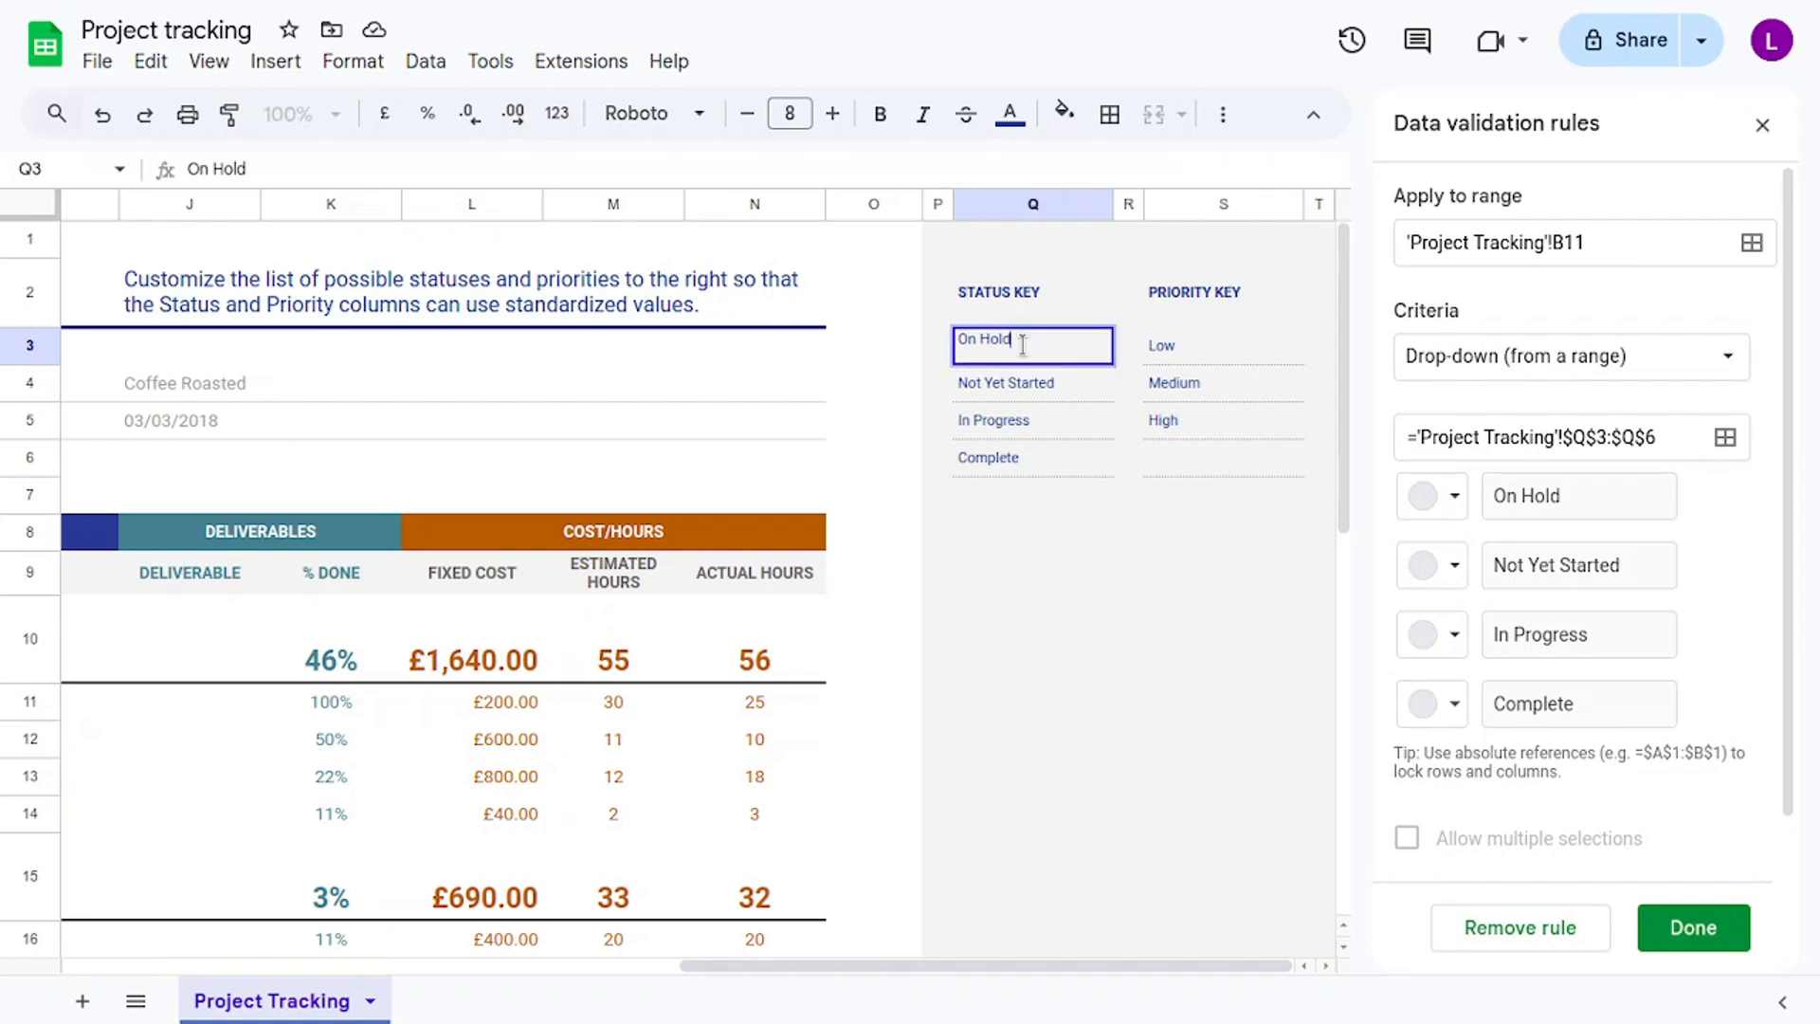
pyautogui.press('BackSpace')
pyautogui.press('BackSpace')
pyautogui.press('BackSpace')
pyautogui.press('BackSpace')
pyautogui.write('hO')
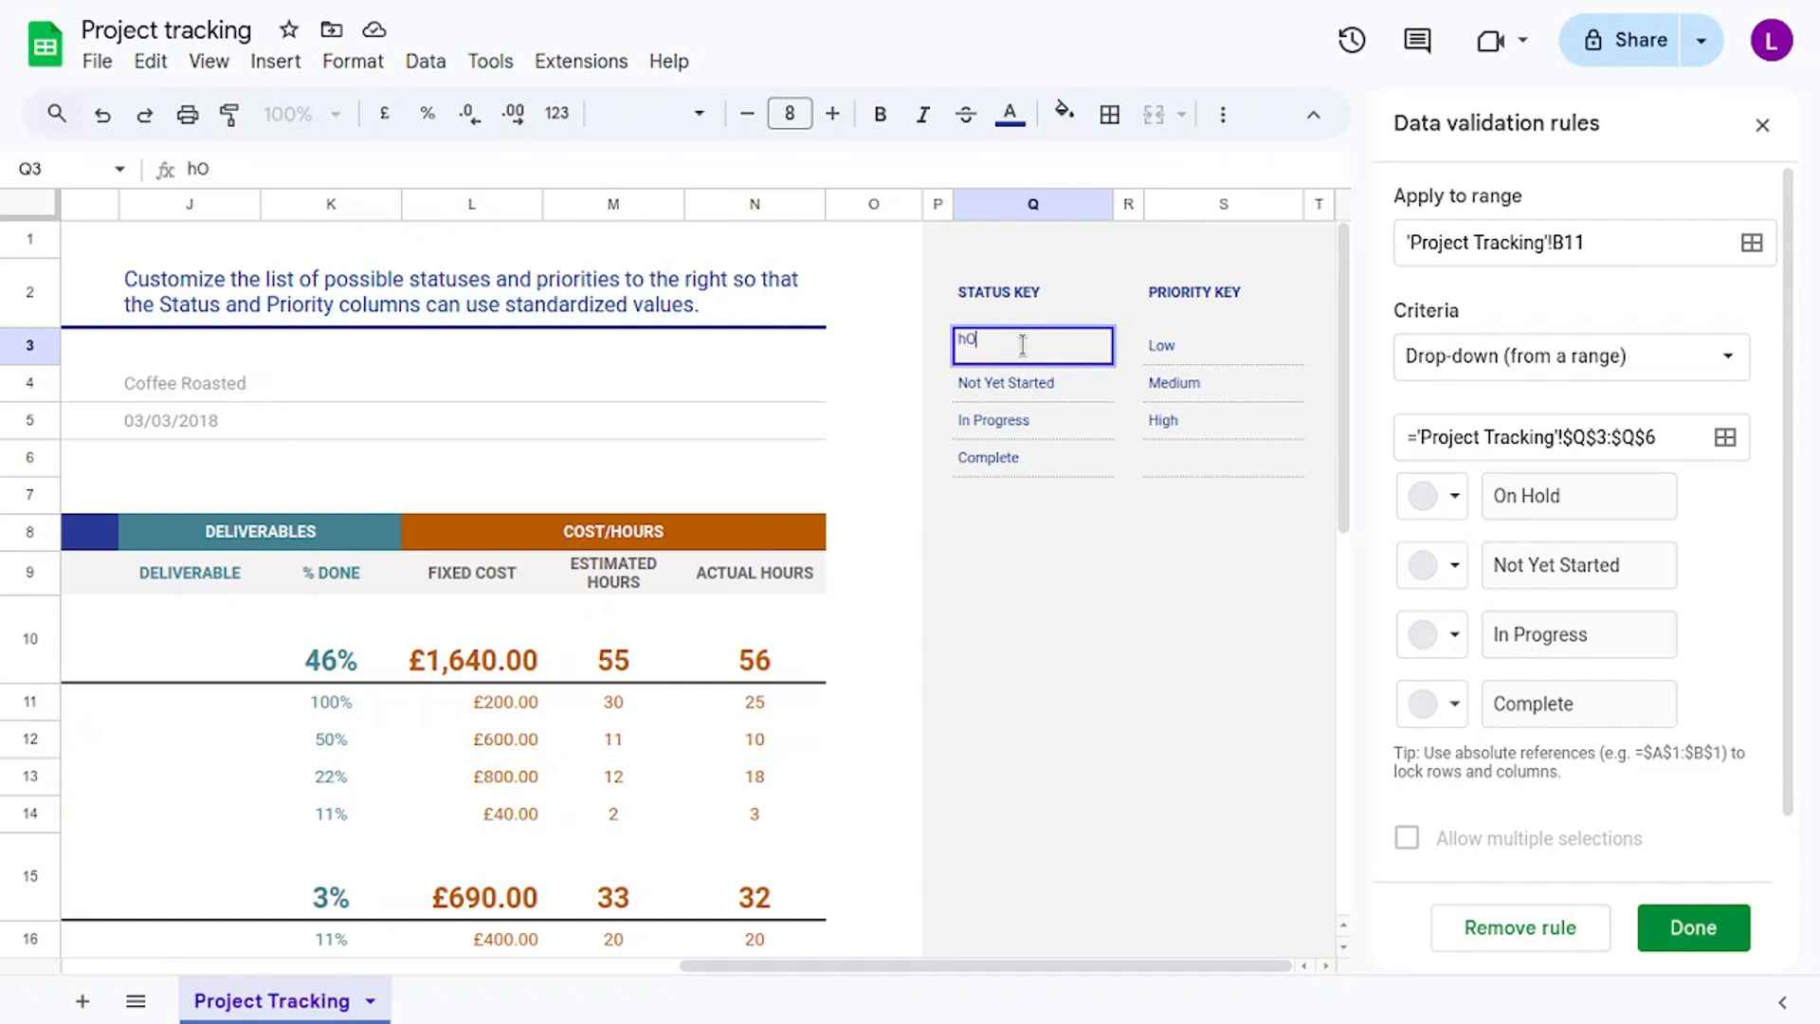
pyautogui.press('BackSpace')
pyautogui.write('Hold')
pyautogui.press('Return')
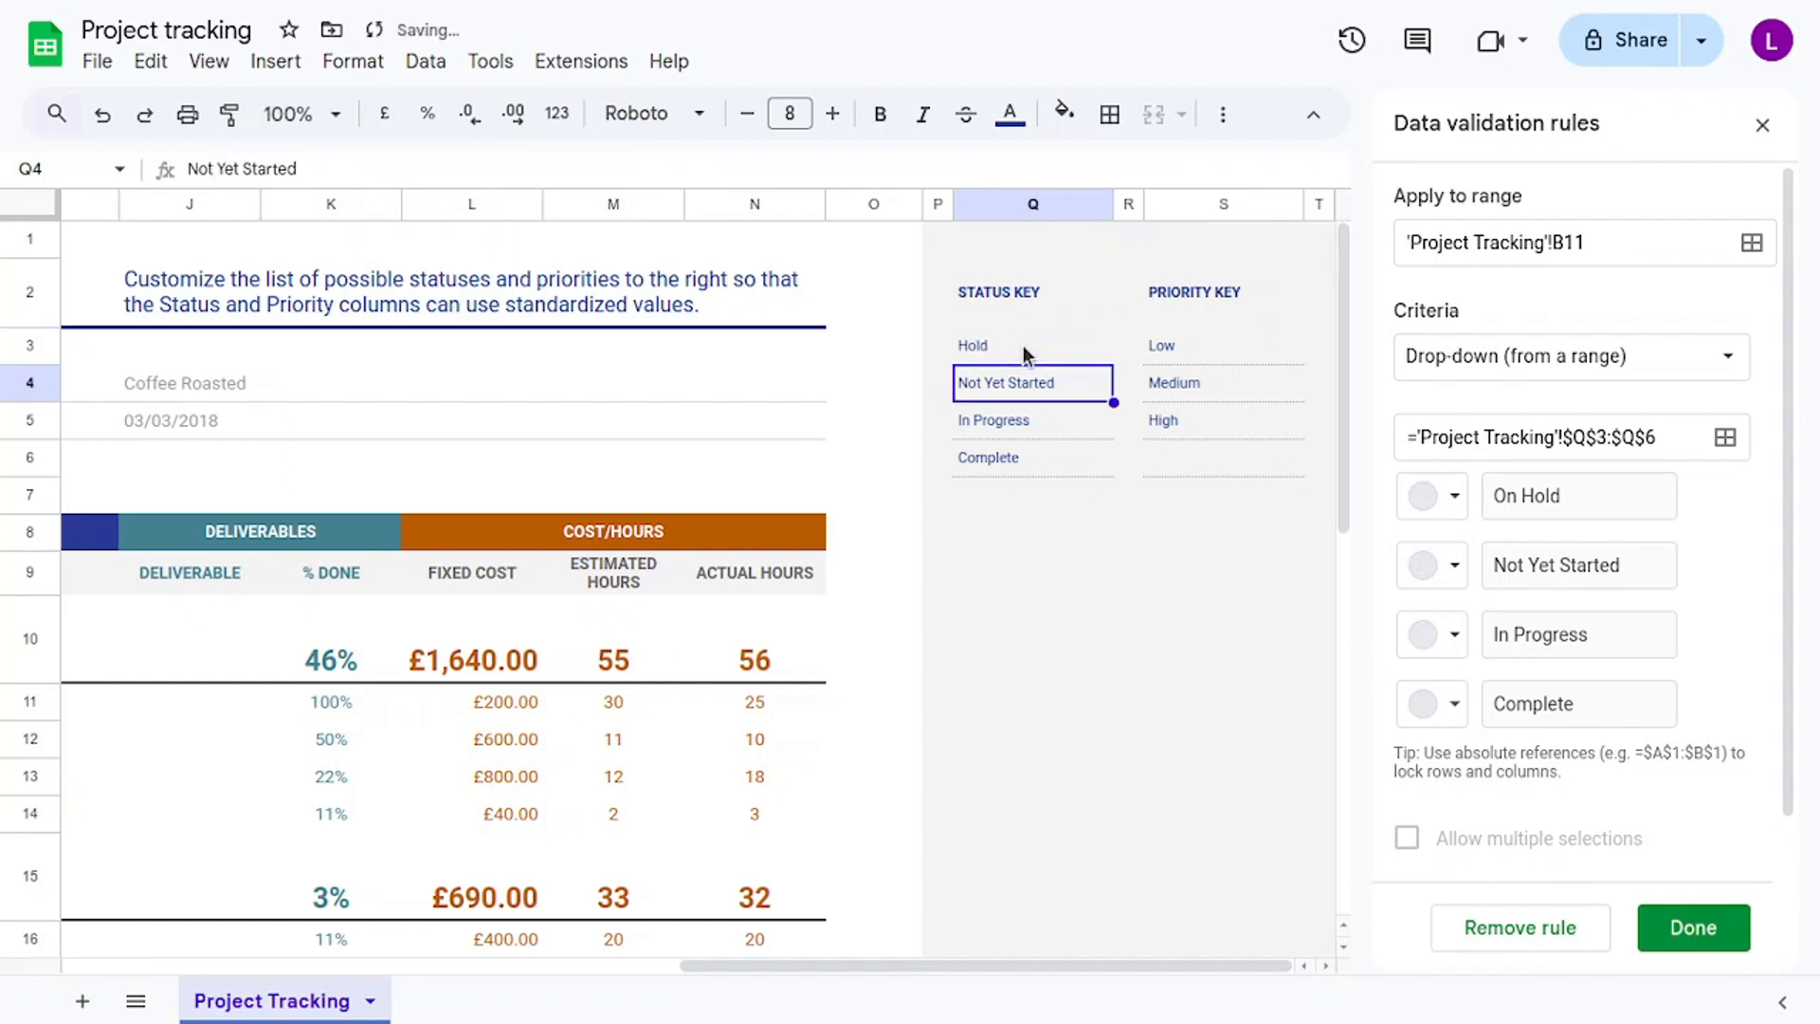
pyautogui.click(1671, 934)
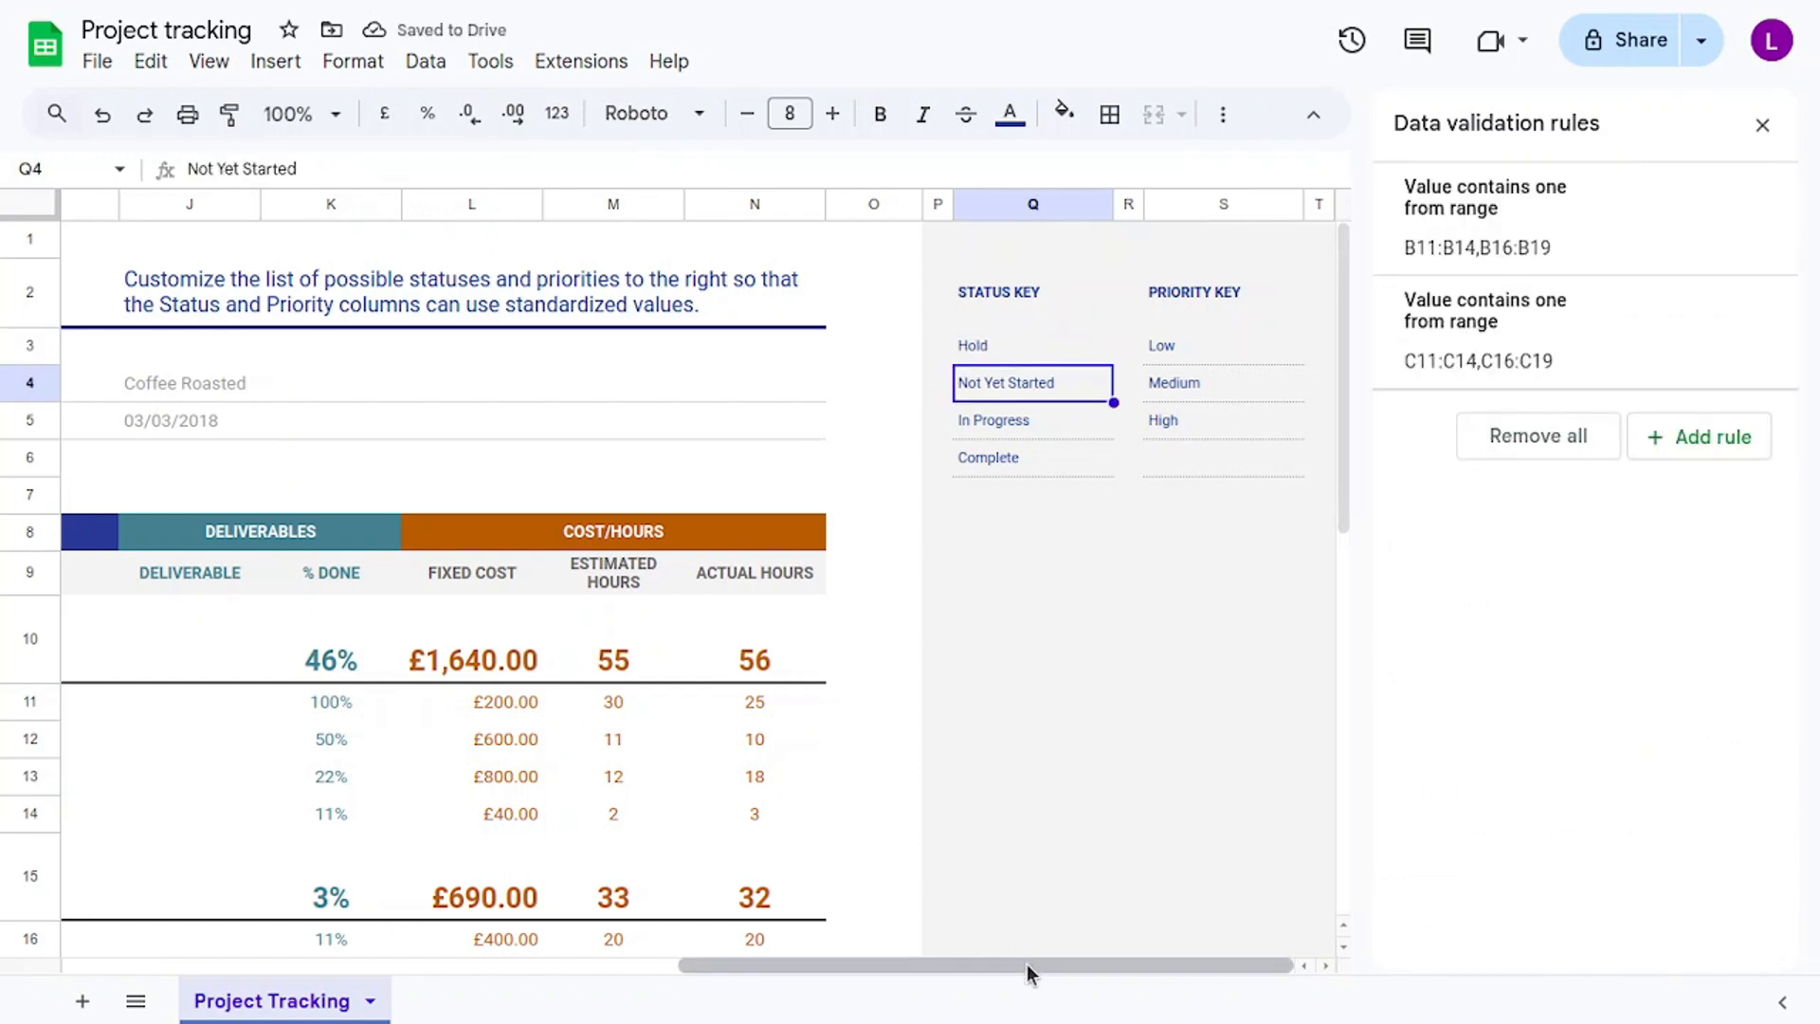
# Set the first LOYALTY PROGRAM task's status to Hold and close the Data validation panel.
pyautogui.moveTo(1027, 964); pyautogui.dragTo(284, 982)
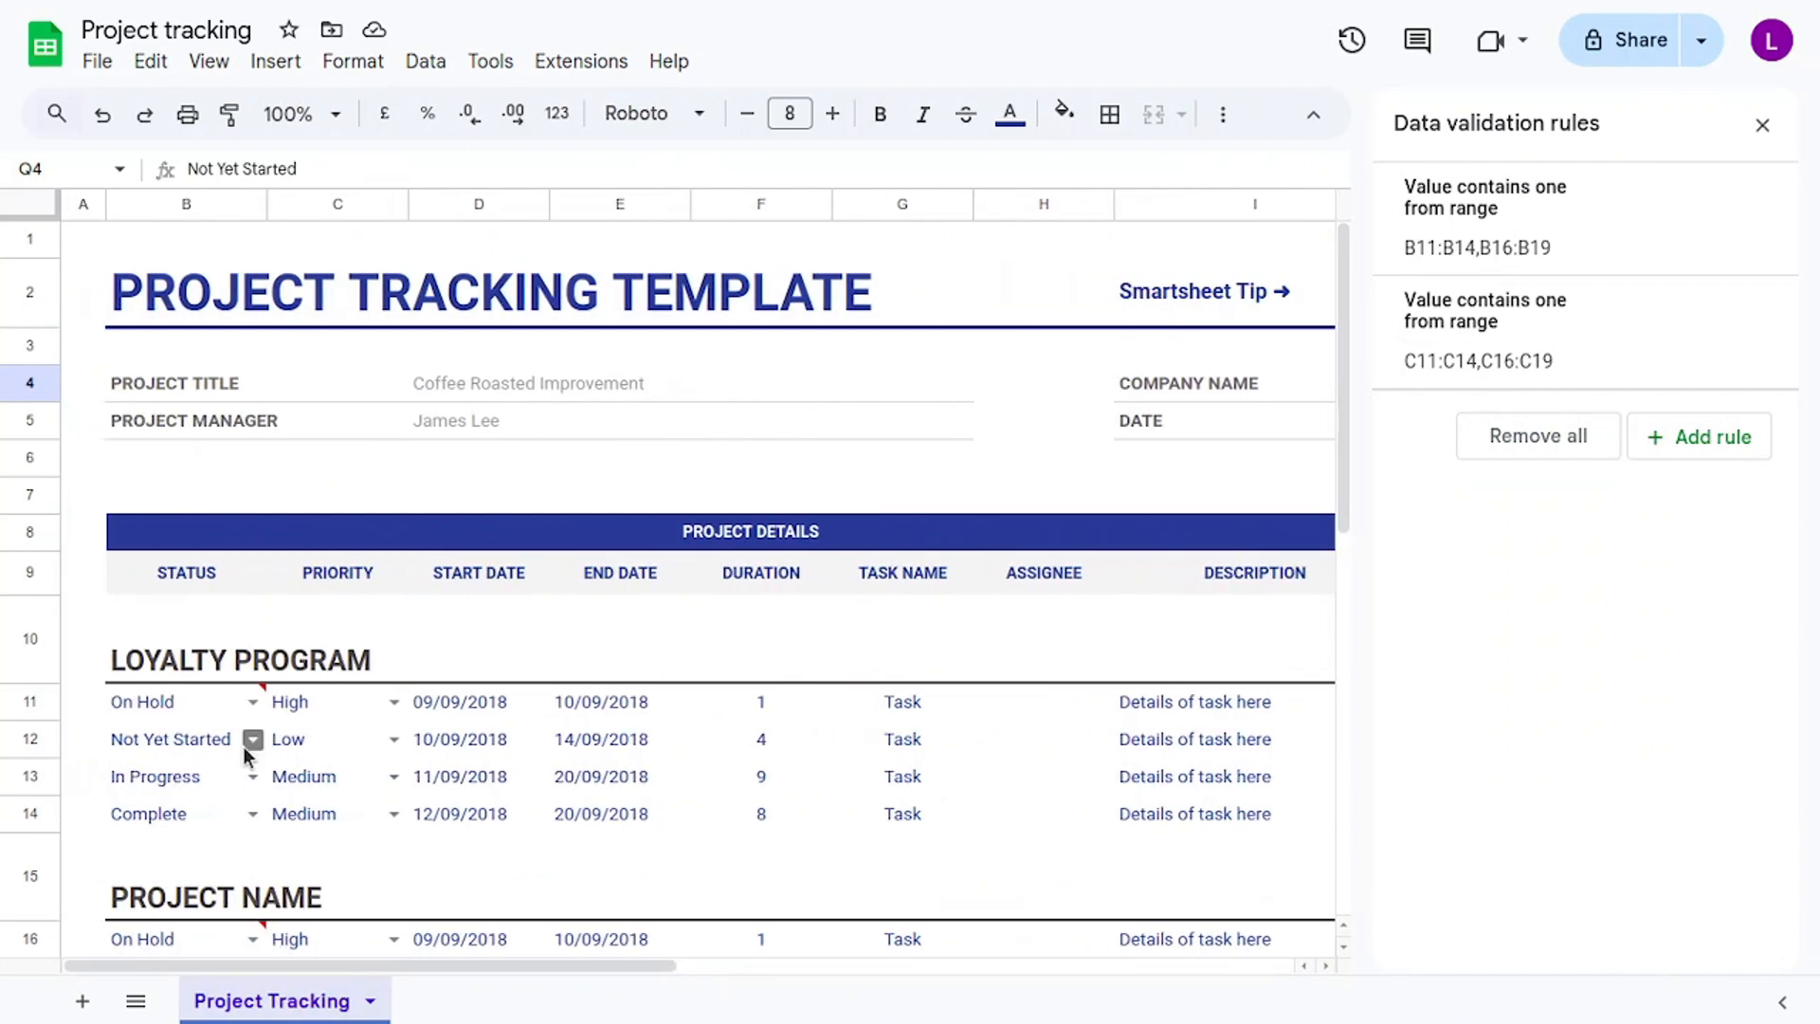
pyautogui.click(252, 702)
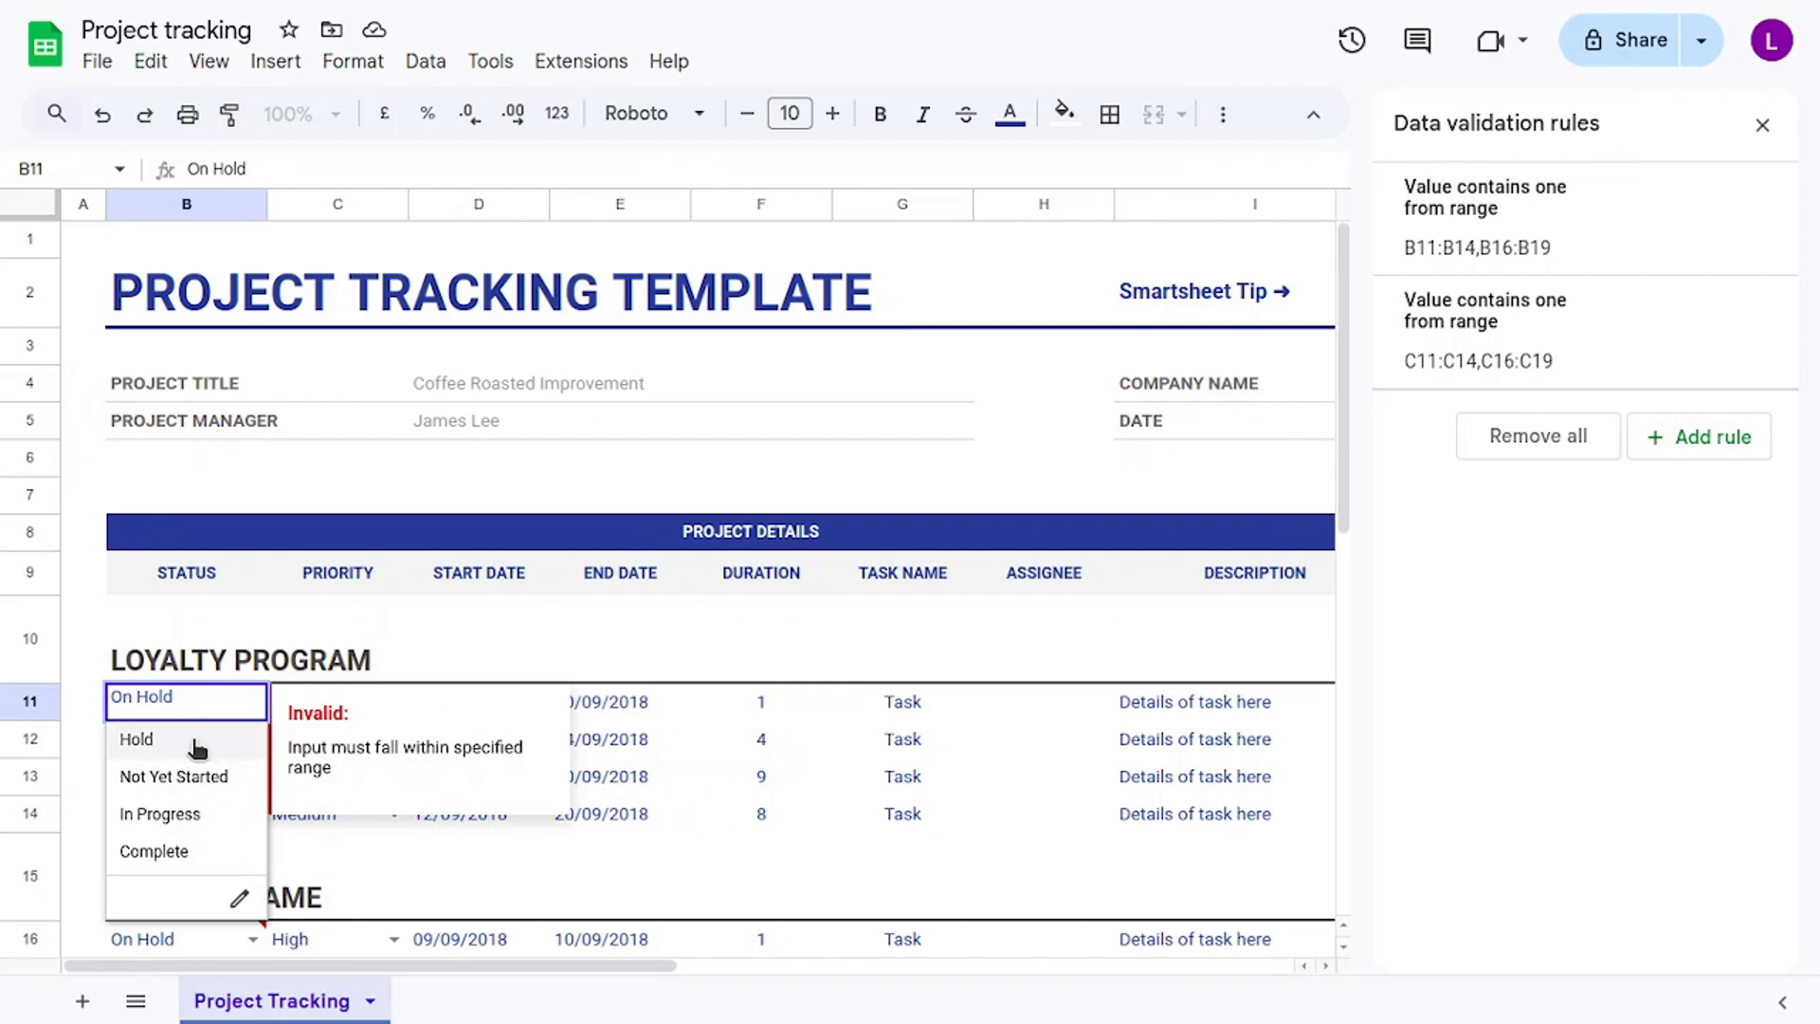
pyautogui.click(201, 749)
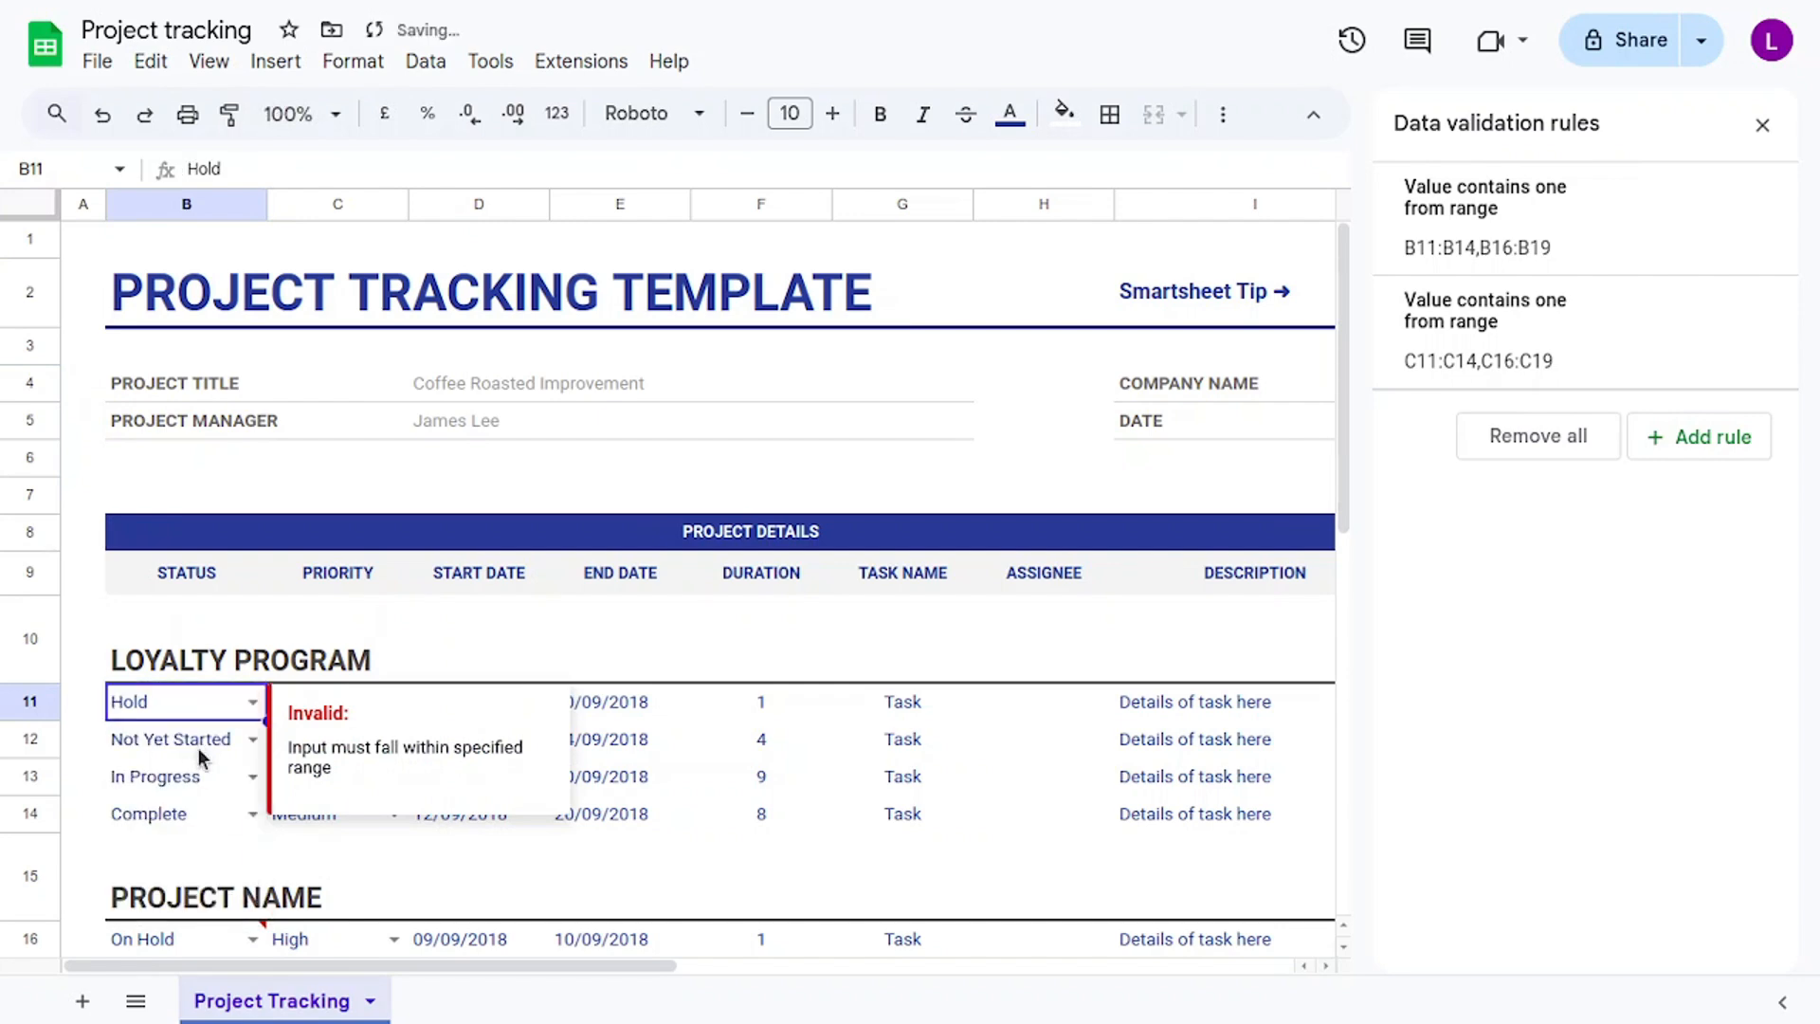
pyautogui.click(1763, 128)
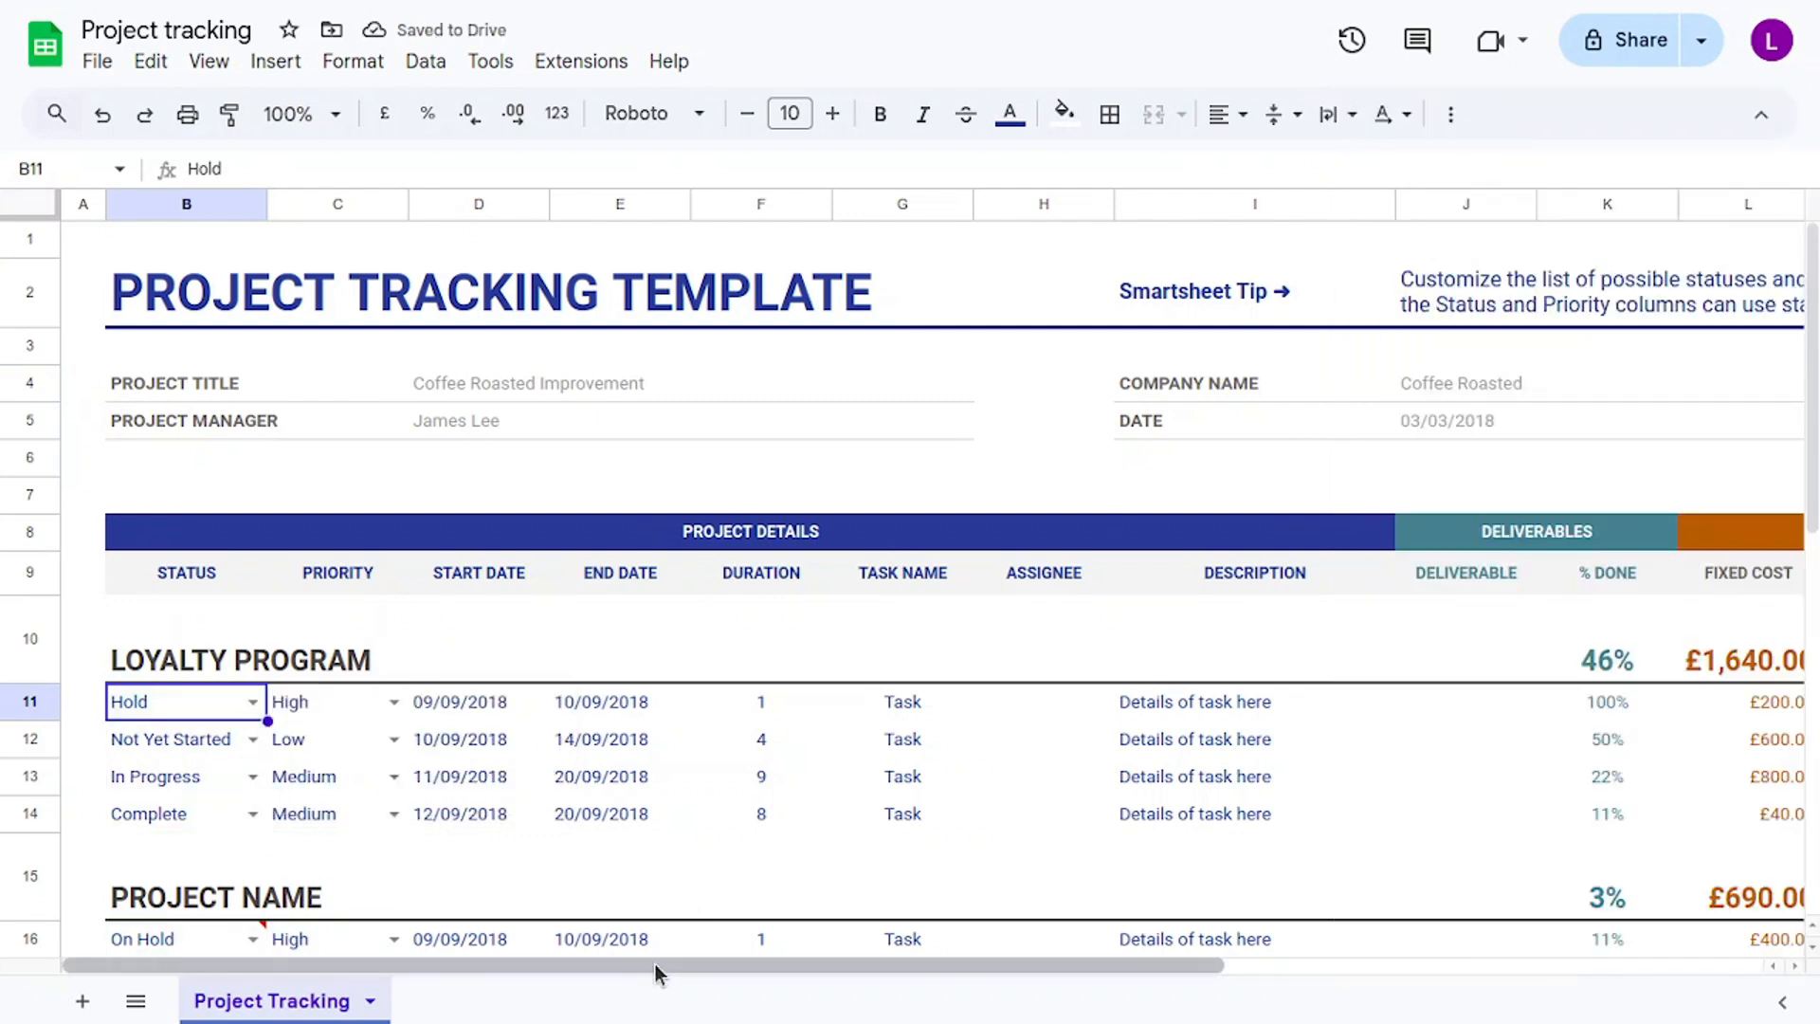
# Rename the Status Key's Hold entry back to On Hold.
pyautogui.moveTo(657, 973); pyautogui.dragTo(1483, 967)
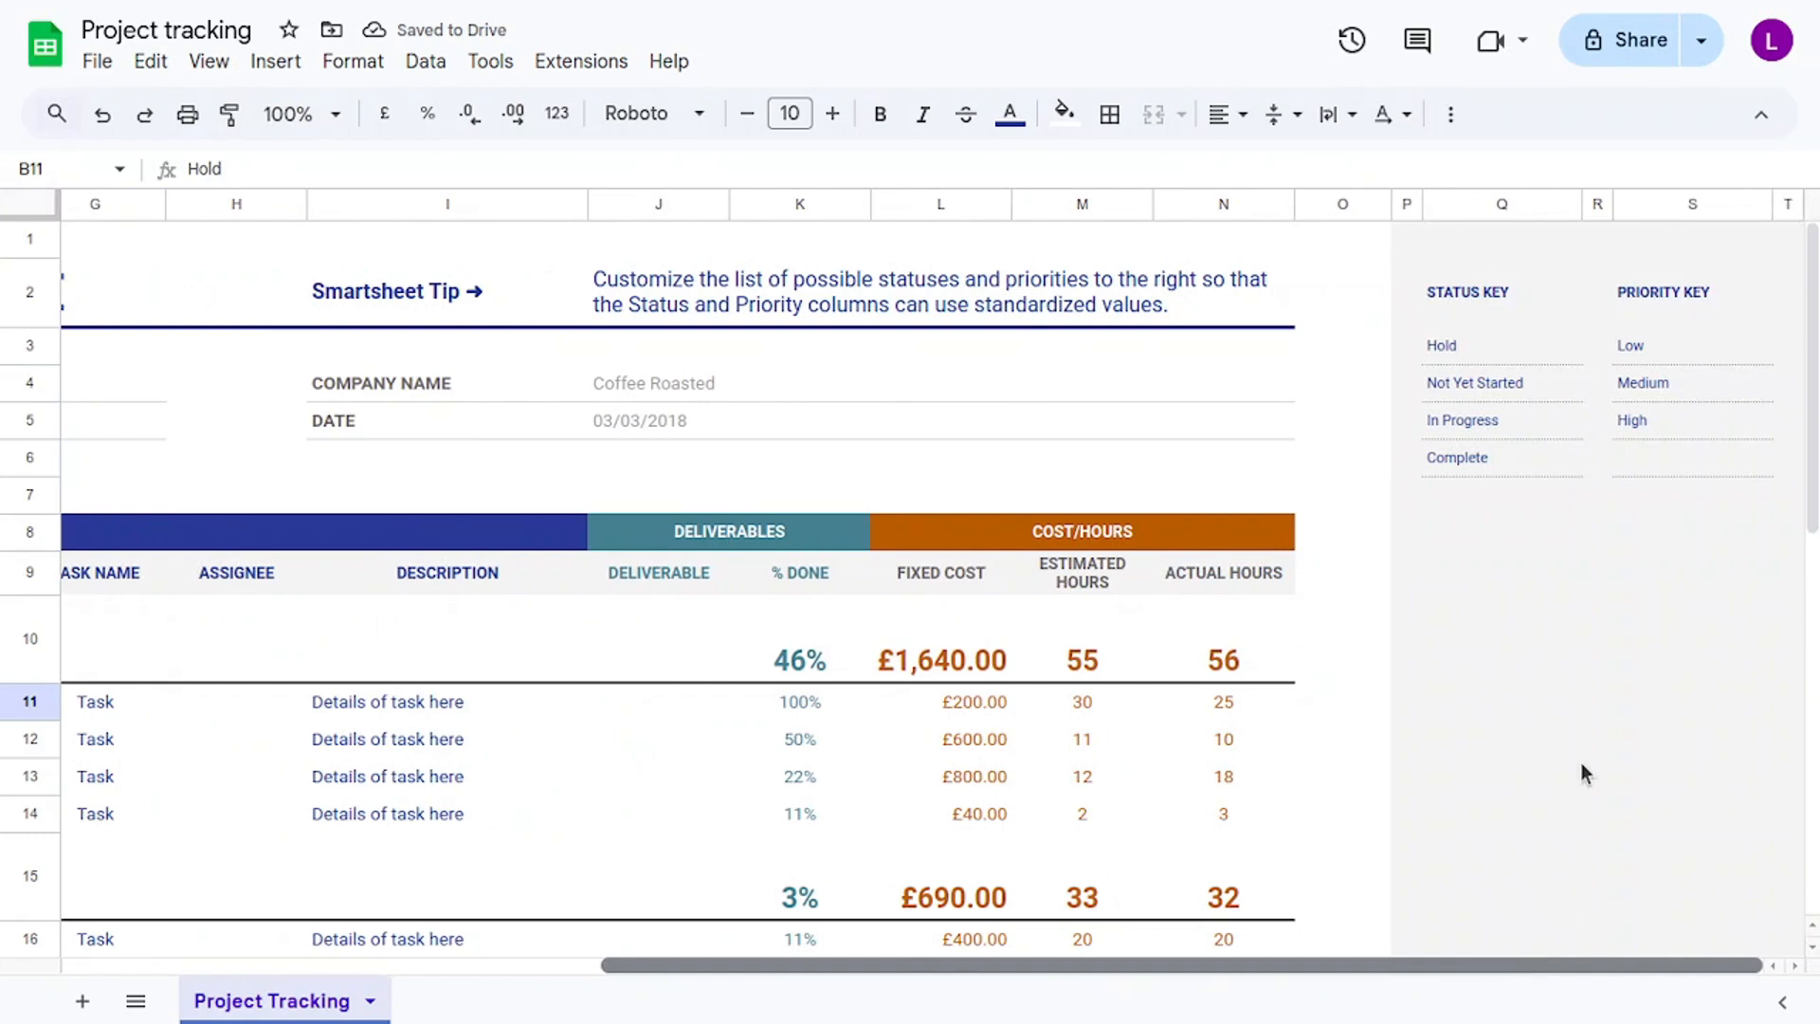
pyautogui.click(1495, 347)
pyautogui.doubleClick(1493, 344)
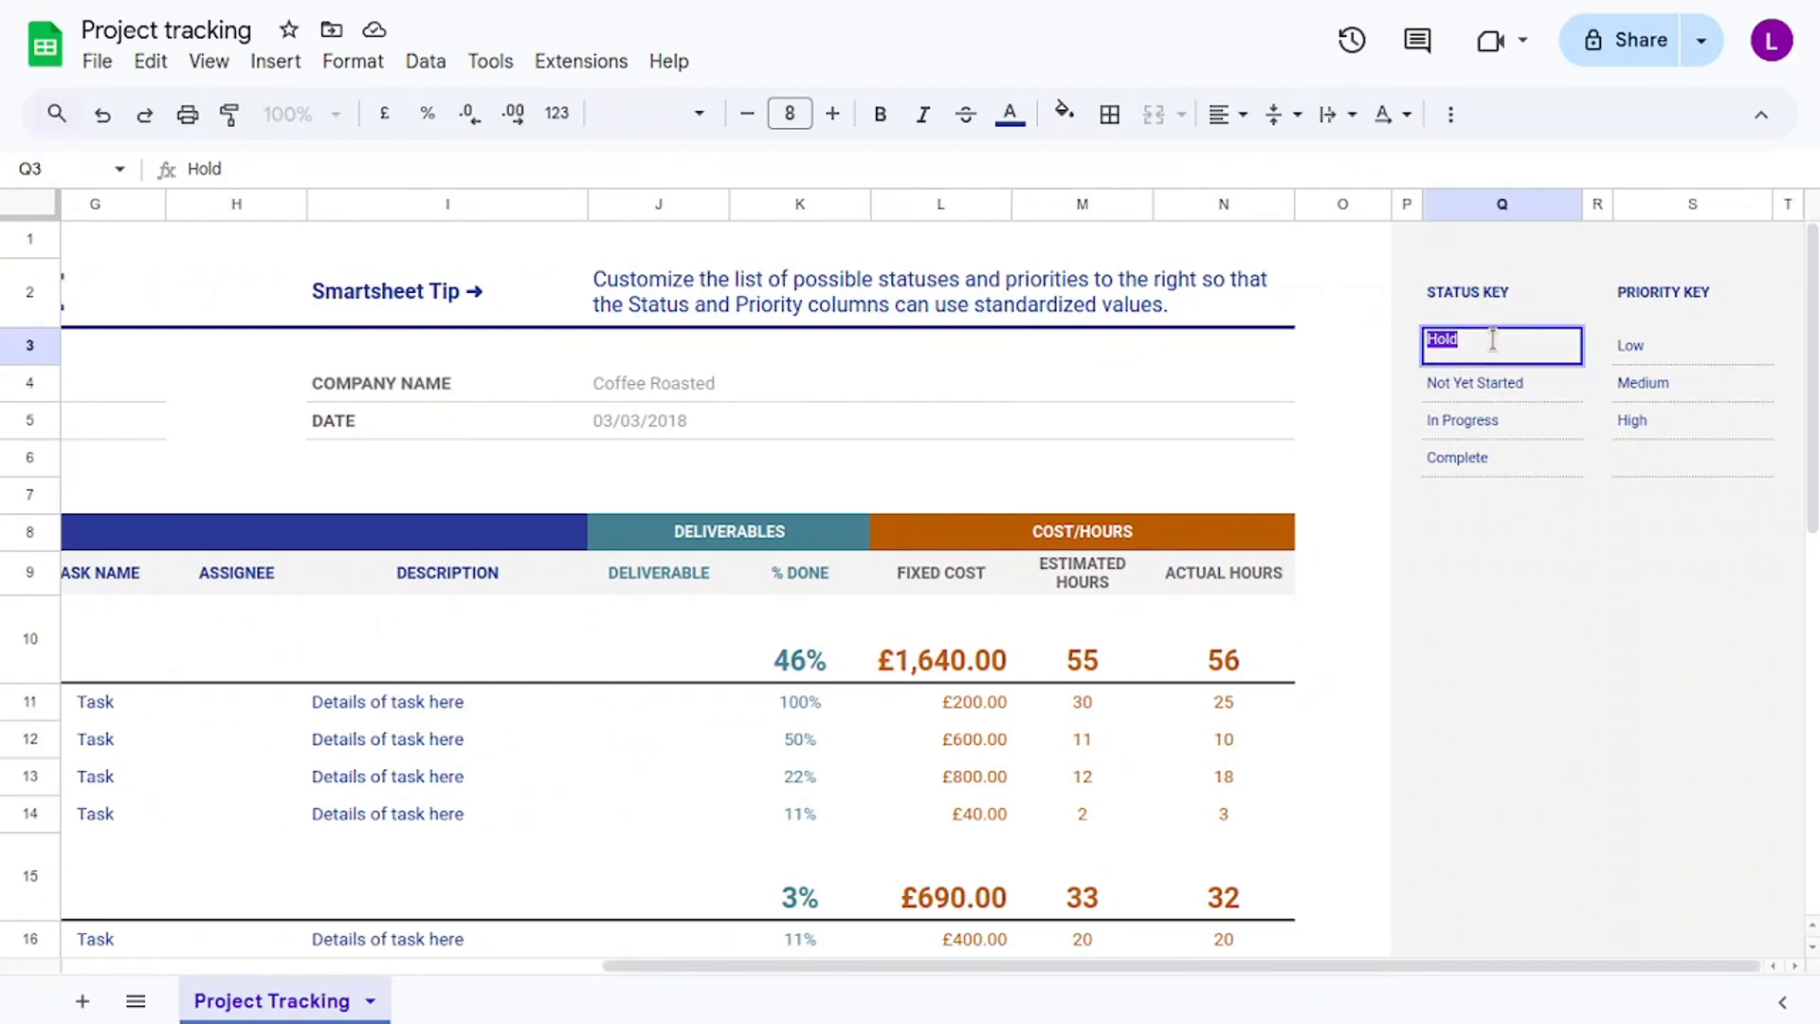
pyautogui.press('Left')
pyautogui.write('On')
pyautogui.press('Return')
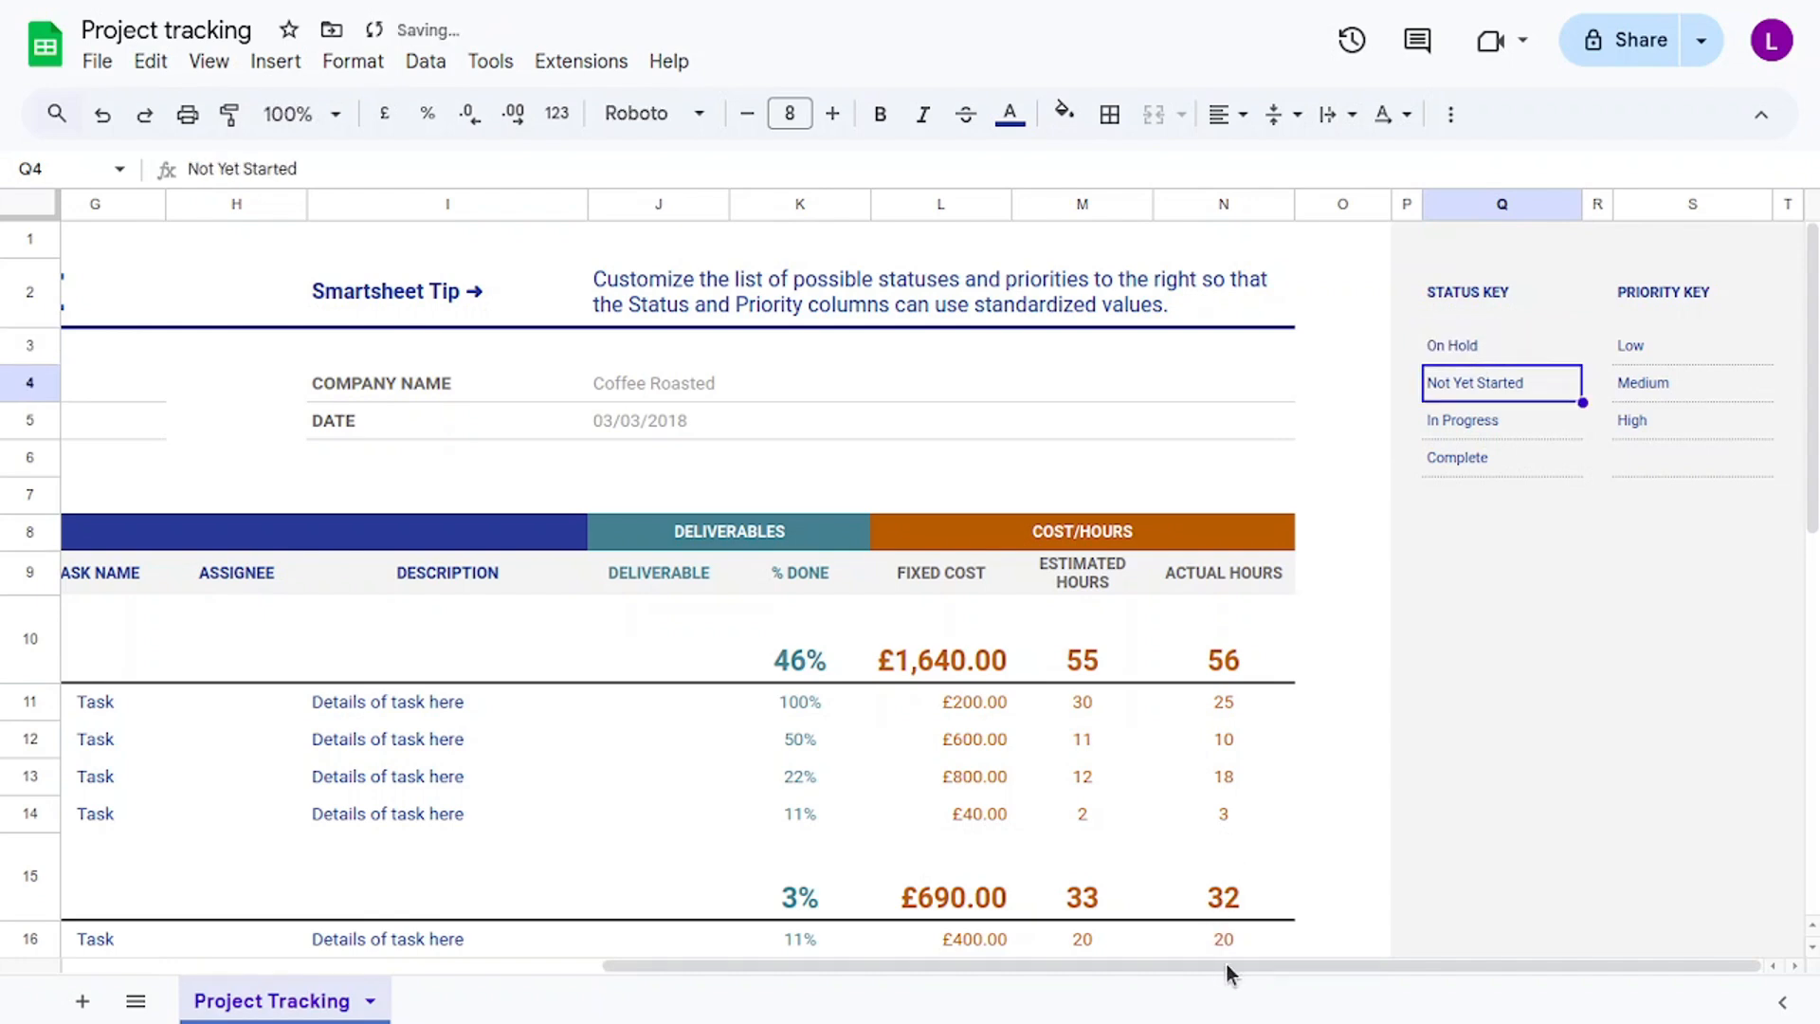
# Set the first LOYALTY PROGRAM task's status to On Hold, dismissing the invalid input warning.
pyautogui.moveTo(1226, 965); pyautogui.dragTo(471, 870)
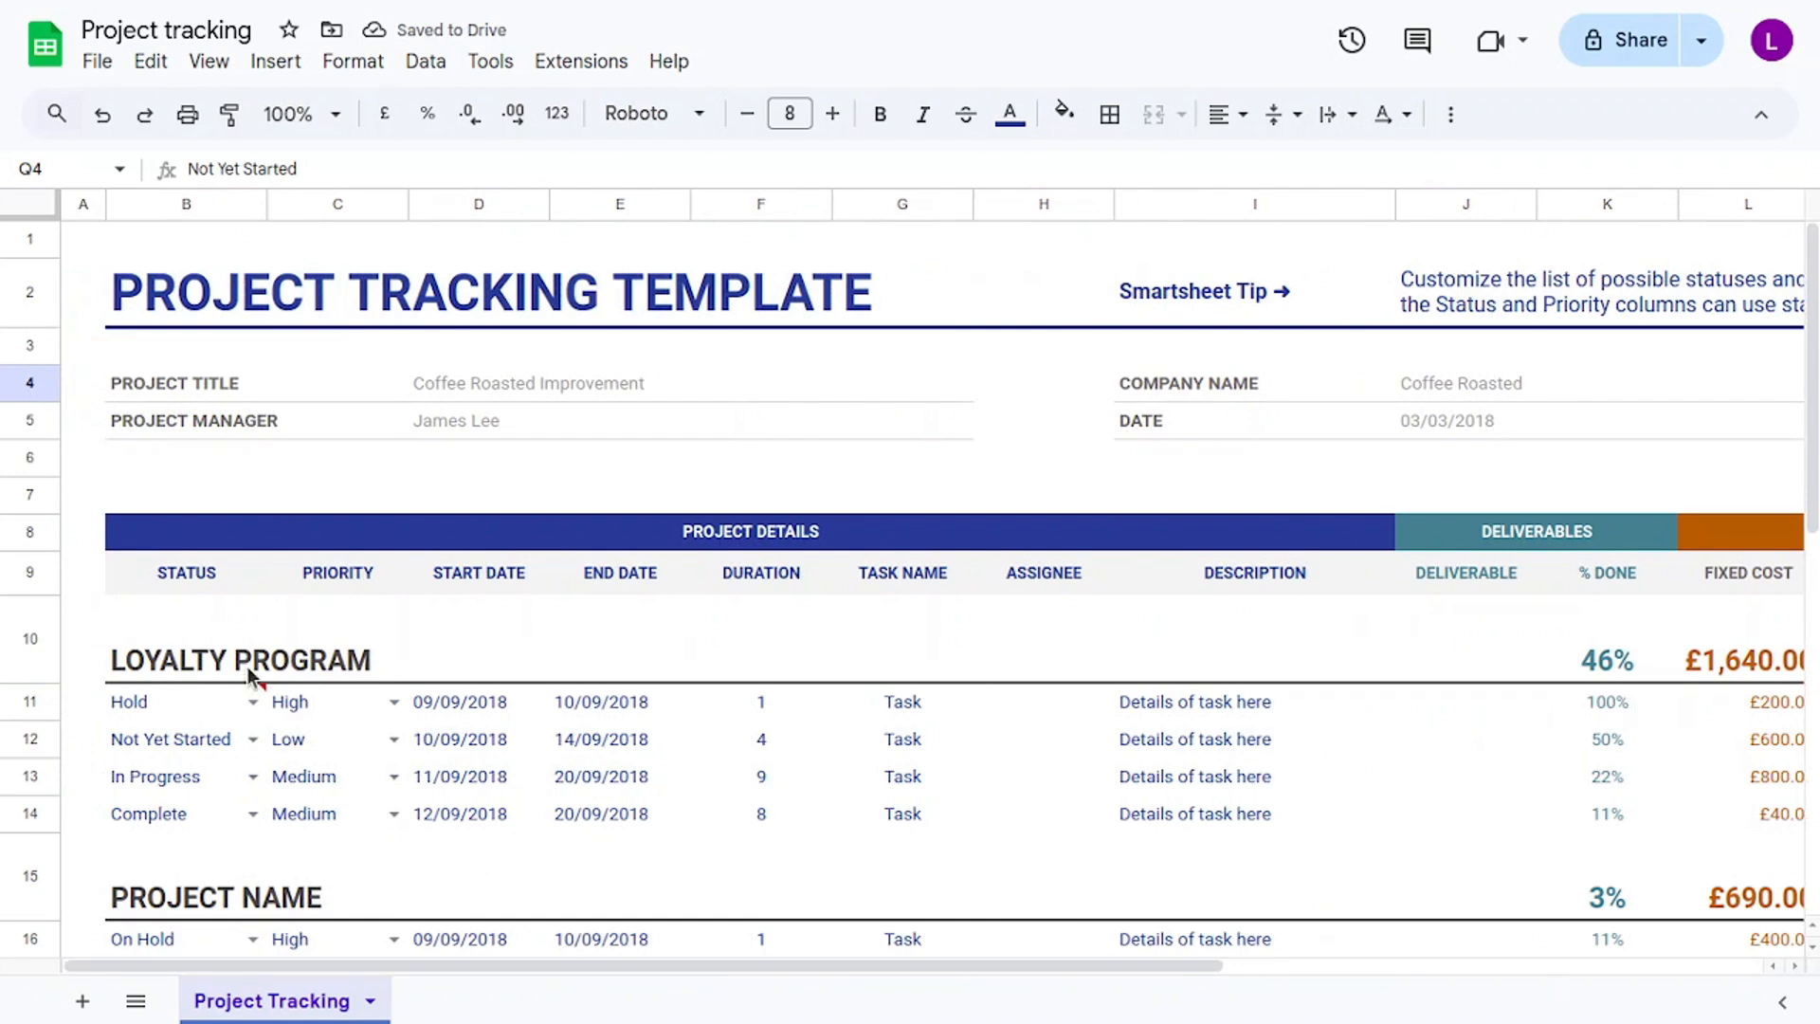
pyautogui.click(248, 702)
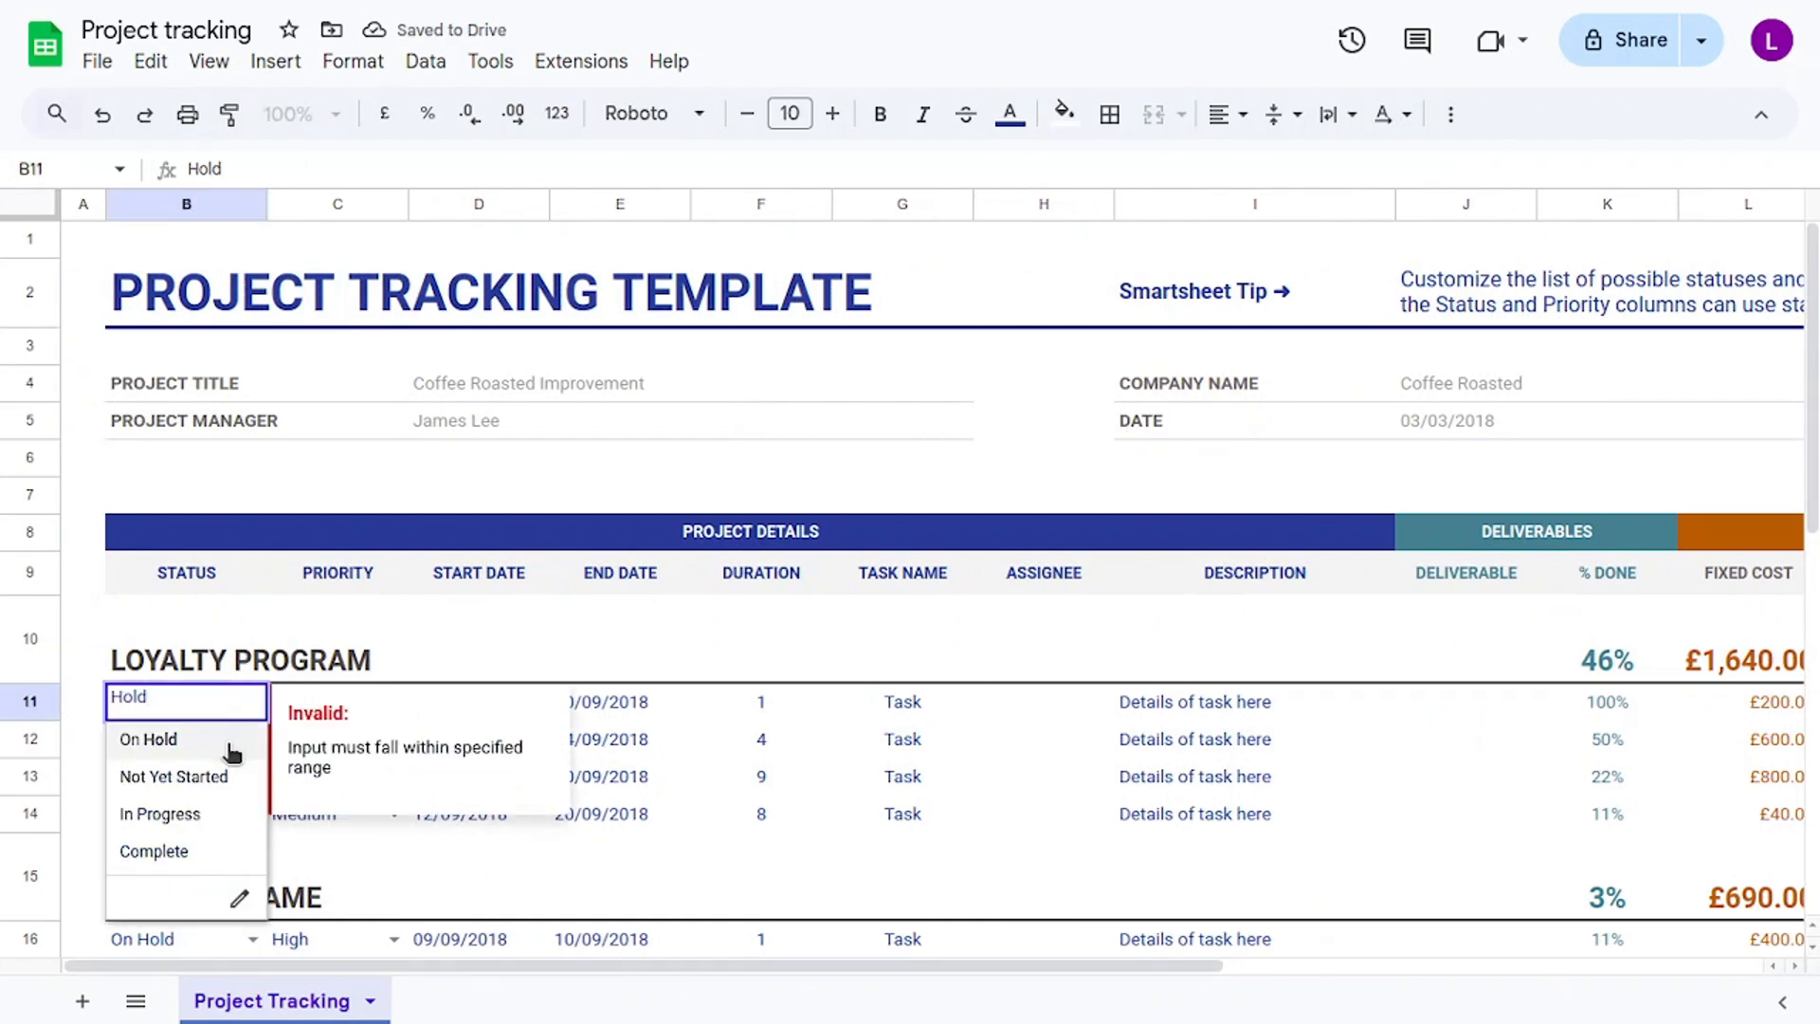
pyautogui.click(233, 747)
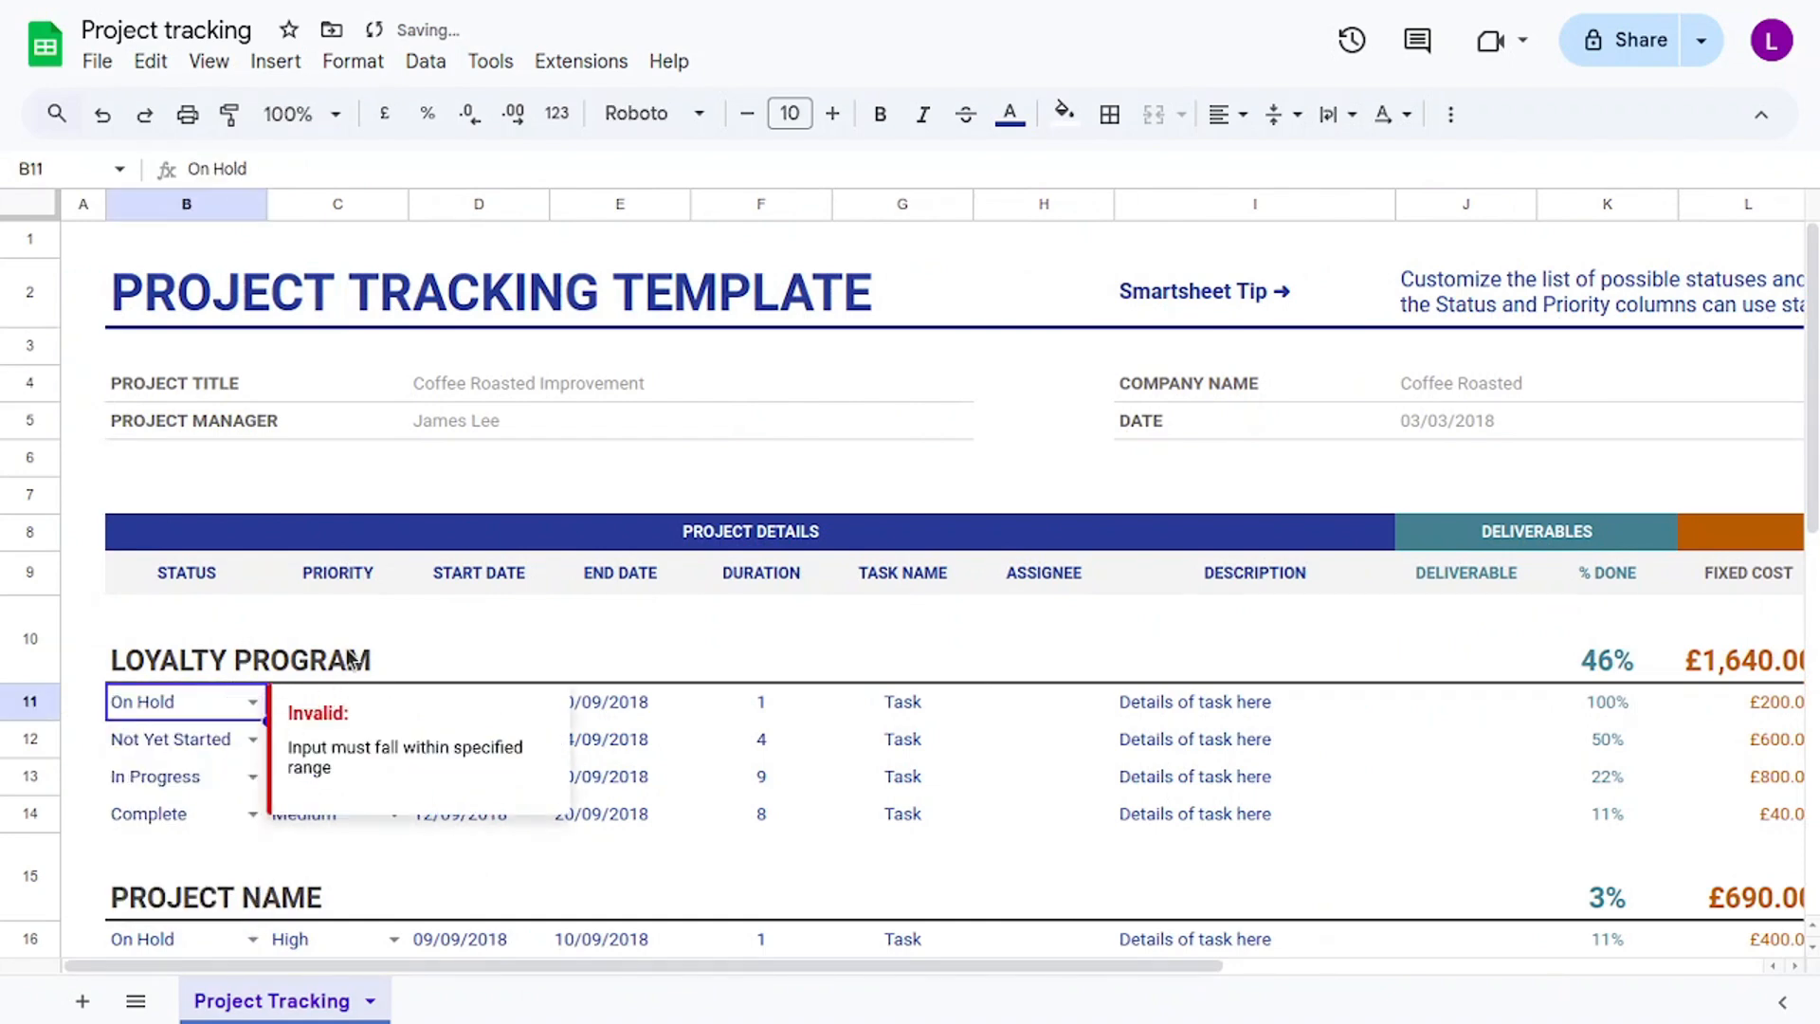
pyautogui.click(358, 586)
pyautogui.click(396, 706)
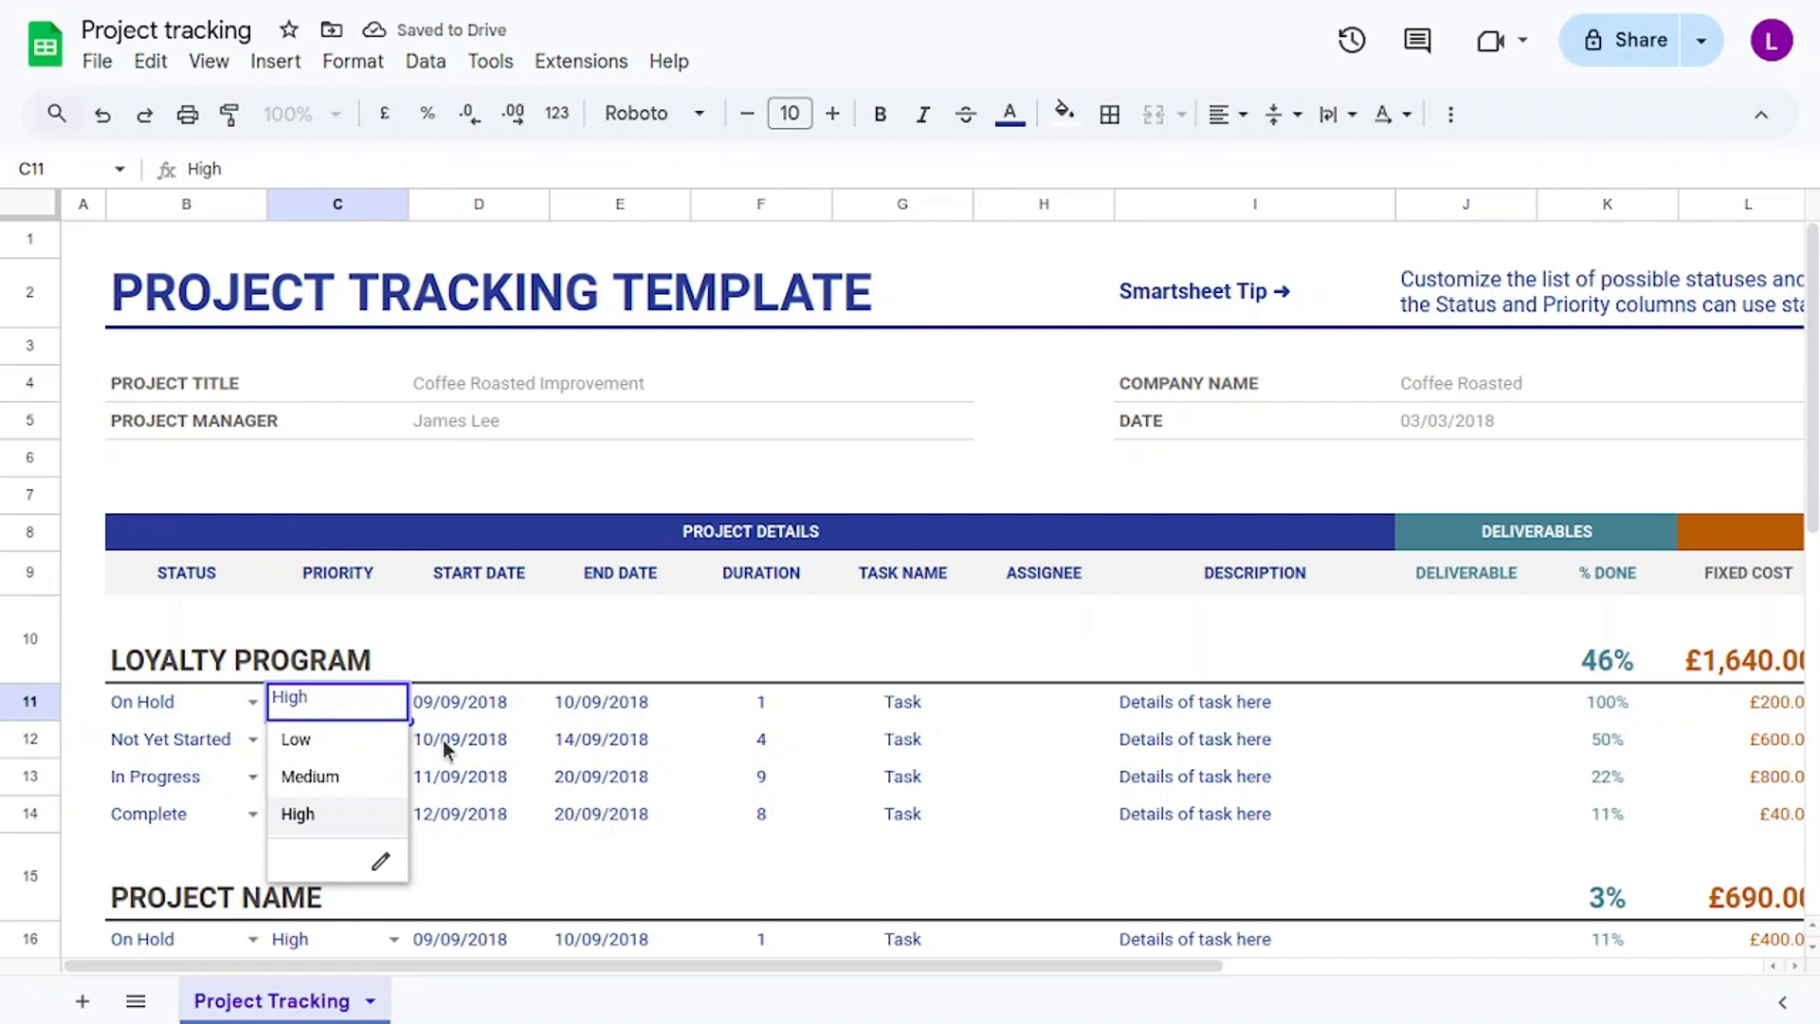
# Set the first task's start date to 07/09/2018 and end date to 09/09/2018, giving duration 2.
pyautogui.click(473, 701)
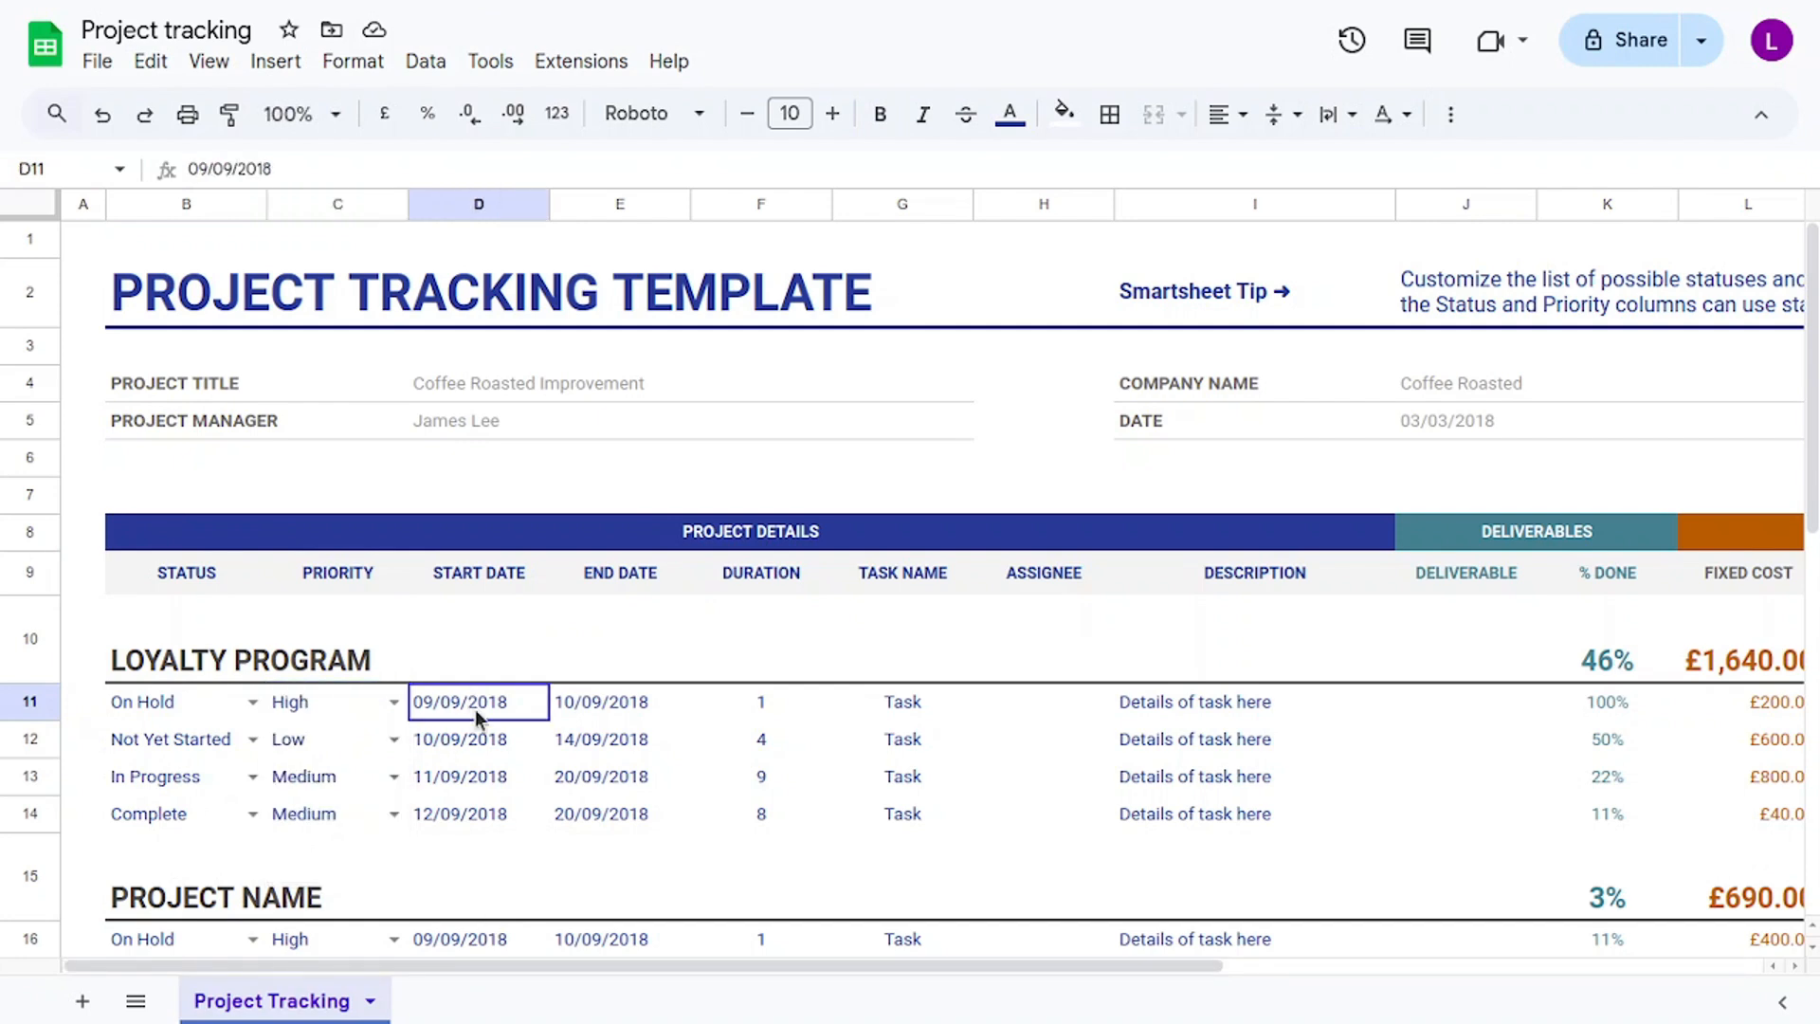
pyautogui.doubleClick(475, 709)
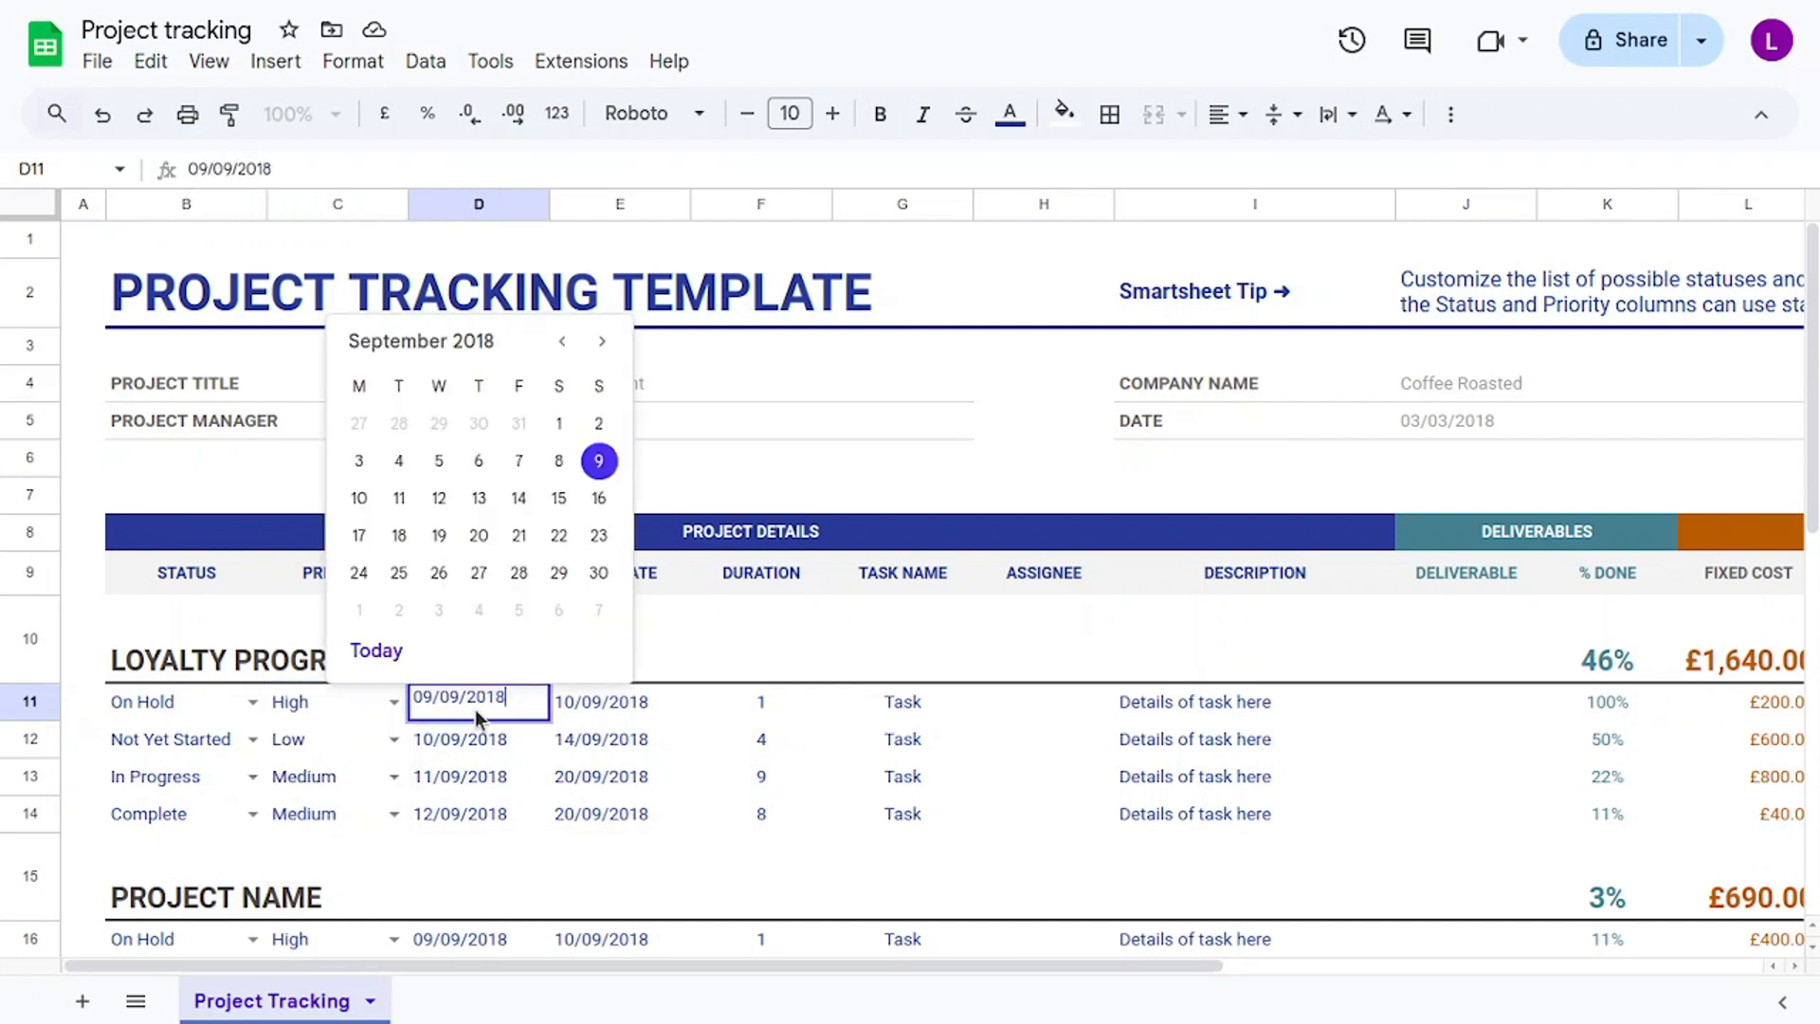
pyautogui.click(521, 462)
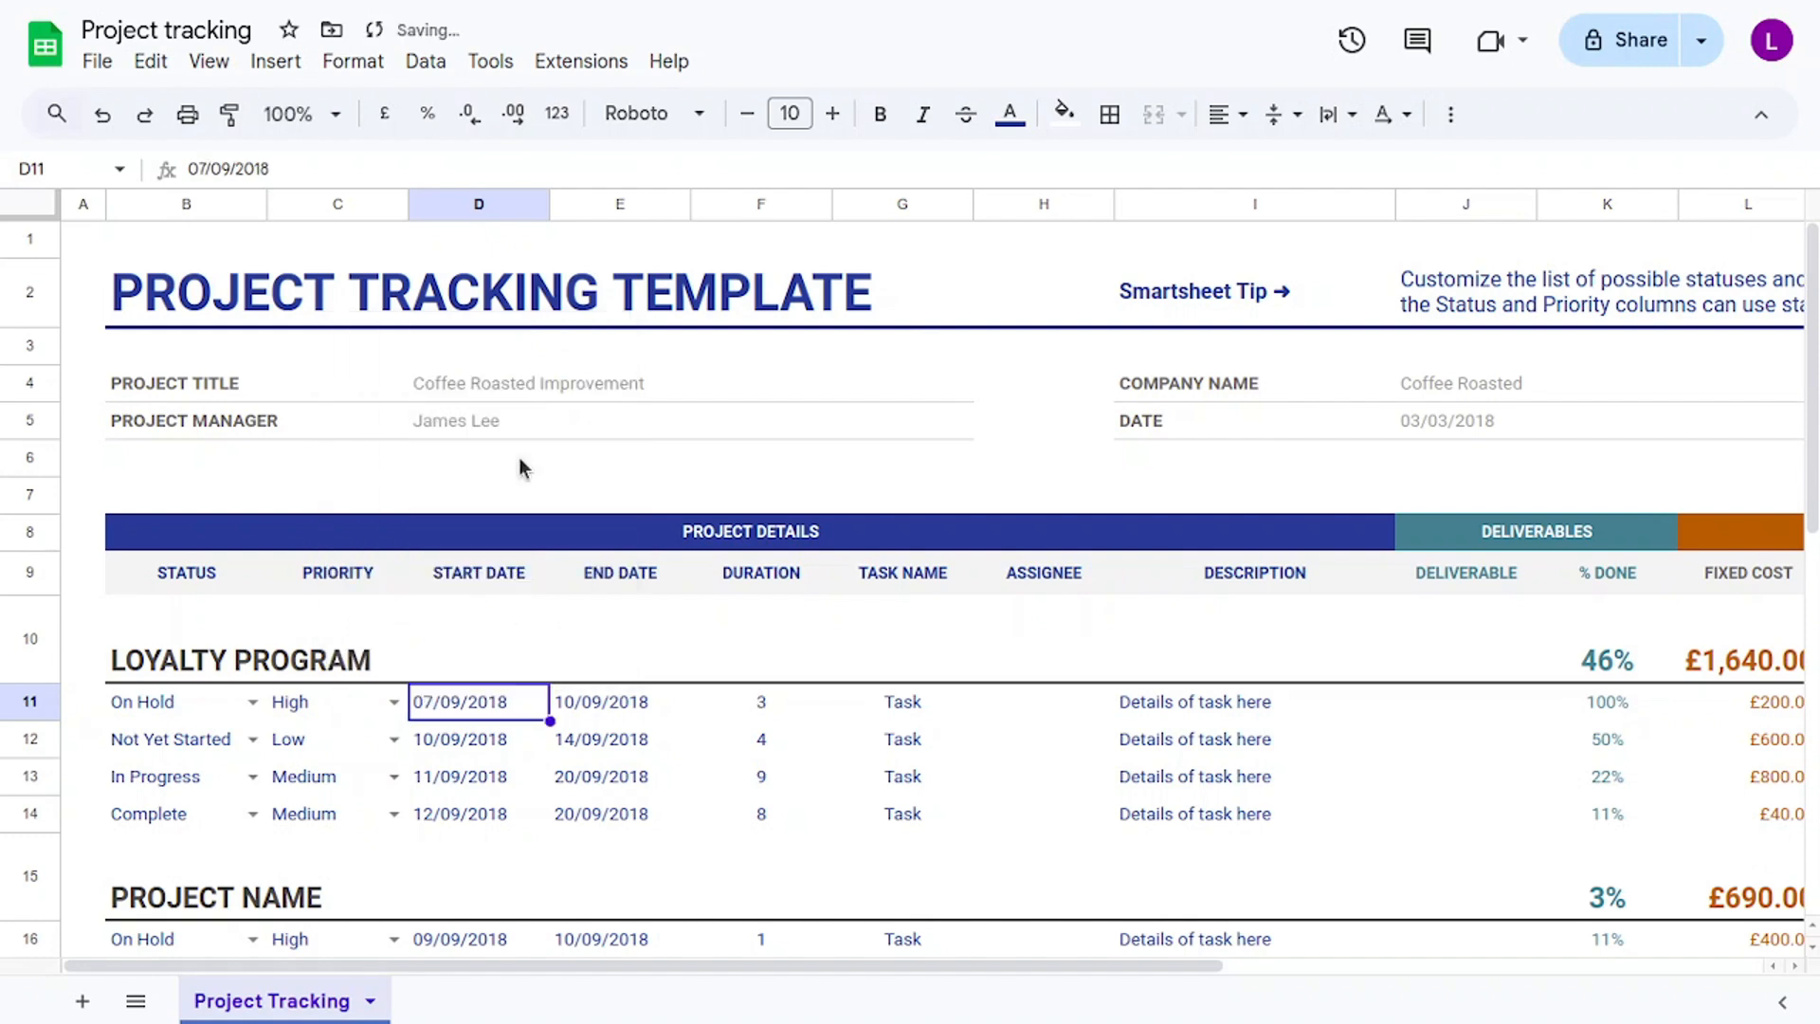
pyautogui.click(635, 706)
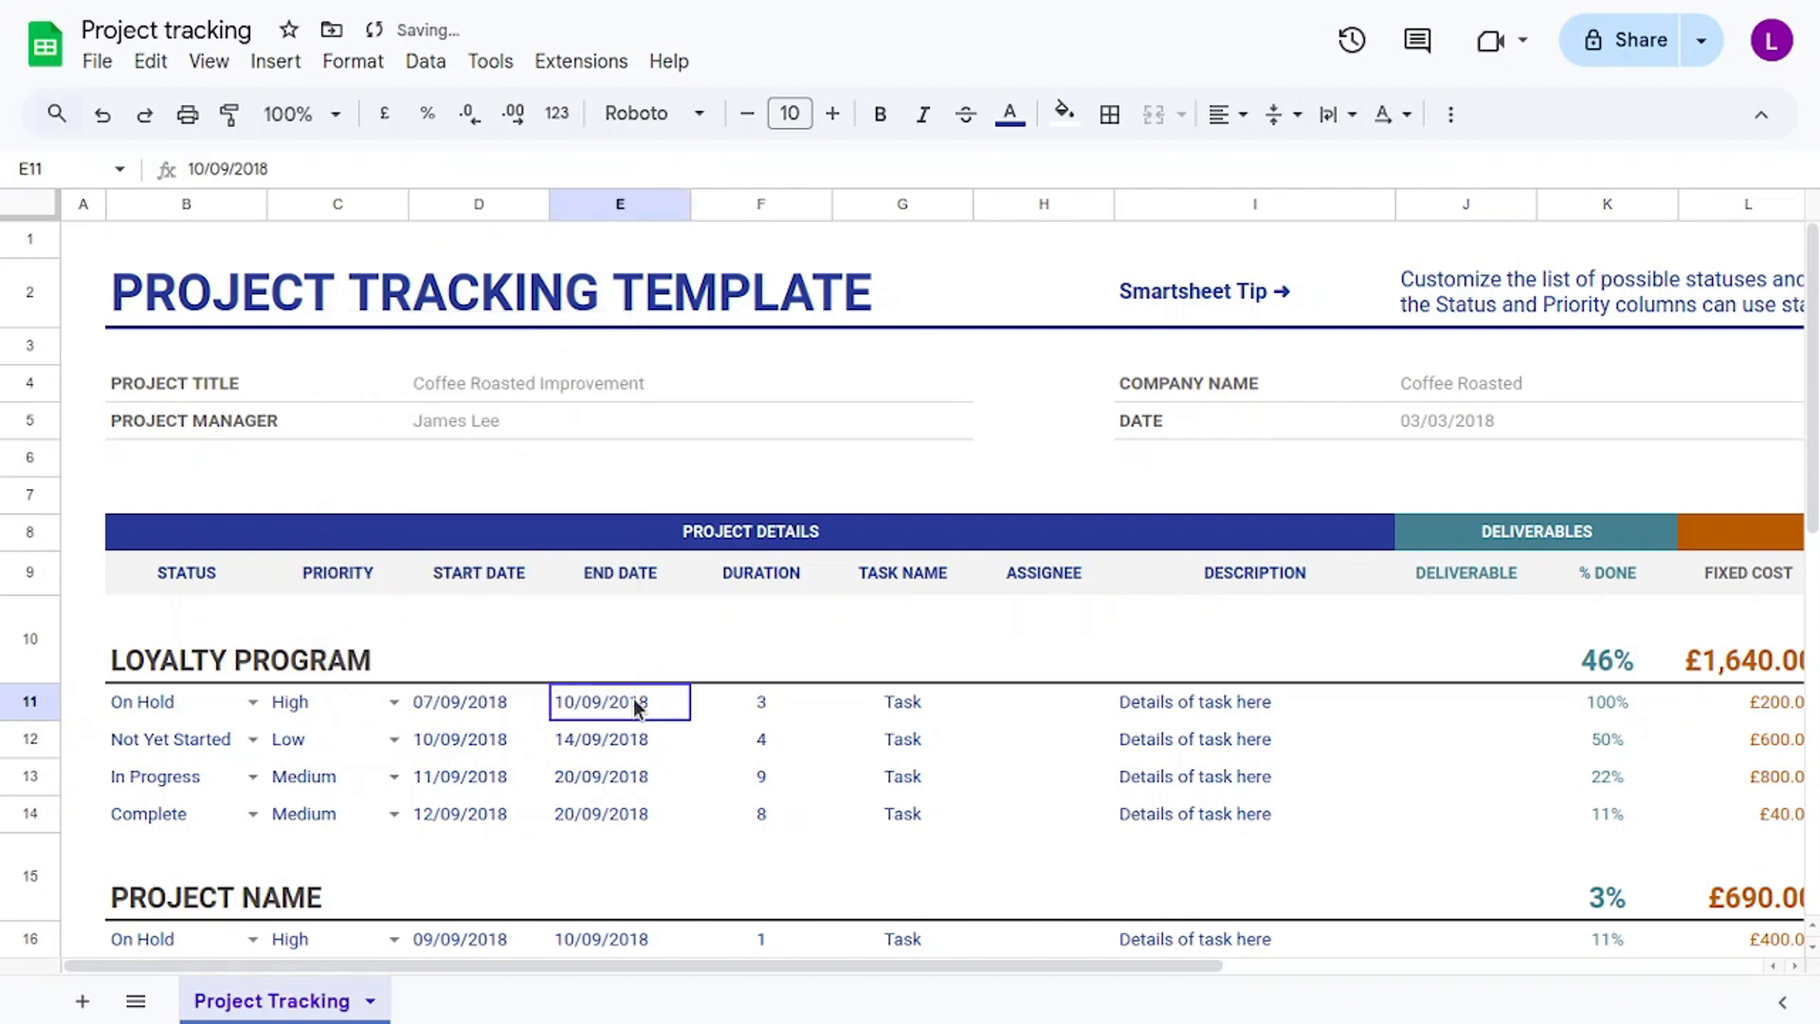
pyautogui.doubleClick(650, 713)
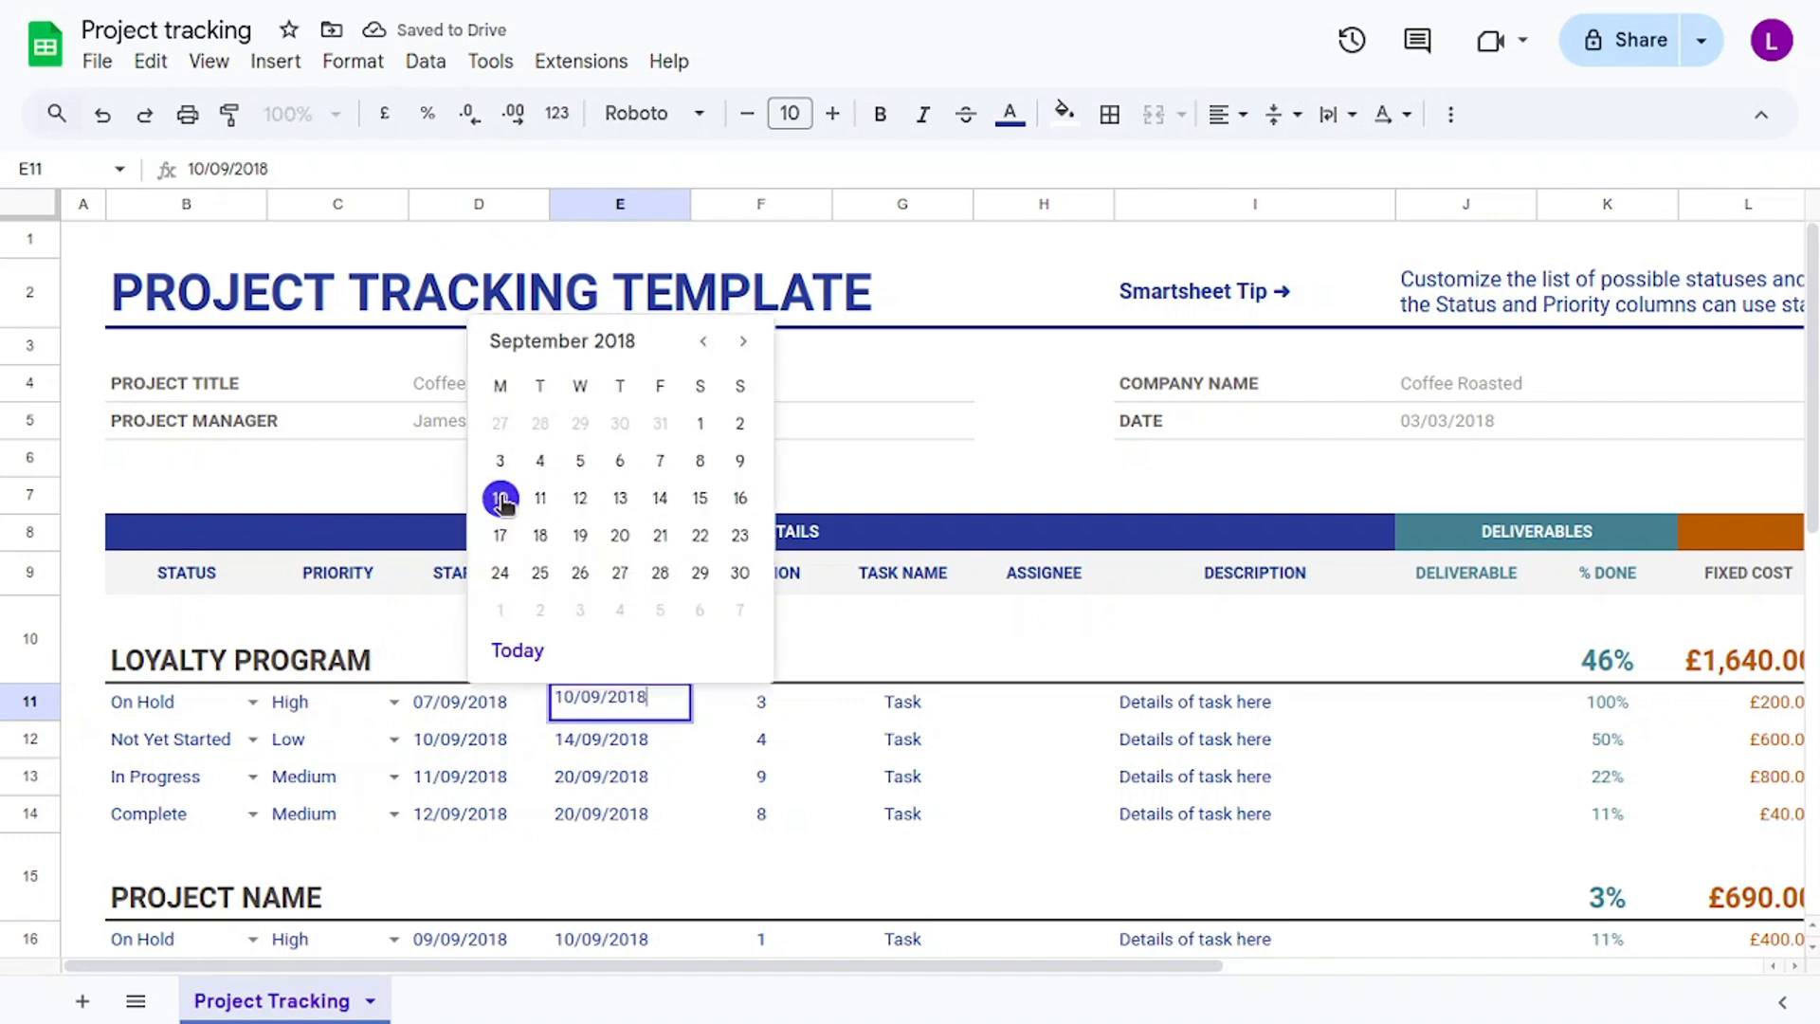
pyautogui.click(740, 463)
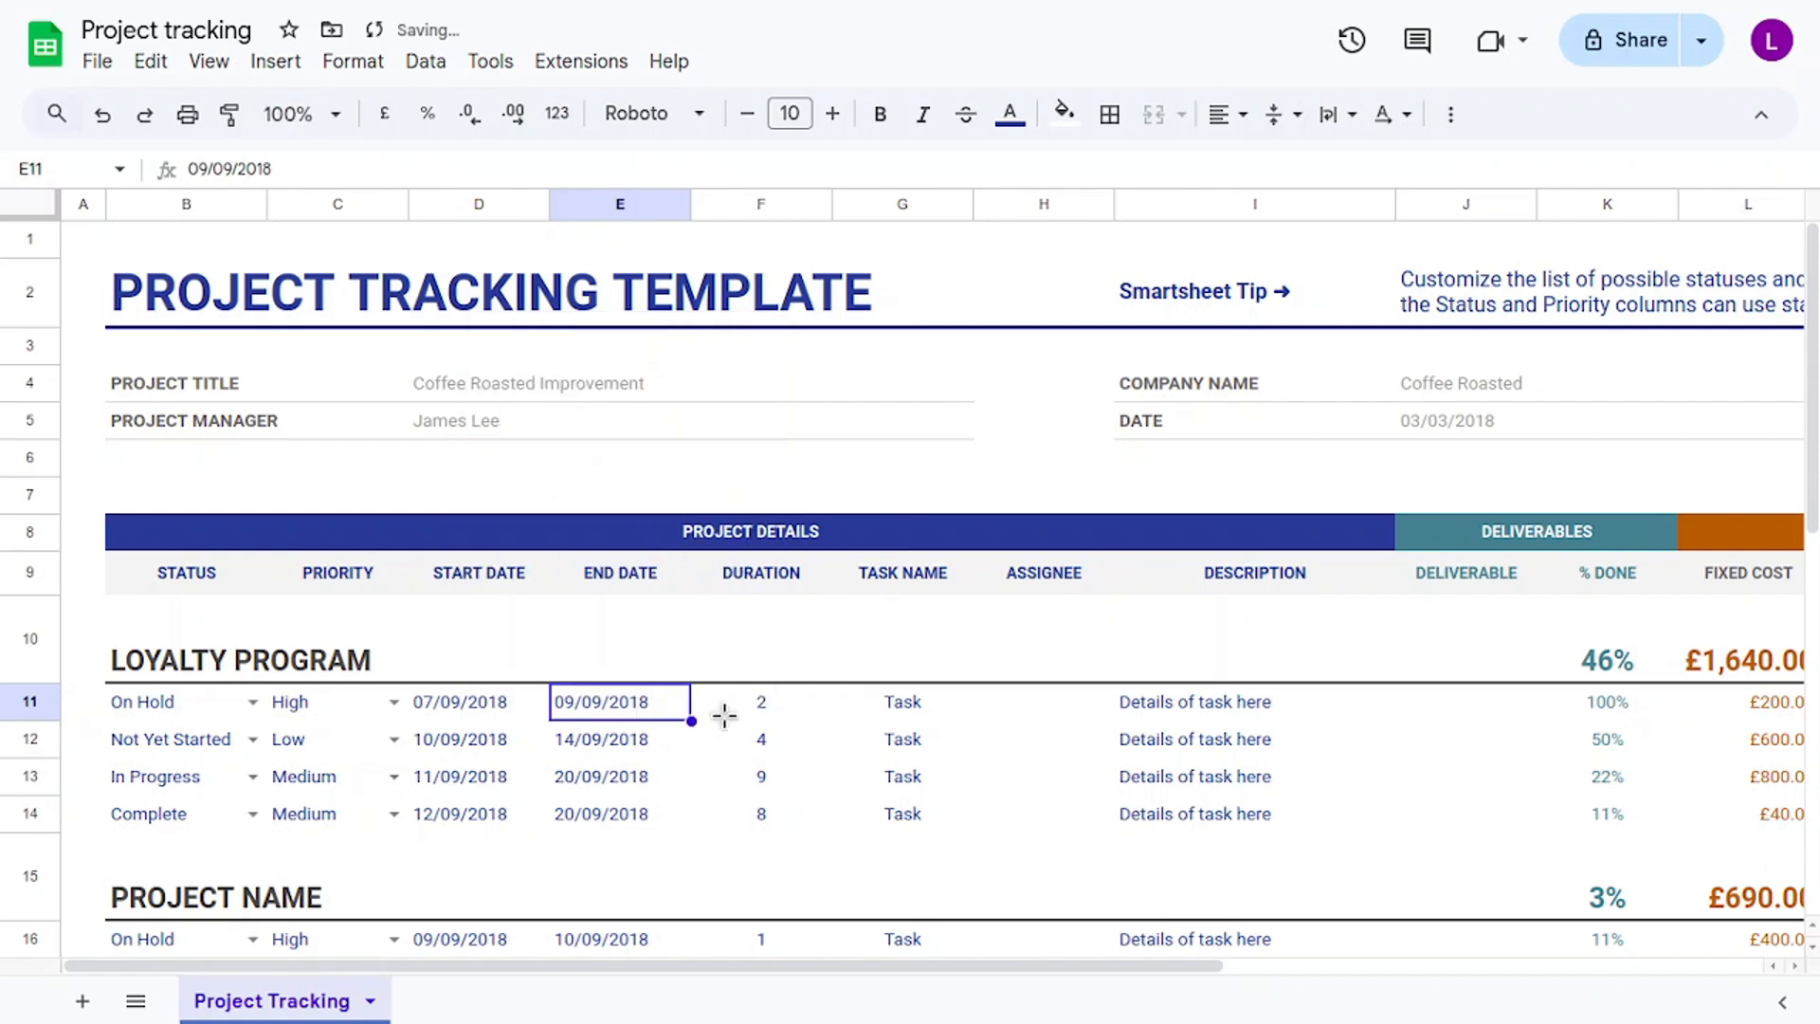
pyautogui.click(751, 704)
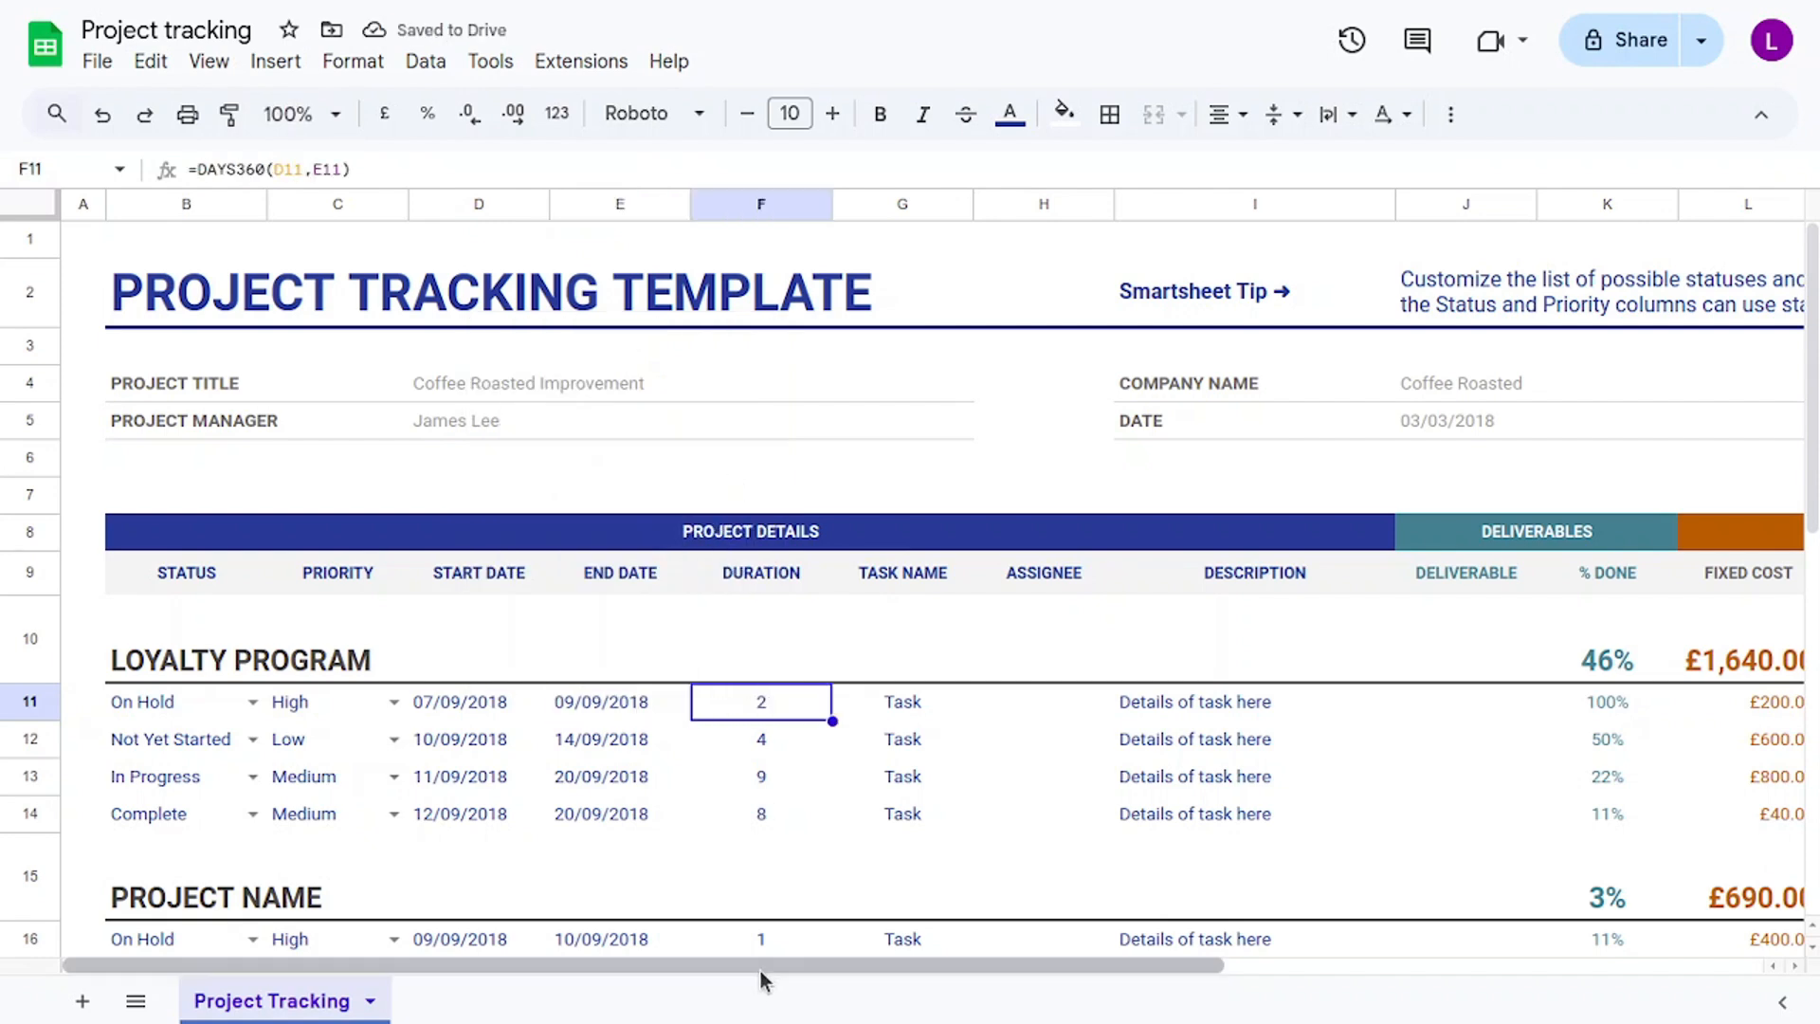
pyautogui.moveTo(776, 965); pyautogui.dragTo(844, 967)
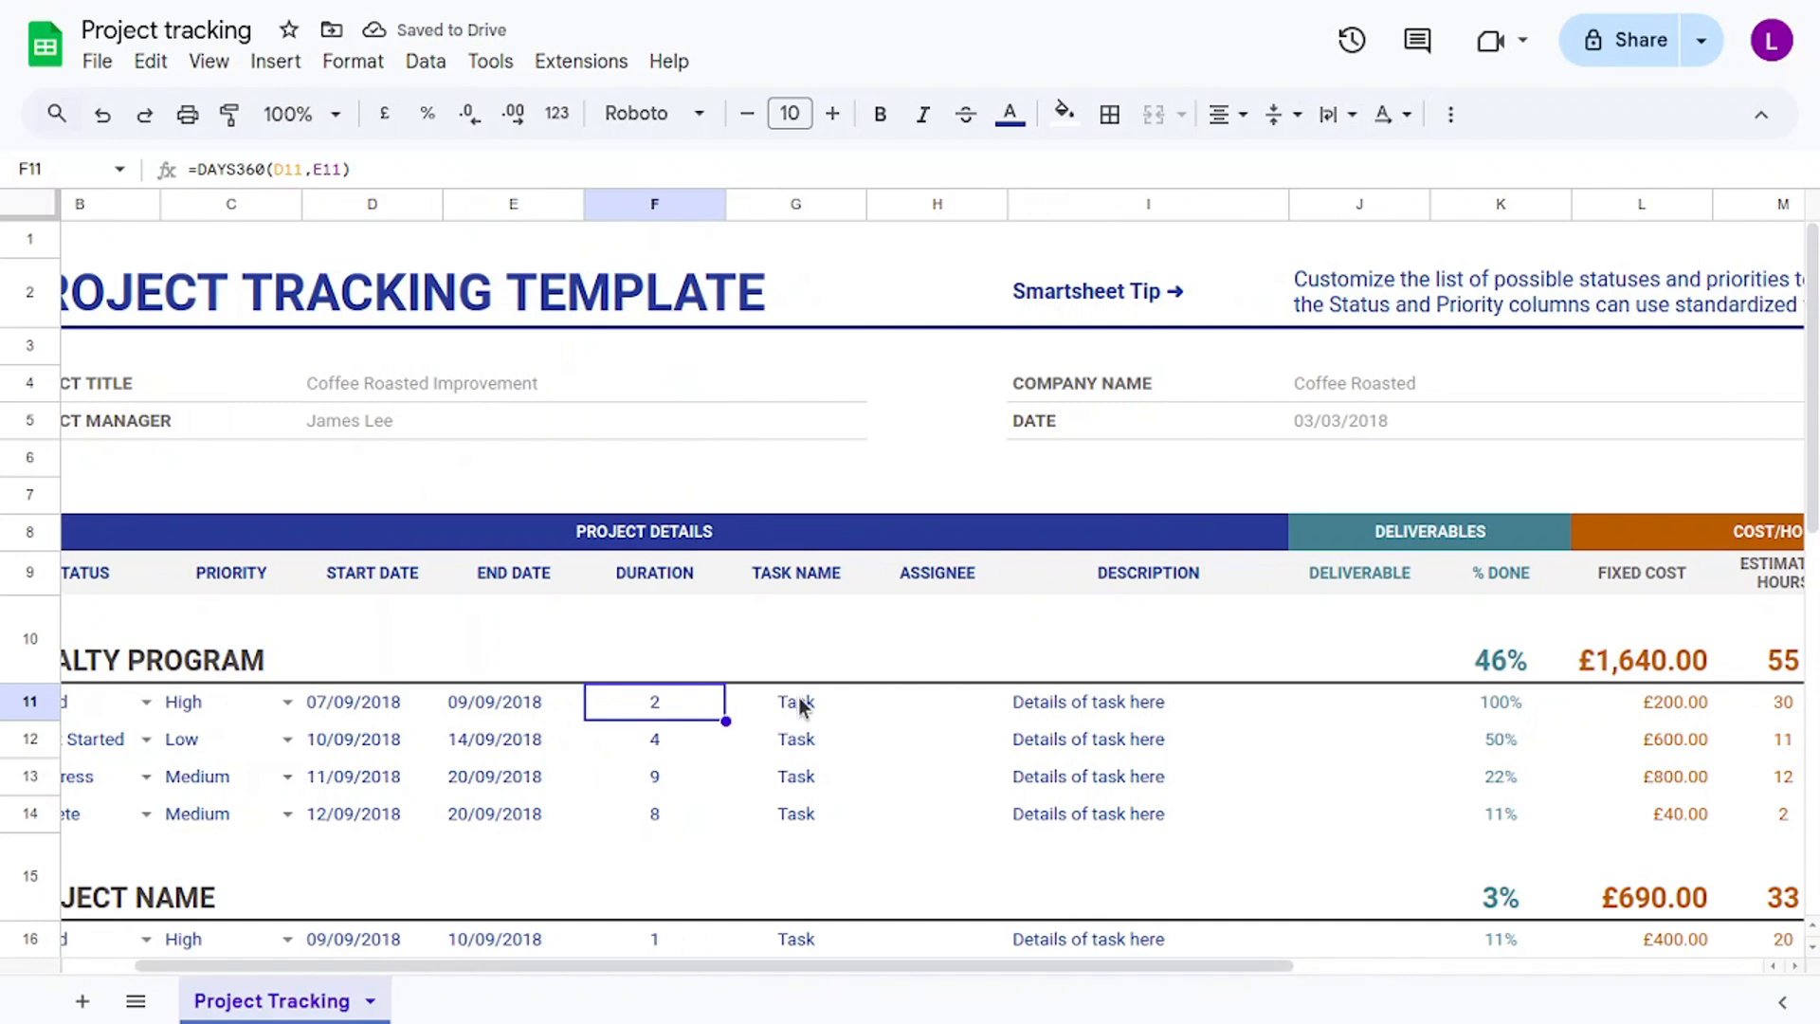
# Name the first LOYALTY PROGRAM task 'Needs Analysis' and enter the assignee's name.
pyautogui.click(801, 704)
pyautogui.doubleClick(802, 703)
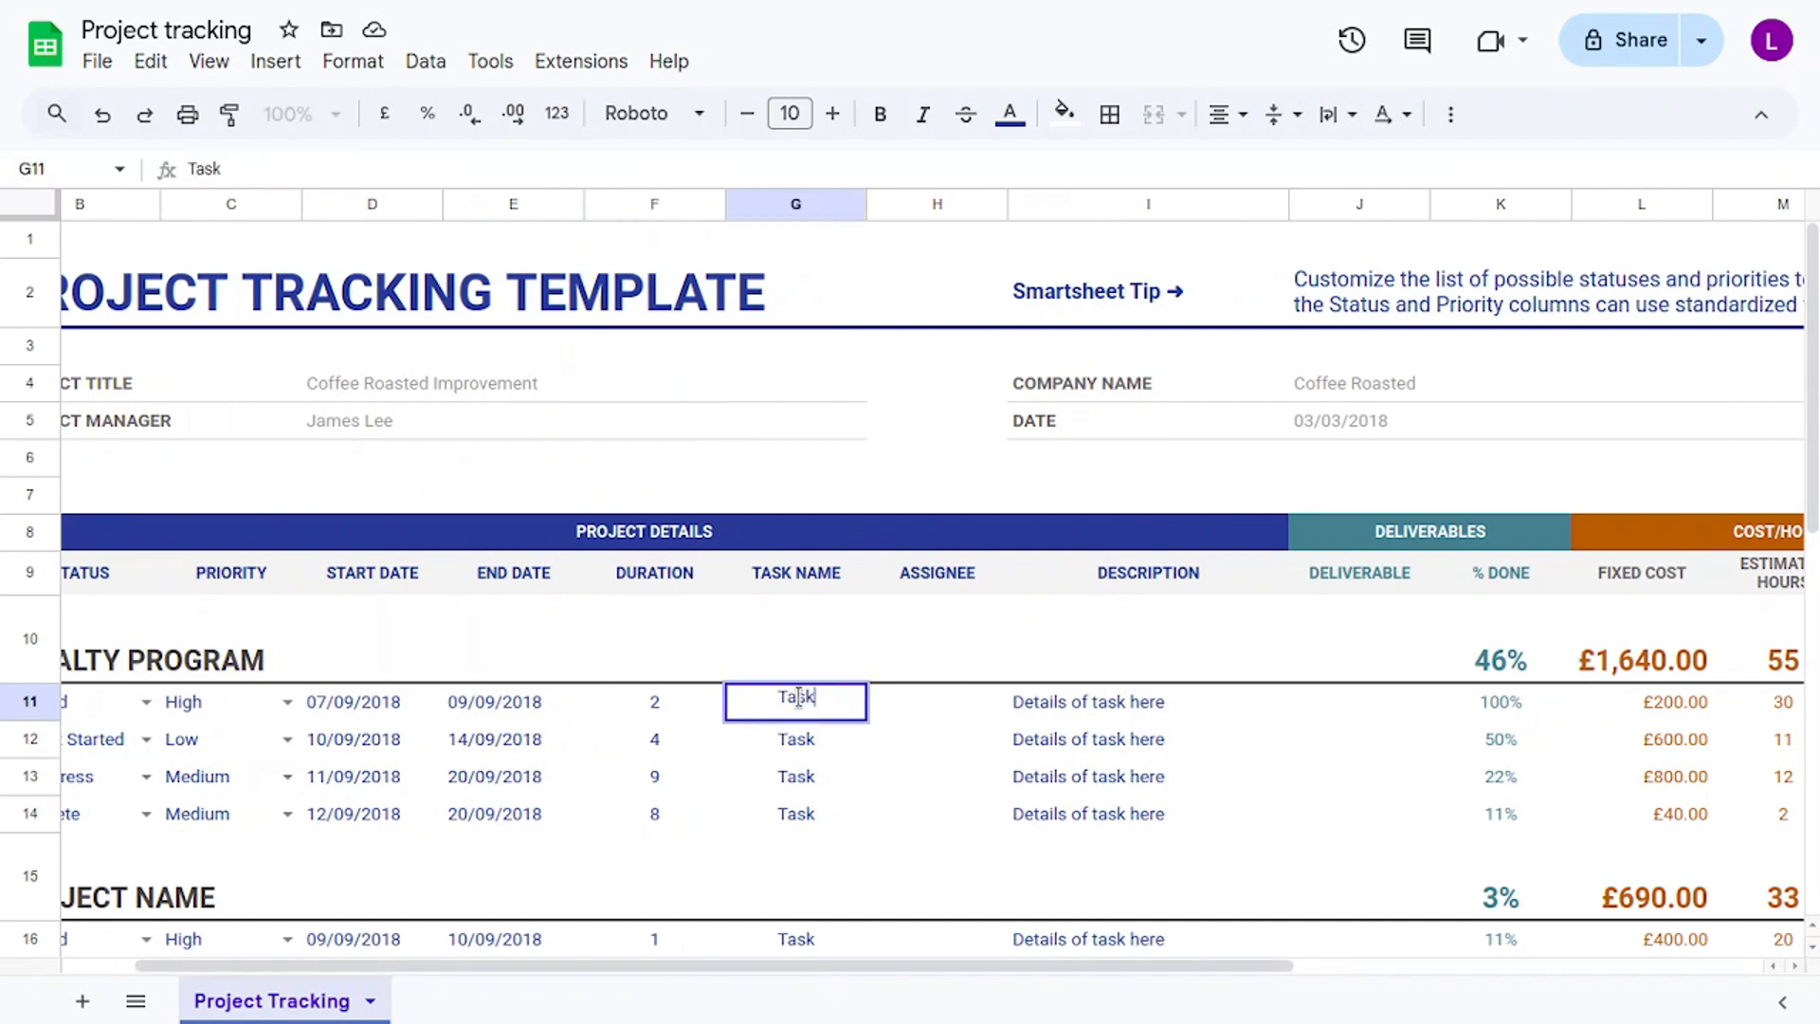
pyautogui.doubleClick(797, 702)
pyautogui.write('C')
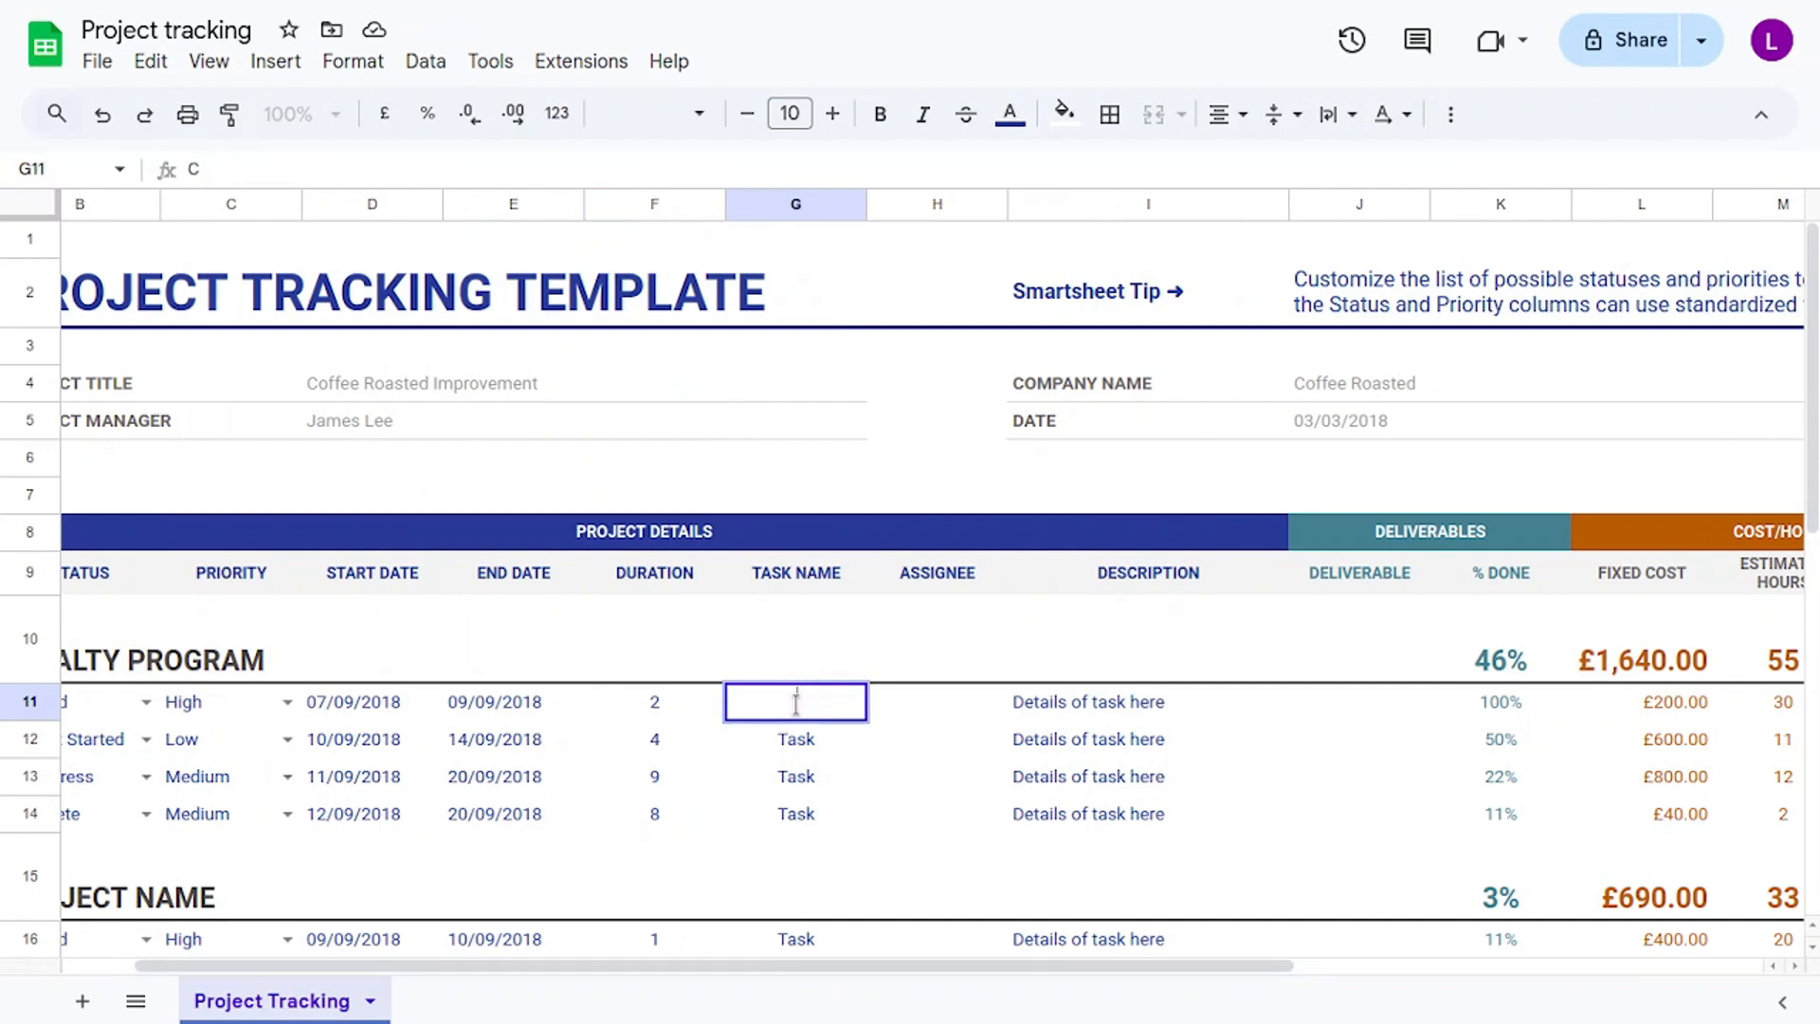
pyautogui.write('Needs Analys')
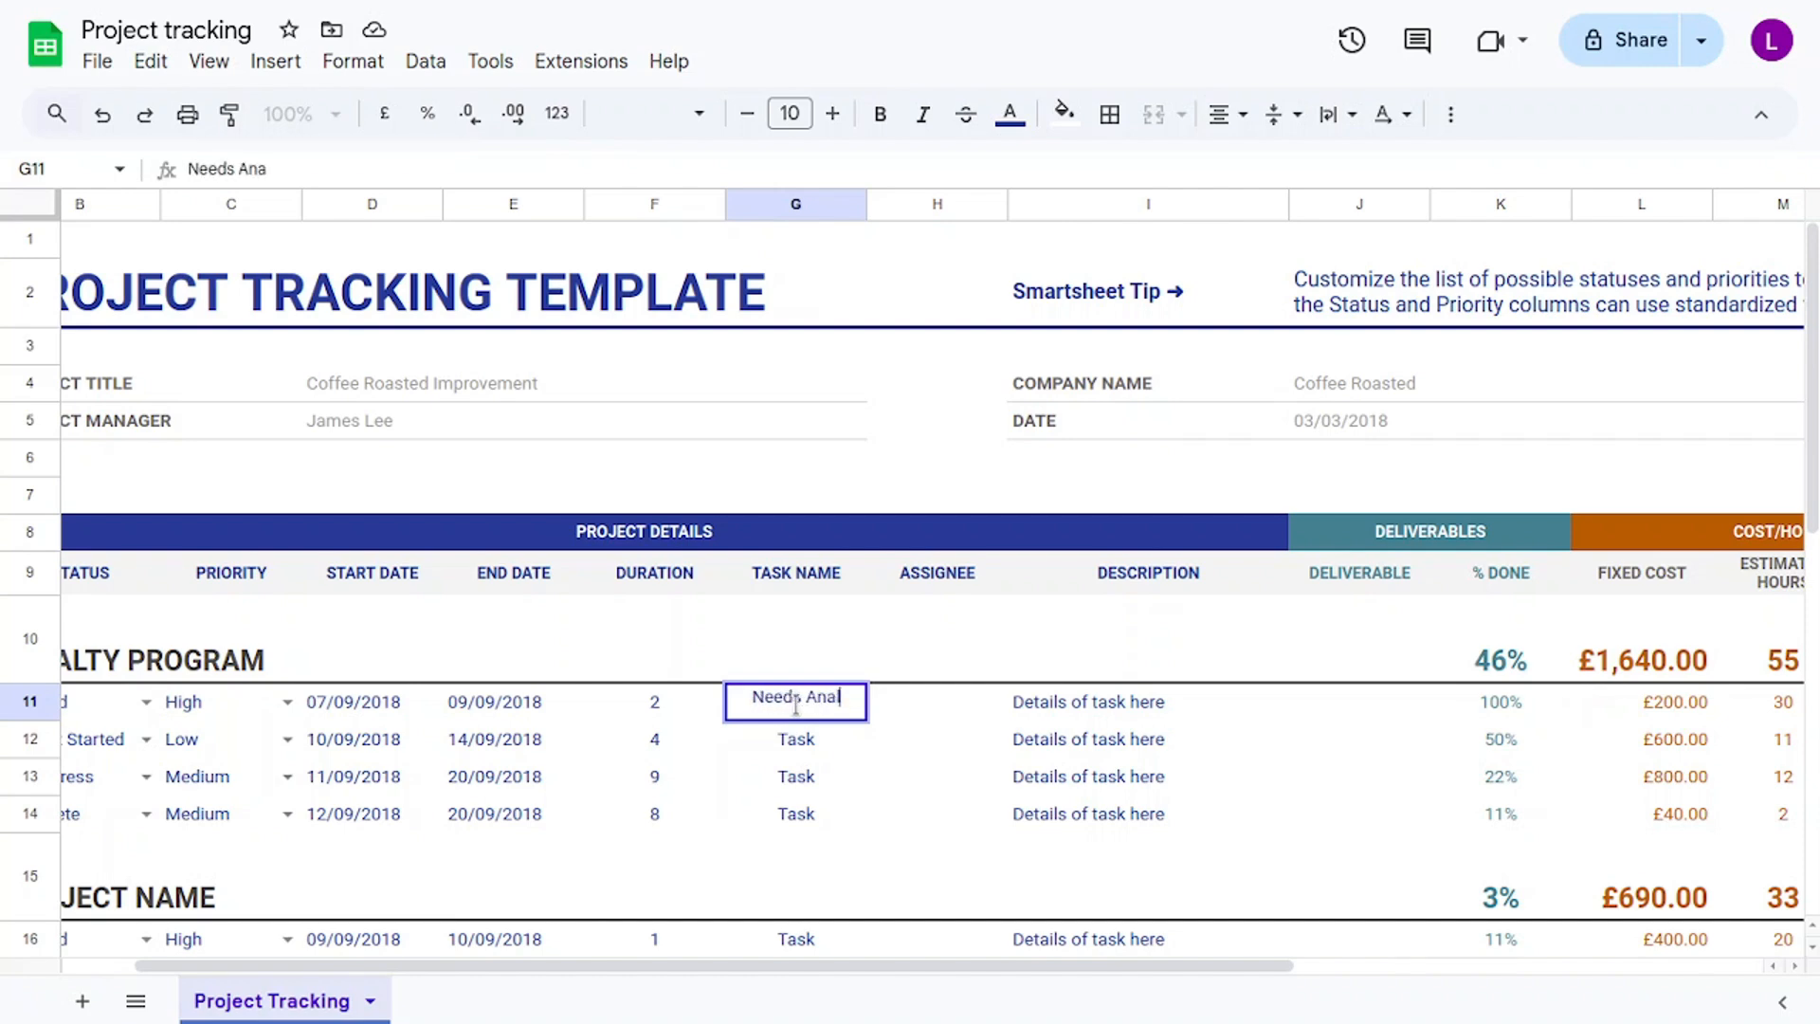
pyautogui.write('is')
pyautogui.click(945, 709)
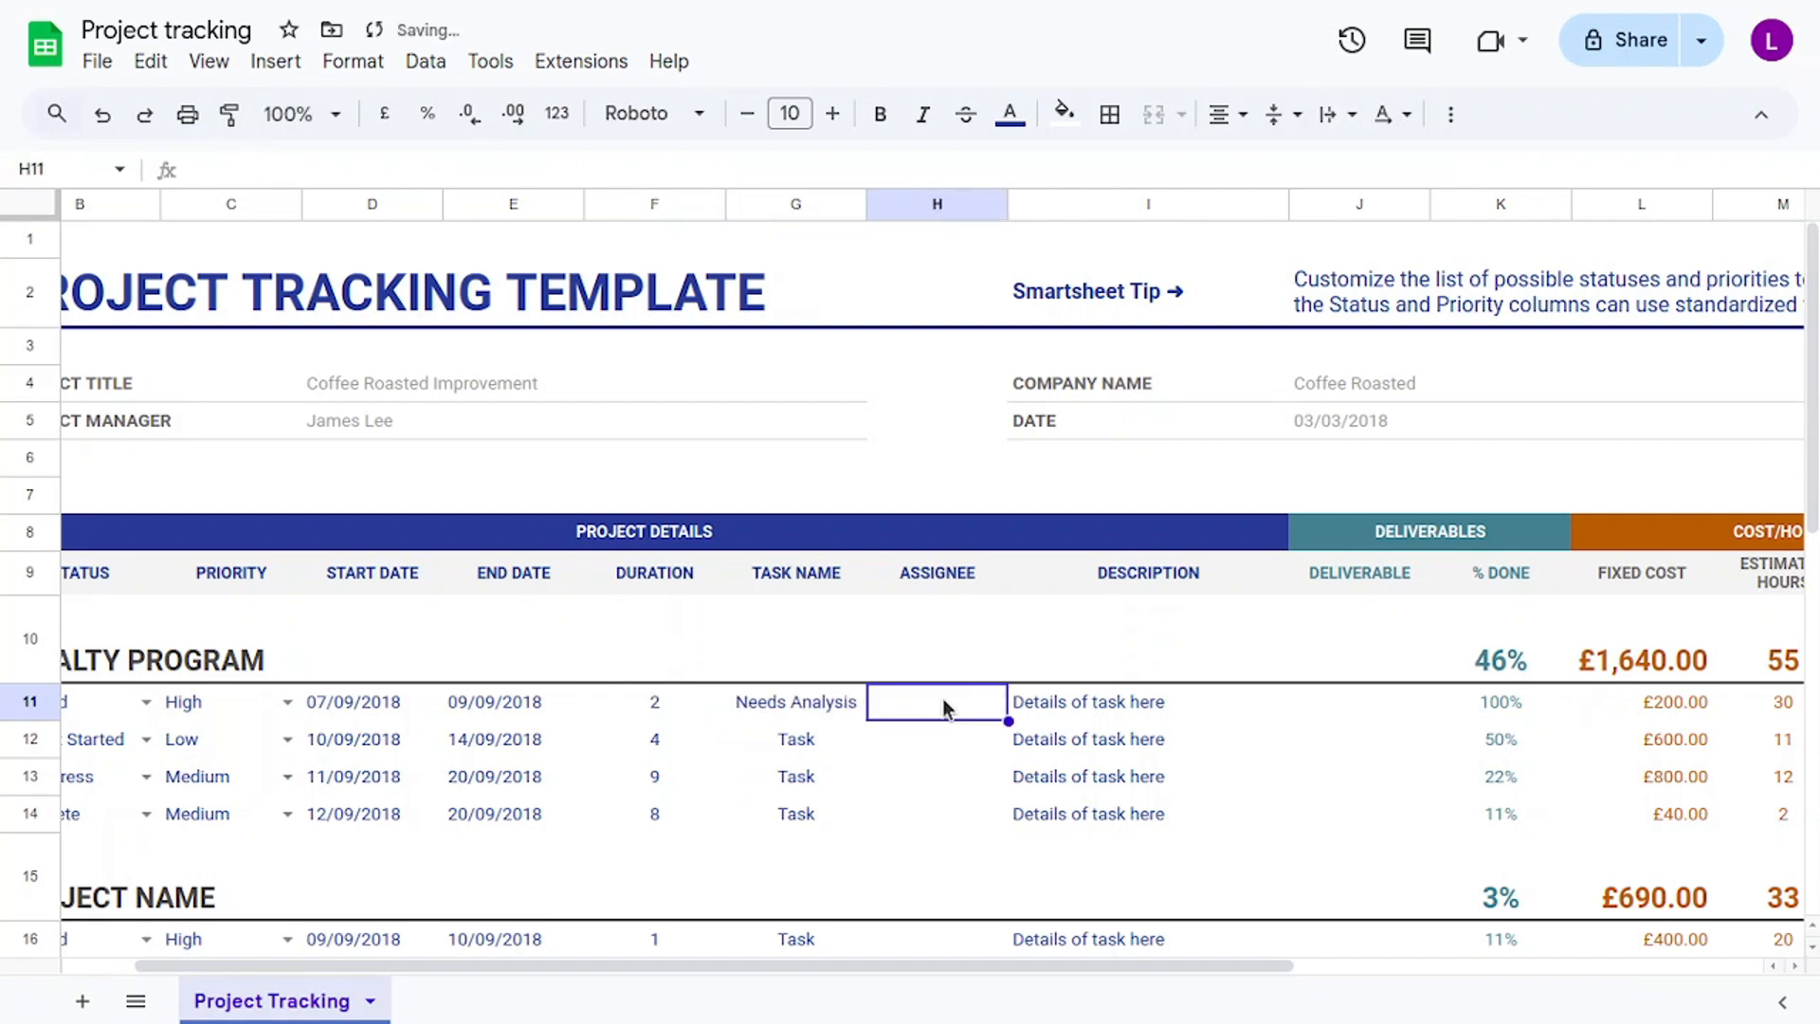
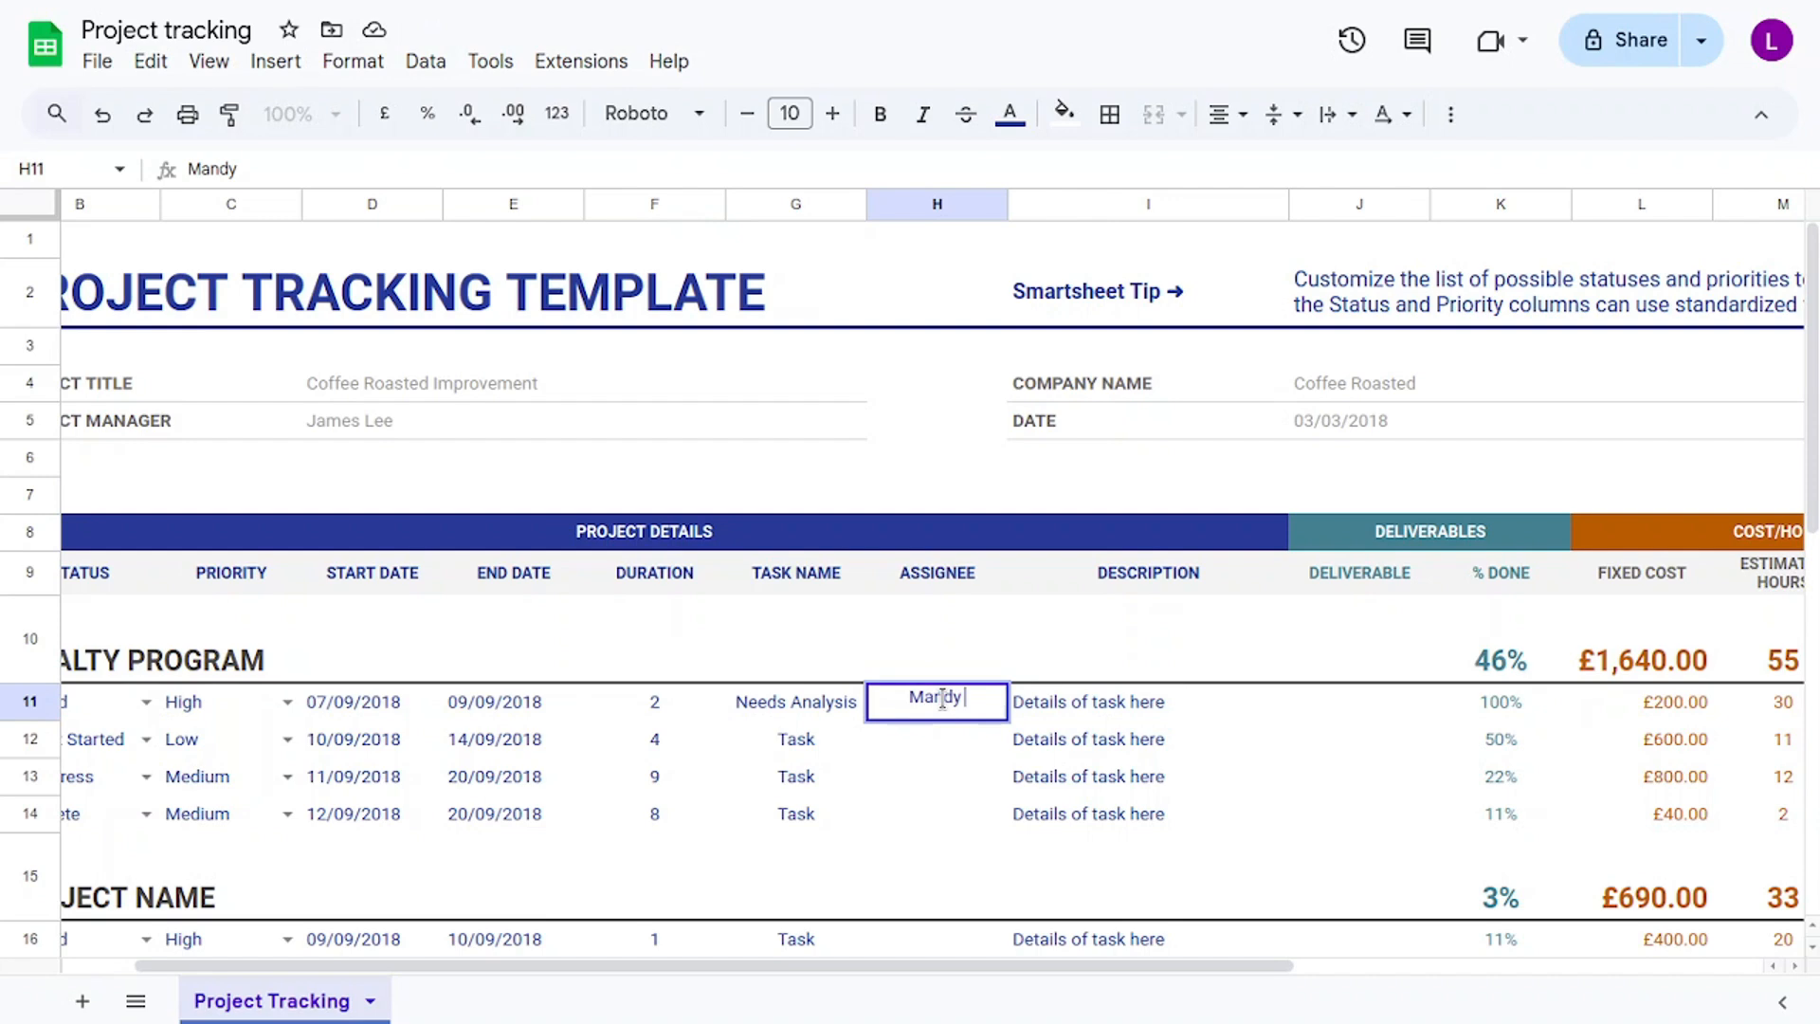
# Replace the first task's placeholder description with 'Gather Data about customer needs'.
pyautogui.click(1129, 709)
pyautogui.doubleClick(1128, 705)
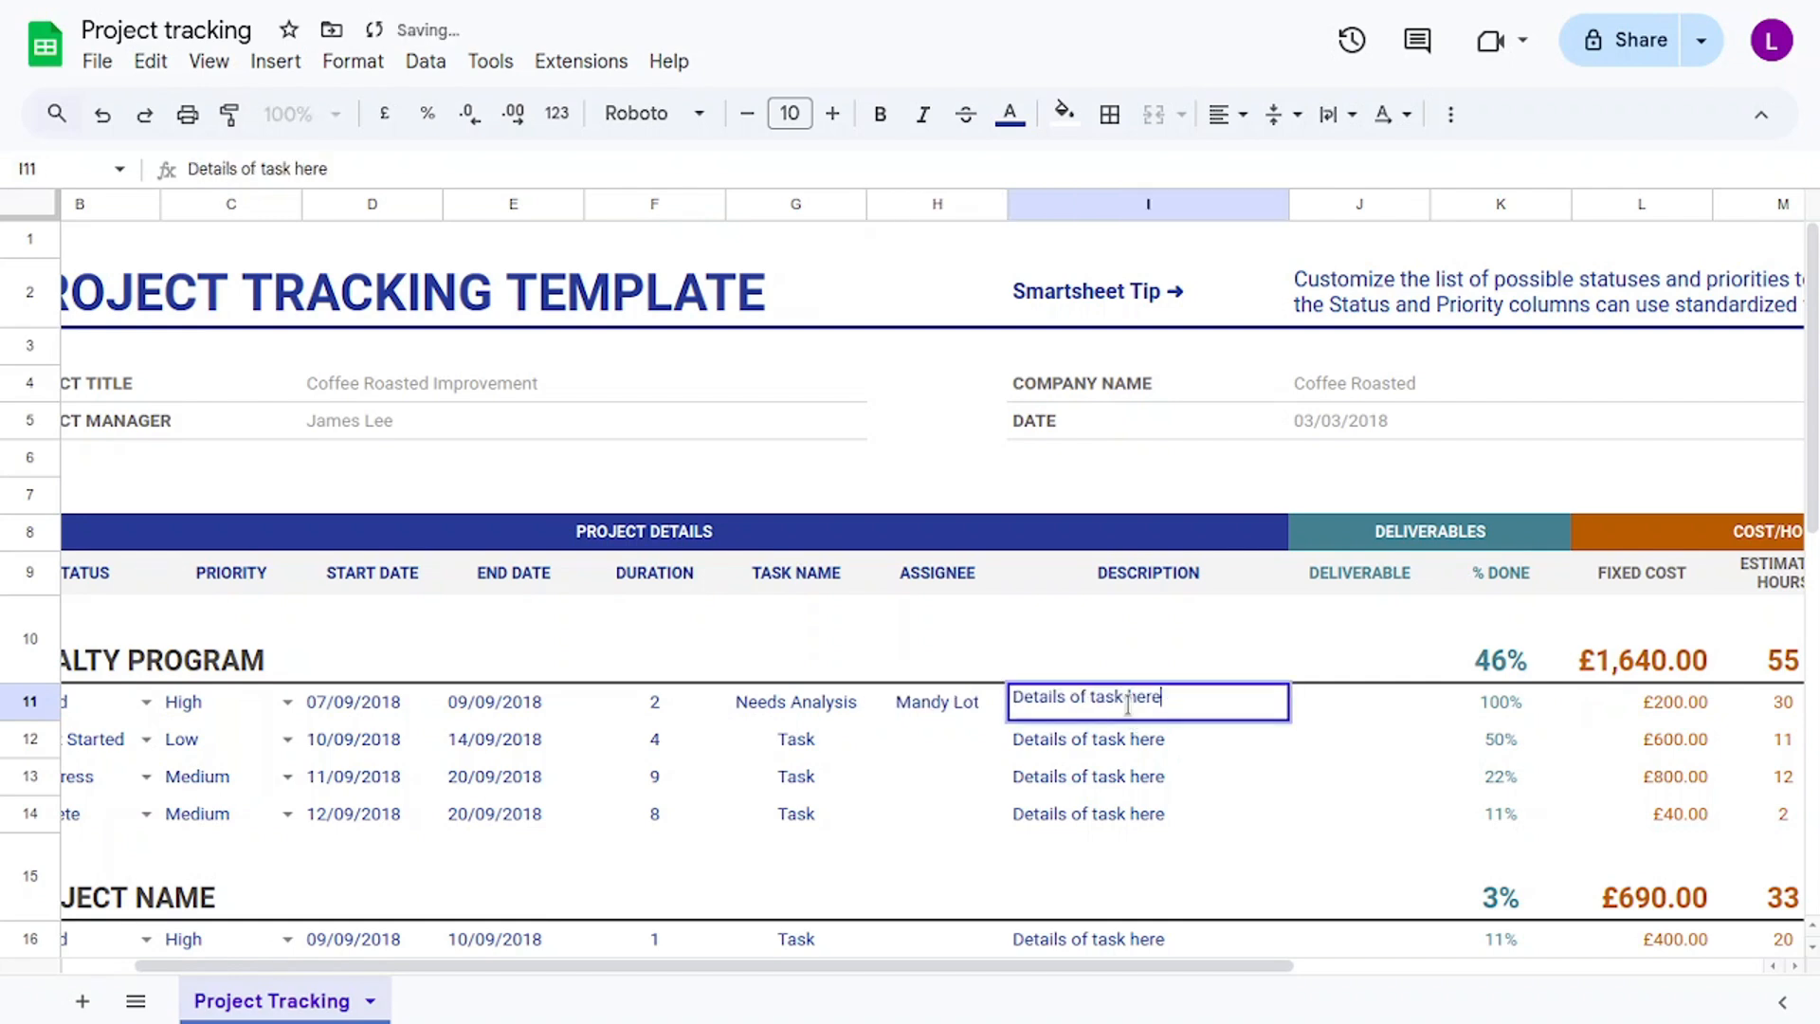
pyautogui.moveTo(1183, 696); pyautogui.dragTo(998, 705)
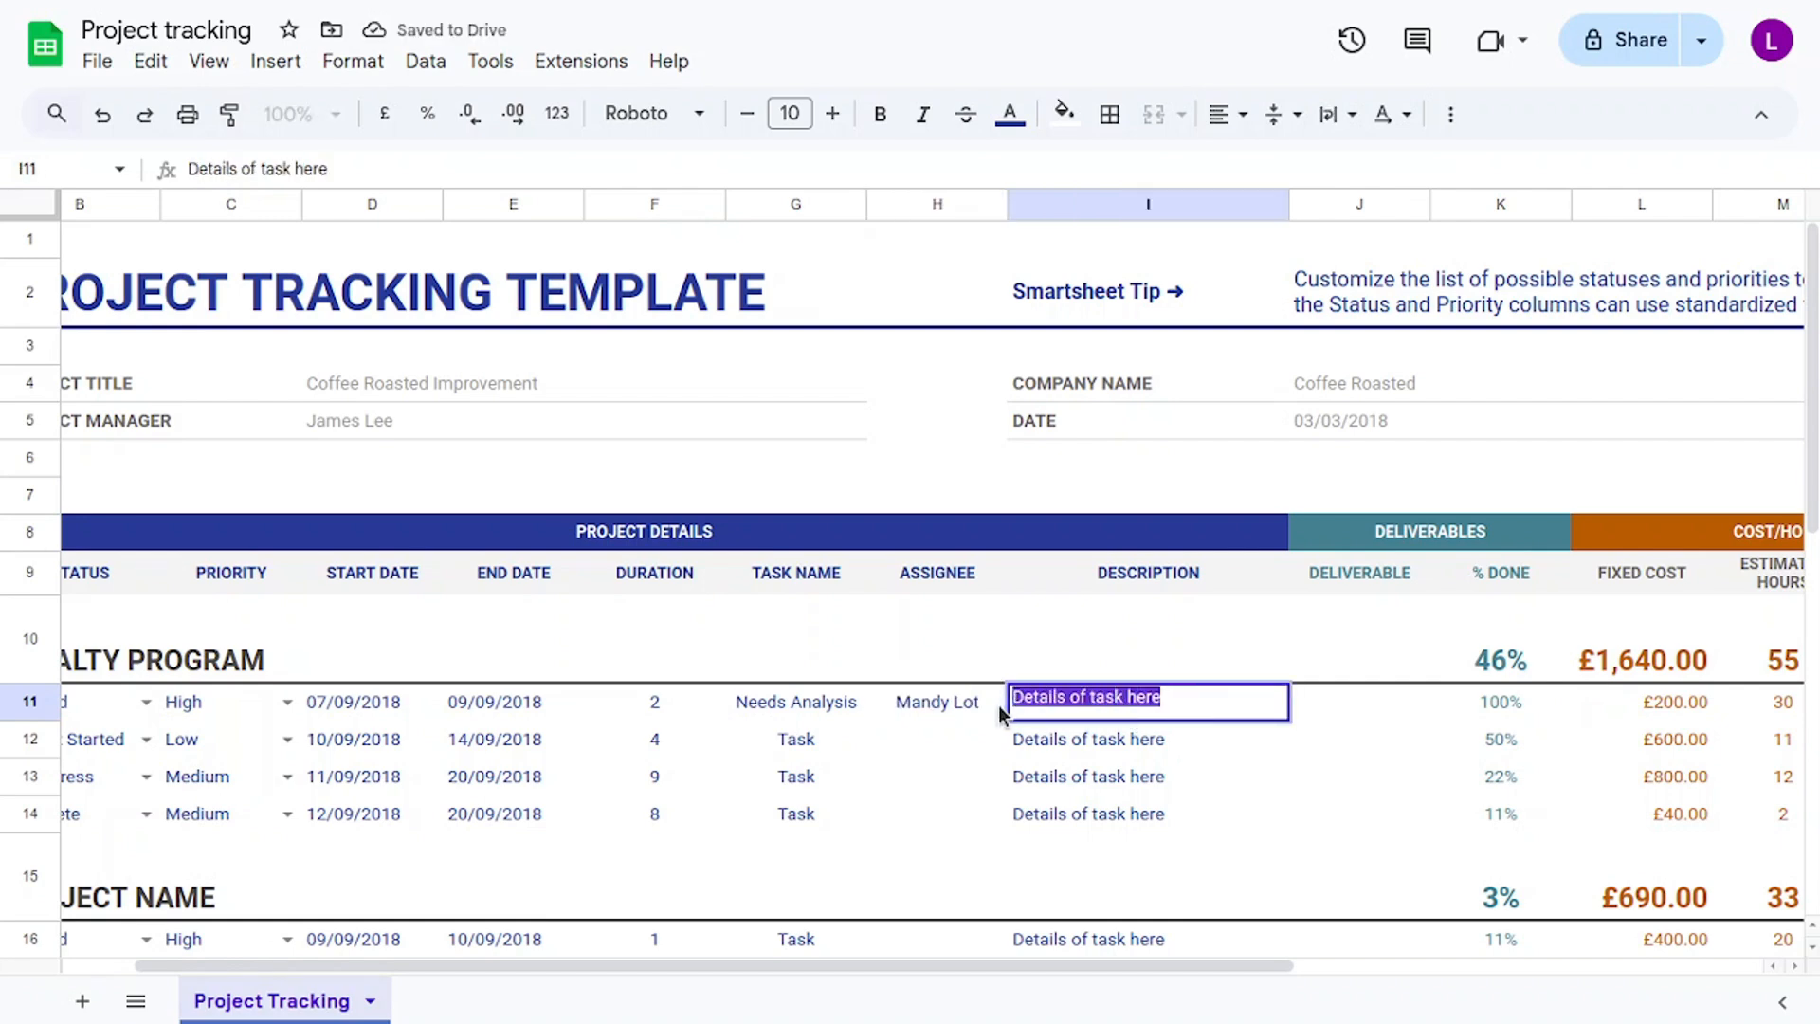
pyautogui.write('Gat')
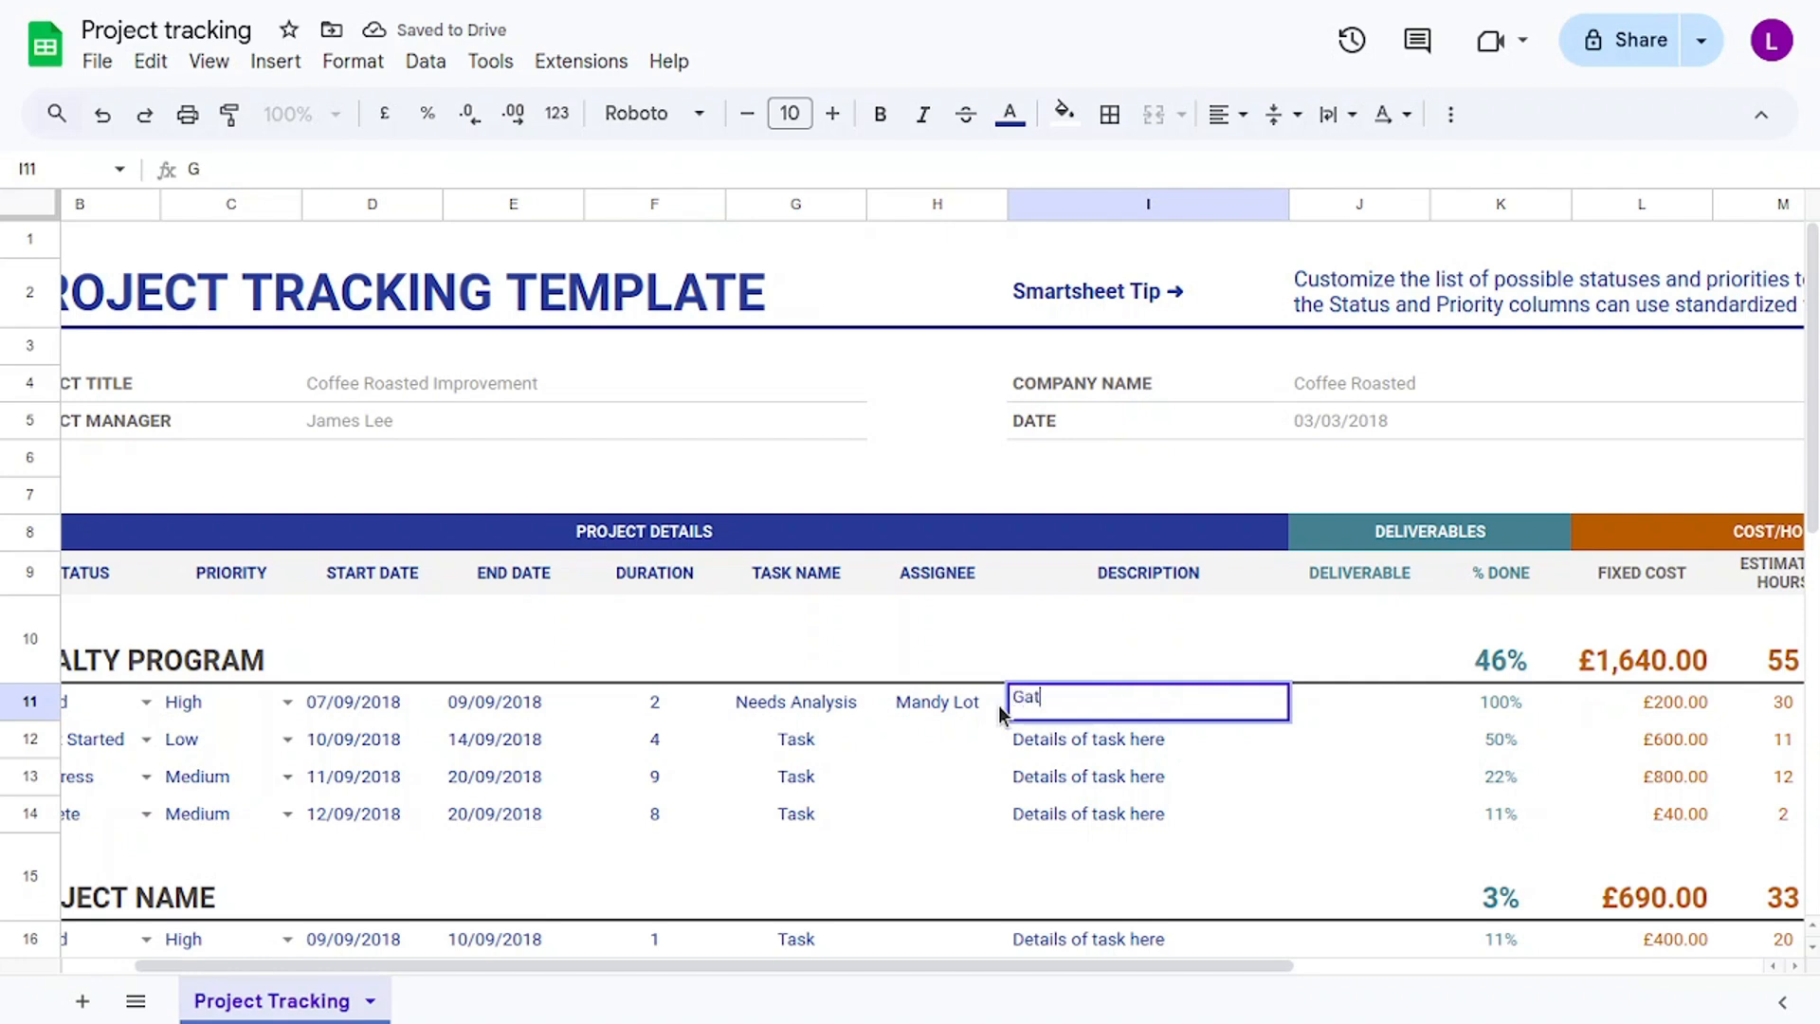
pyautogui.write('her Data ')
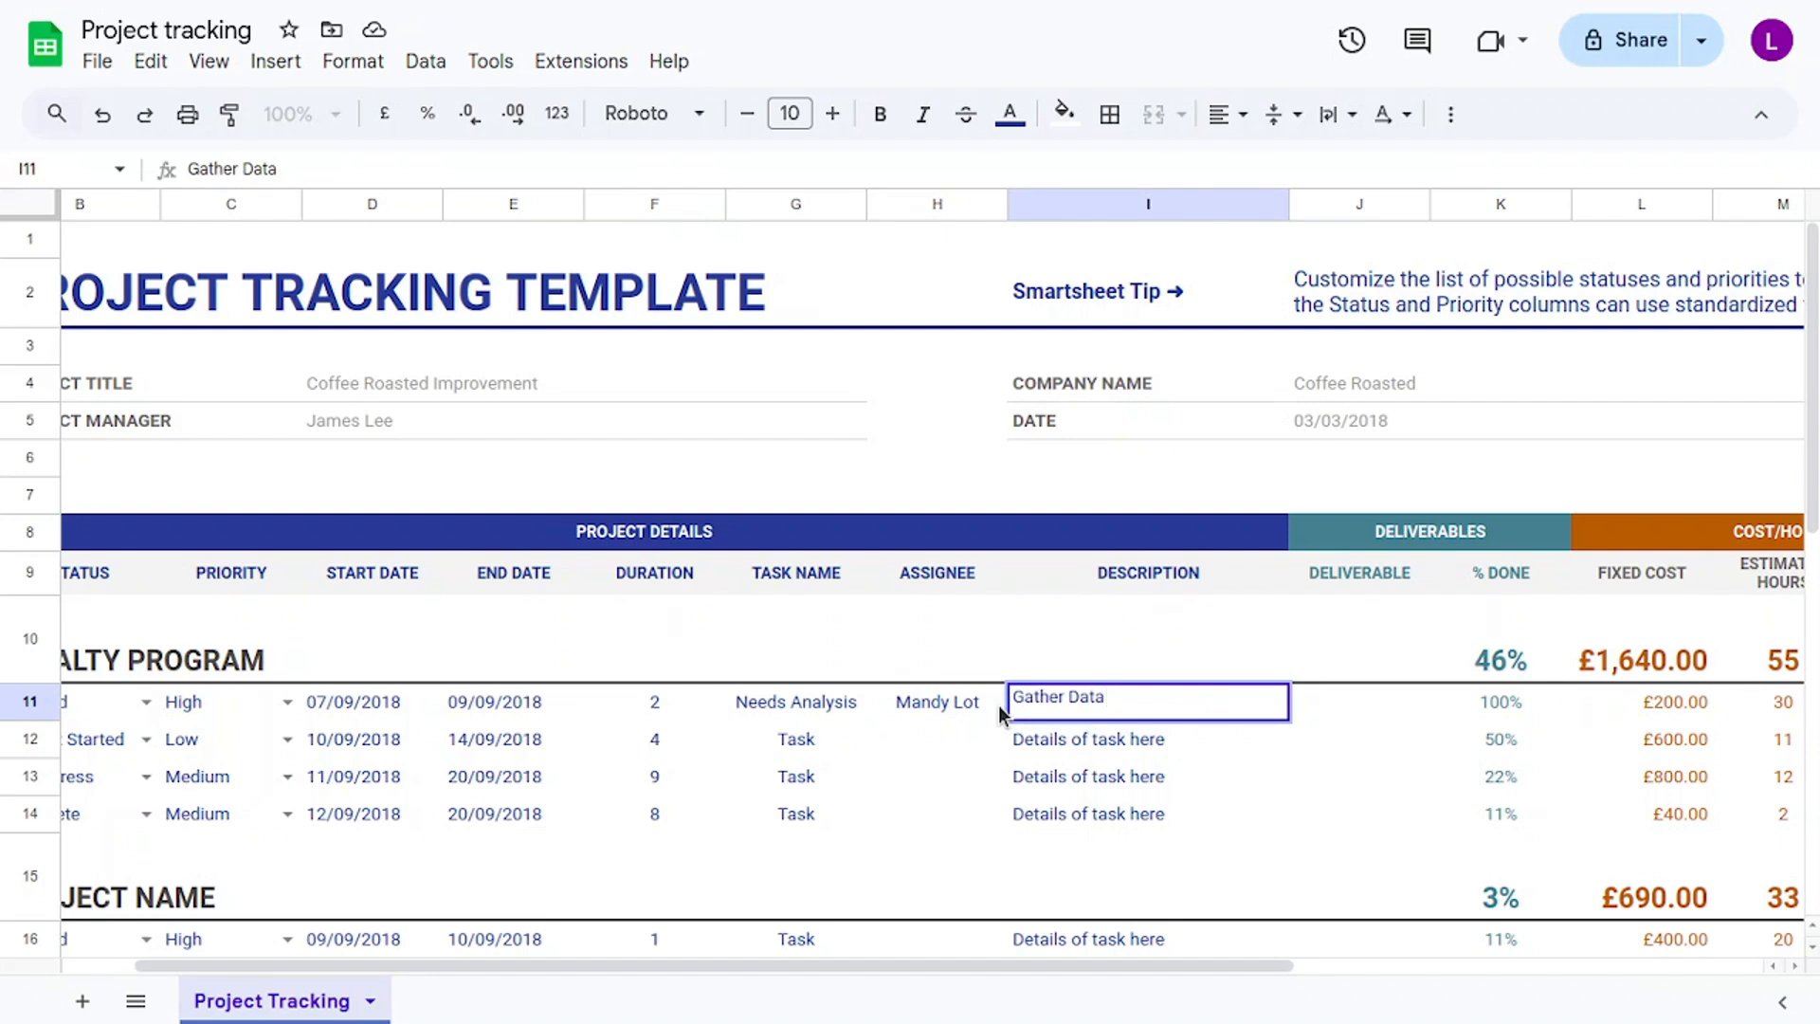
pyautogui.write('about custom')
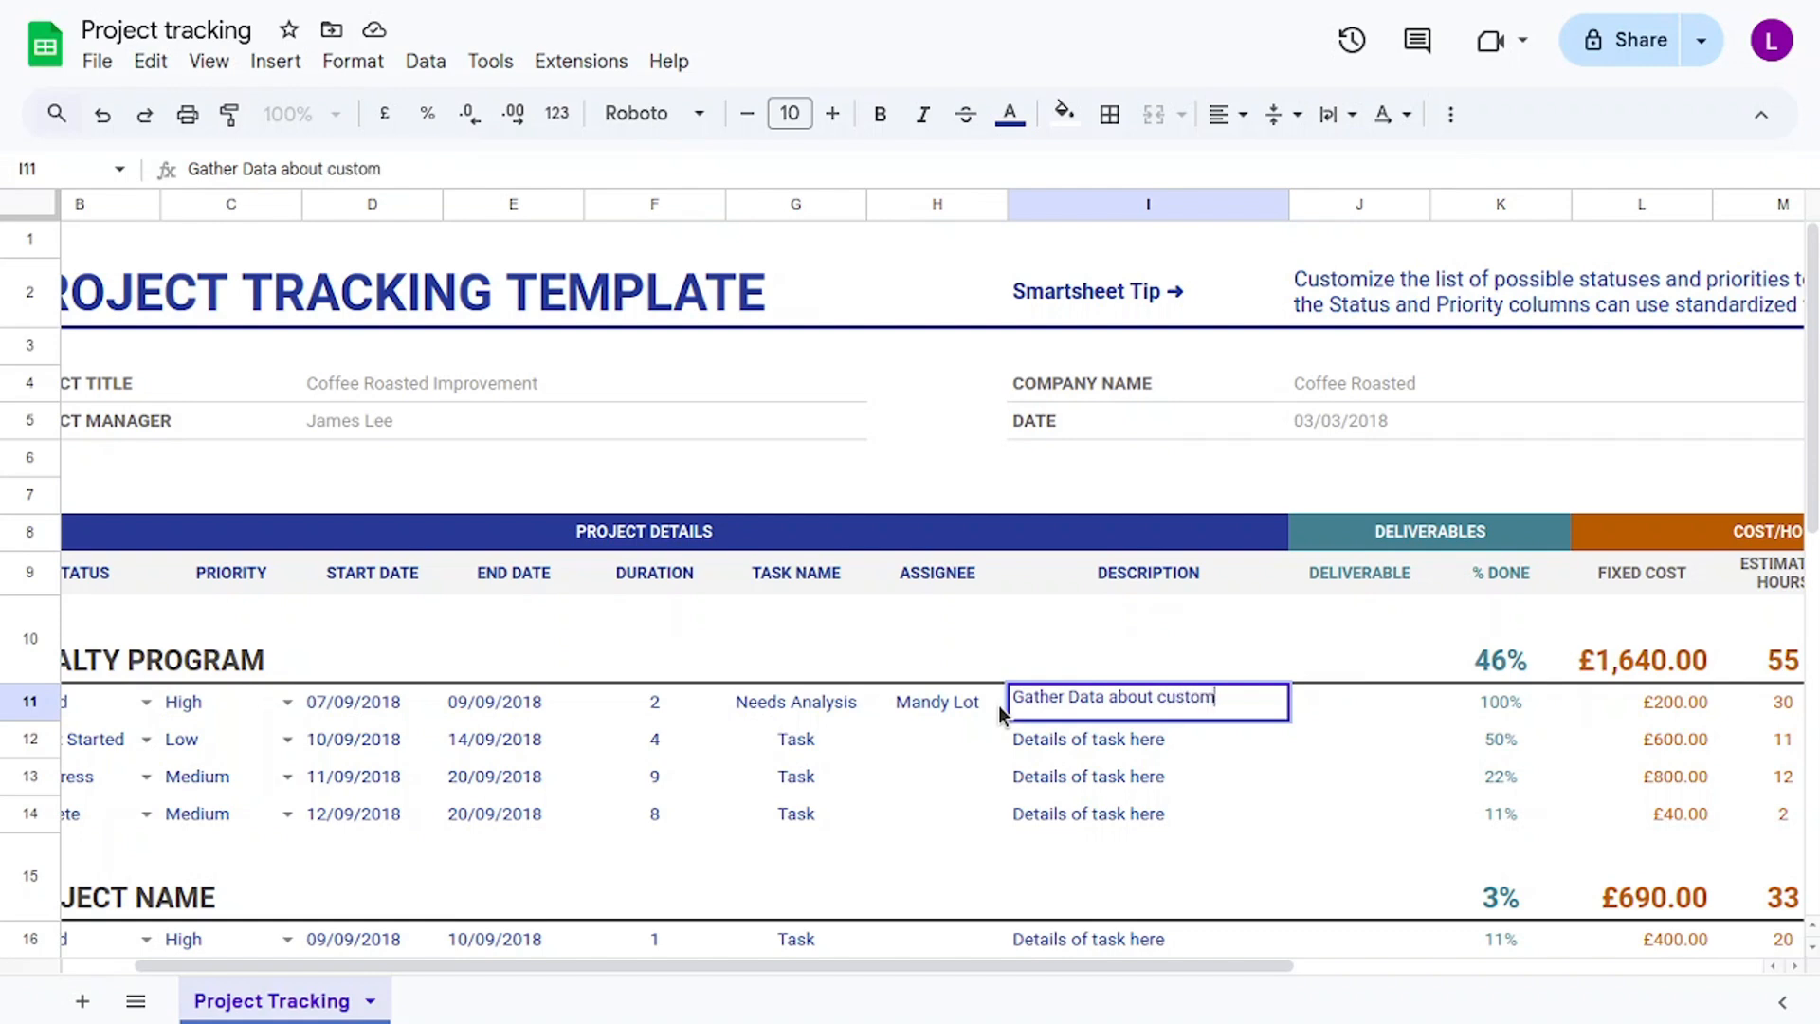
pyautogui.write('er needs')
# Enter 'Needs Analysis' as the first task's deliverable.
pyautogui.click(1384, 706)
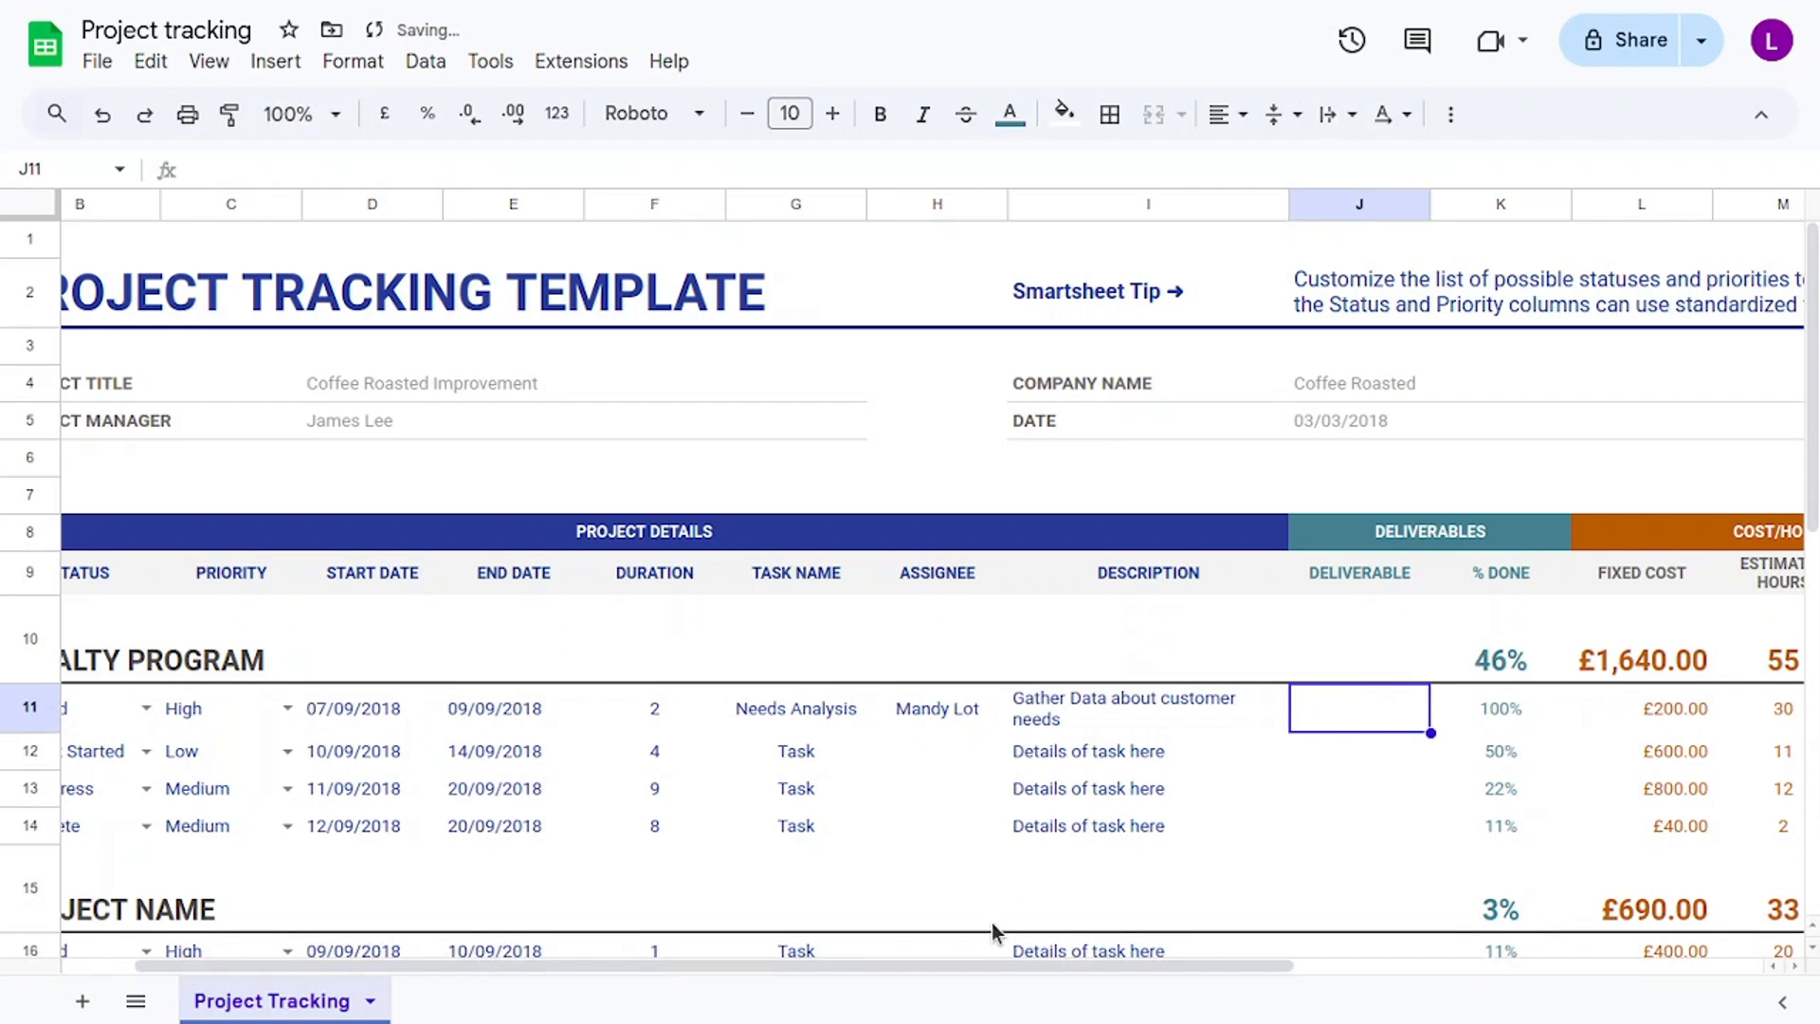
pyautogui.moveTo(1027, 969); pyautogui.dragTo(1126, 965)
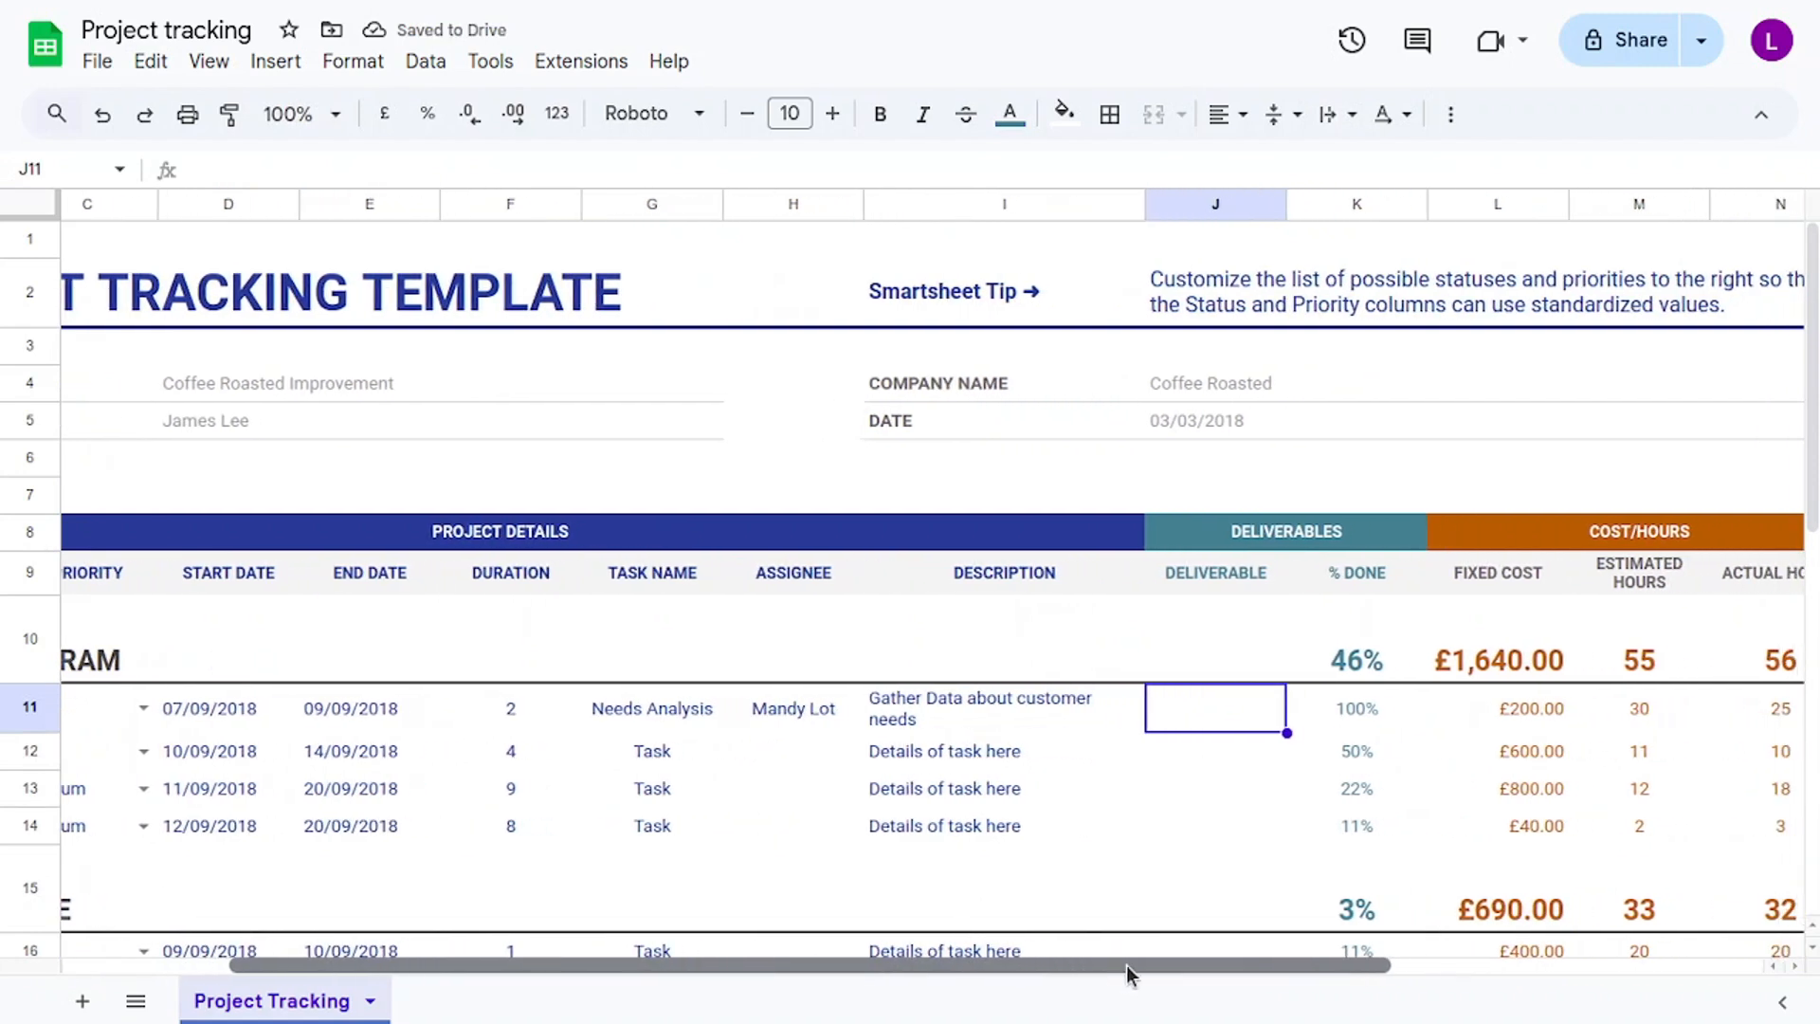
pyautogui.doubleClick(1206, 718)
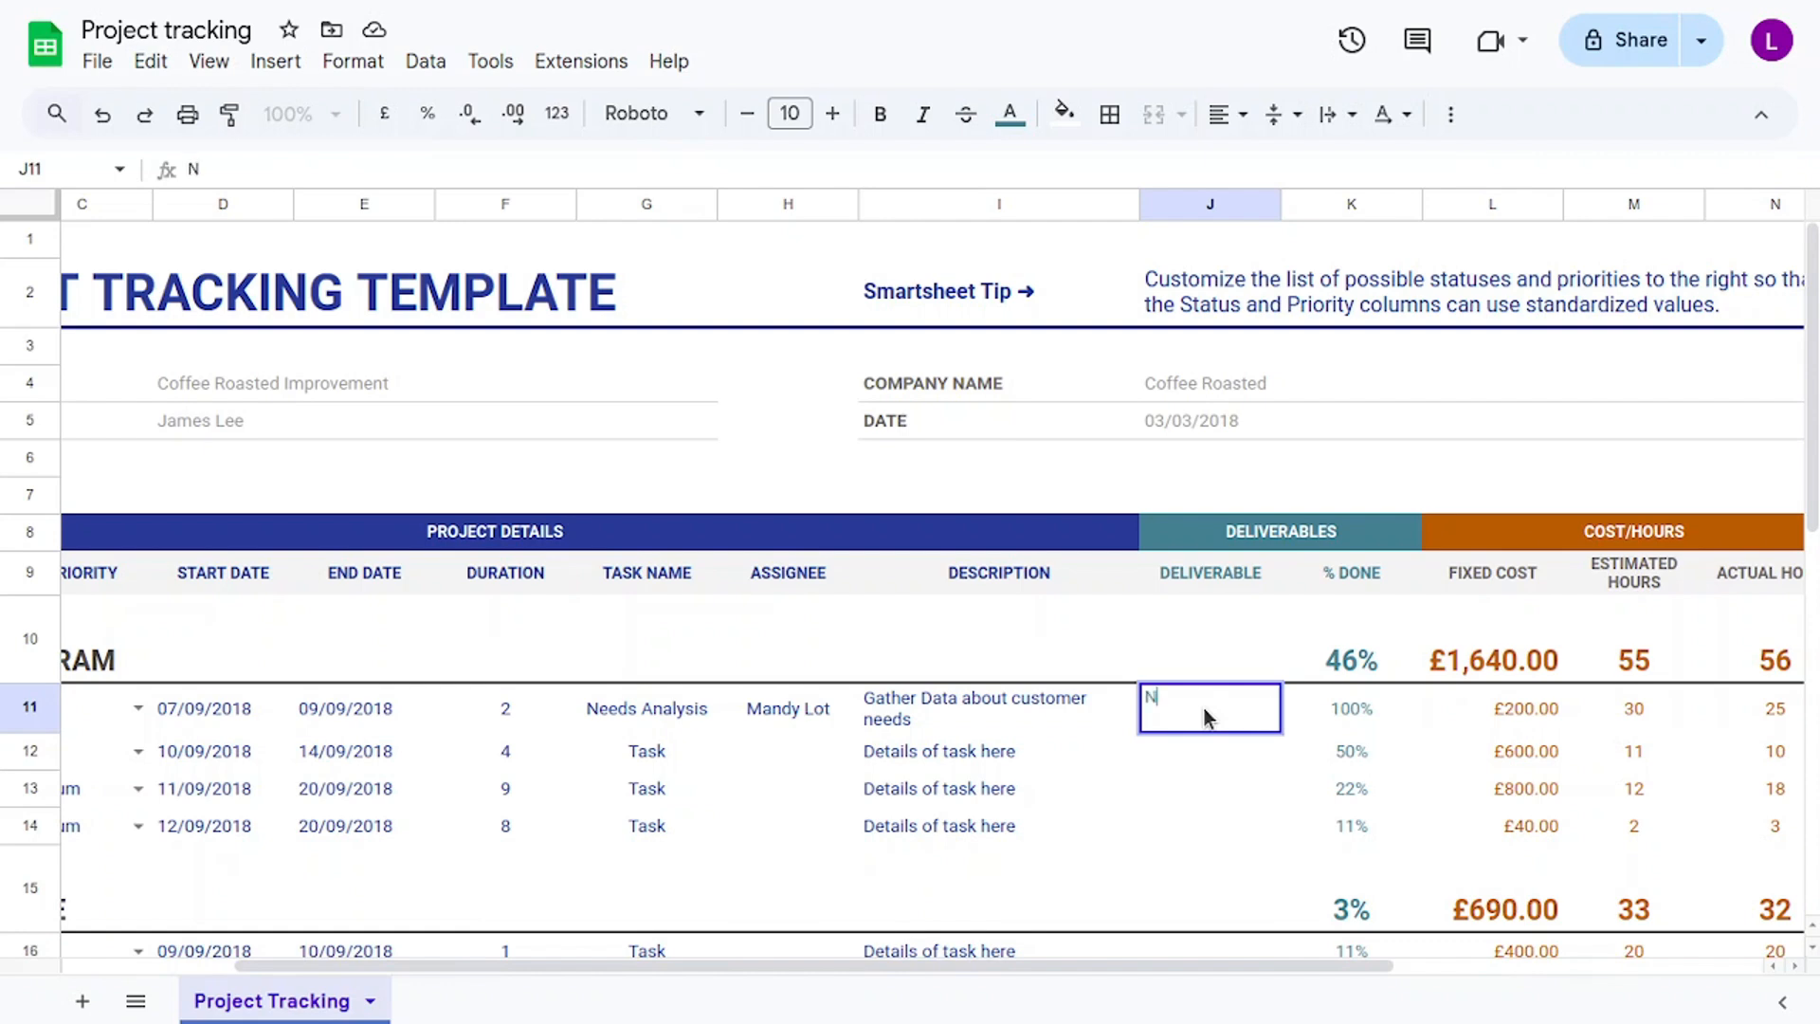
pyautogui.write('Needs Analys')
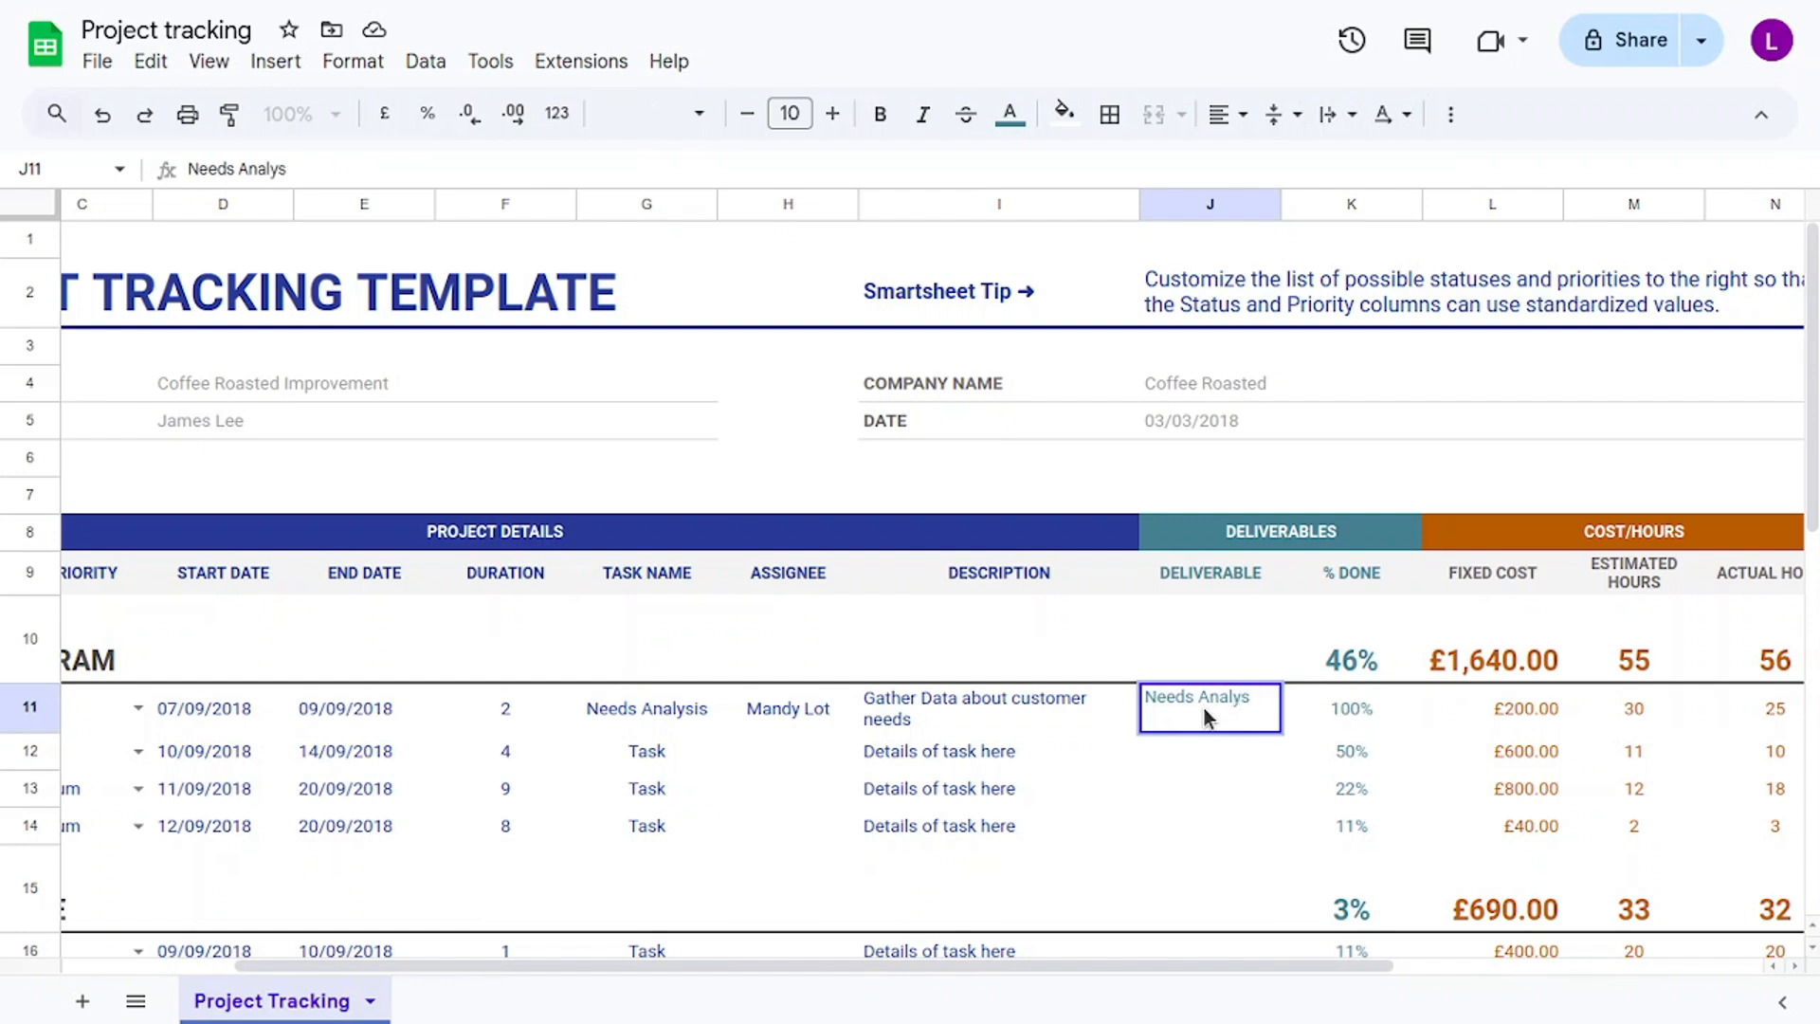
pyautogui.write('sis')
pyautogui.click(1362, 708)
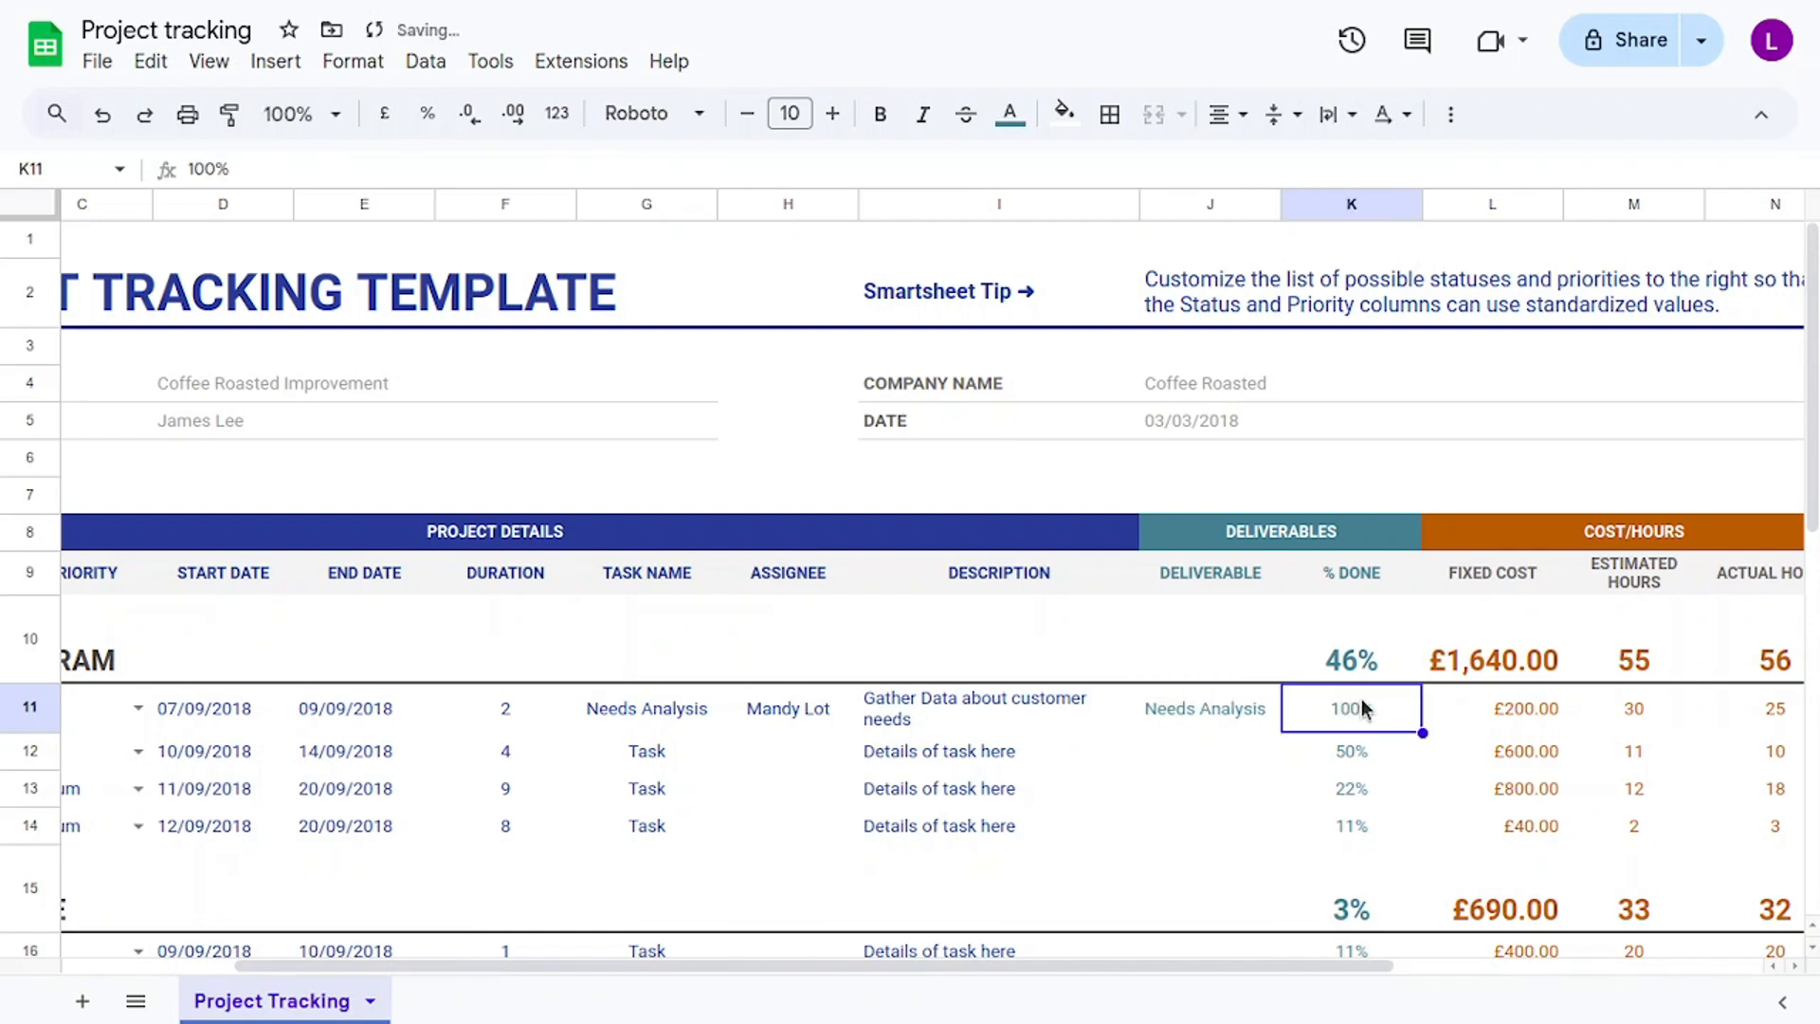
# Change the first task's done value from 100% to 10%, dropping the section total to 23%.
pyautogui.doubleClick(1361, 706)
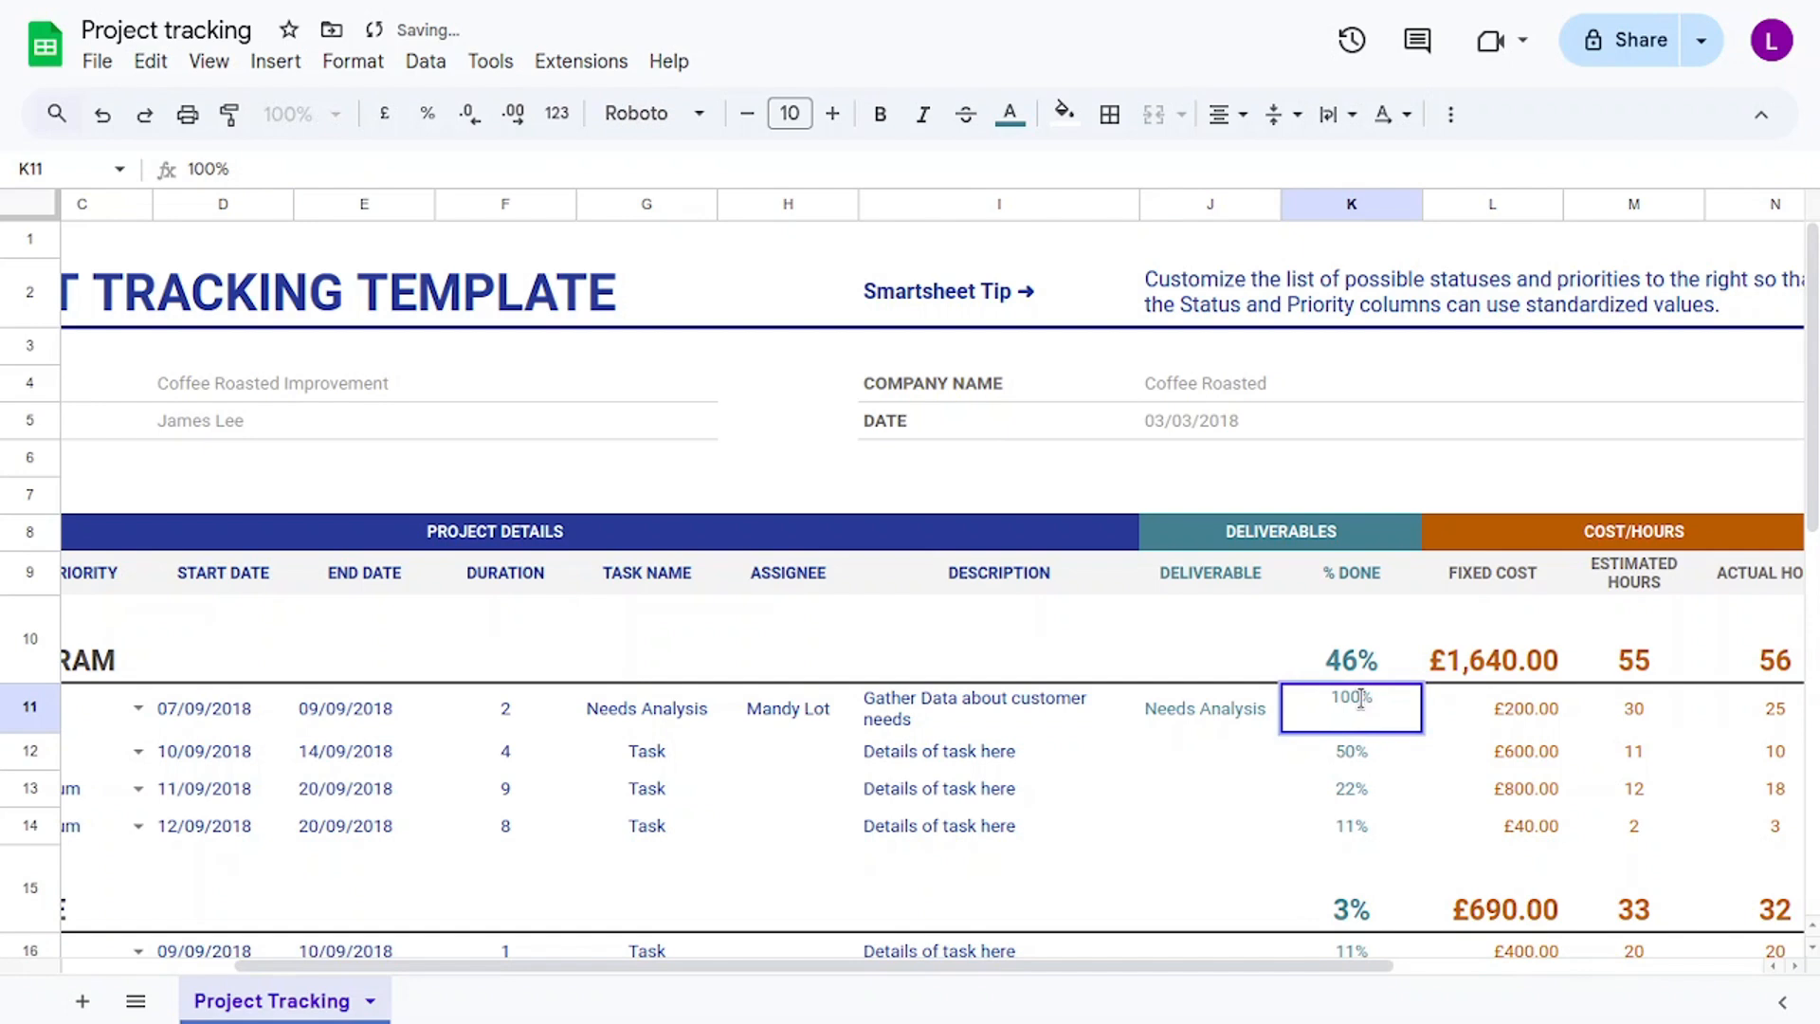
pyautogui.click(1361, 699)
pyautogui.press('BackSpace')
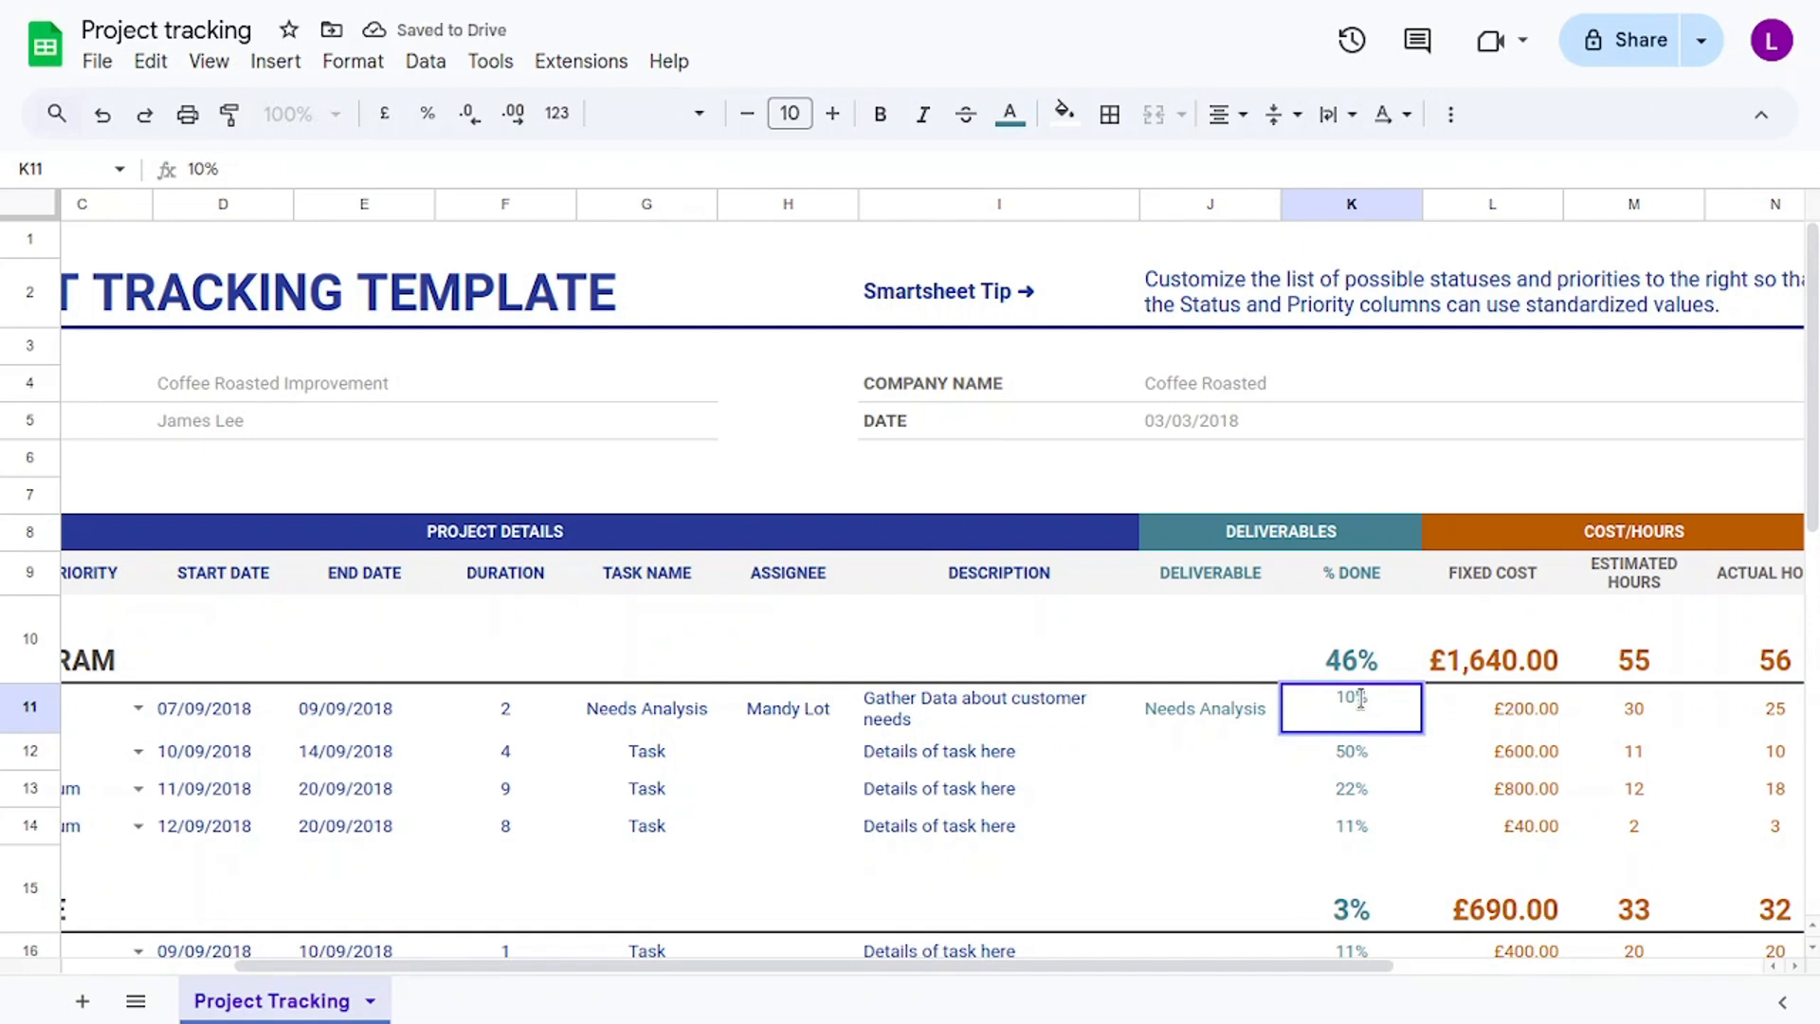
pyautogui.click(1482, 700)
pyautogui.click(1521, 668)
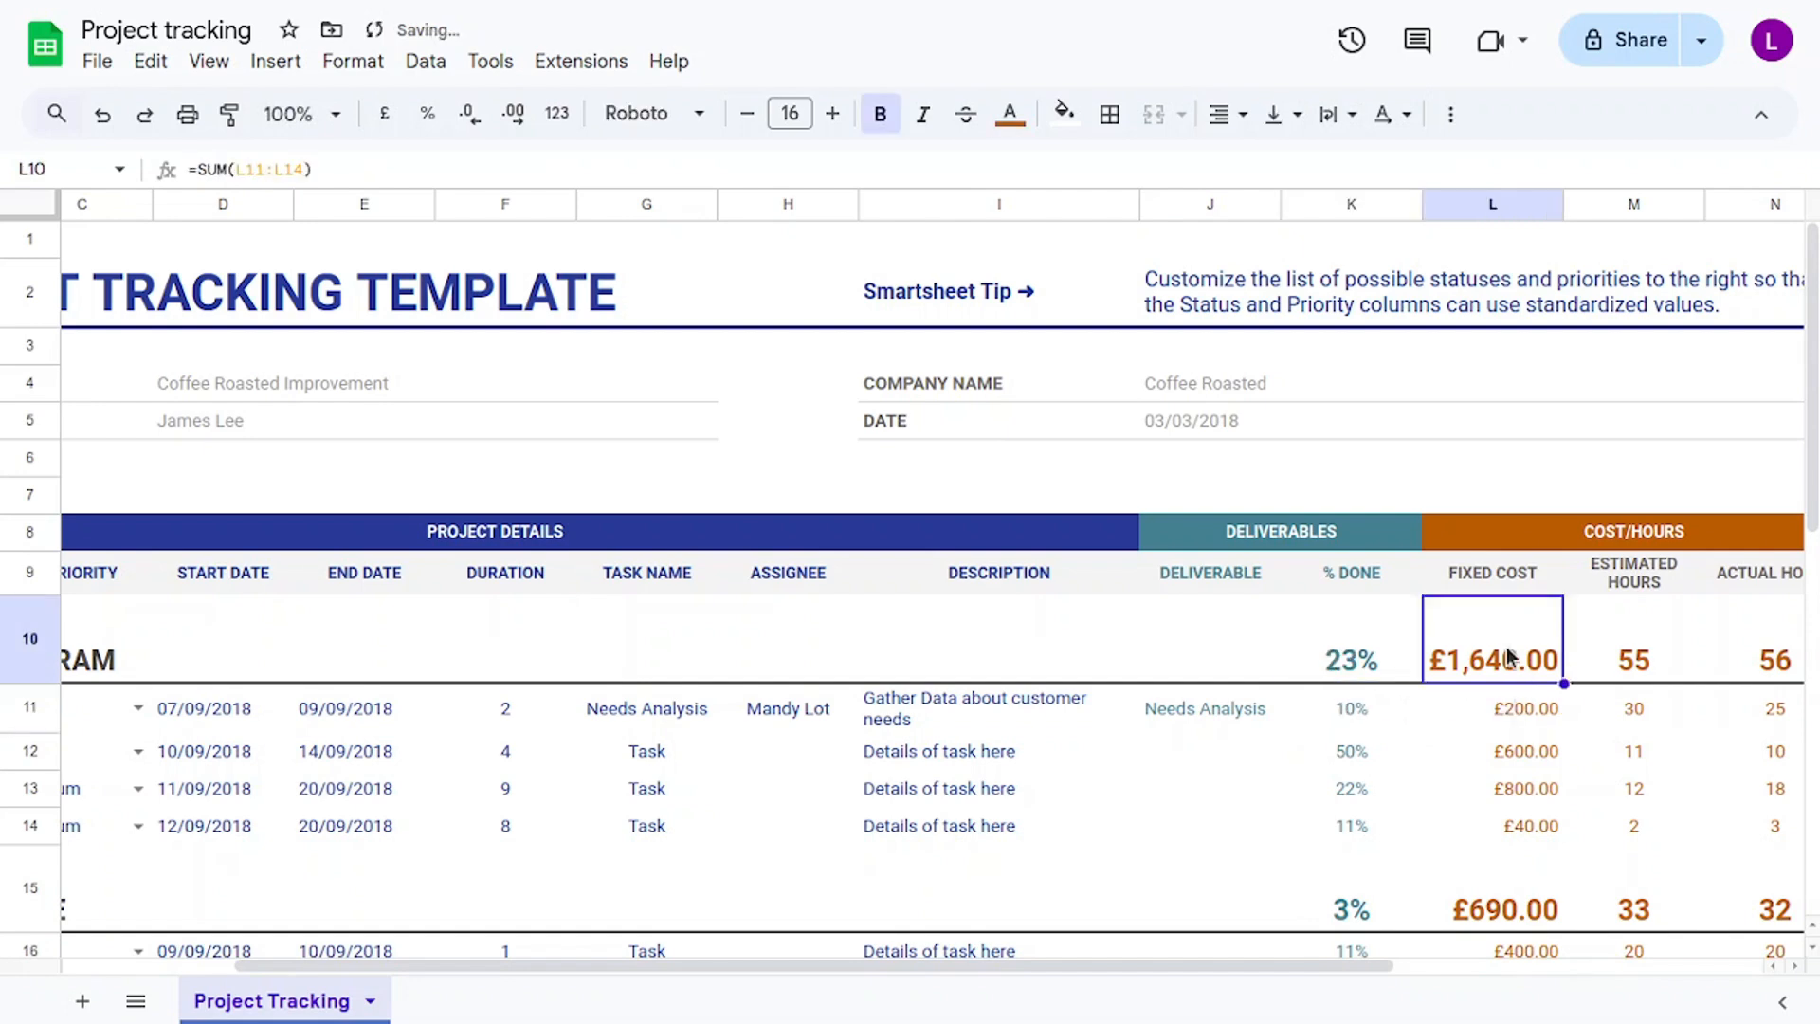
pyautogui.keyDown('shift'); pyautogui.click(1543, 829); pyautogui.keyUp('shift')
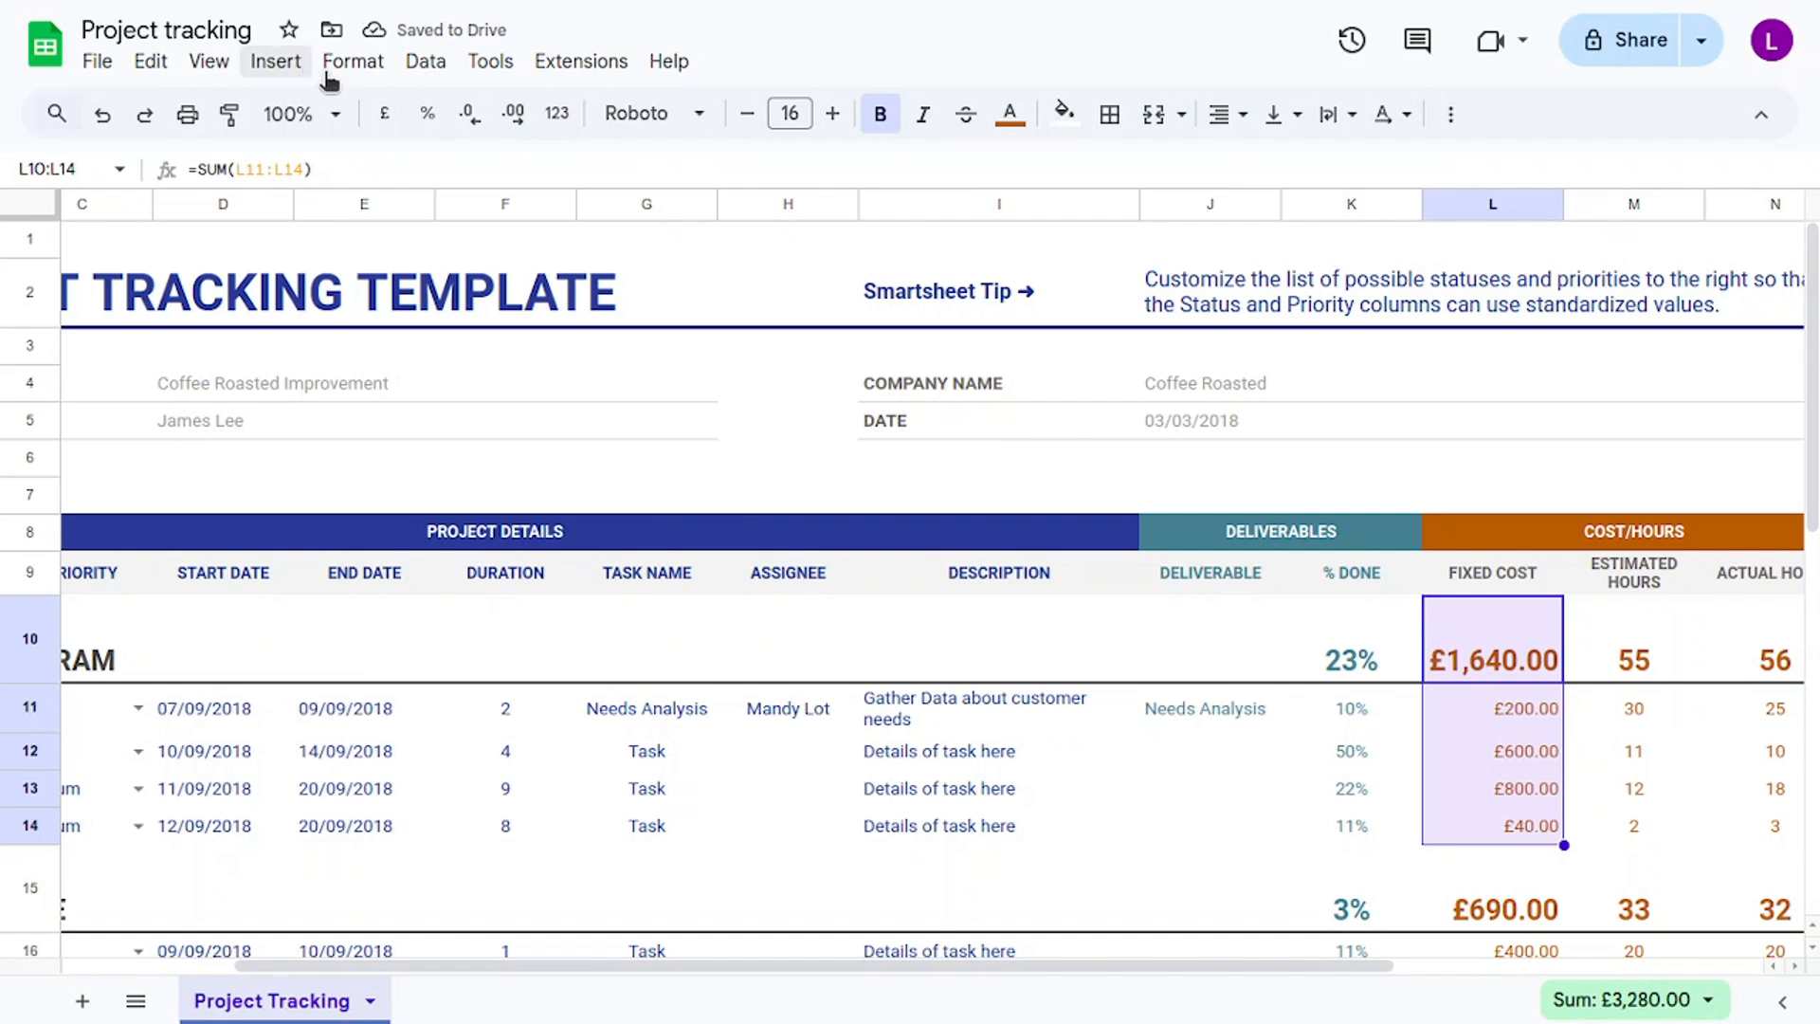
# Reformat the fixed costs in L10:L14 from pounds to Philippine Peso, giving a ₱1,640.00 total.
pyautogui.click(332, 65)
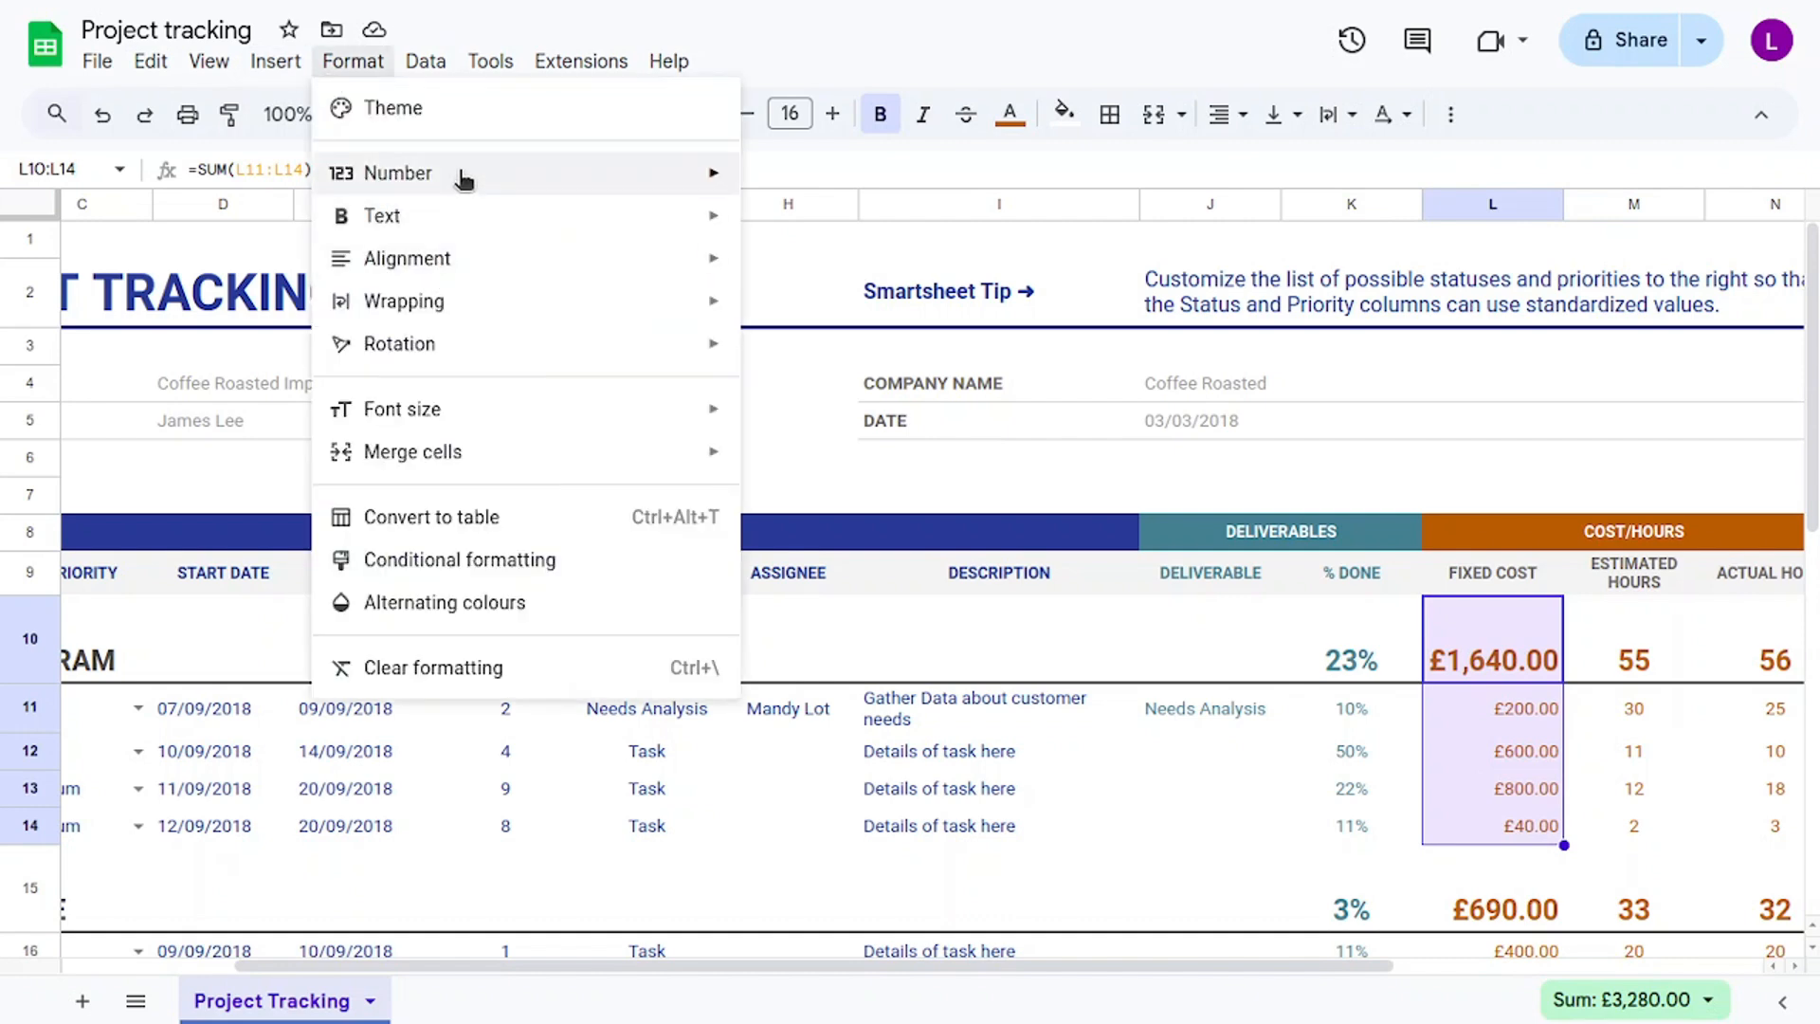
pyautogui.moveTo(468, 174)
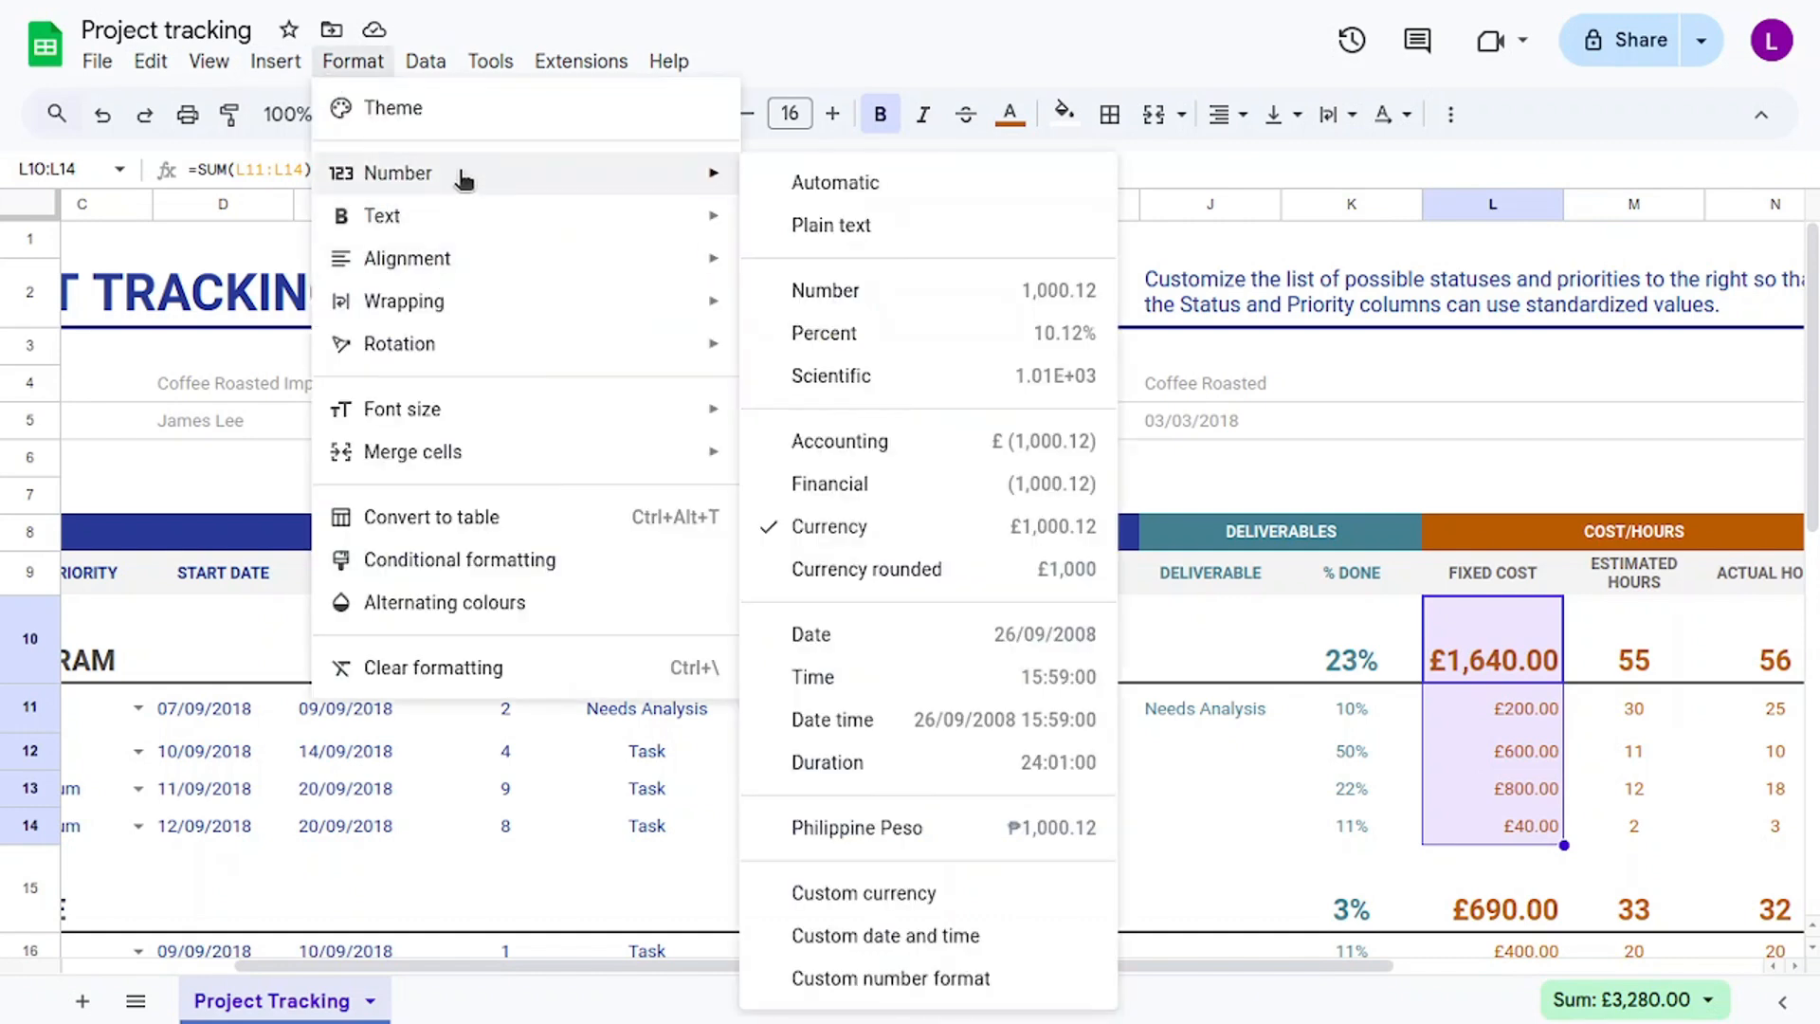
pyautogui.click(966, 916)
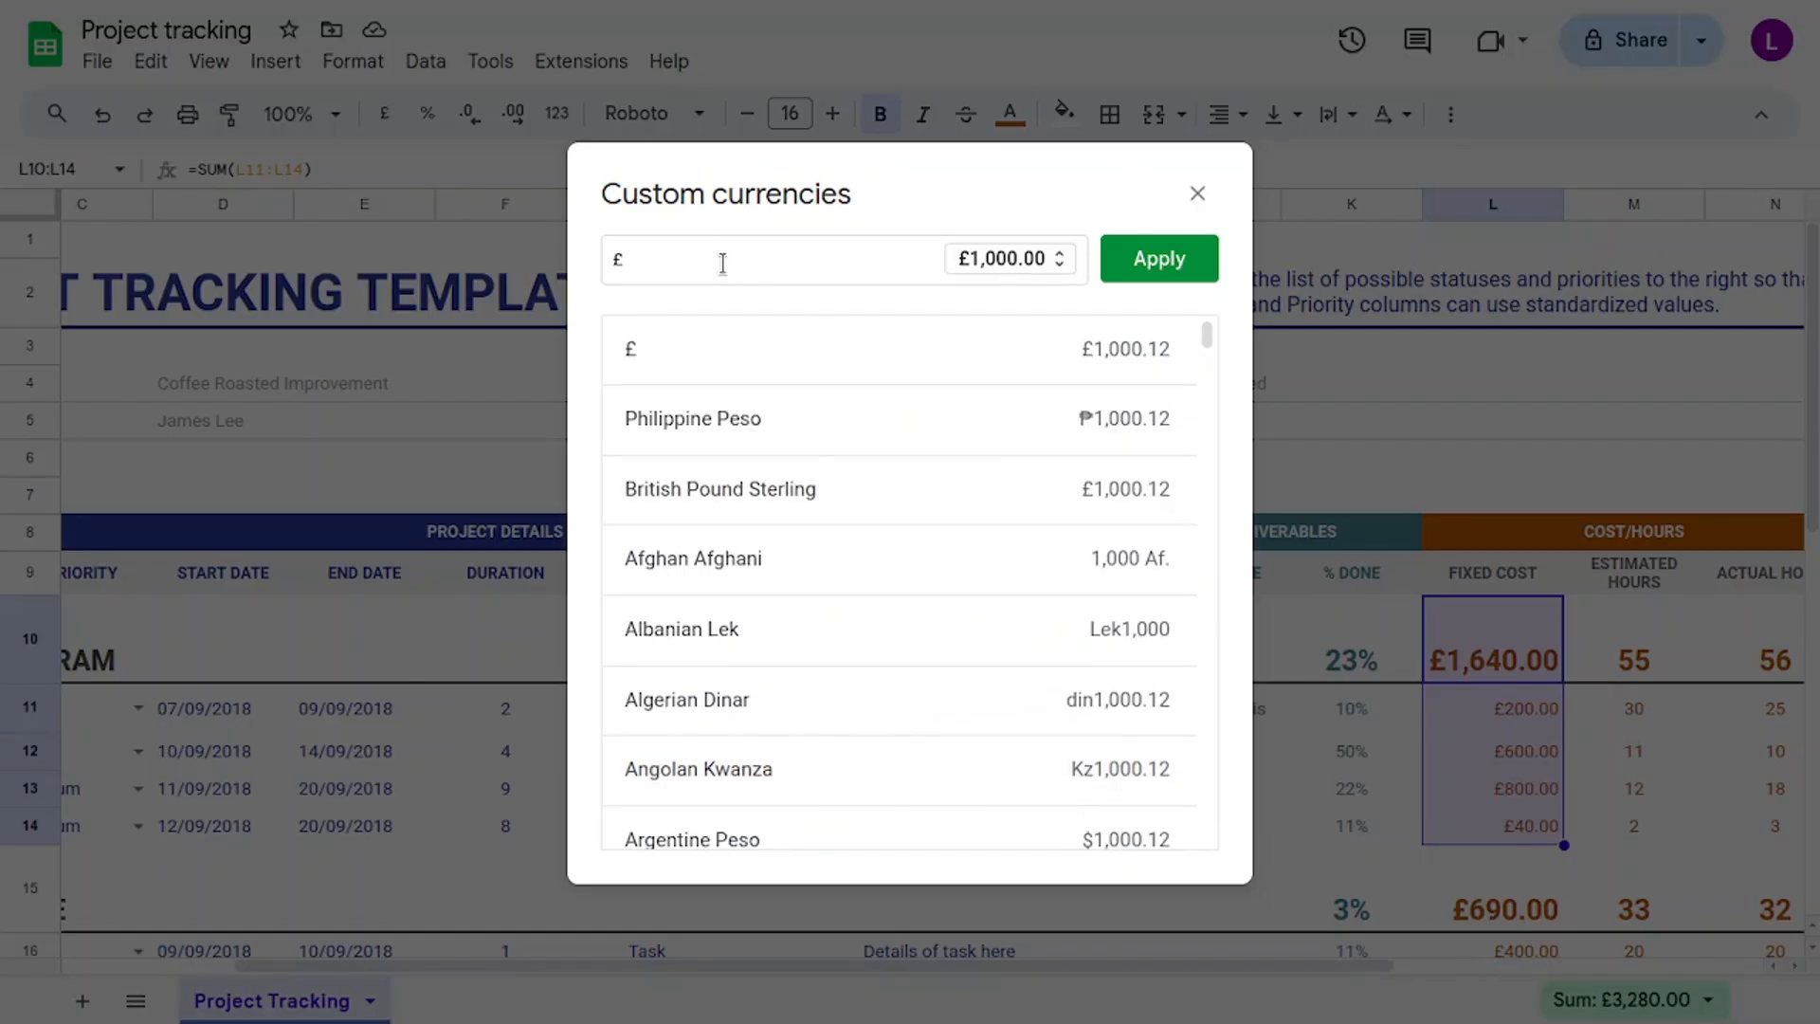
pyautogui.press('BackSpace')
pyautogui.write('peso')
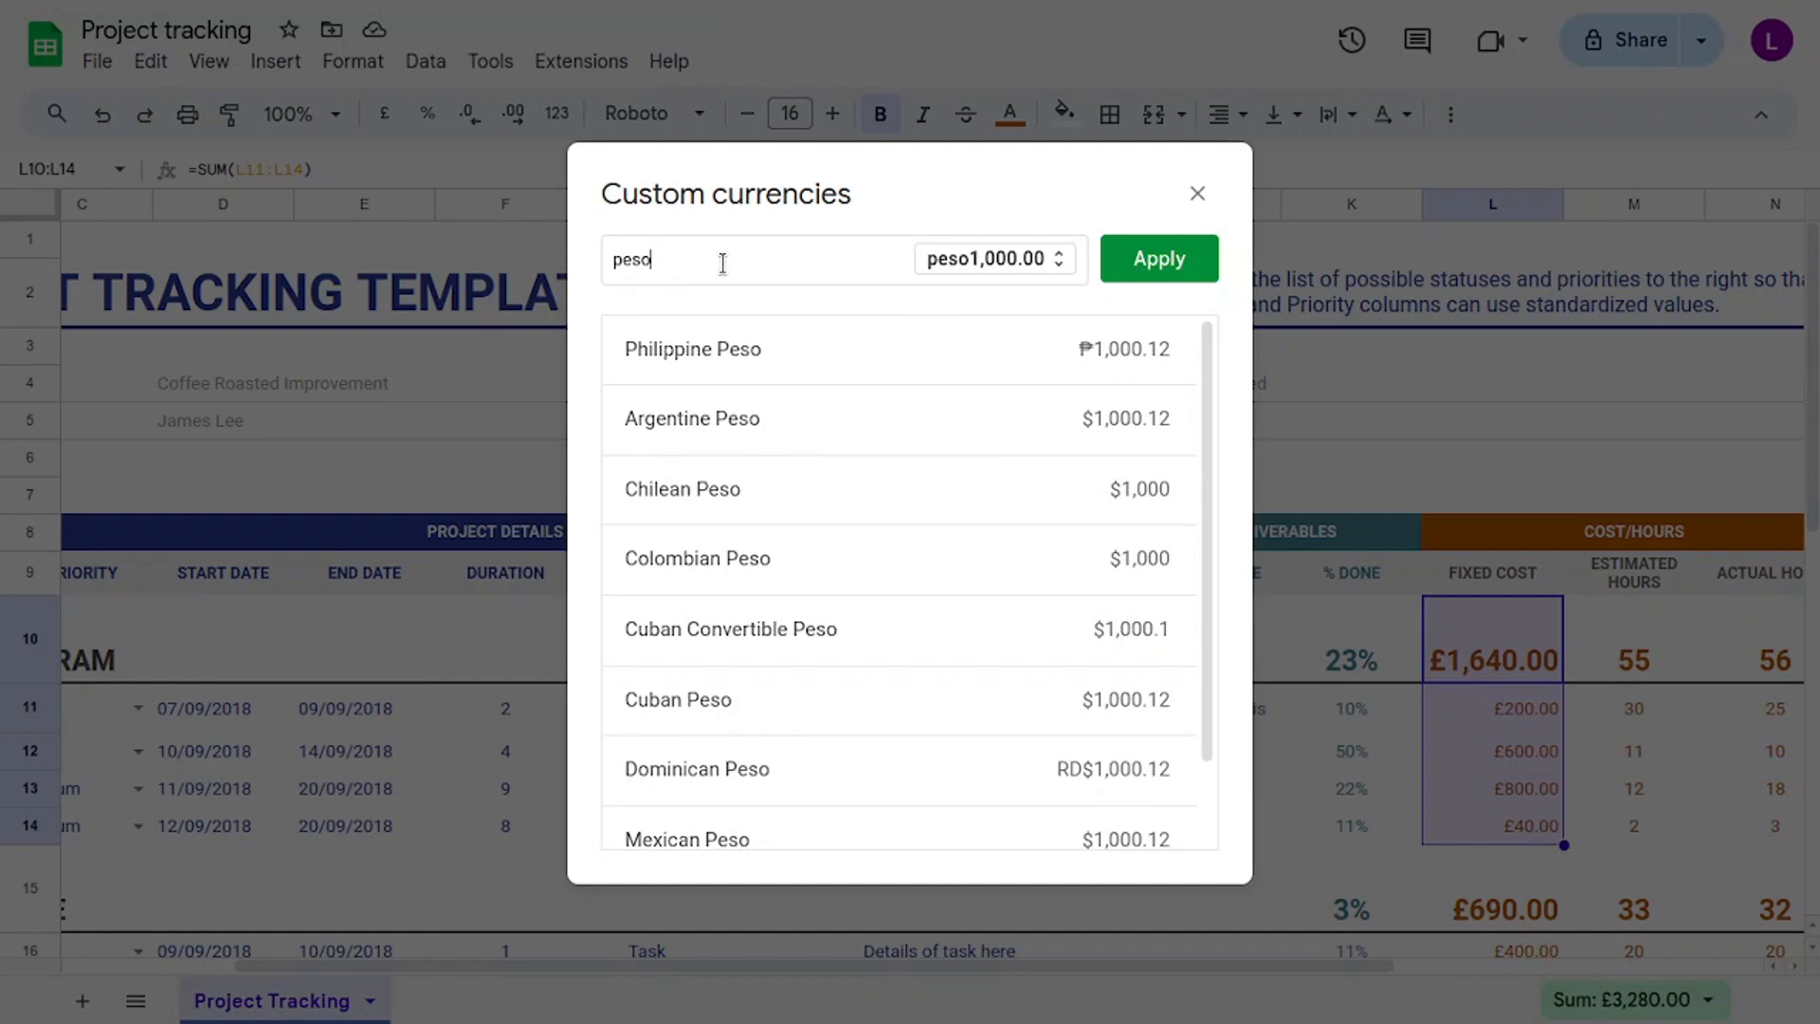
pyautogui.click(816, 341)
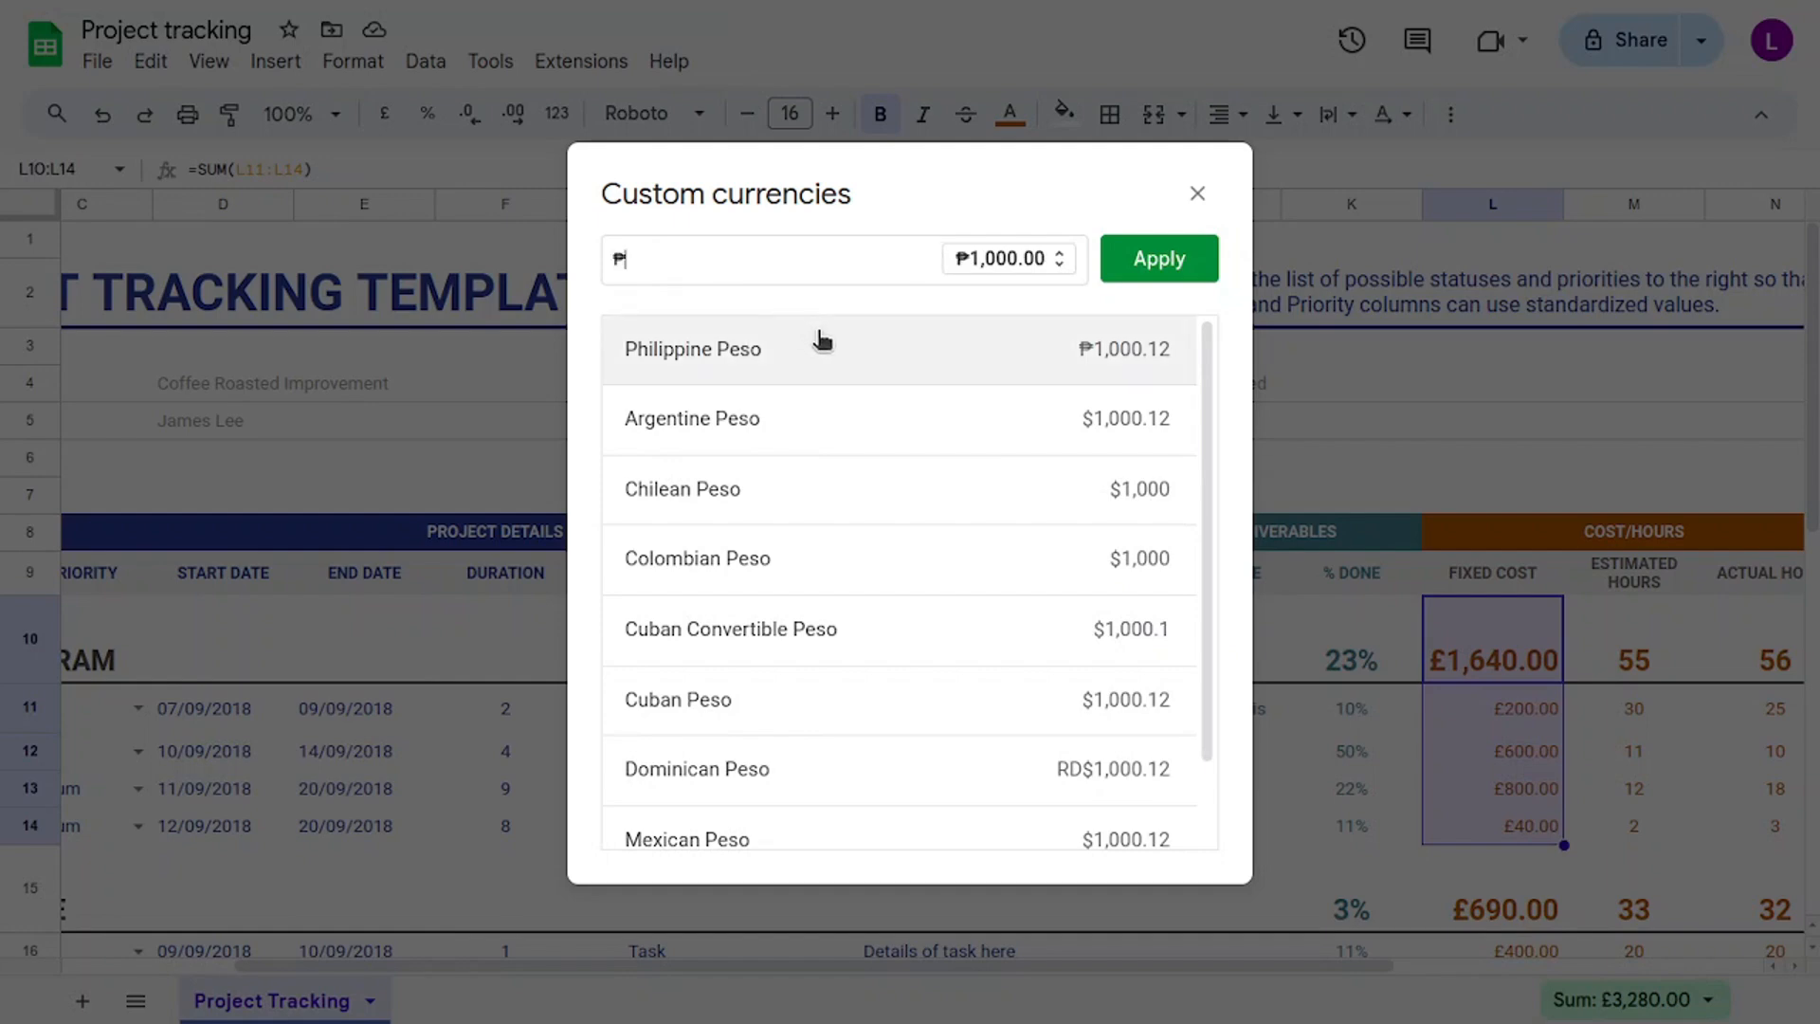
pyautogui.click(1207, 269)
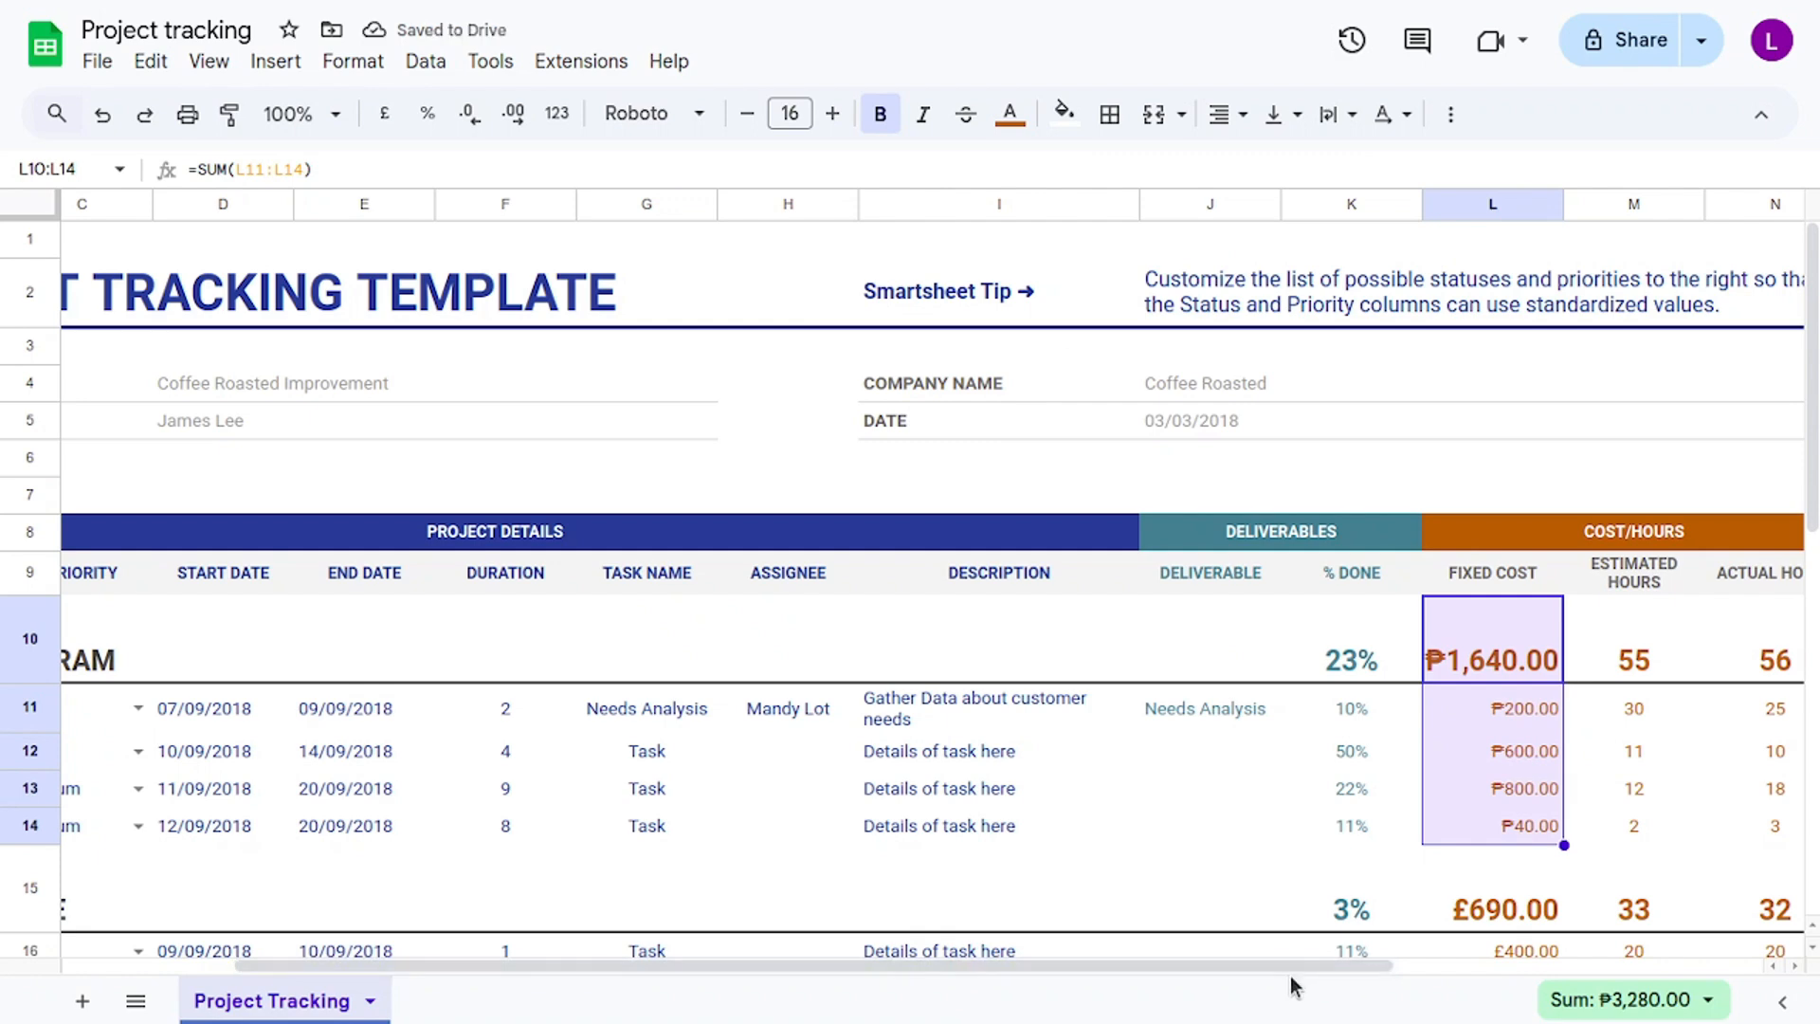
pyautogui.moveTo(1300, 965); pyautogui.dragTo(1431, 969)
pyautogui.click(1447, 701)
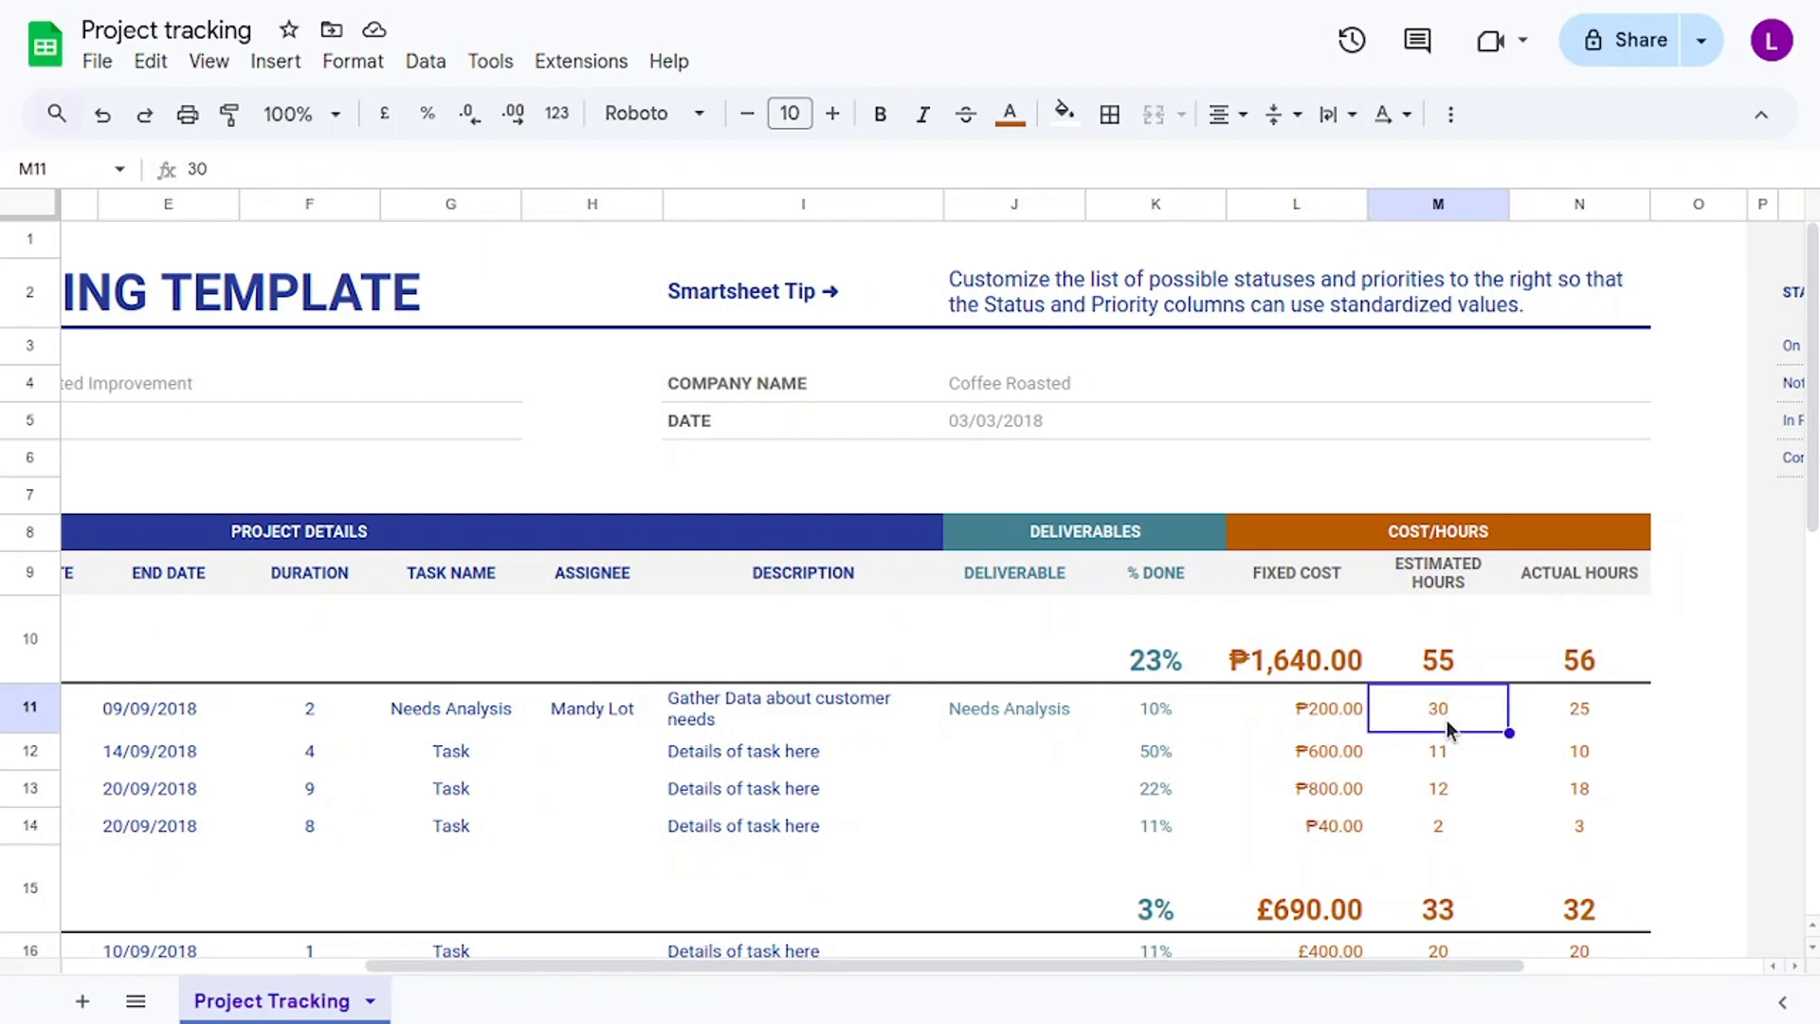
pyautogui.doubleClick(1458, 707)
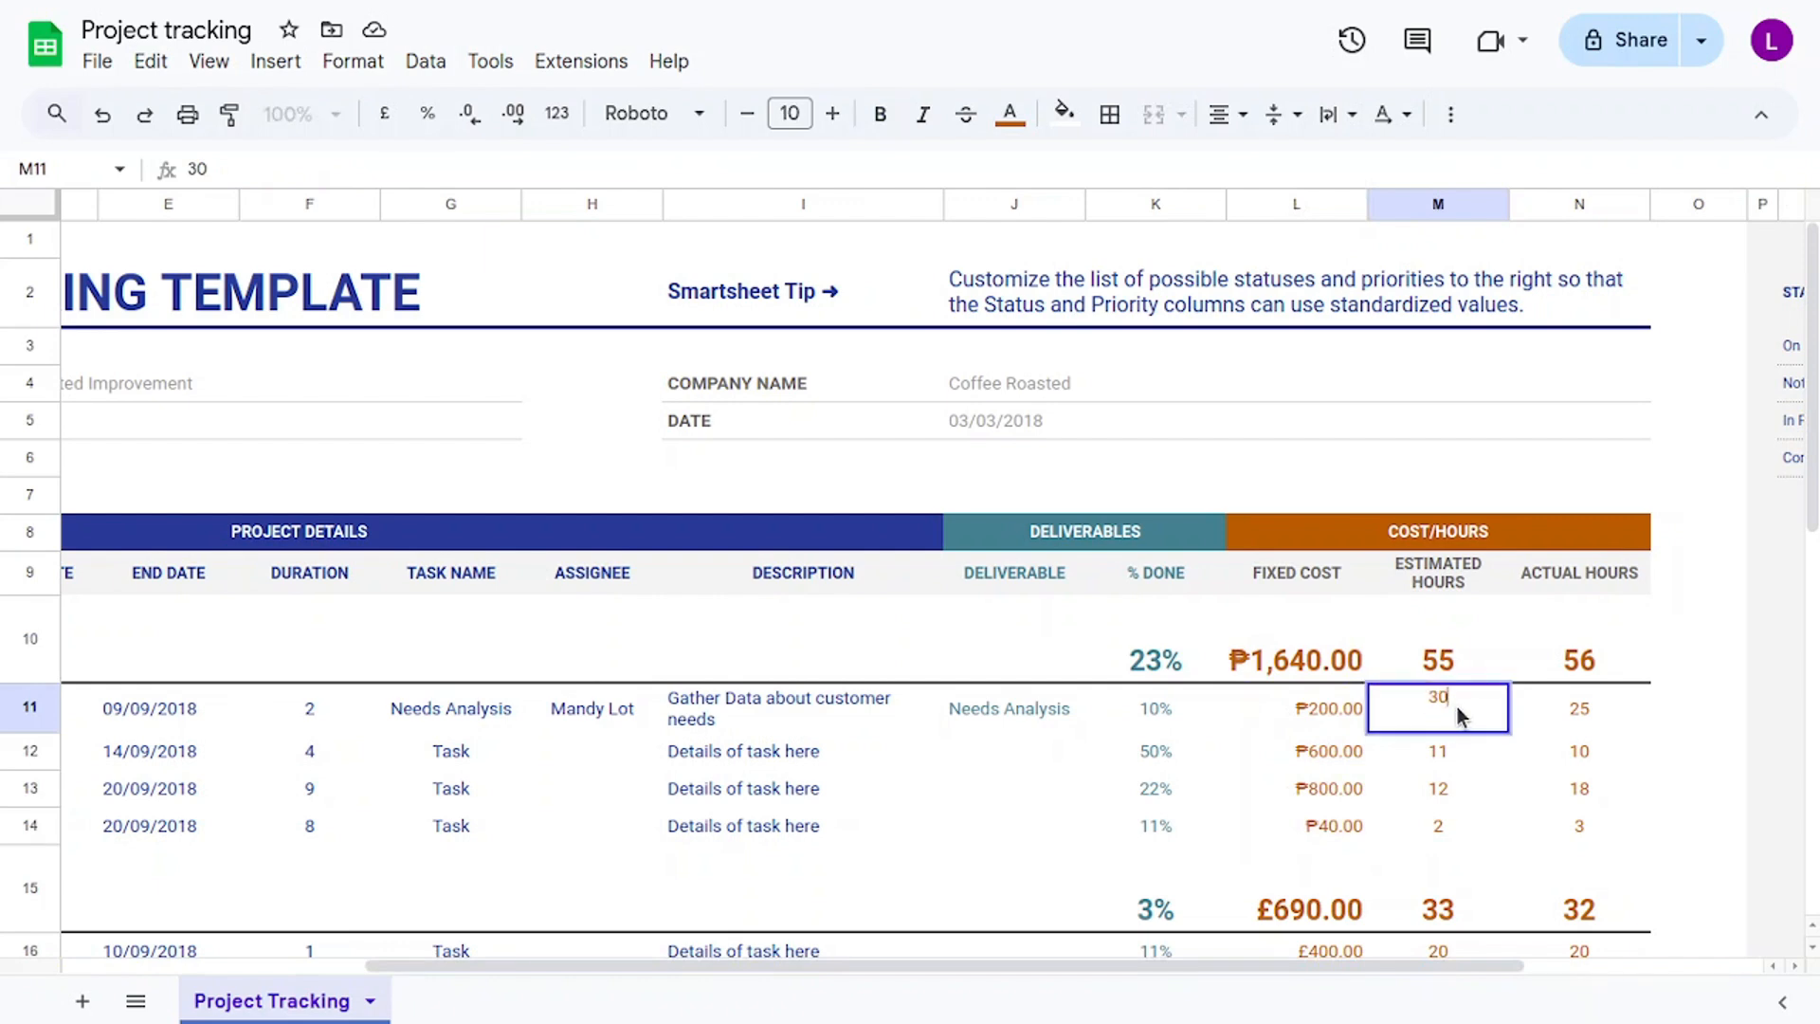
pyautogui.click(1584, 703)
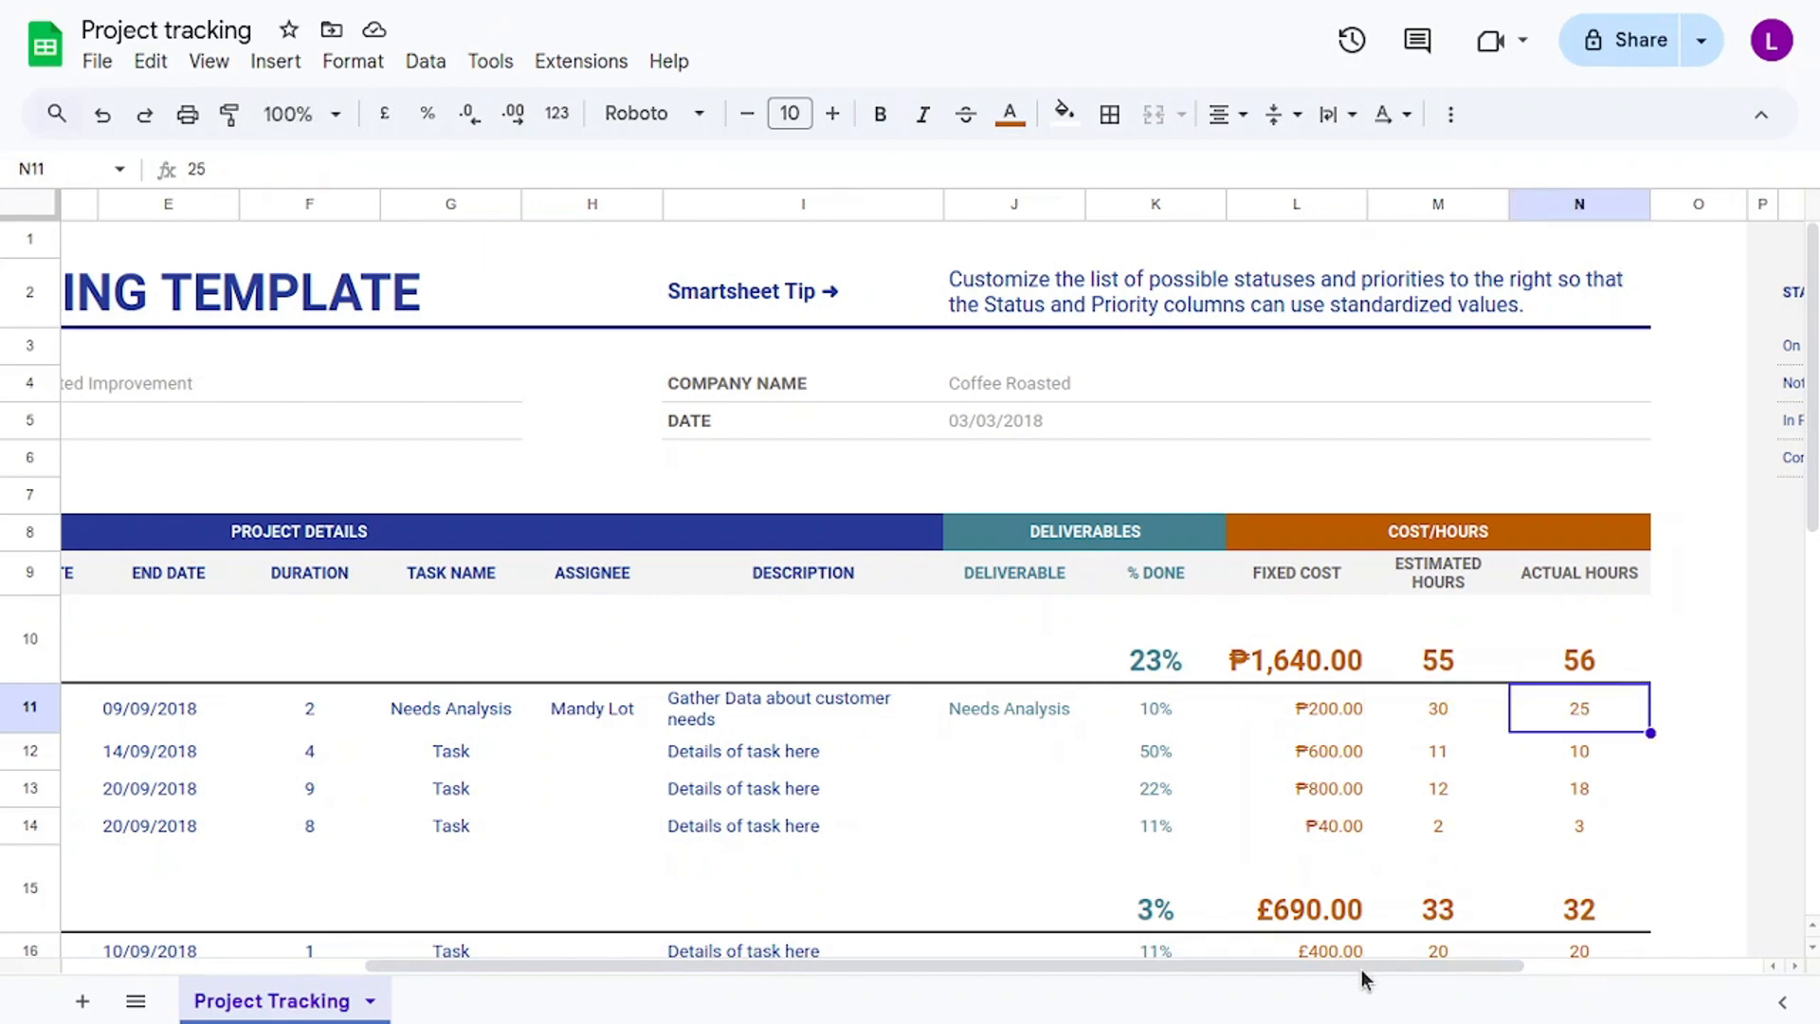
pyautogui.moveTo(1363, 973); pyautogui.dragTo(922, 963)
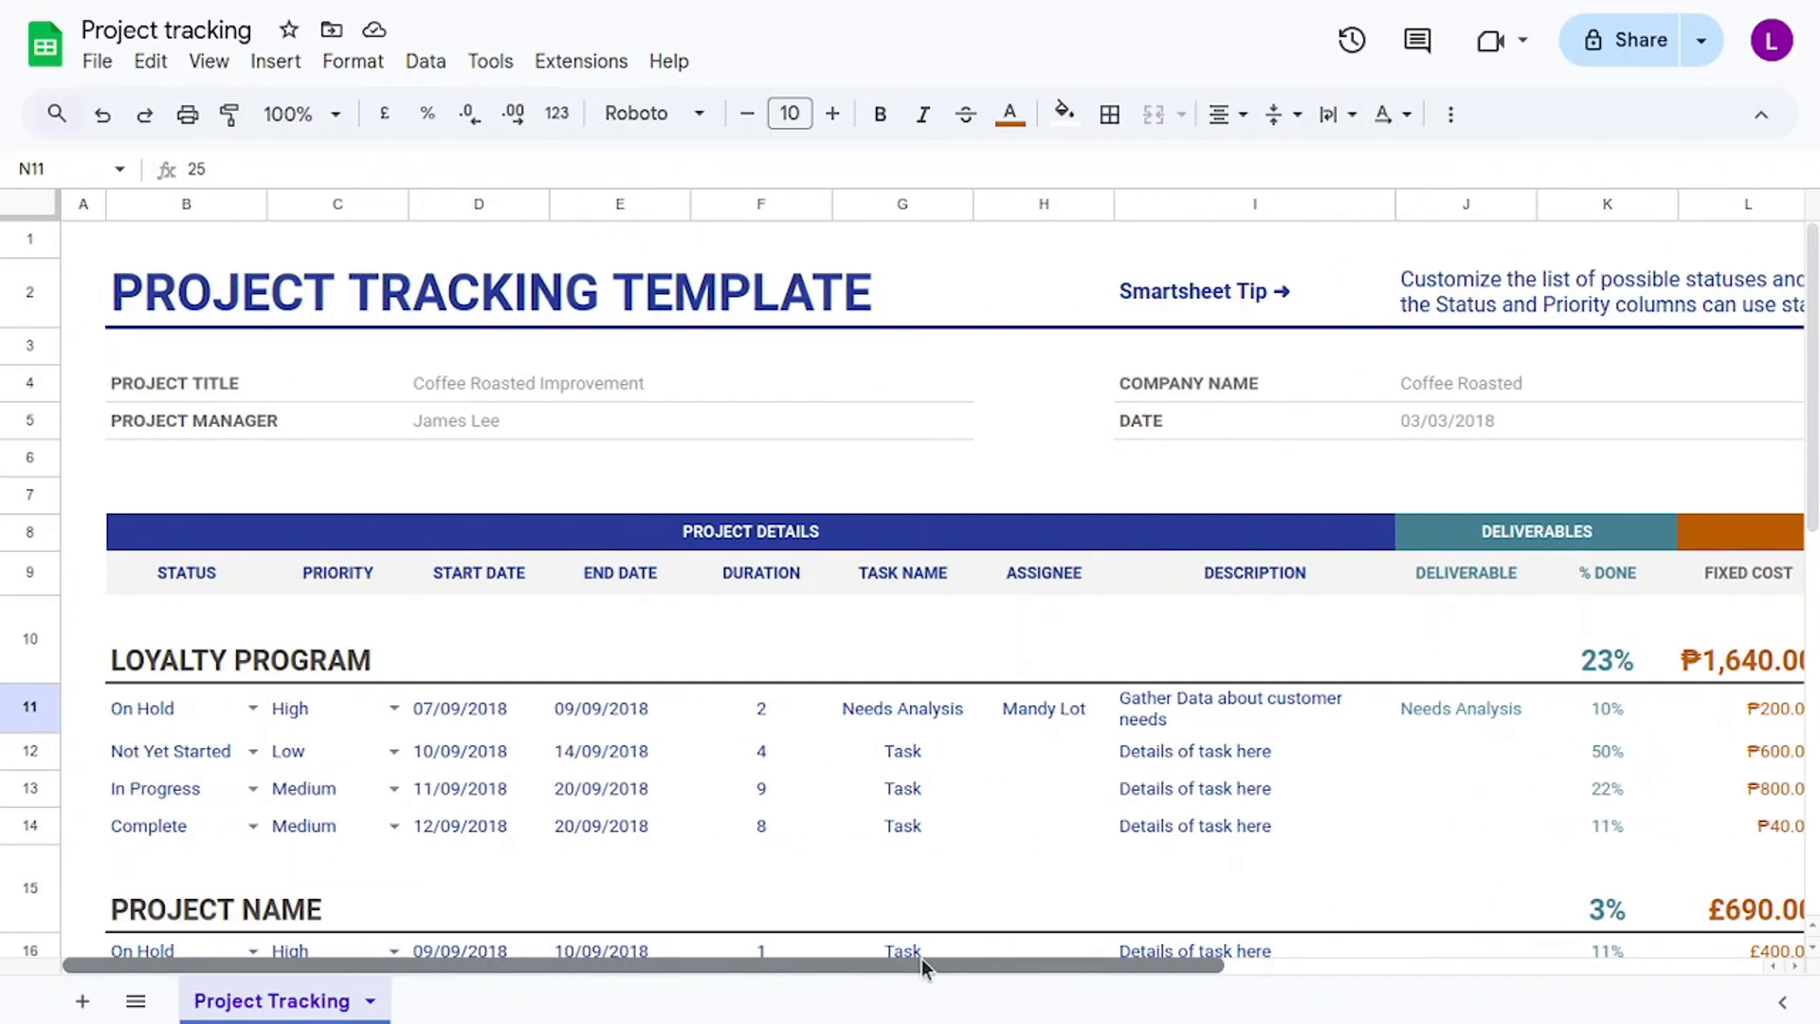
pyautogui.scroll(-2, 276, 782)
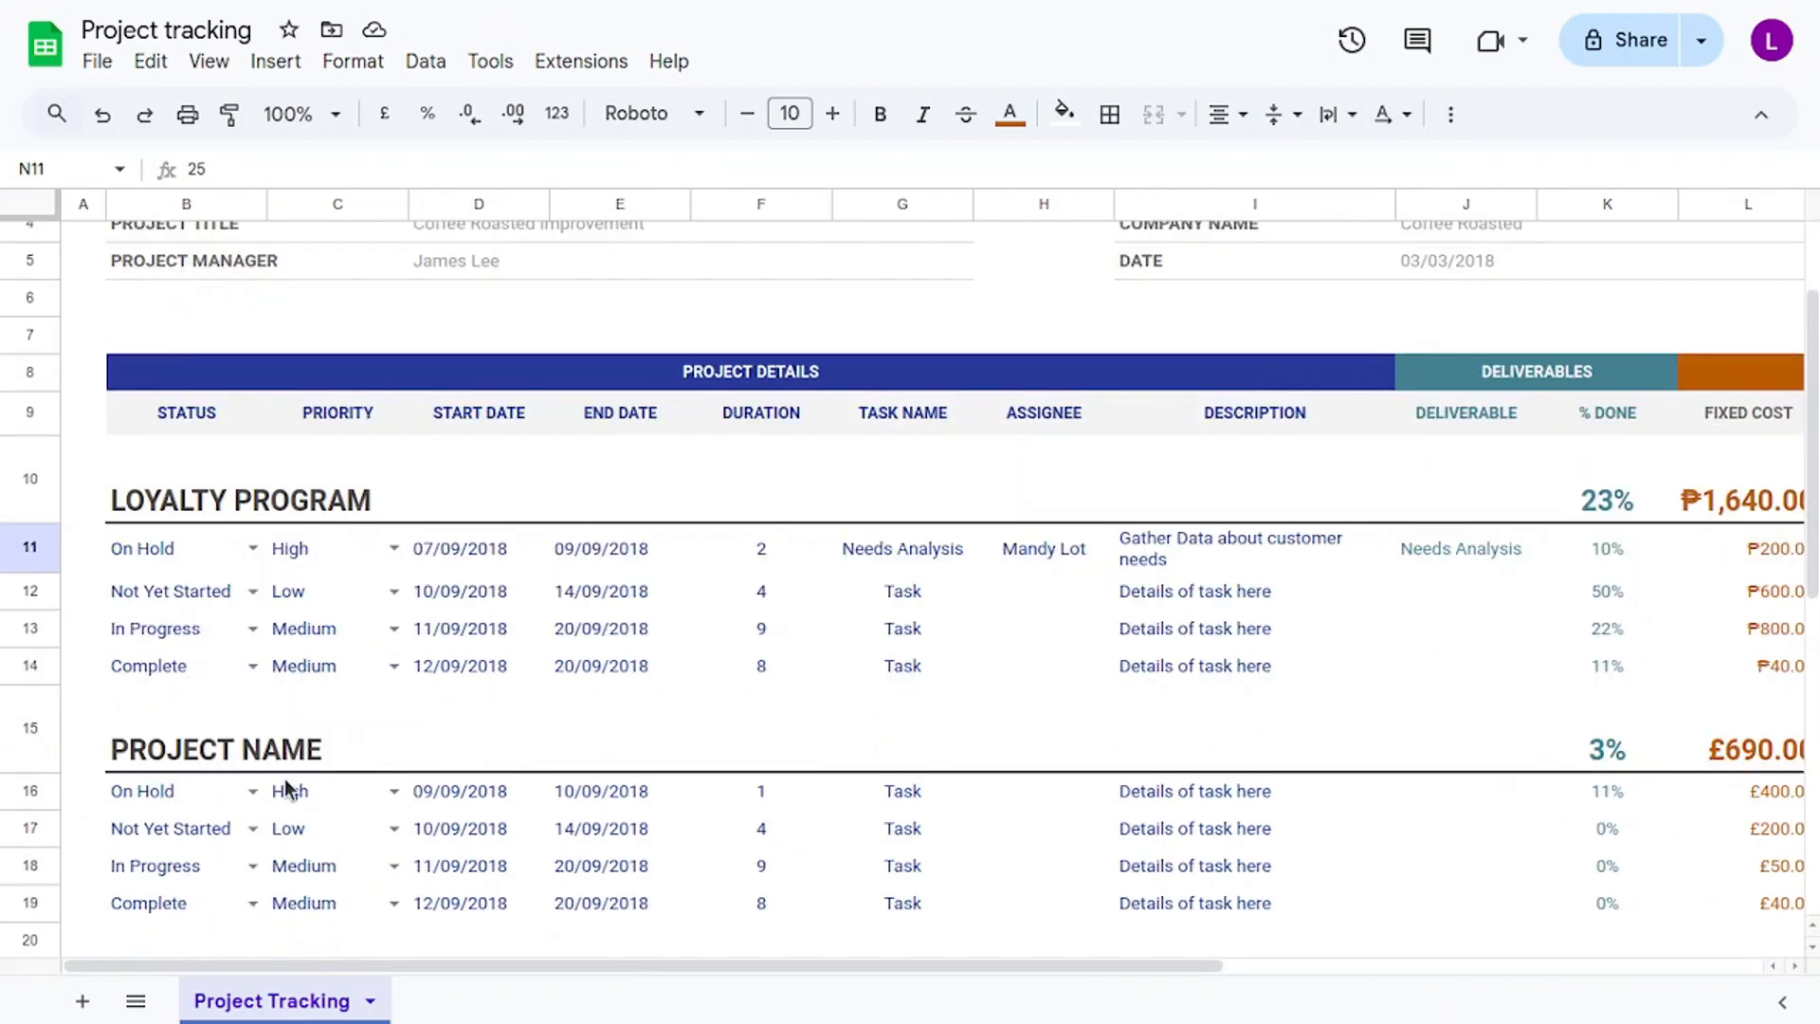
# Copy rows 15–19 holding the Project Name heading and its four tasks.
pyautogui.click(38, 749)
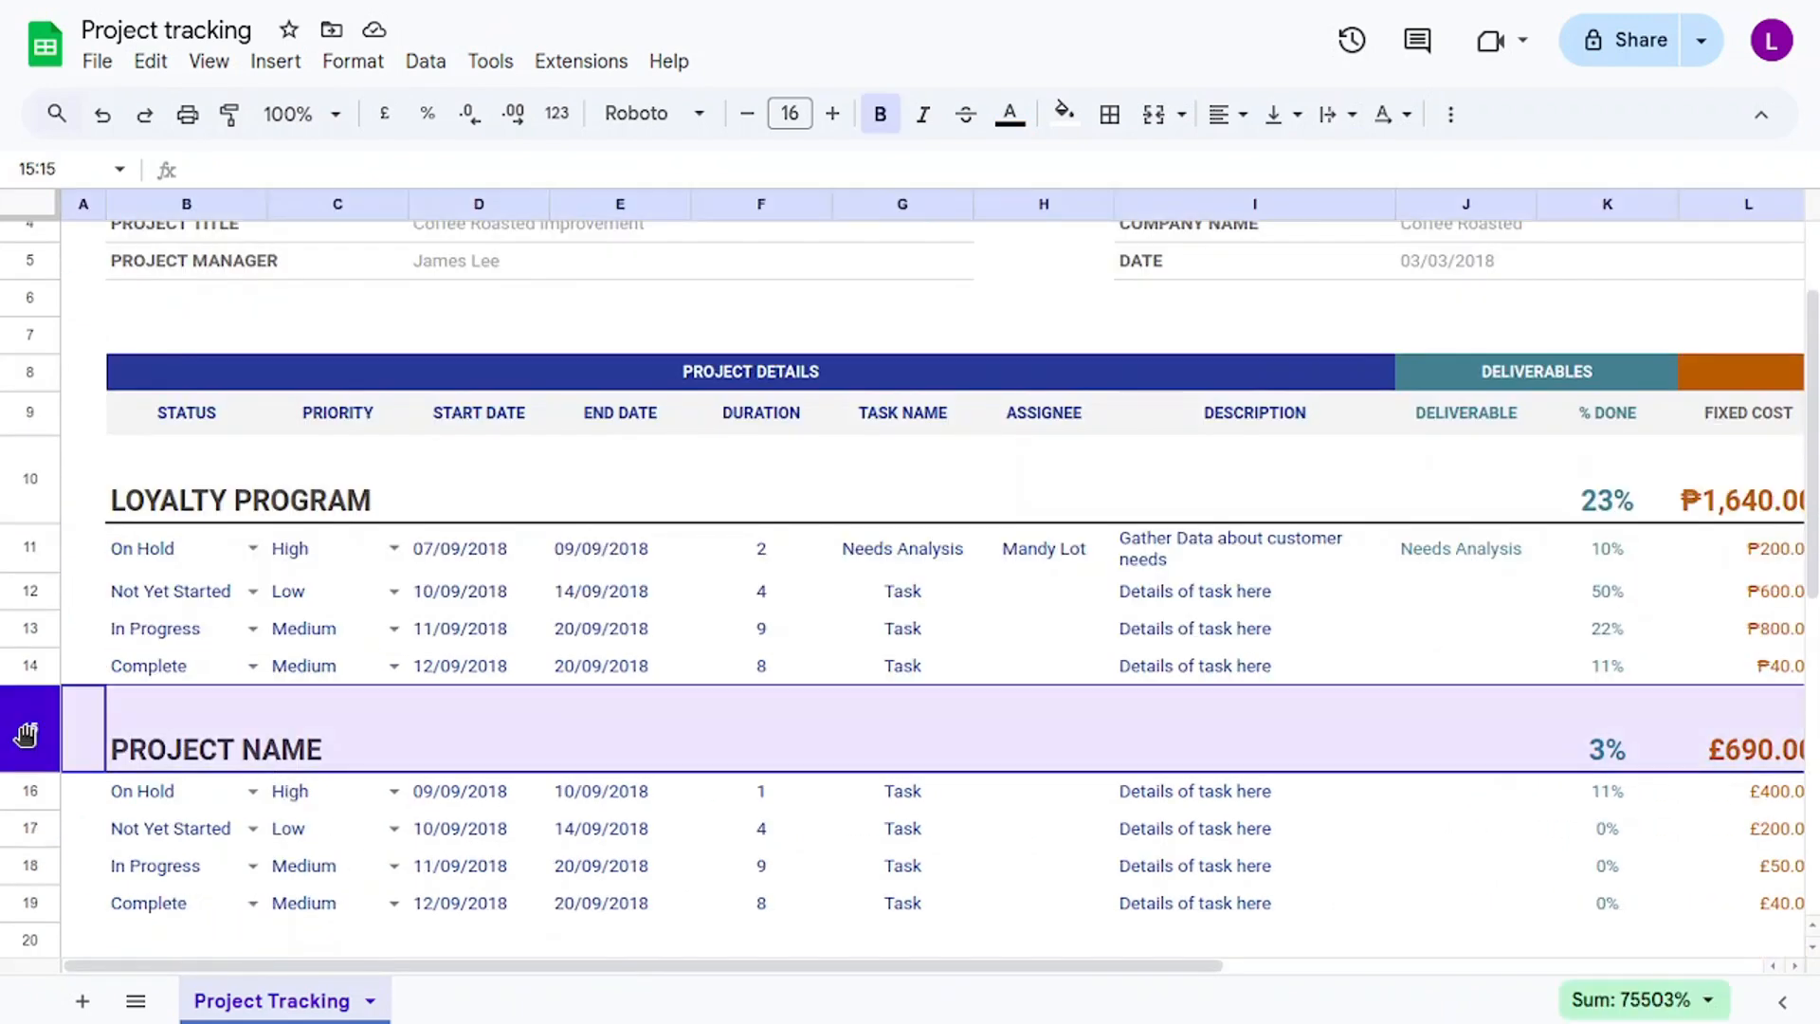
pyautogui.keyDown('shift'); pyautogui.click(40, 906); pyautogui.keyUp('shift')
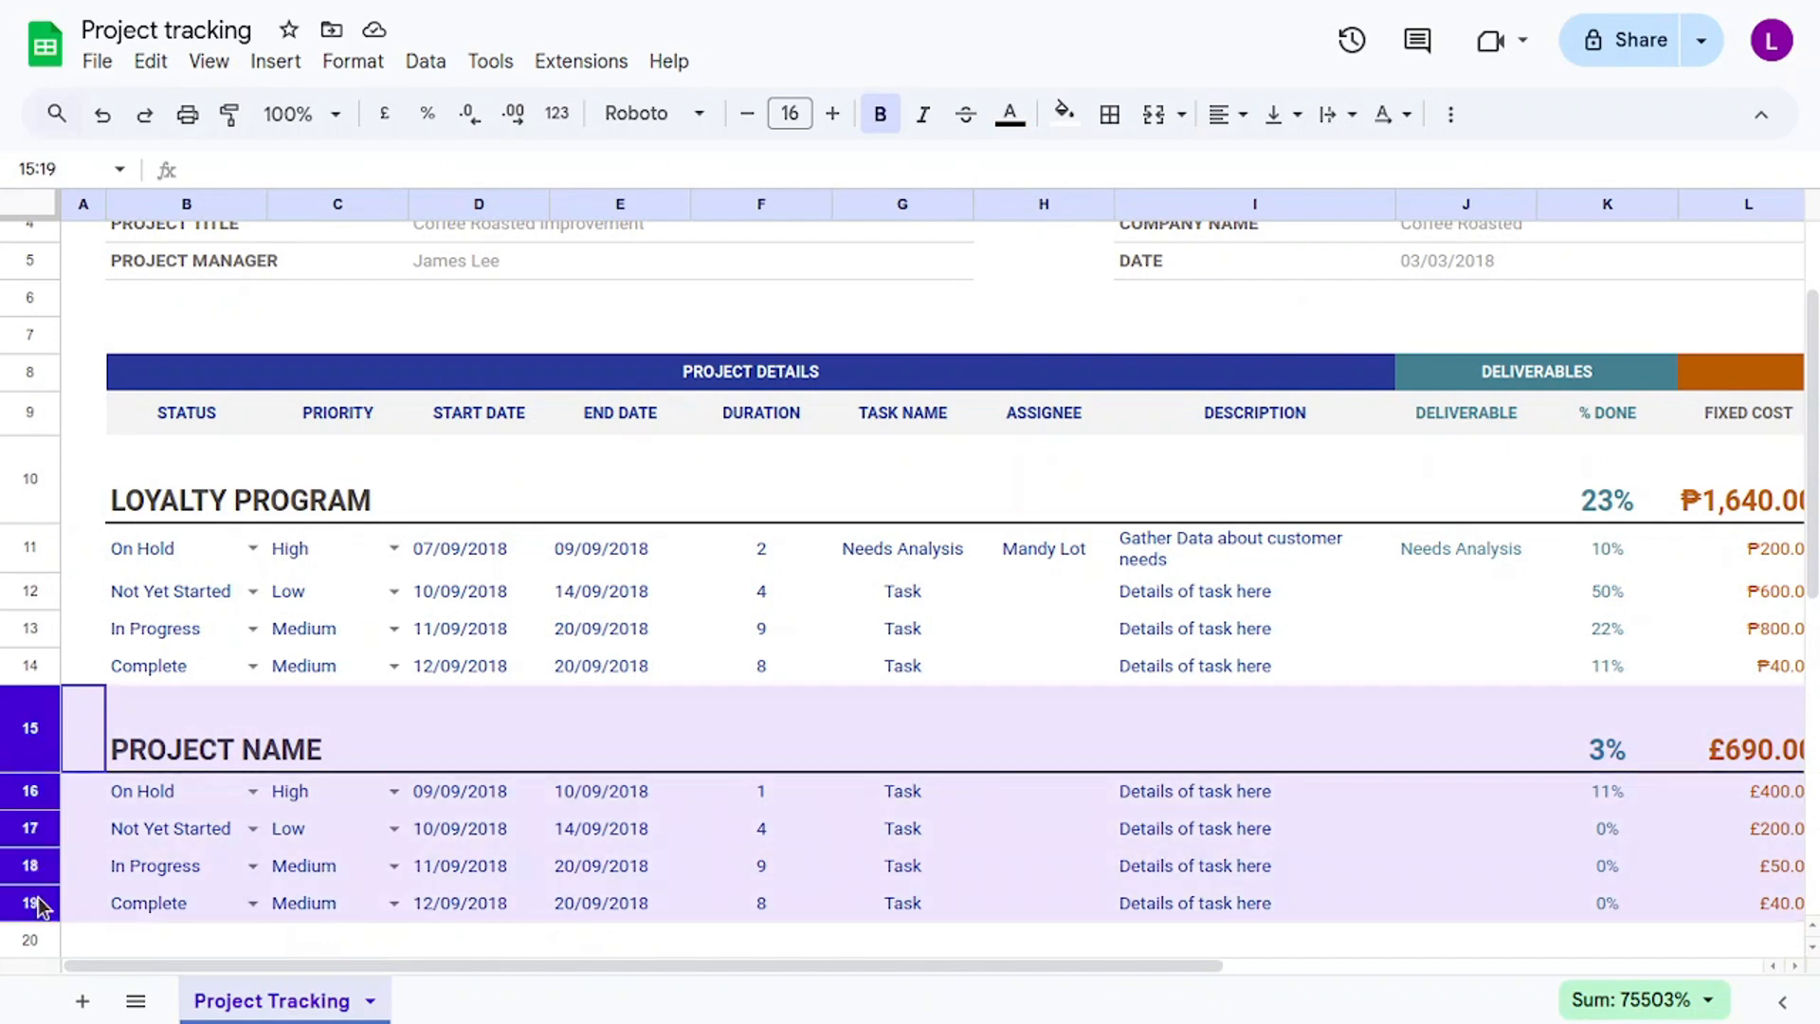
pyautogui.scroll(-3, 230, 787)
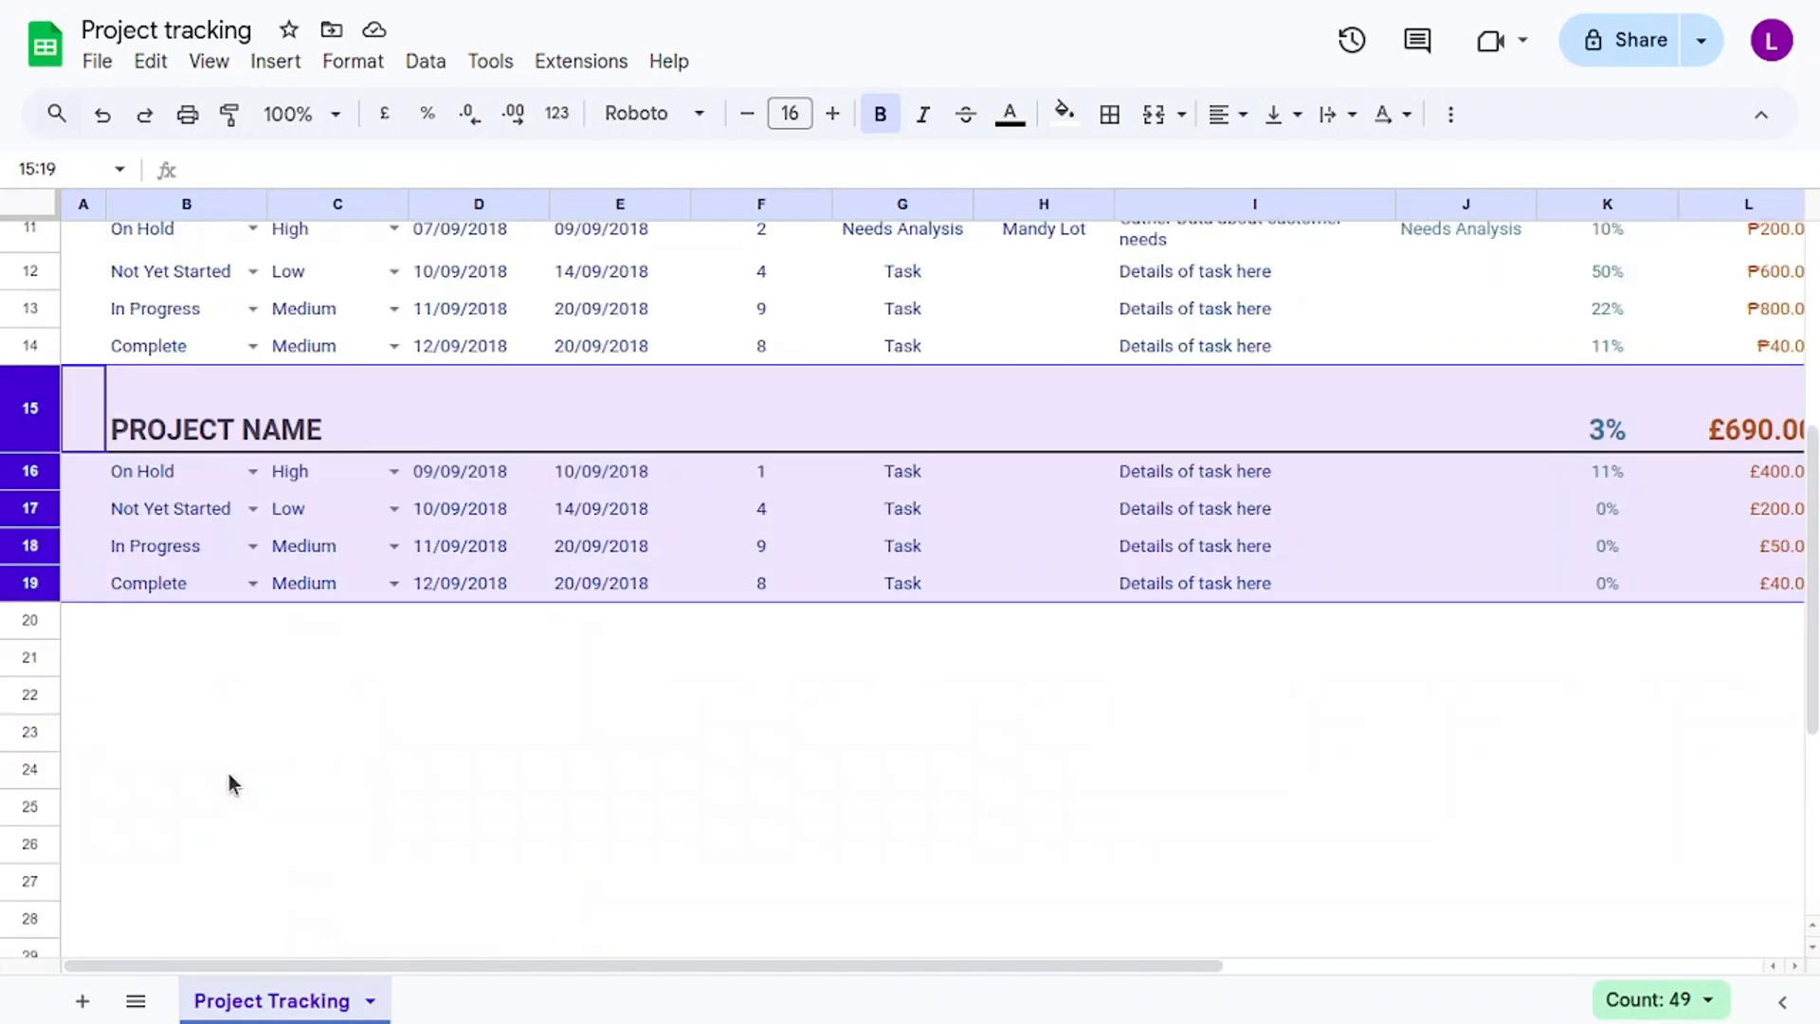
pyautogui.rightClick(33, 418)
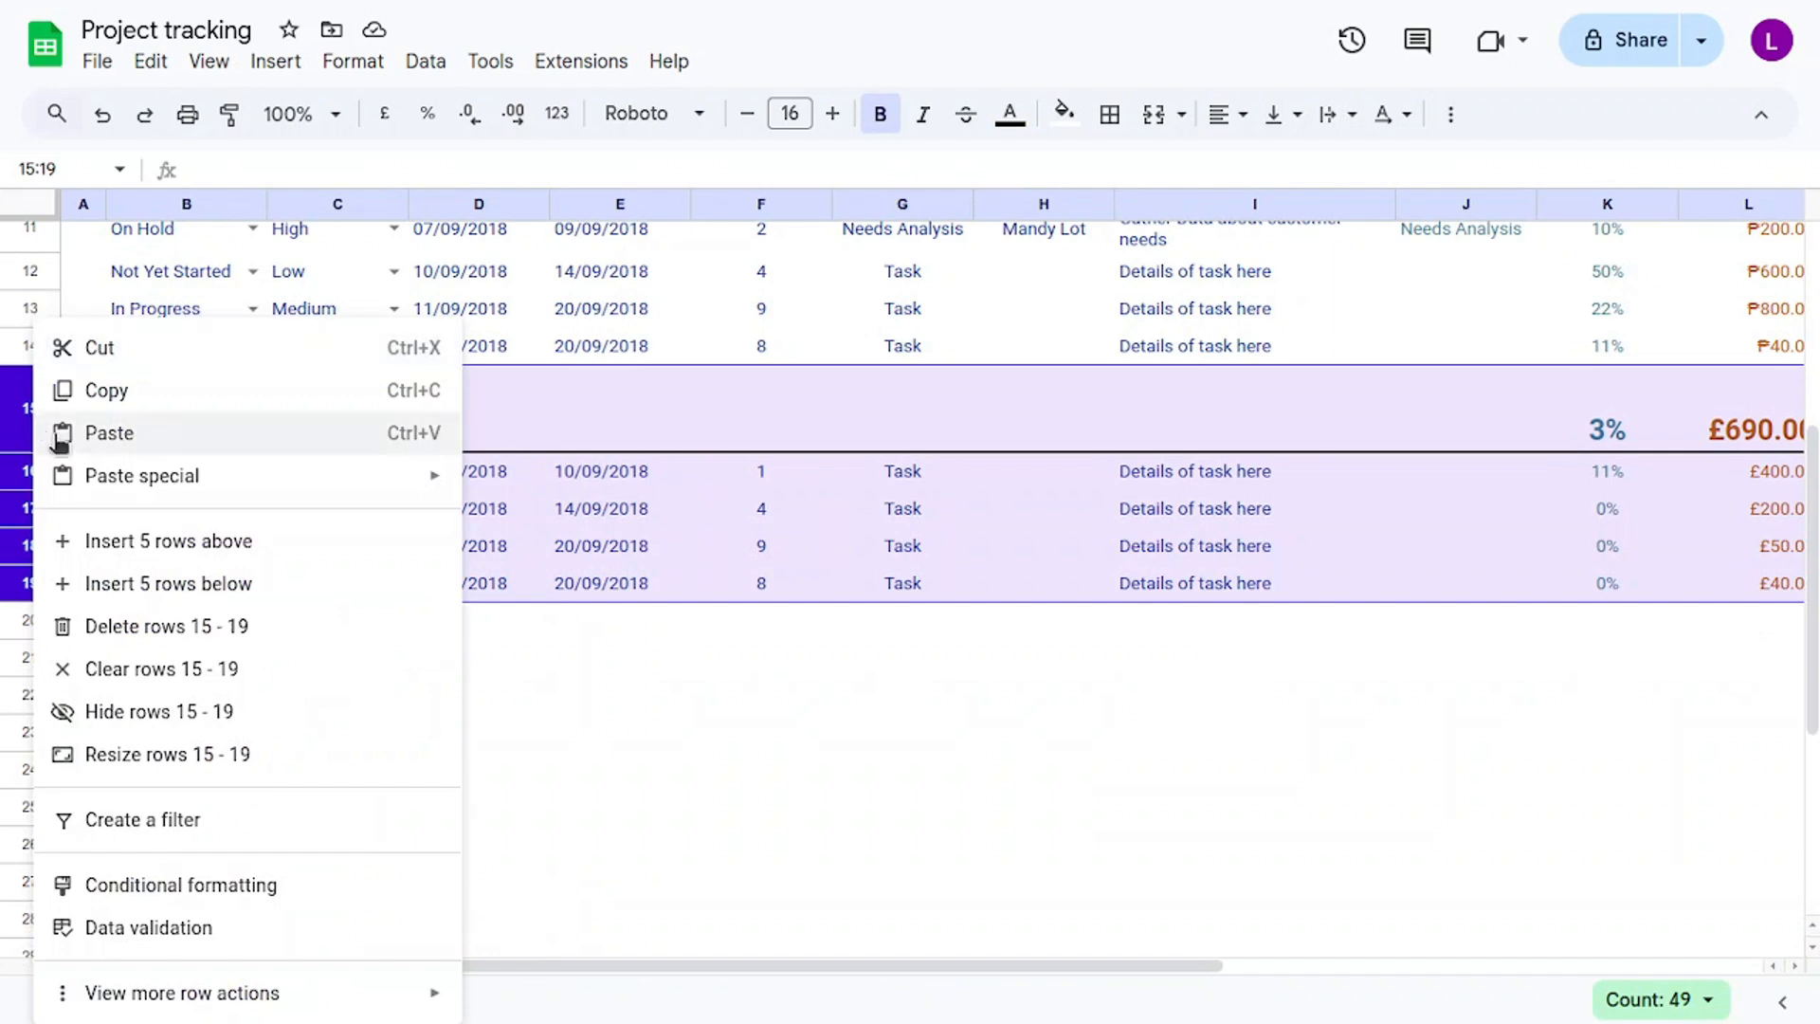
pyautogui.click(155, 399)
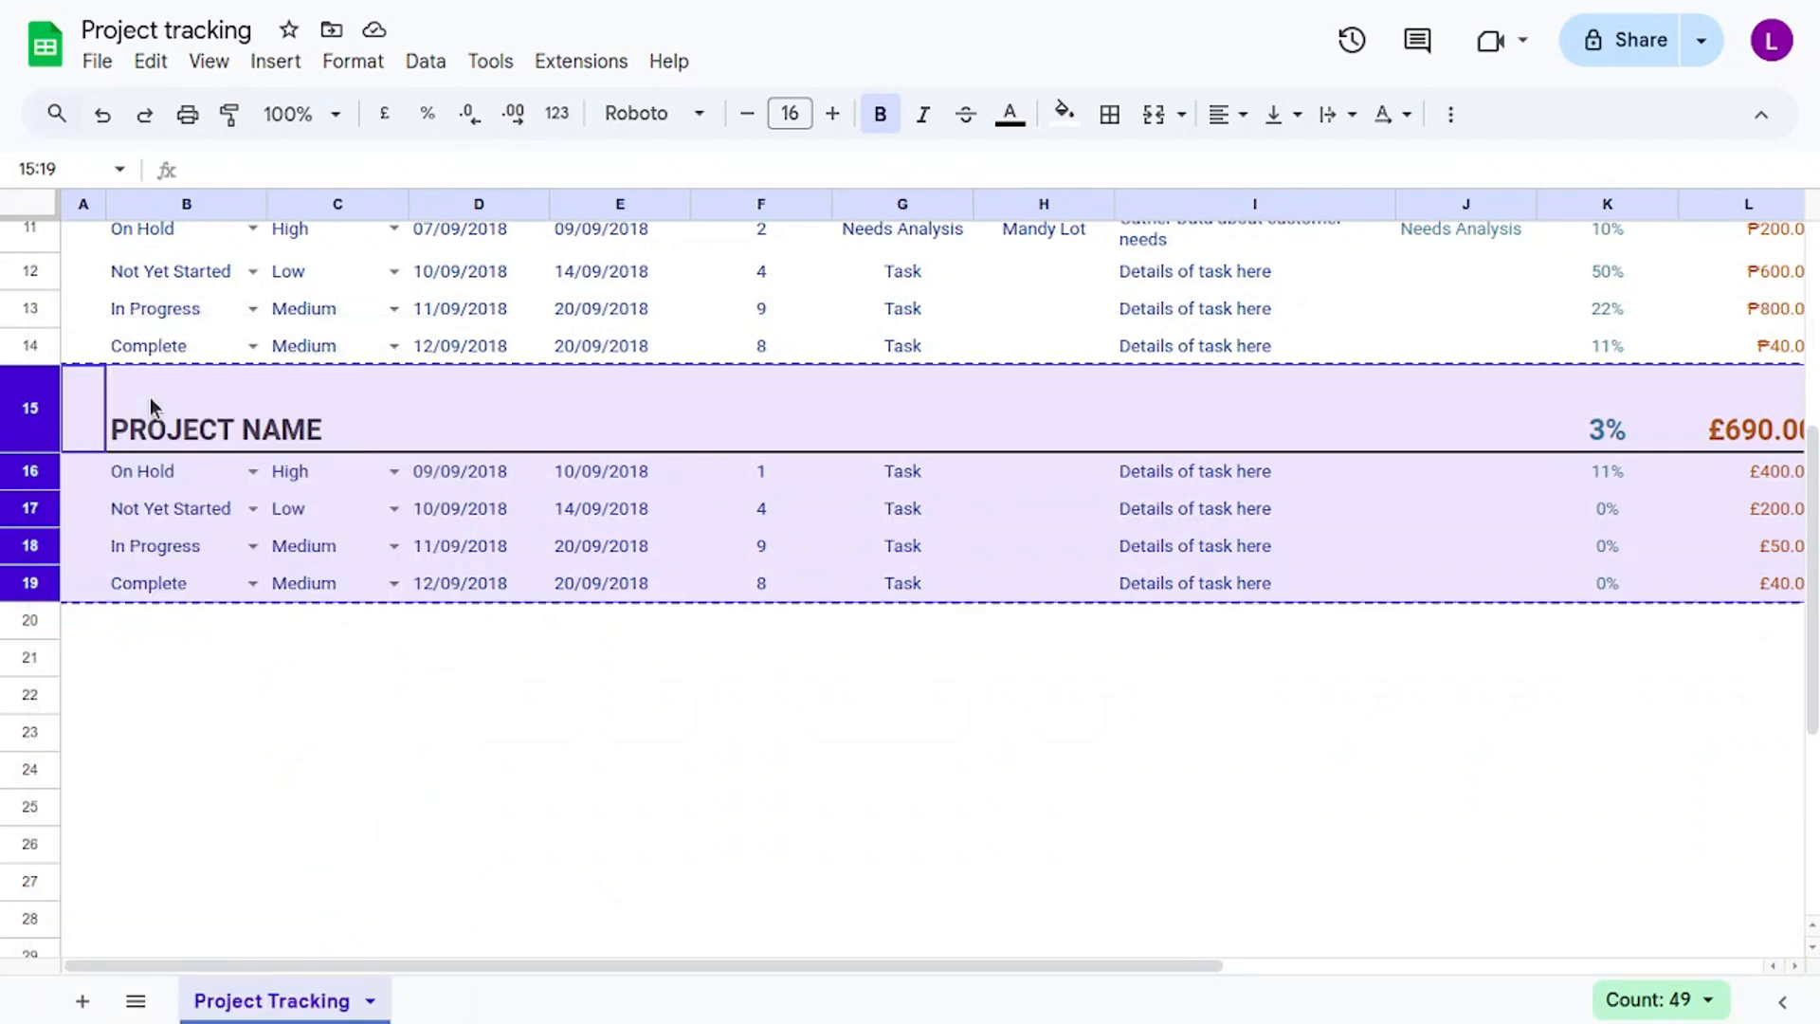
# Paste the copied Project Name section into rows 20–24.
pyautogui.click(34, 626)
pyautogui.rightClick(34, 626)
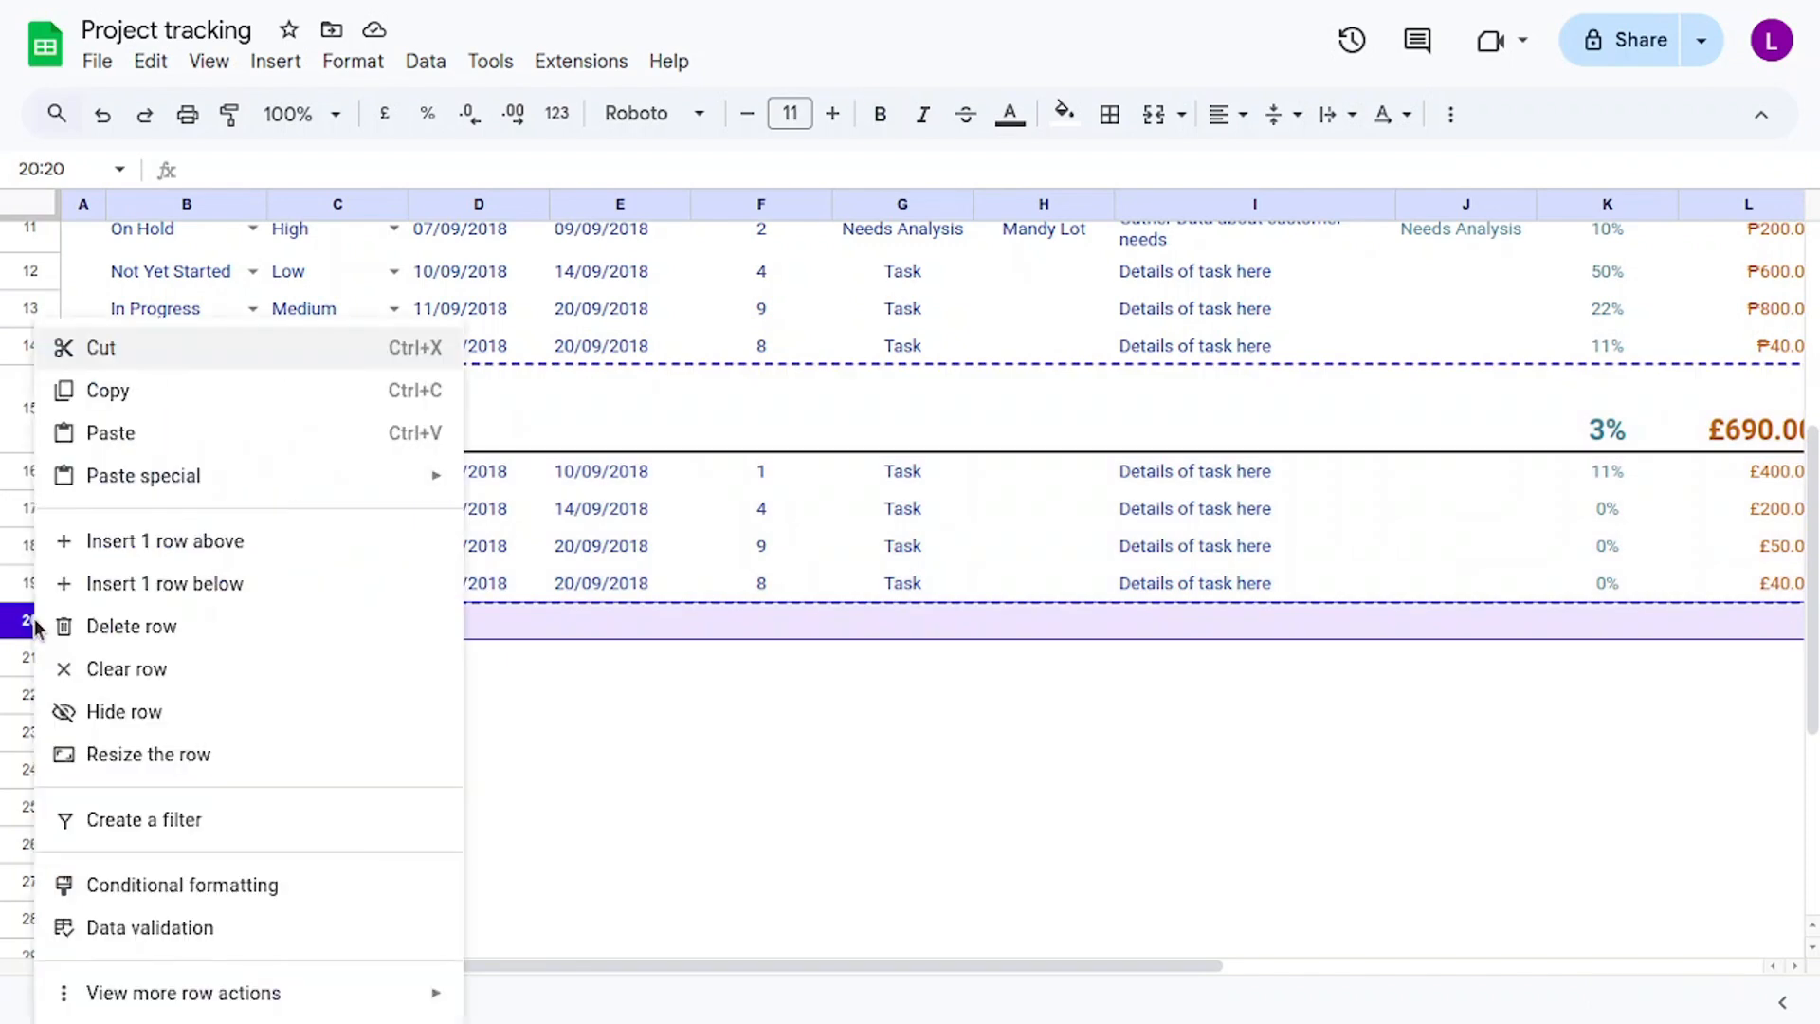
pyautogui.click(156, 436)
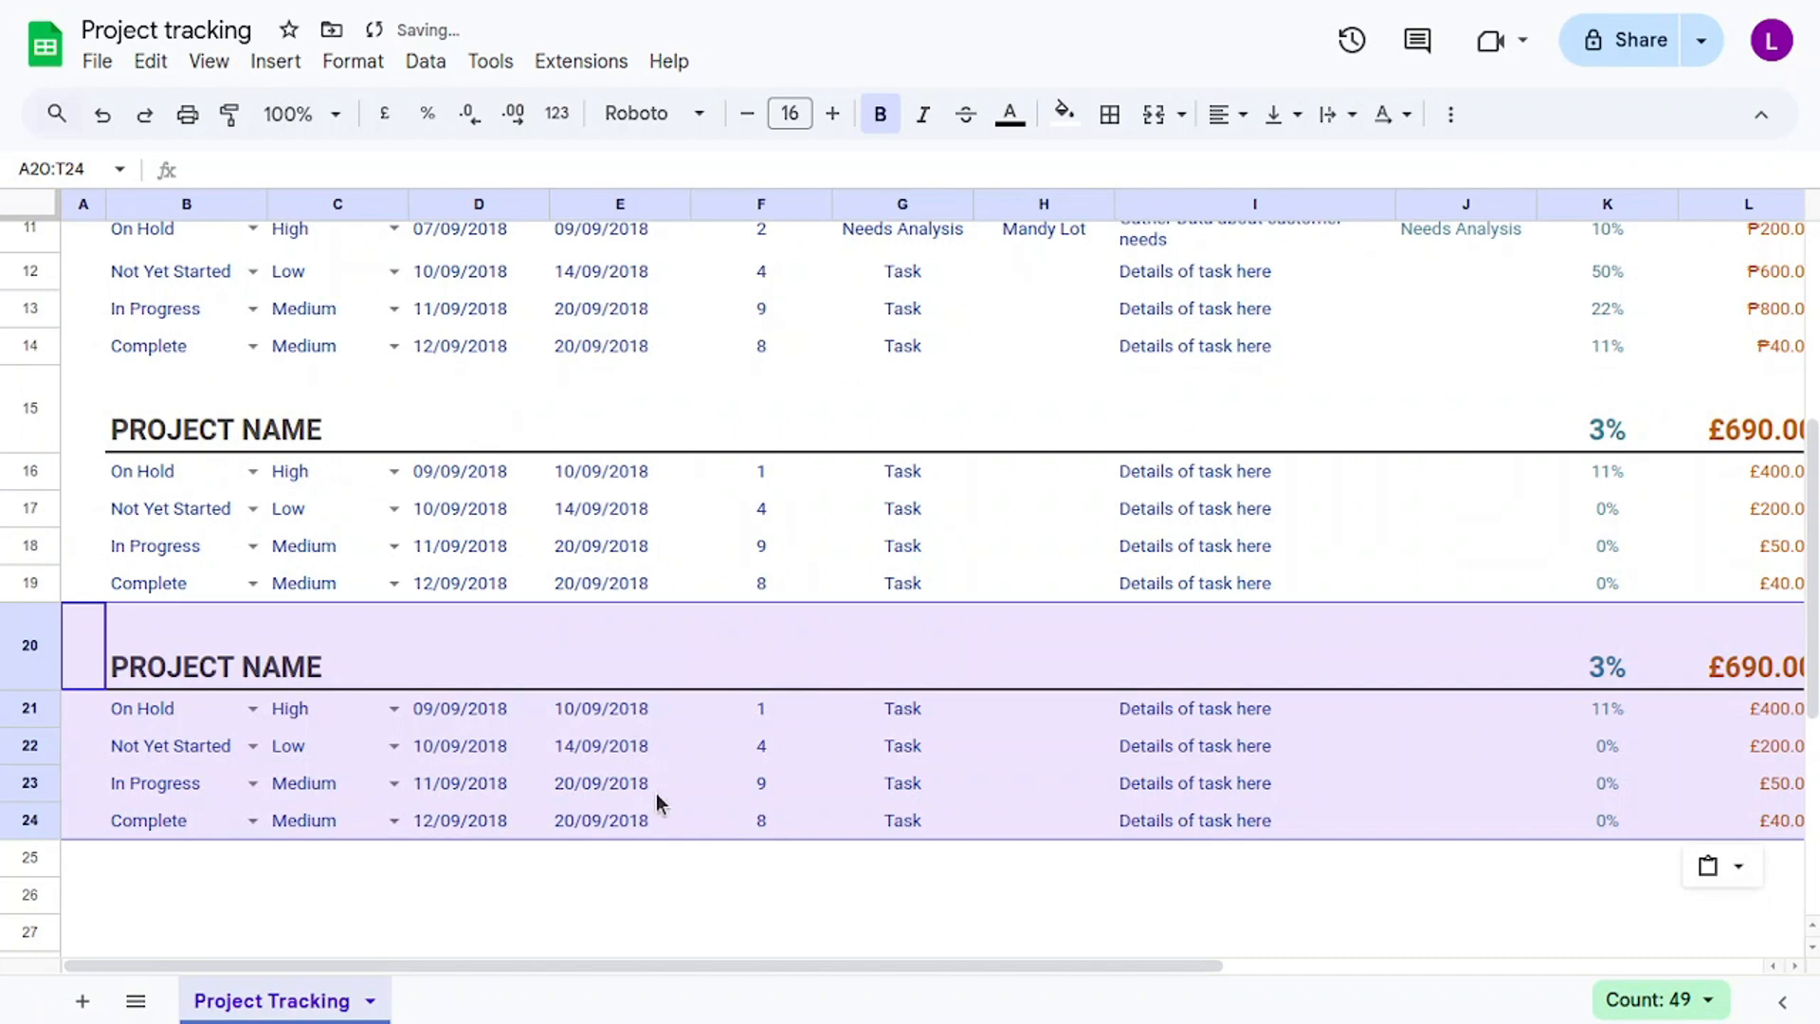
pyautogui.click(683, 874)
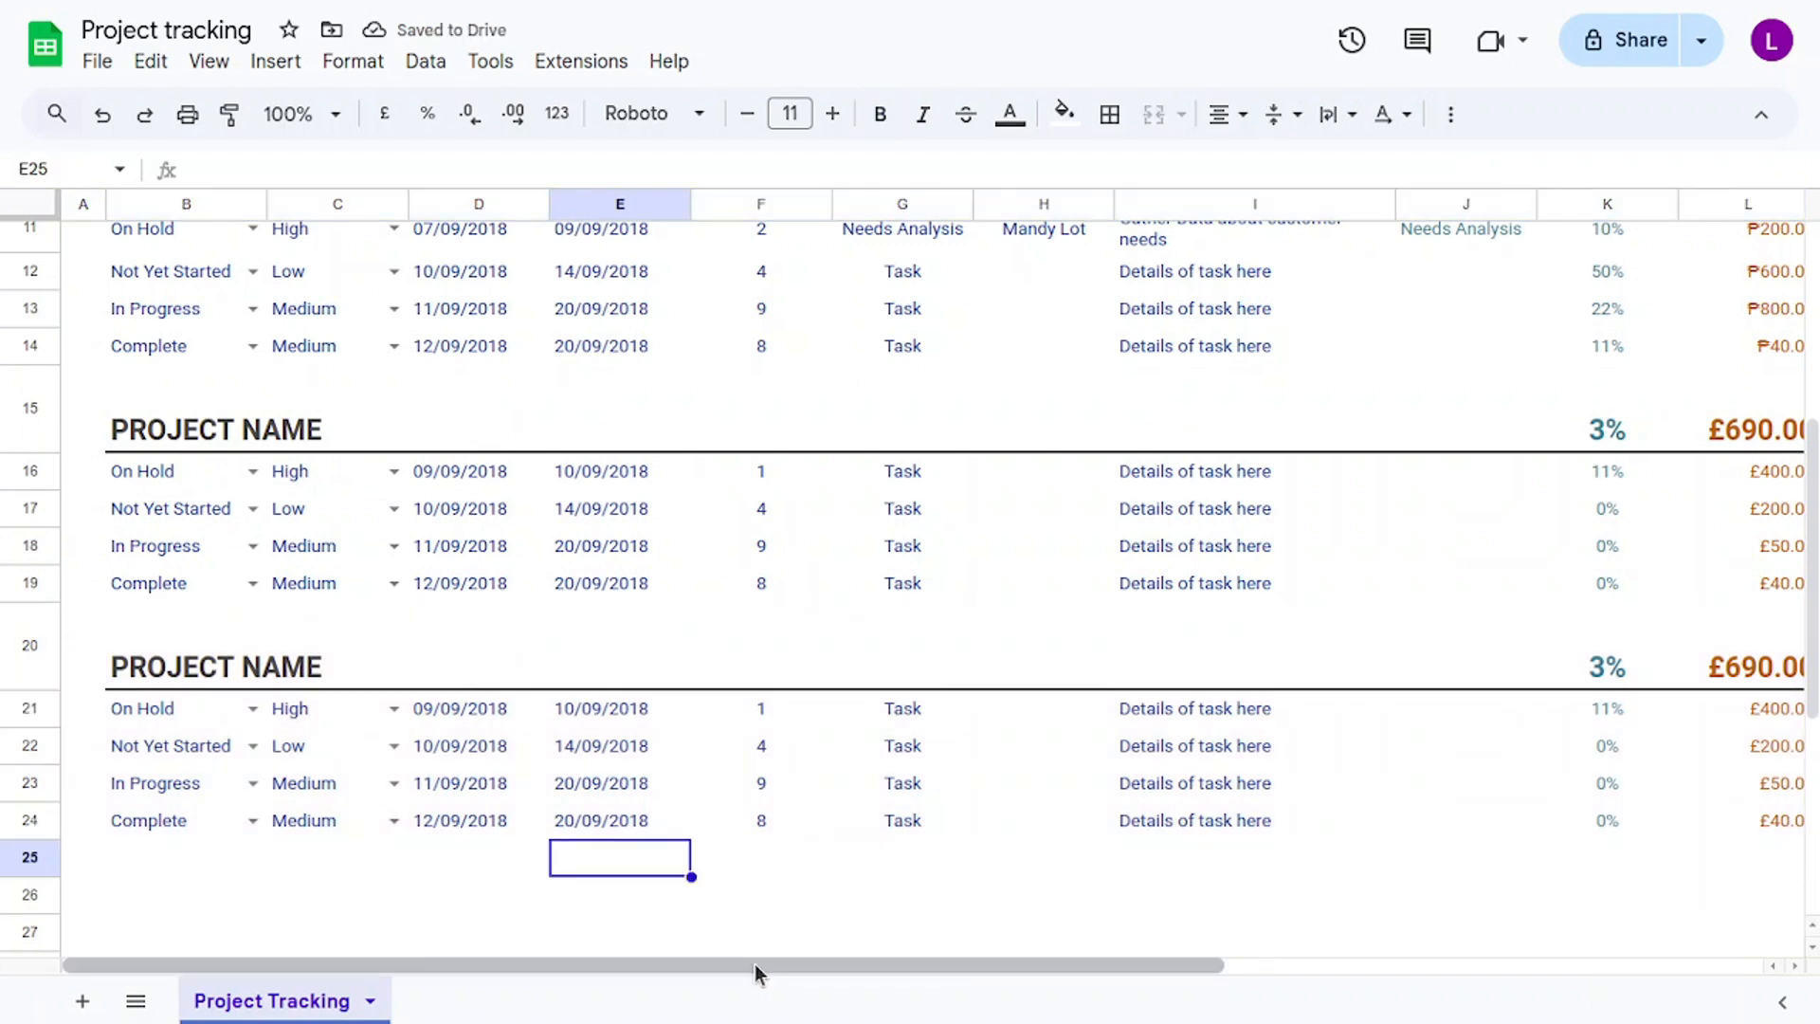
pyautogui.moveTo(763, 969); pyautogui.dragTo(590, 889)
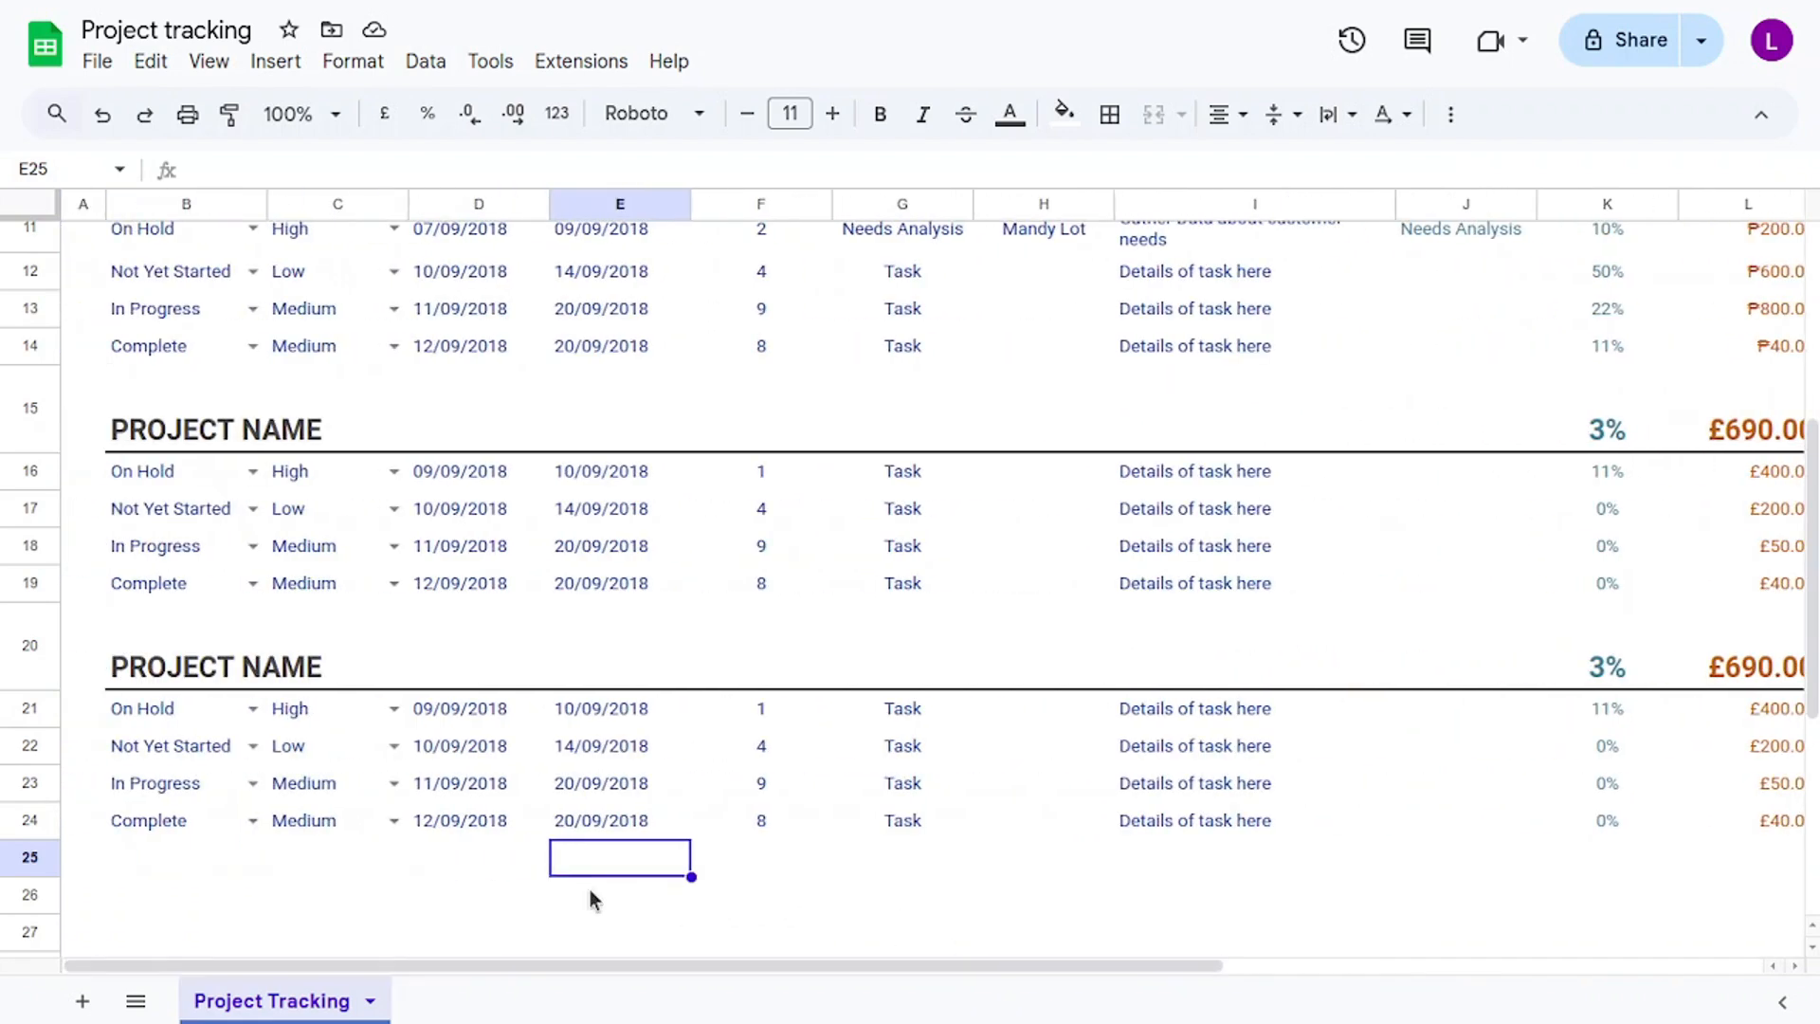
pyautogui.scroll(2, 580, 862)
pyautogui.scroll(3, 582, 871)
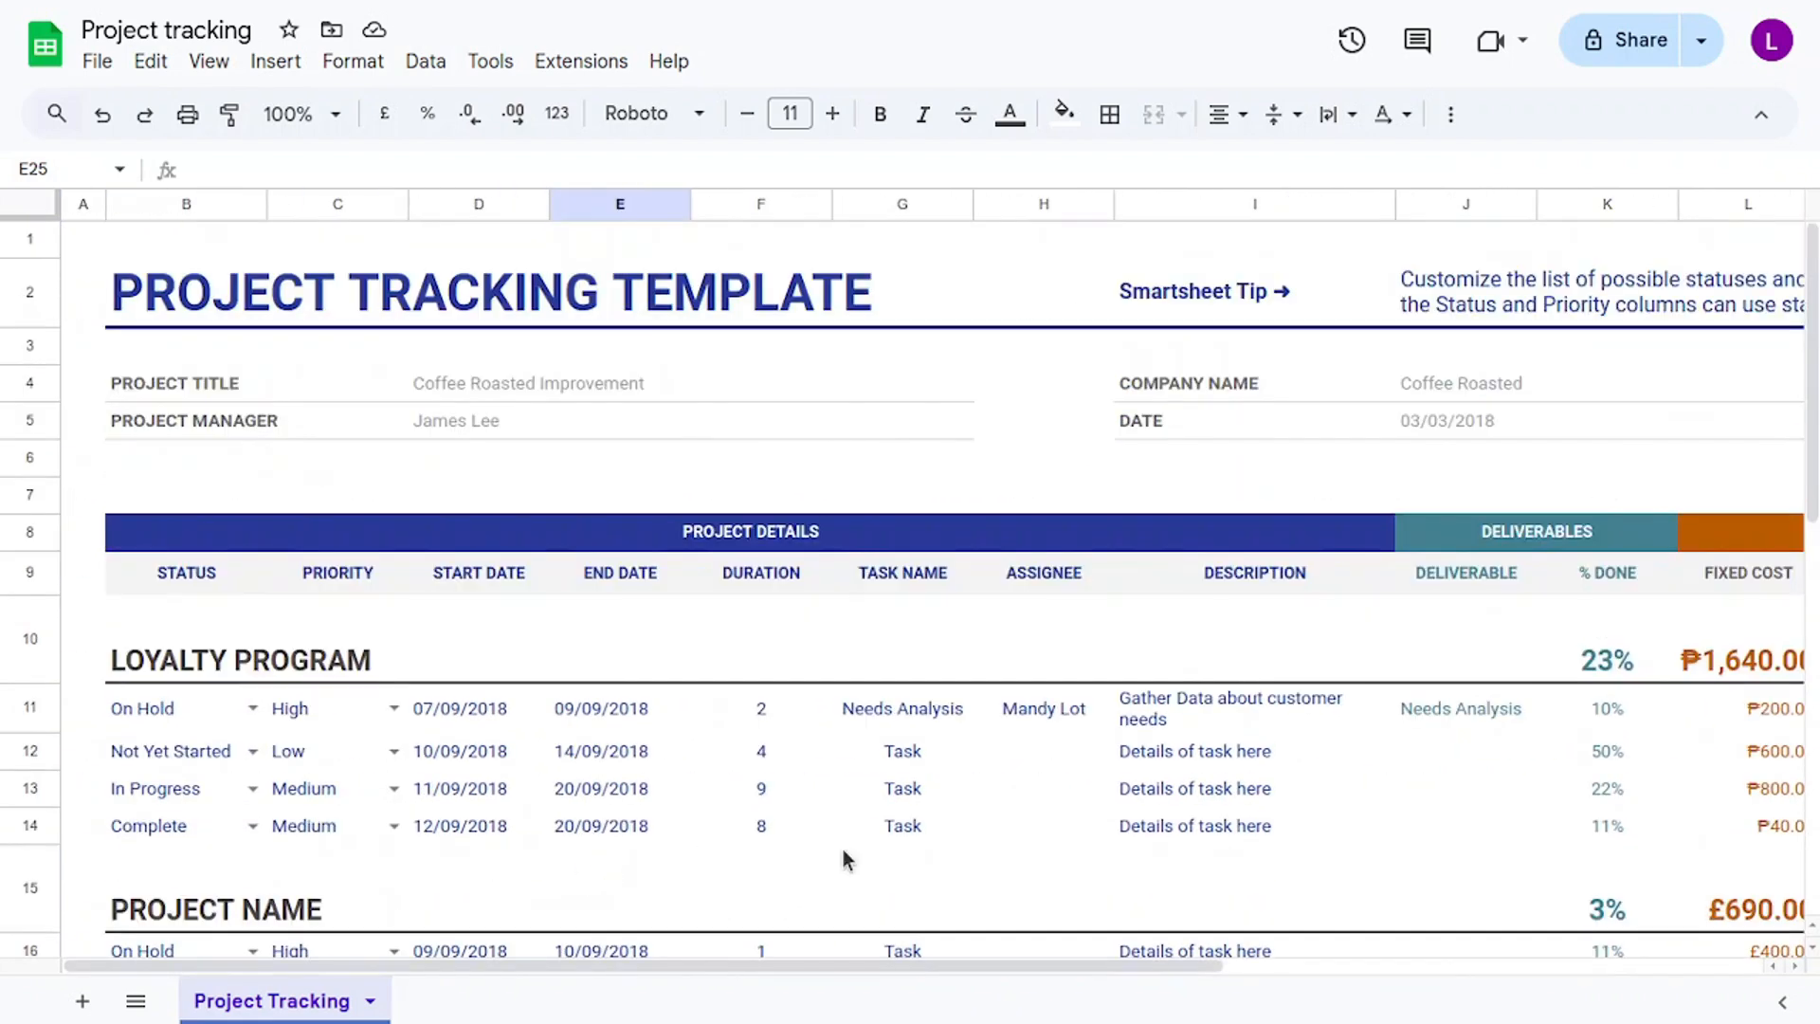